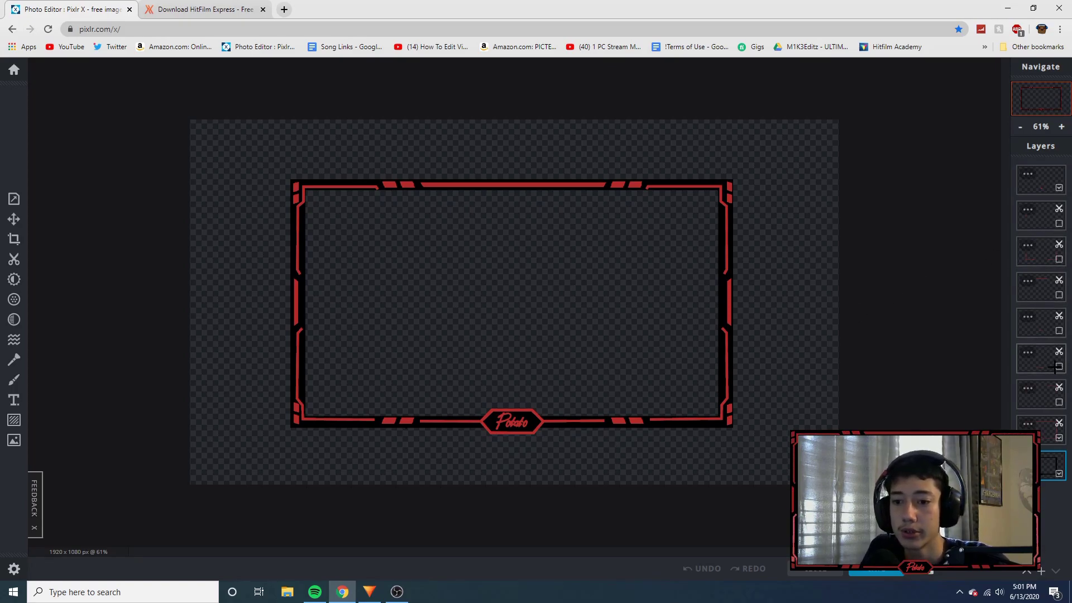
- Select the Potato text layer and hide the red outline and black border layers
click(1059, 439)
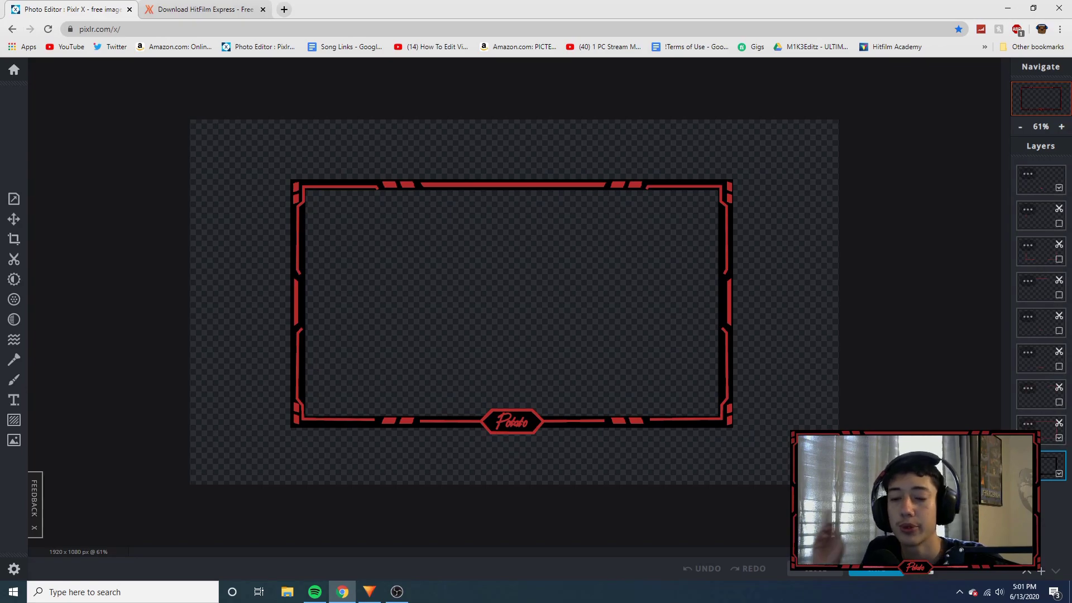
click(1038, 182)
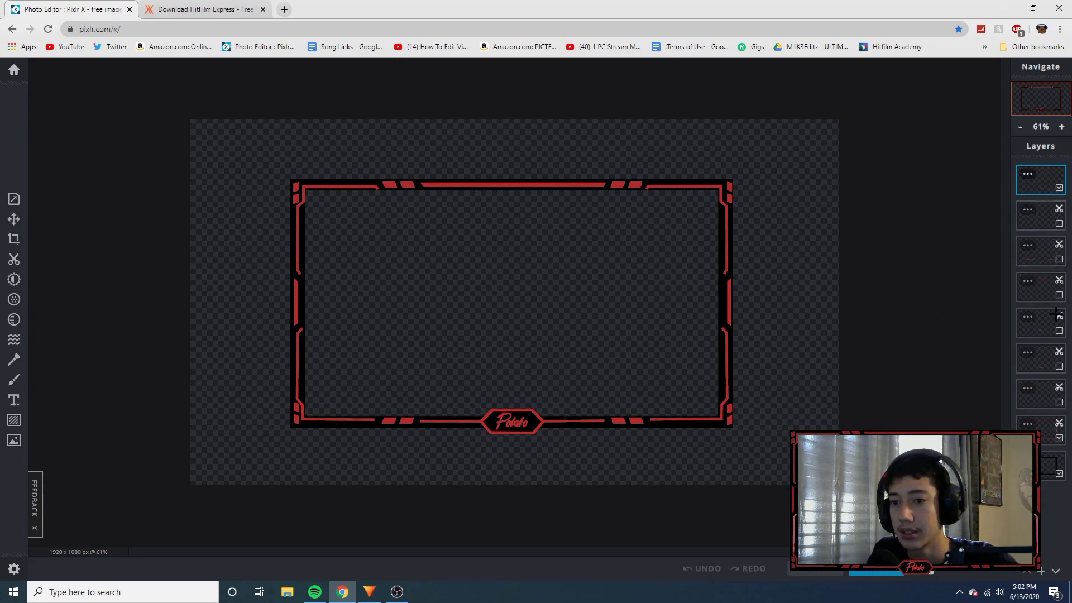
click(1059, 439)
click(1060, 474)
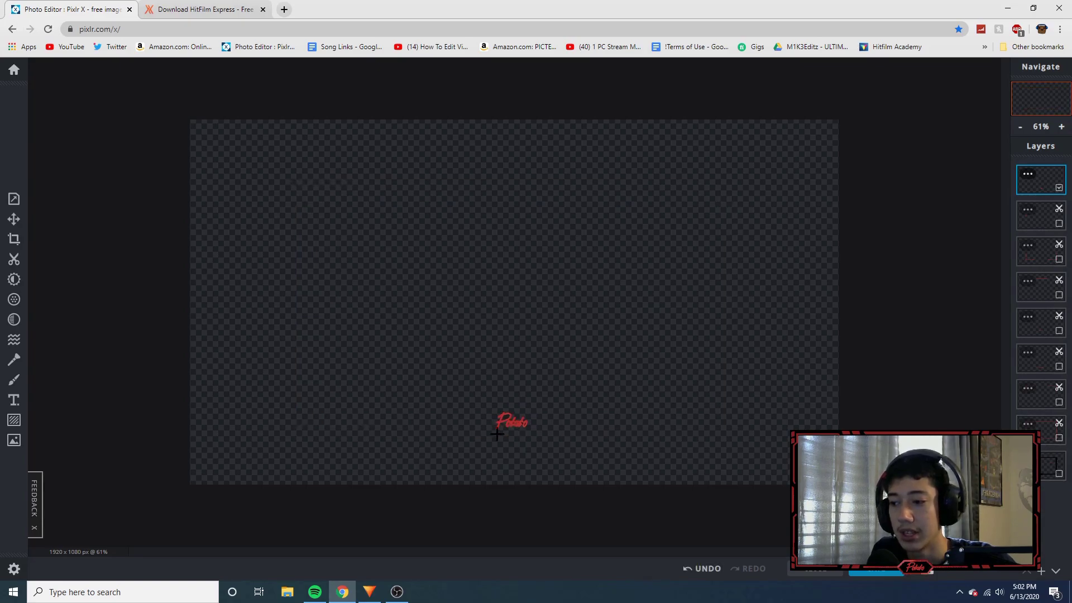
- Inspect the Potato text's font, colour and size settings with the Text tool
click(9, 403)
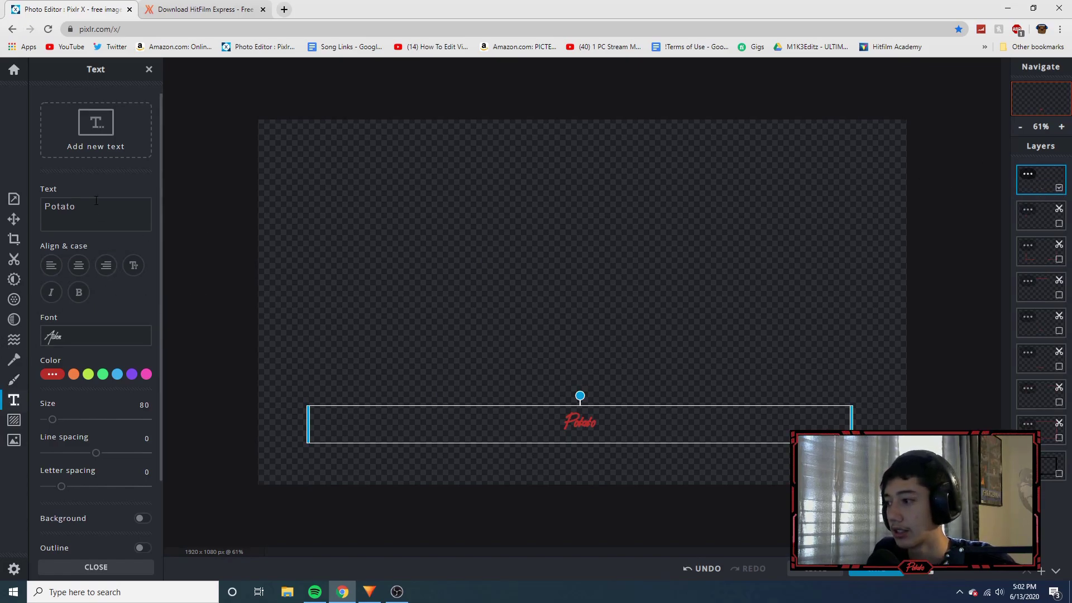
click(216, 278)
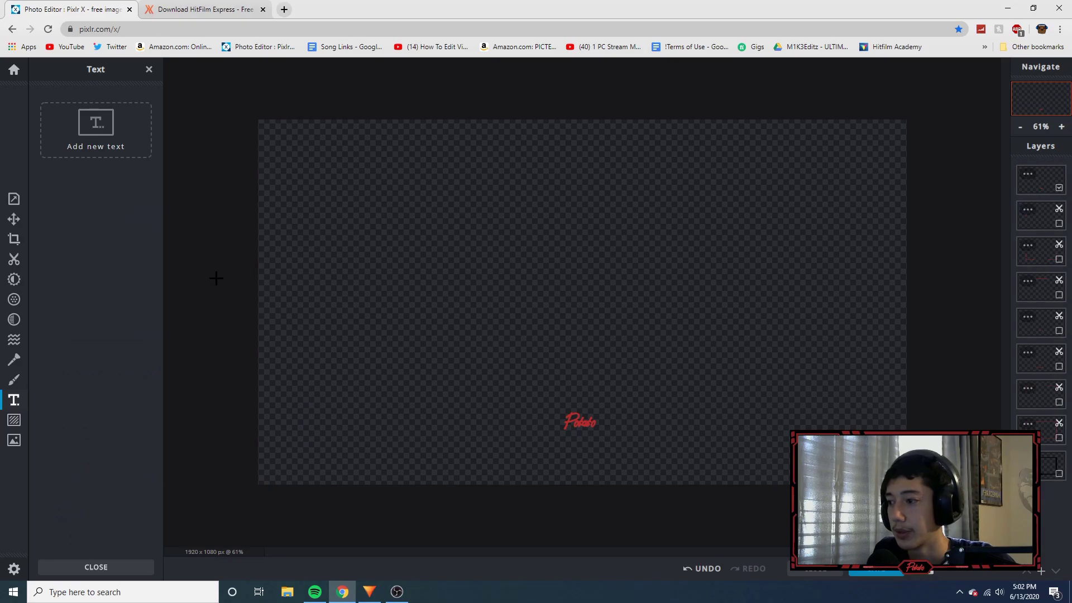
click(637, 428)
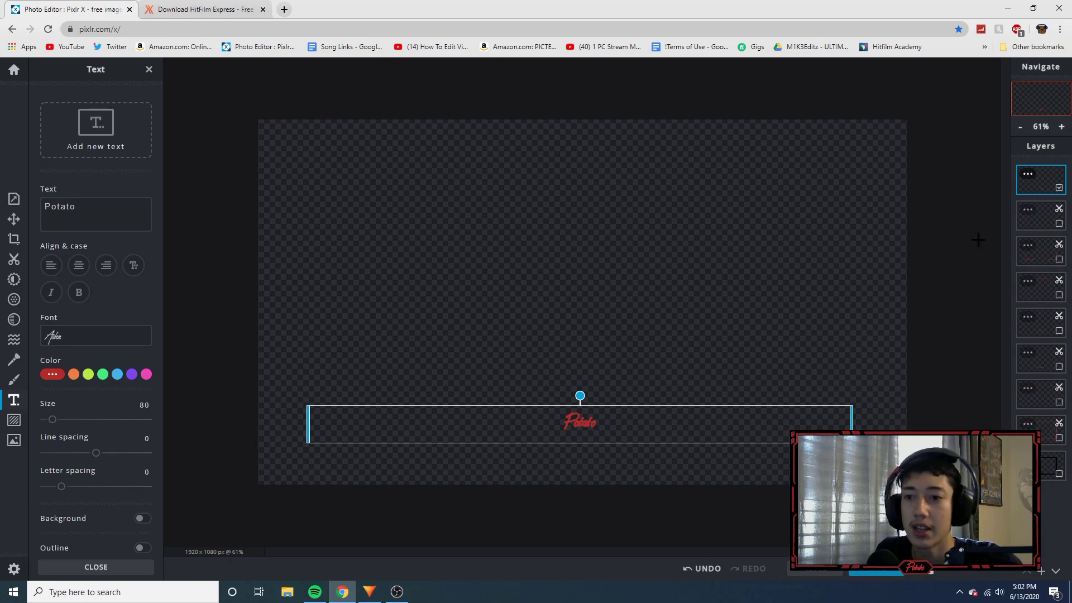
click(642, 366)
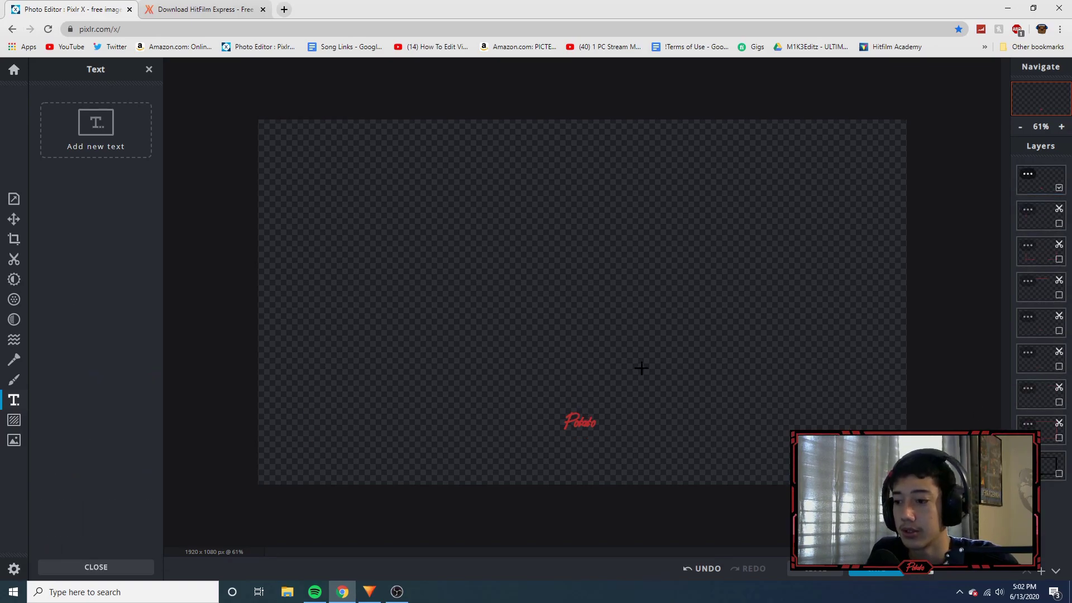
- Try saving the text-only image as a PNG, and cancel without downloading it
key(ctrl+s)
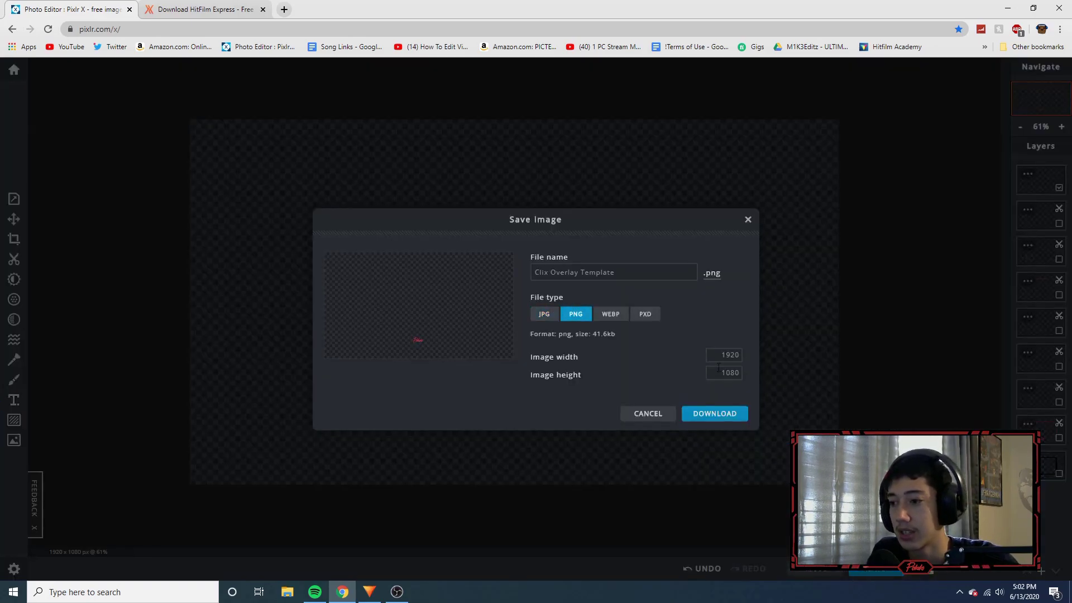
drag(641, 280, 579, 279)
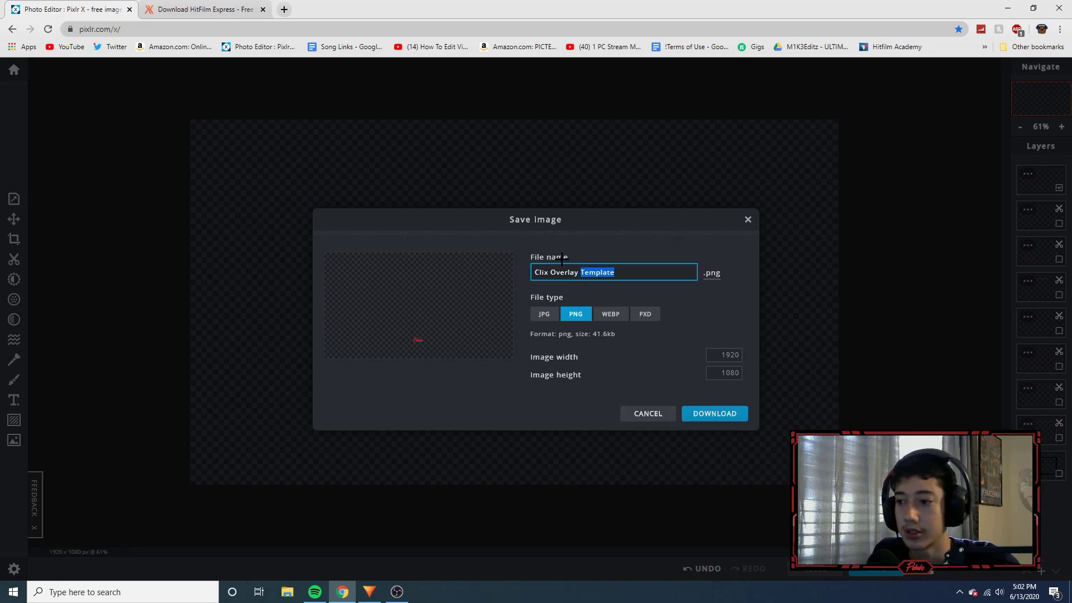
click(647, 414)
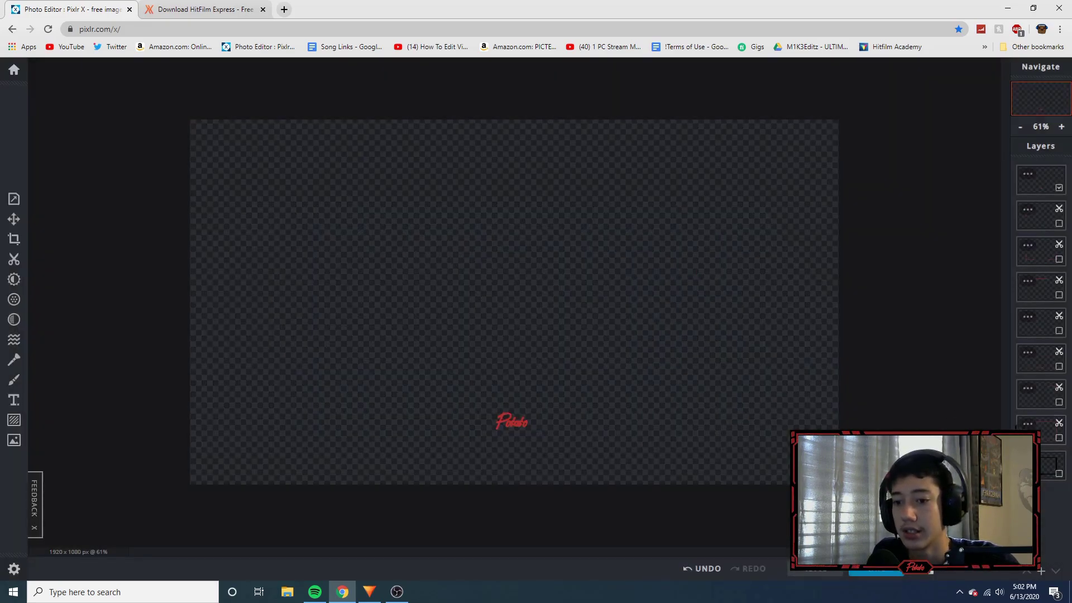
- Hide the text layer, show the red outline layer, and check its PNG save settings without downloading
click(1059, 188)
click(1060, 439)
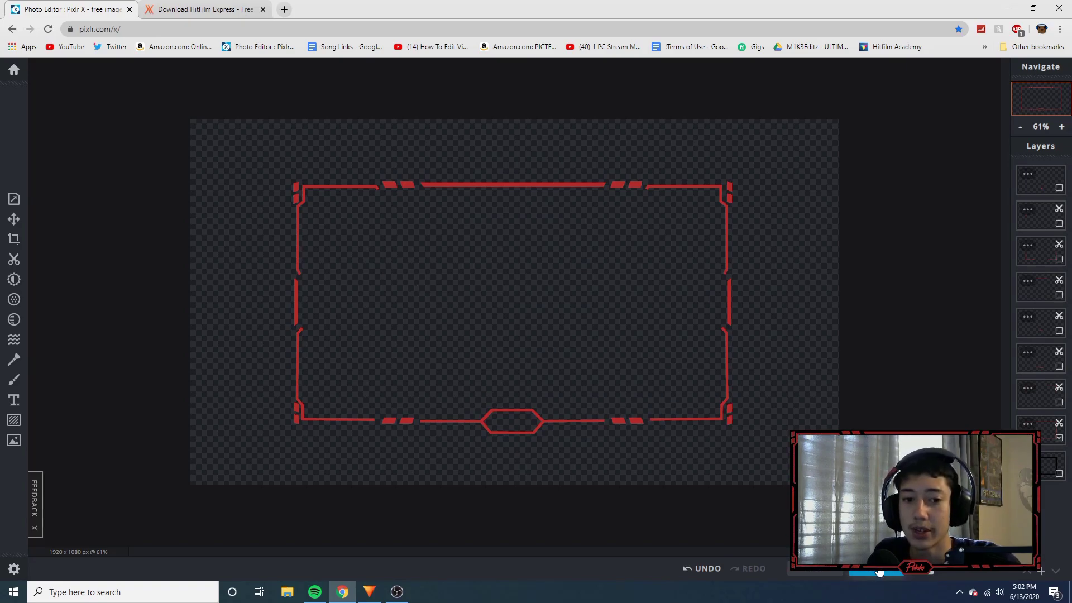
click(879, 571)
click(624, 272)
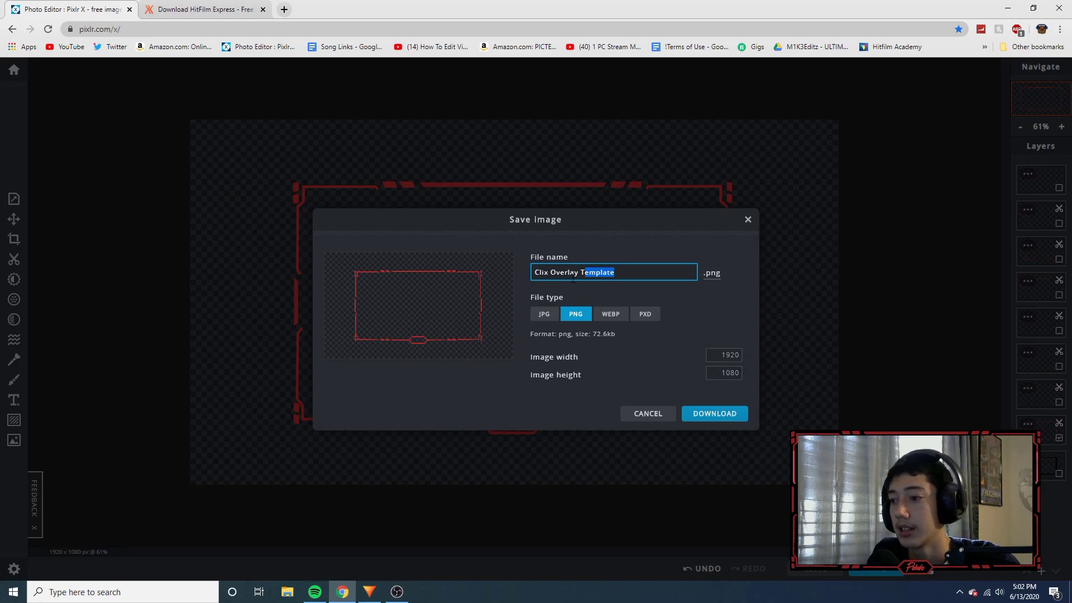
click(648, 414)
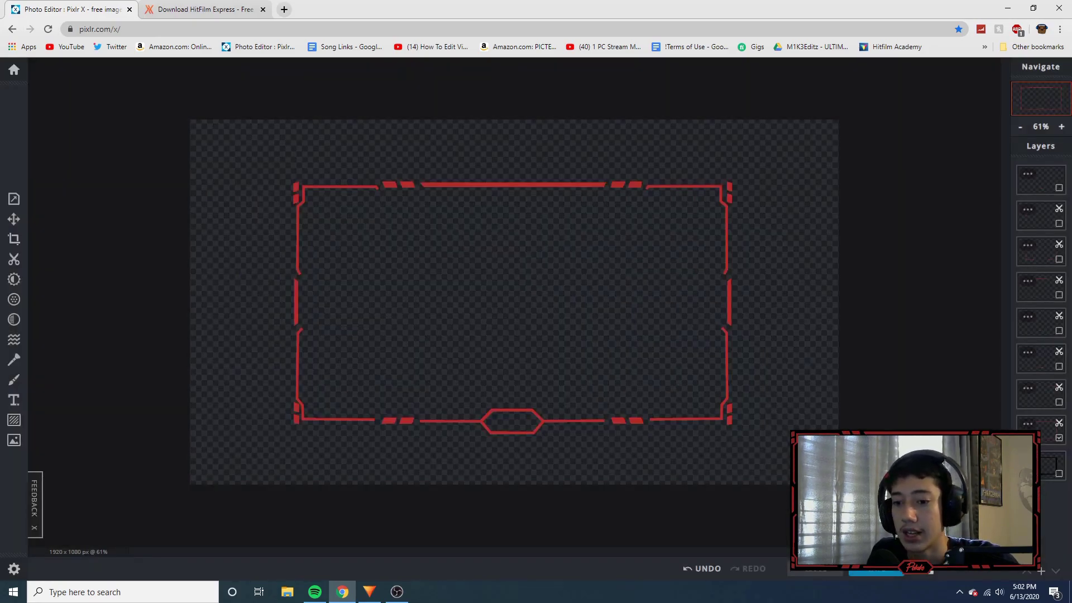
- Hide the red outline layer, show the black border layer, and check its PNG save settings without downloading
click(1059, 438)
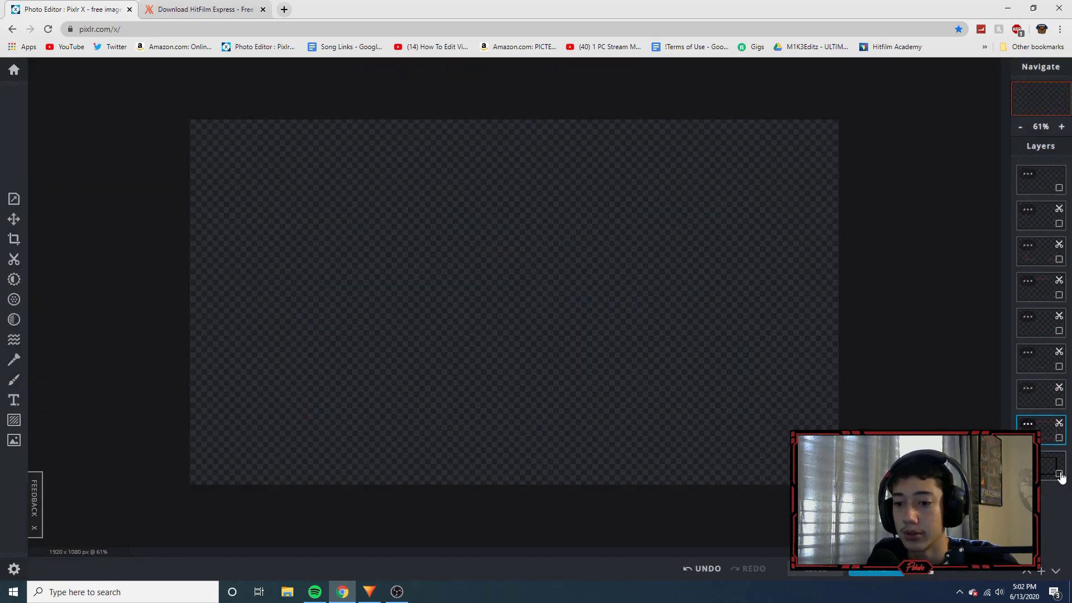
click(1059, 474)
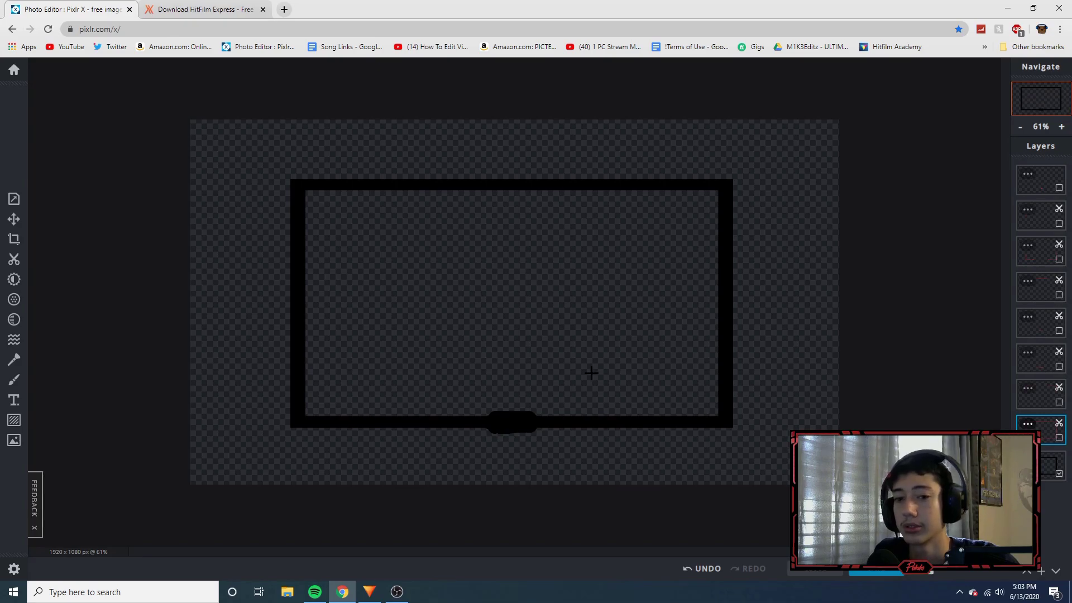
click(865, 571)
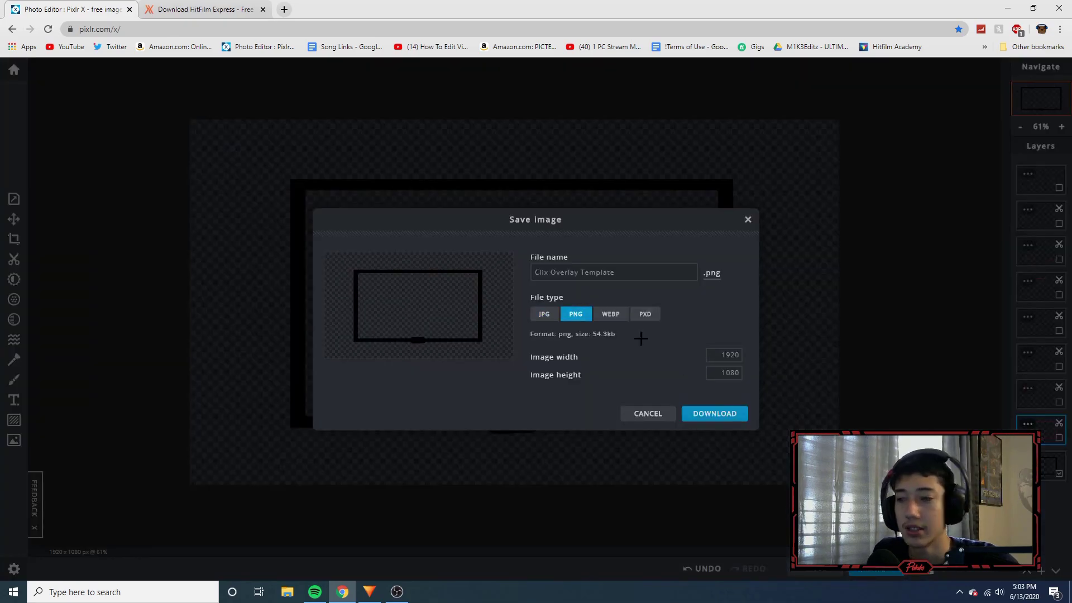
click(652, 416)
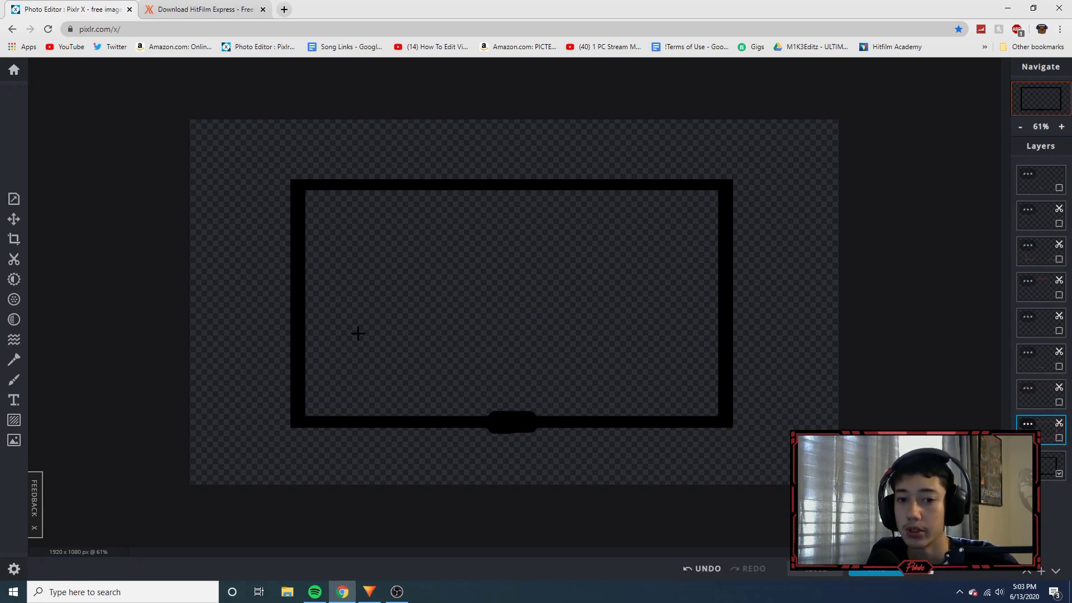
- Switch to the HitFilm Express download page, set the price to 0 USD, and start the download
click(222, 8)
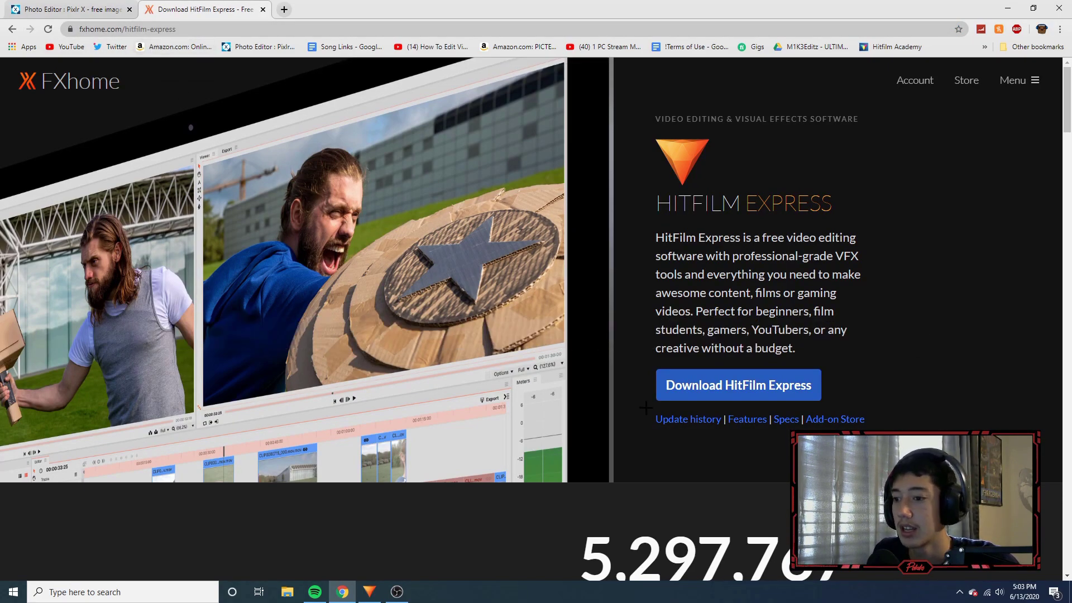
click(710, 394)
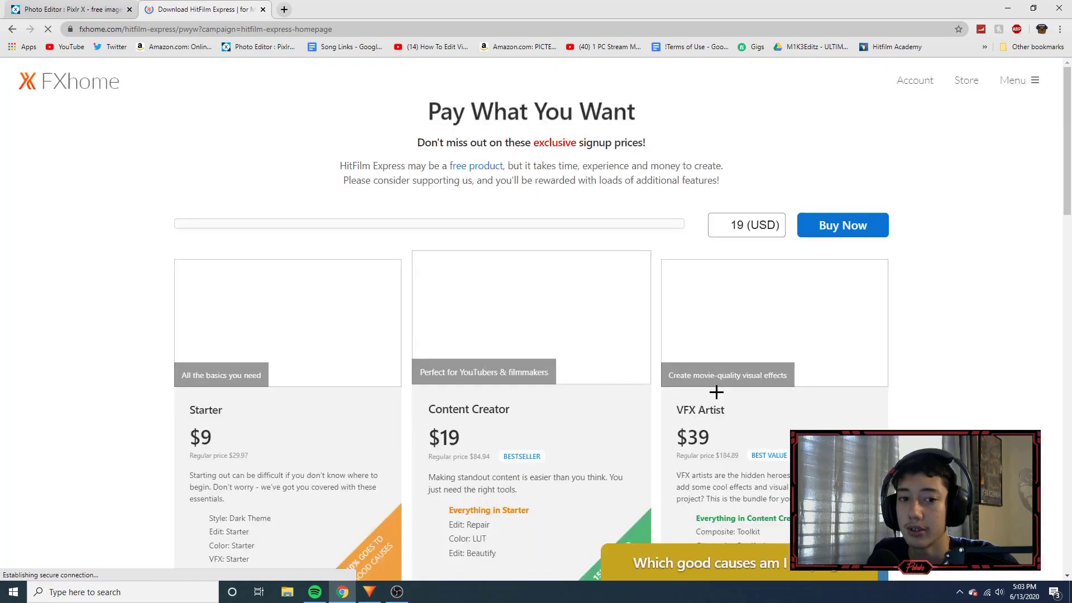
drag(254, 224, 149, 232)
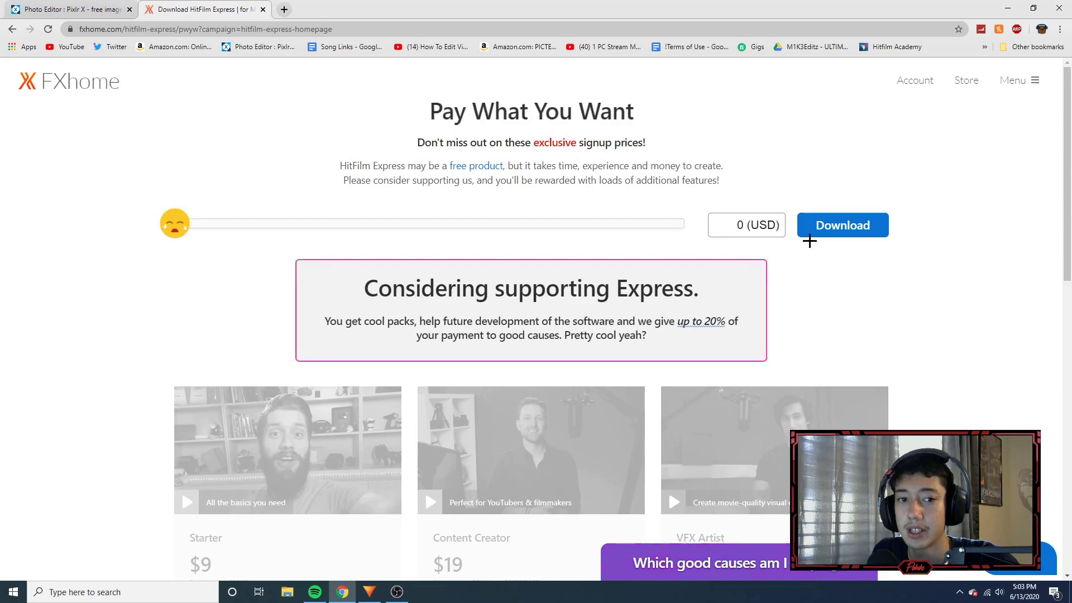
click(833, 229)
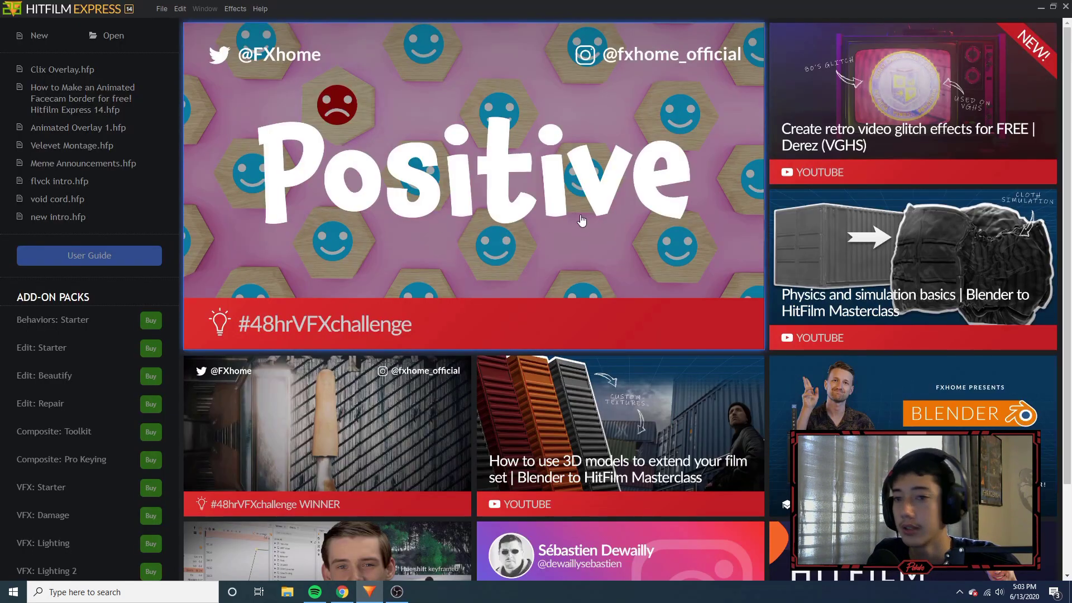
- Create a new 1080p Full HD project with the frame rate set to 60 fps
click(37, 39)
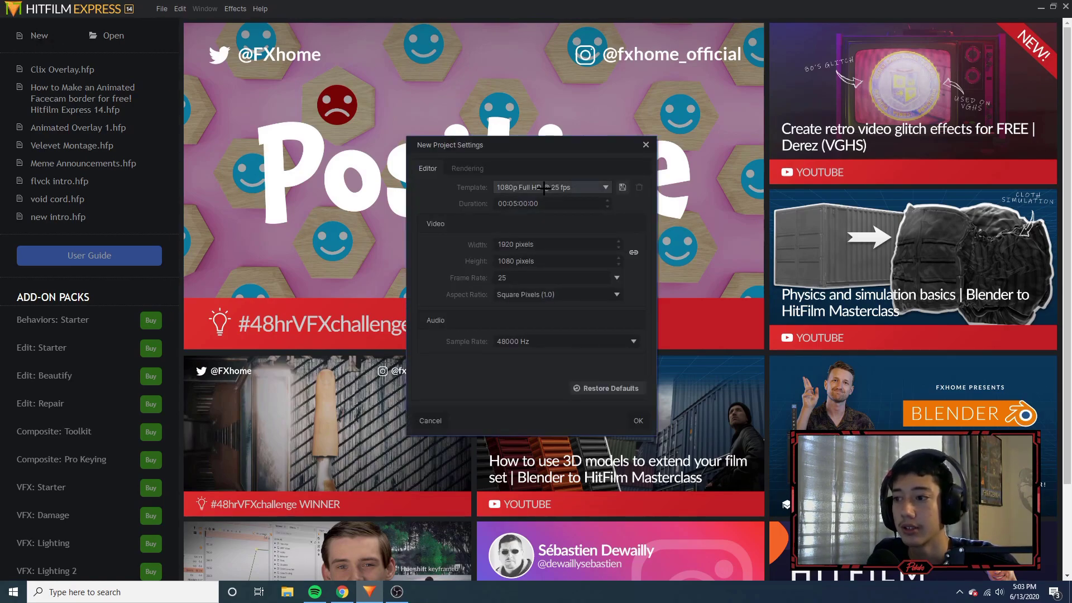
click(615, 280)
click(568, 402)
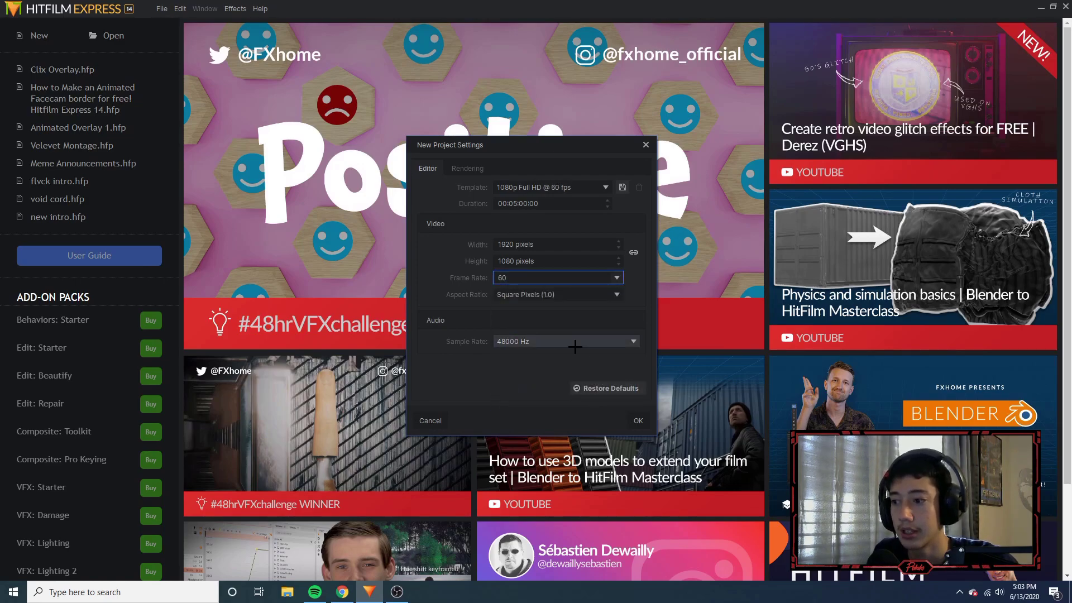
click(639, 423)
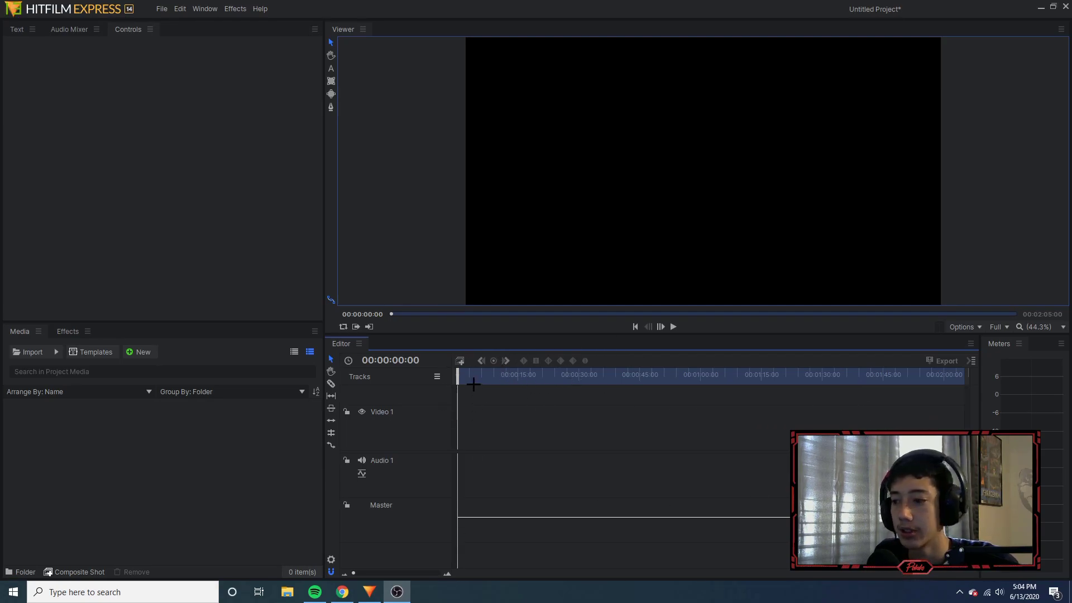
- Import Clix Overlay Trial Outside.png, Clix Overlay Trial Text.png and Clix Overlay Trial.png into the project media
click(458, 377)
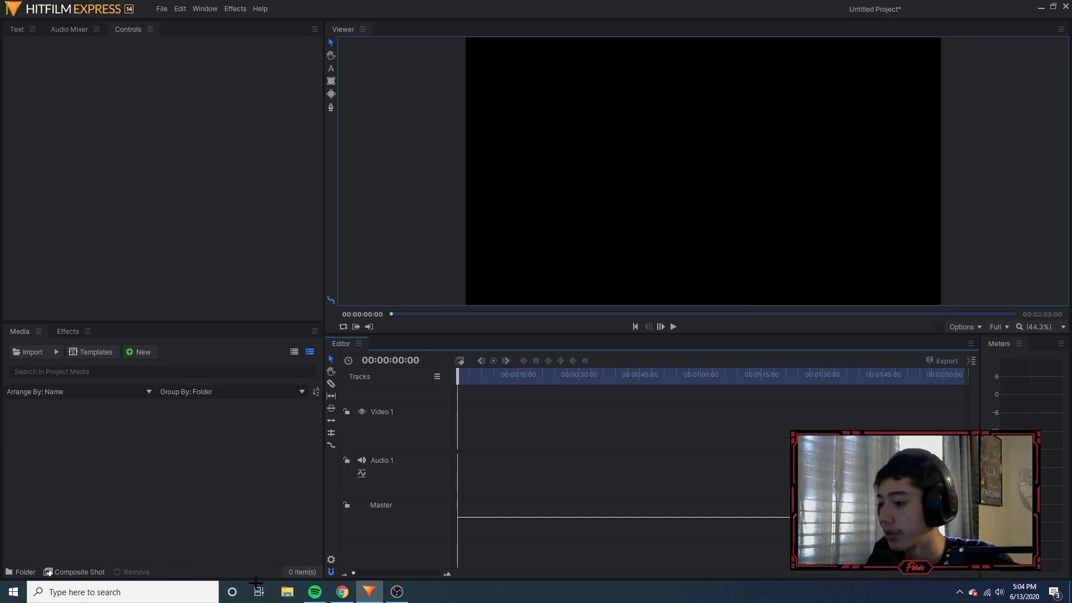
click(290, 596)
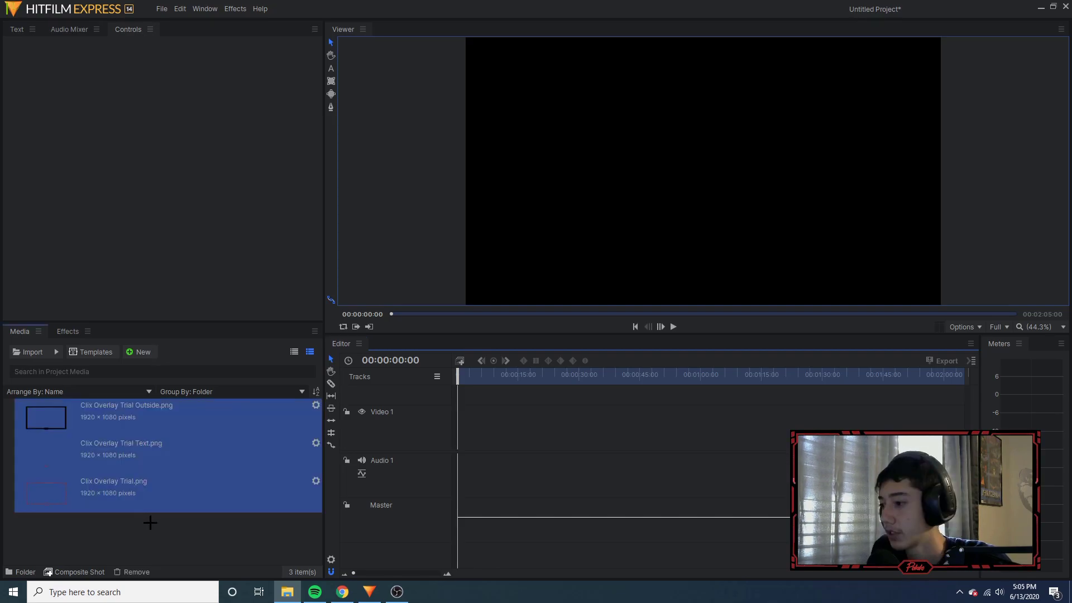
click(185, 531)
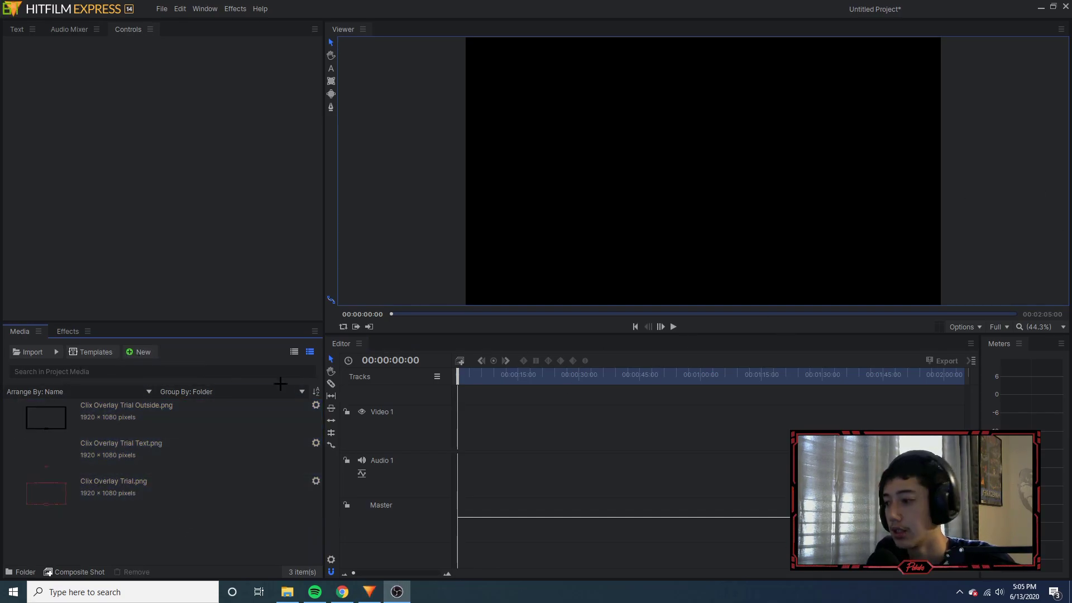
- Create a new composite shot named Overlay from the 1080p Full HD @ 60 fps template
click(129, 353)
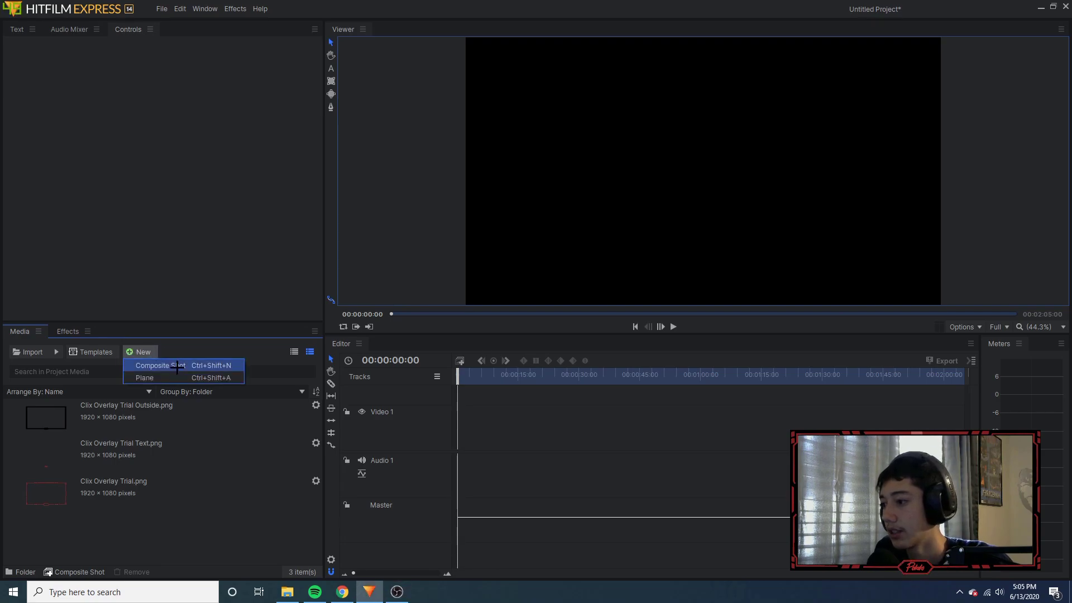
click(177, 367)
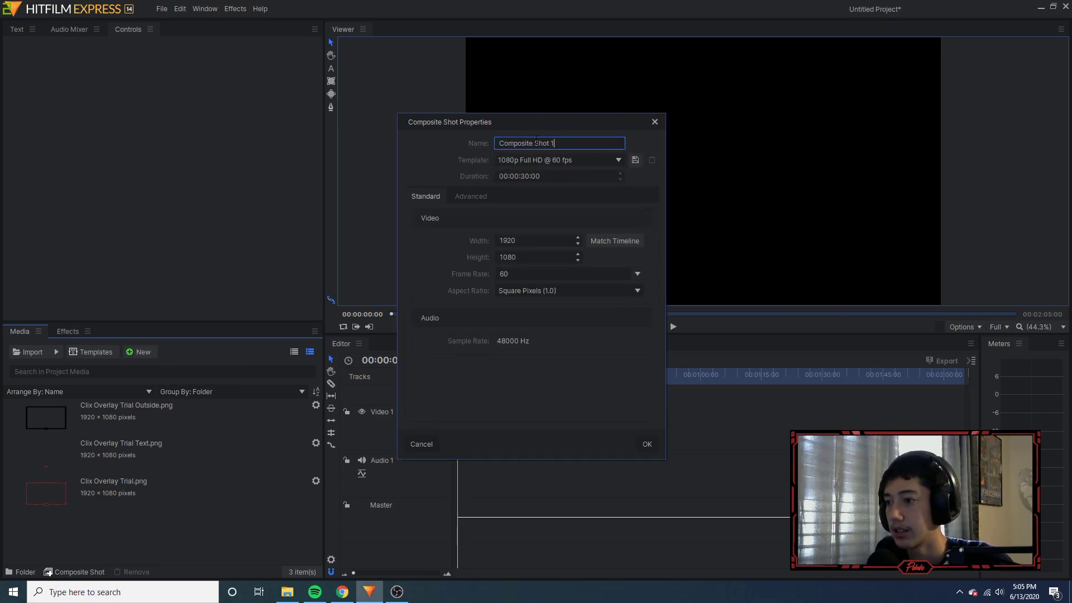
drag(555, 143, 531, 139)
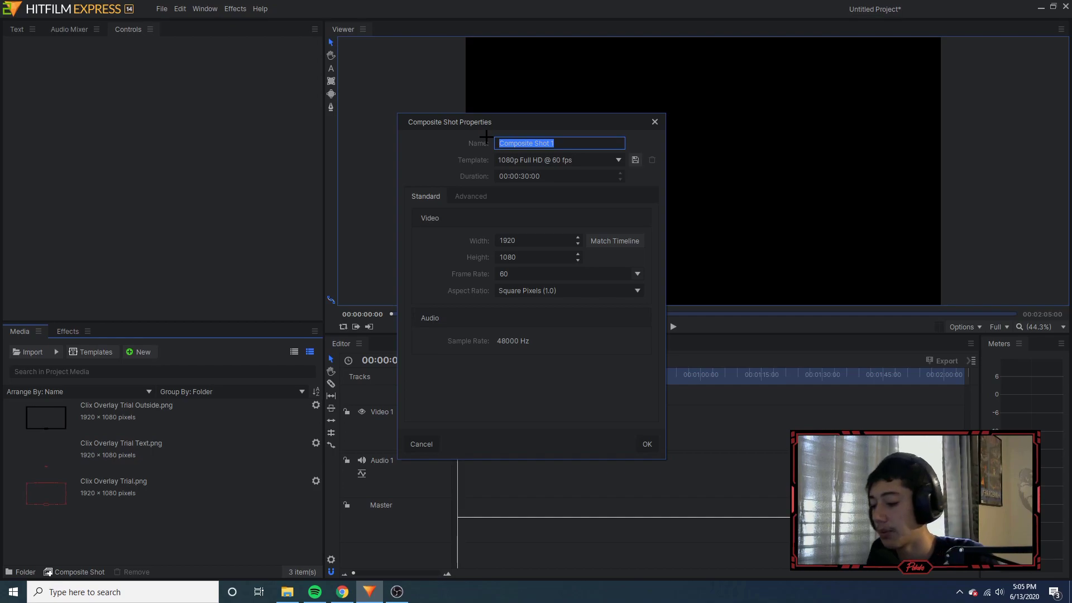
text(Overlay)
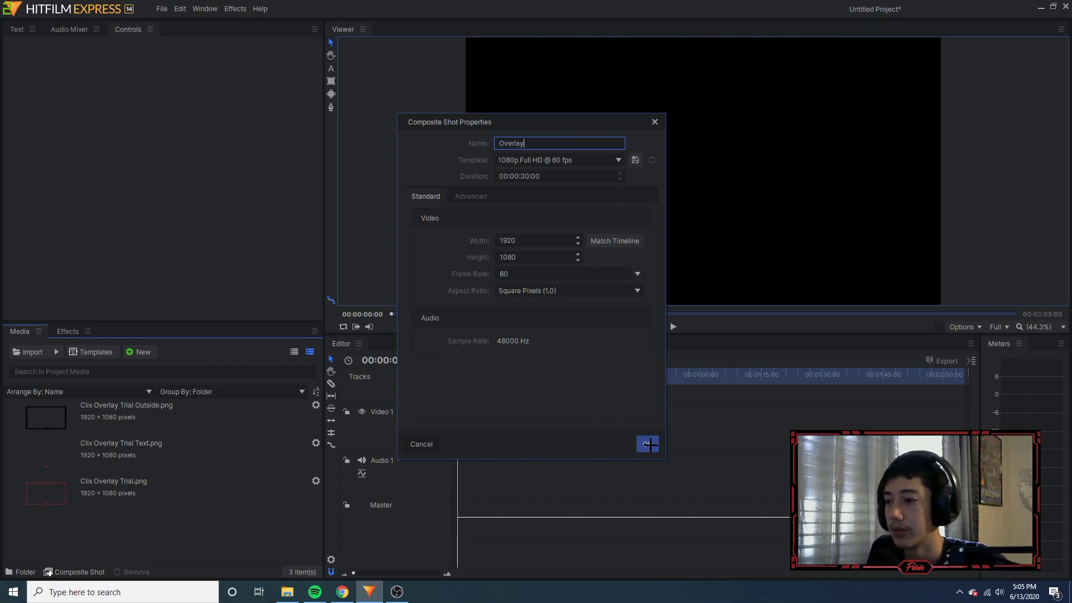
click(648, 444)
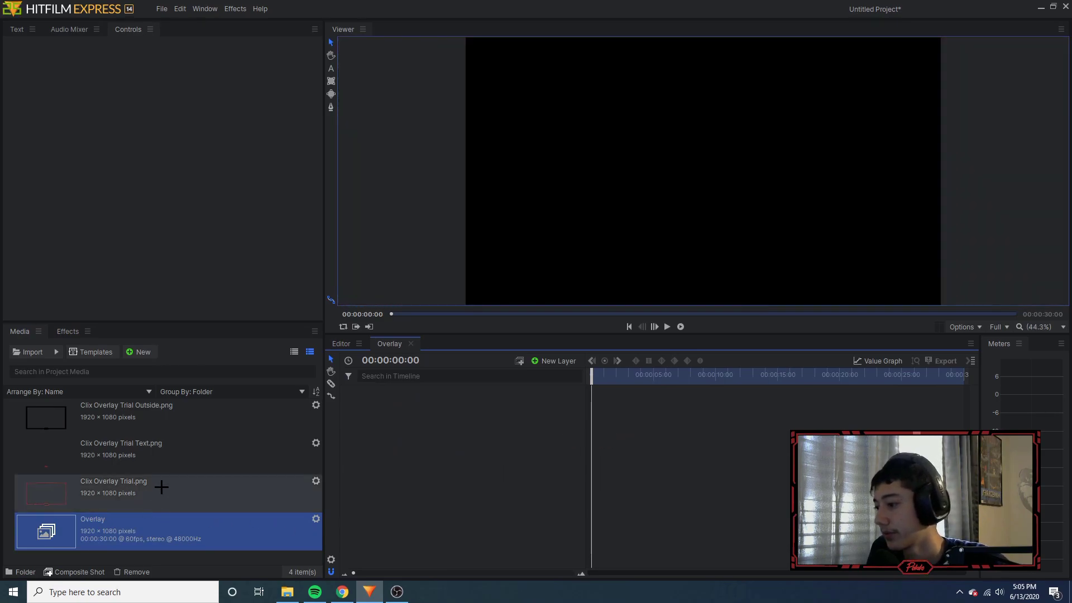
- Add the three overlay images to the Overlay composite, with the red outline uppermost, the text below it and the black border lowest
drag(131, 418, 439, 429)
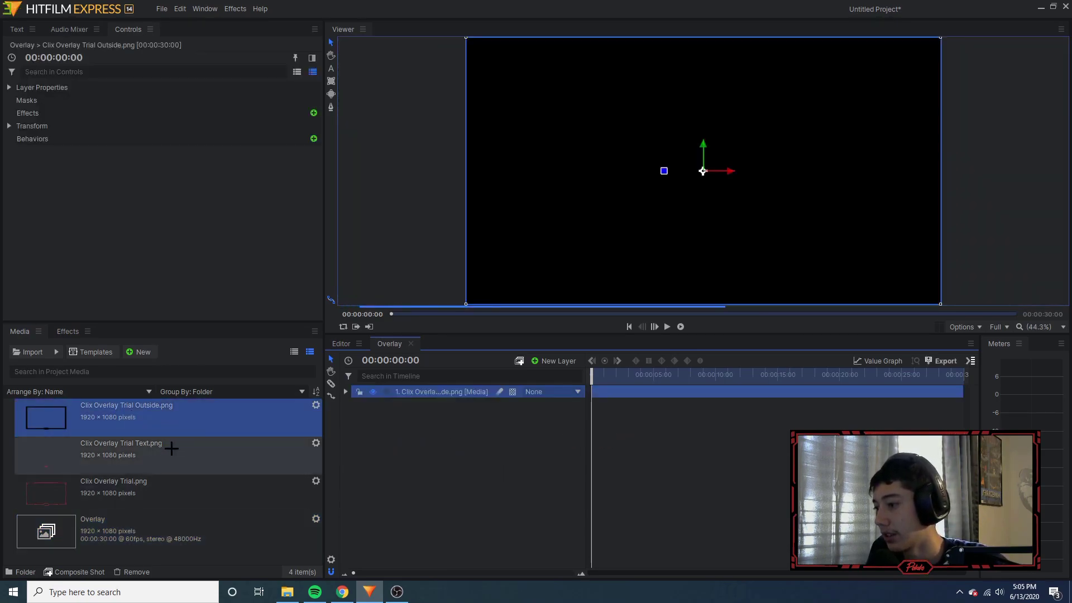
drag(100, 486, 414, 390)
drag(180, 470, 453, 401)
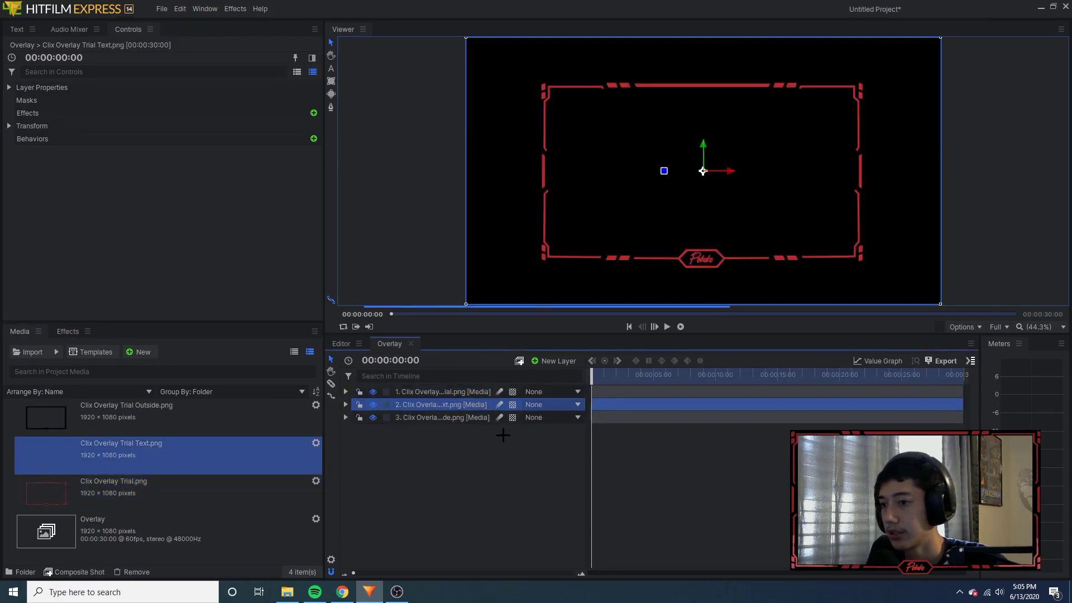
mouse_move(597, 374)
mouse_down()
mouse_move(801, 376)
mouse_move(592, 374)
mouse_up()
- Switch the viewer's background to the checkerboard so the overlay's transparent areas show
click(977, 327)
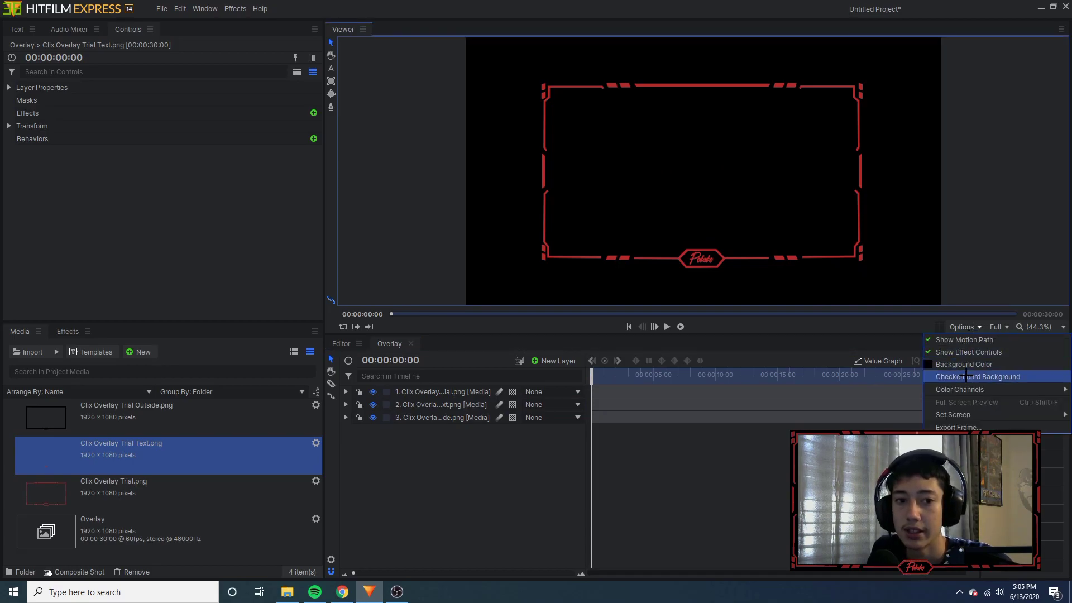
click(967, 377)
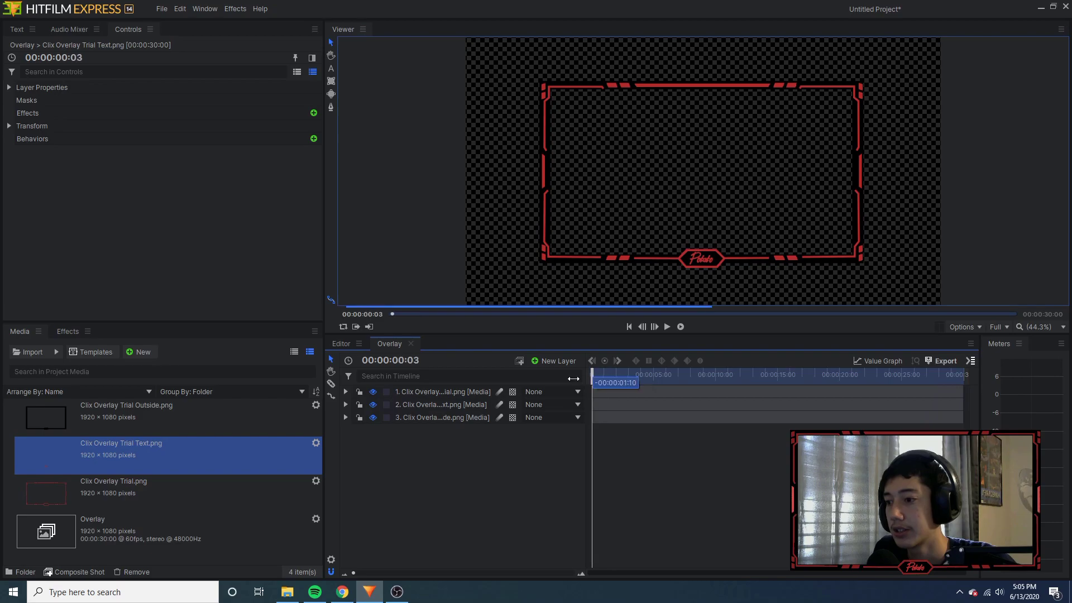
key(space)
- Switch to Pixlr X in Chrome and open the clix overlay trial dial image to examine its cone shape
key(alt+Tab)
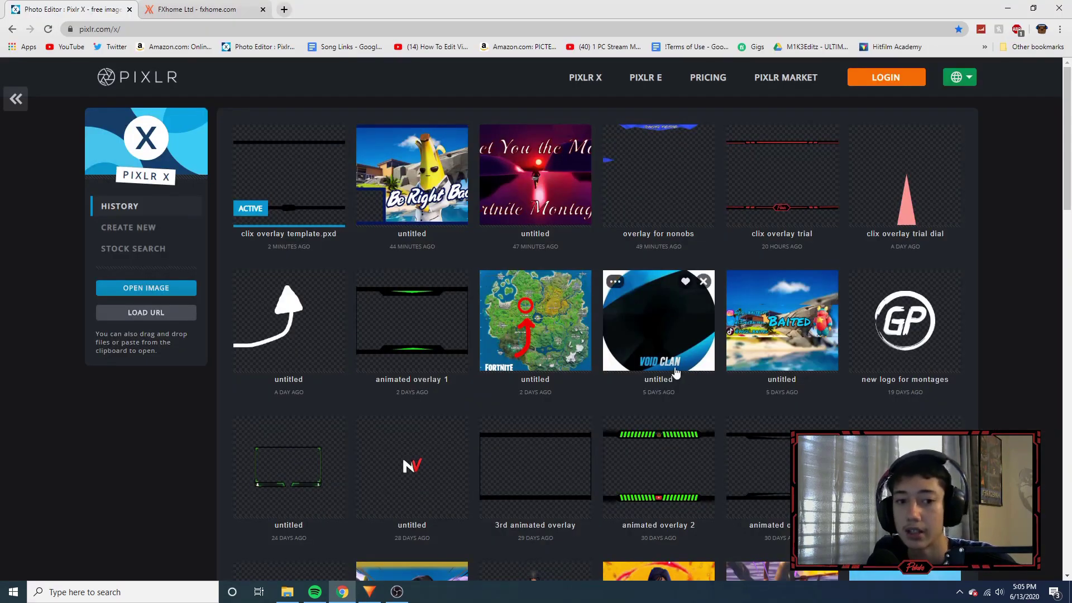
click(904, 204)
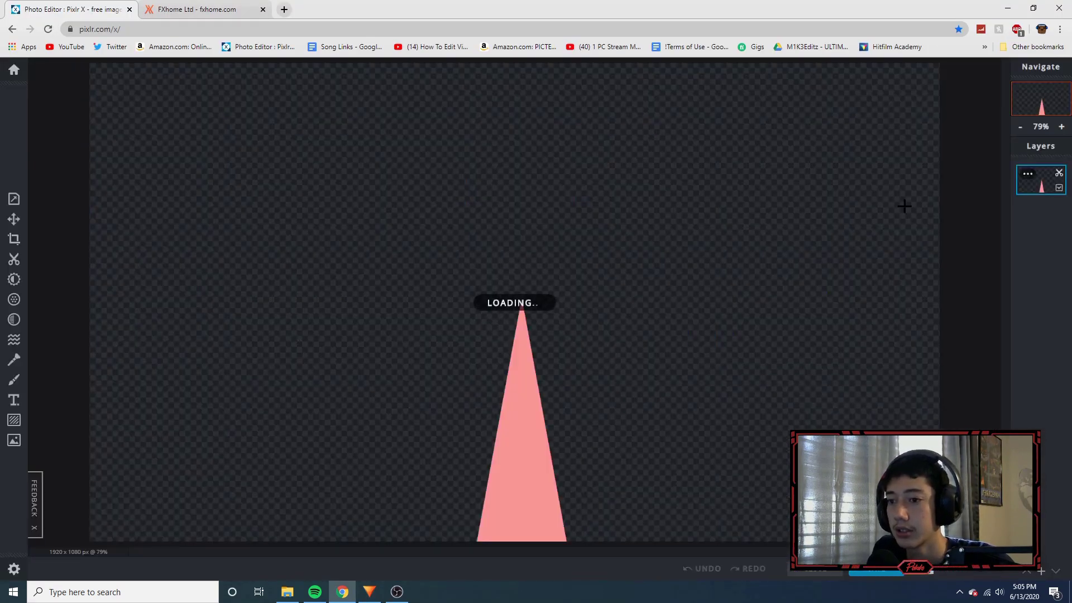
scroll(620, 329, down, 1)
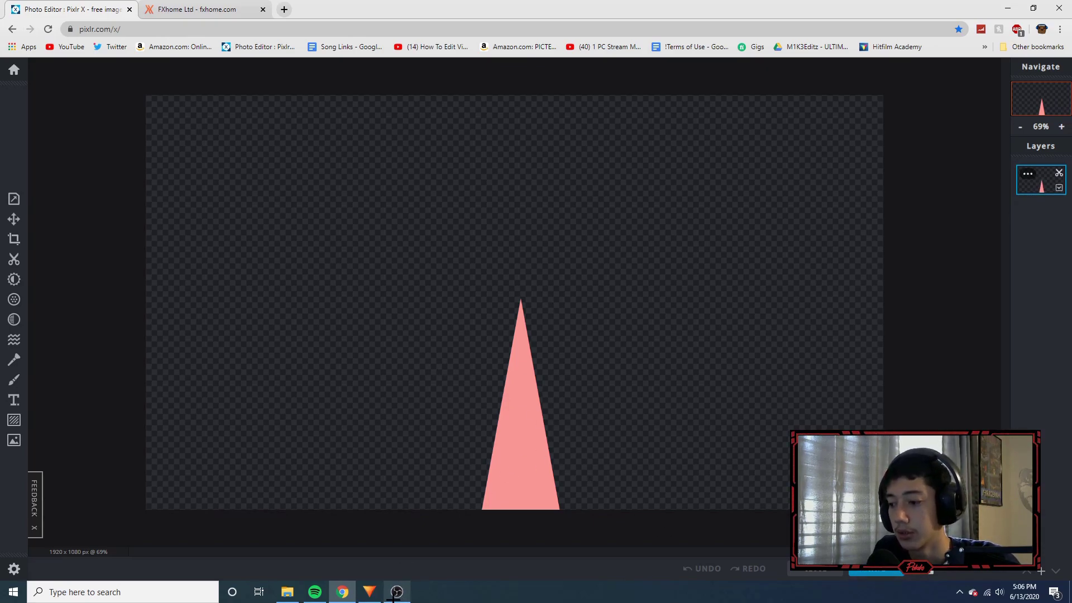
- Return to HitFilm Express, bring in Clix Overlay Trial Dial.png and place it as the uppermost layer of the Overlay composite
click(373, 594)
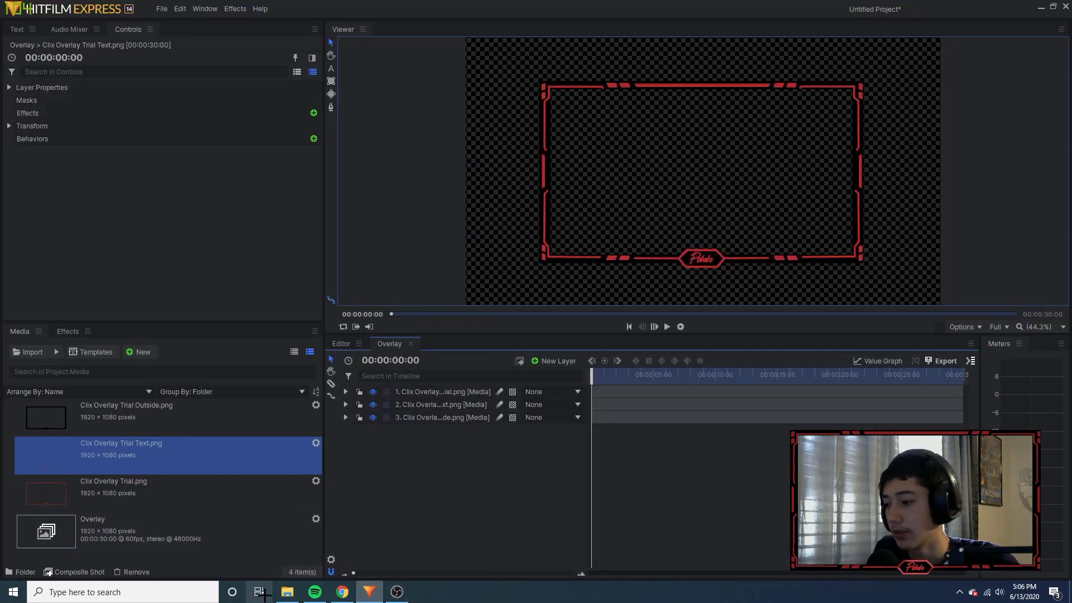
drag(280, 596, 239, 463)
drag(233, 414, 435, 390)
click(491, 530)
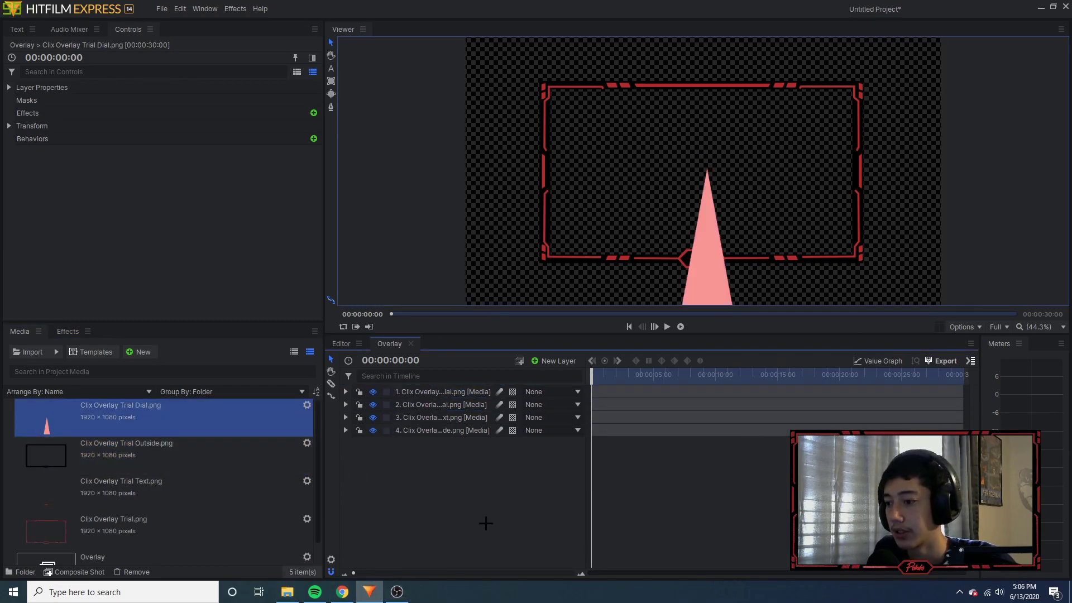
- Set the dial layer's opacity to 50% and its linked scale to 174%
click(346, 392)
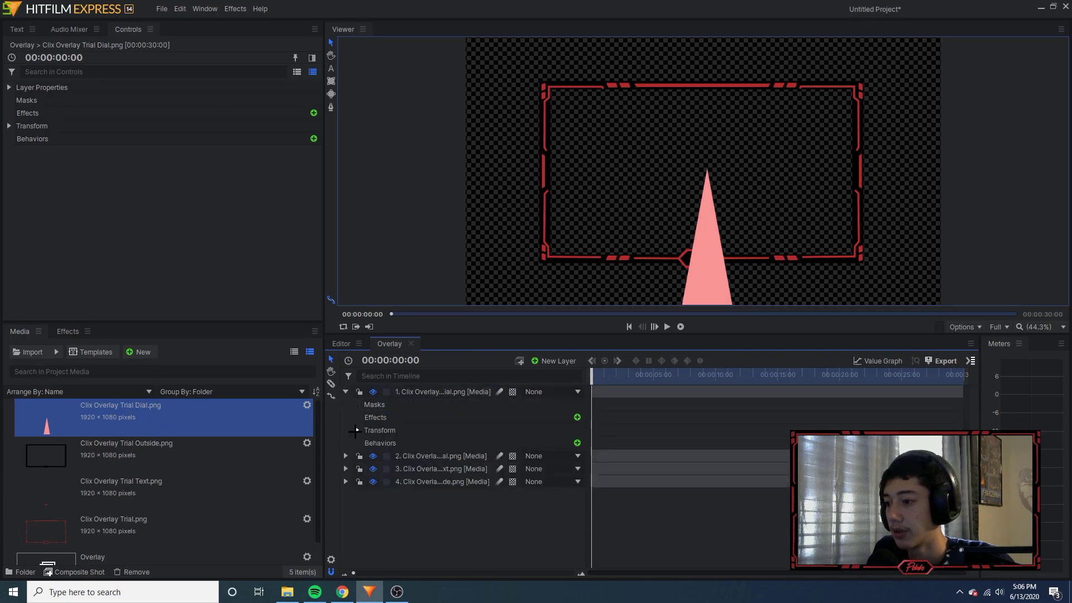
click(355, 430)
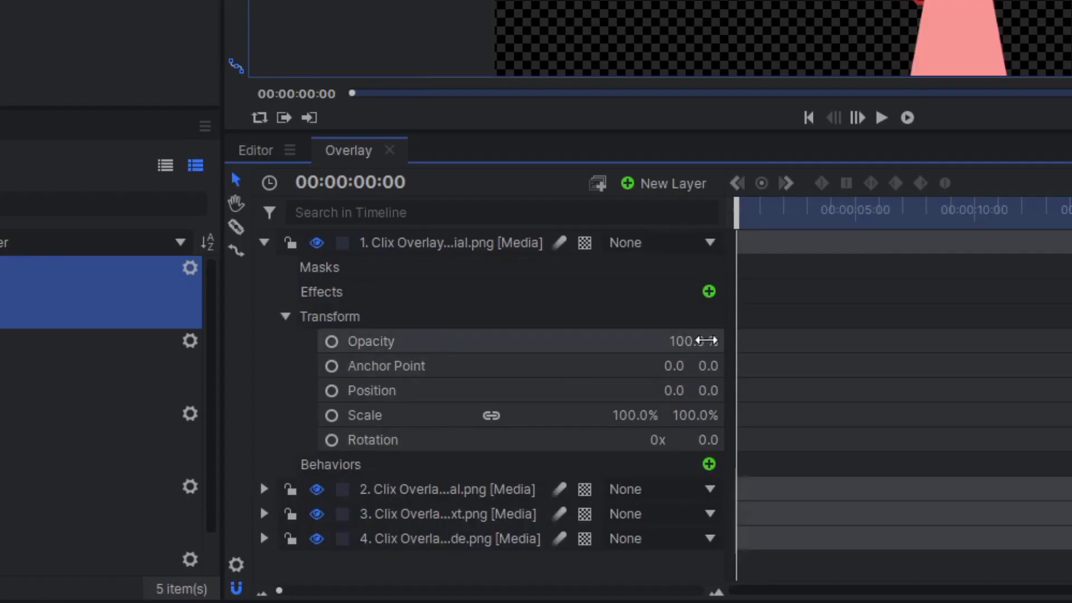
click(706, 341)
text(50)
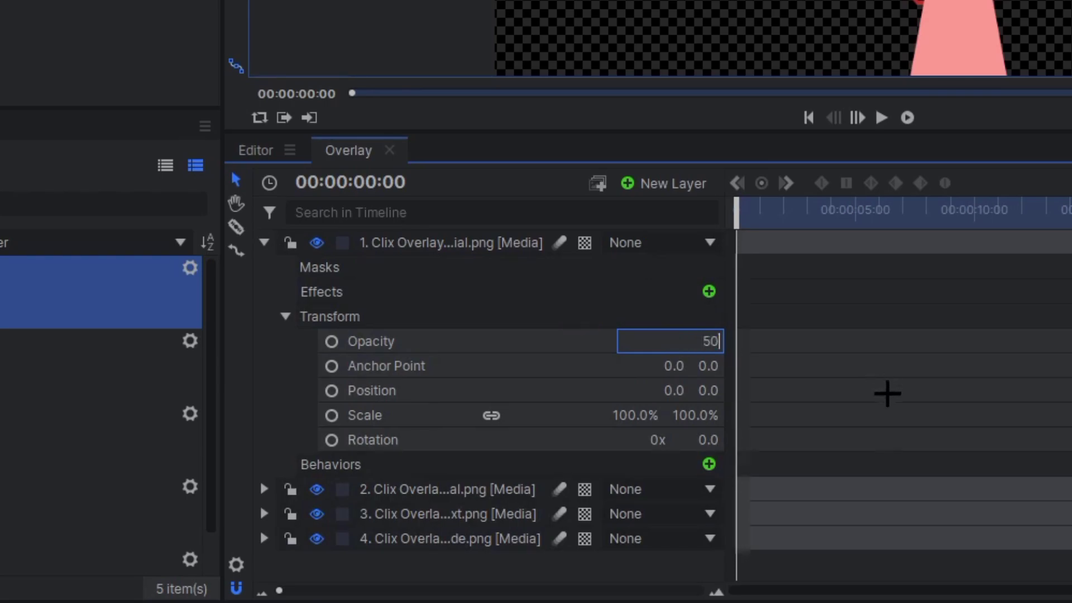
key(Return)
click(622, 416)
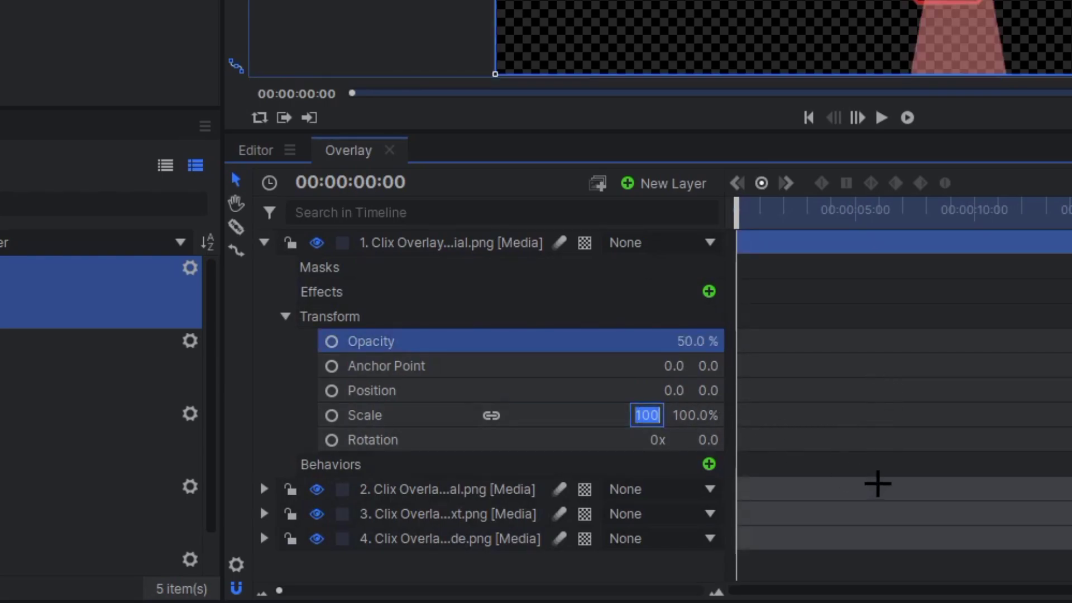
text(174)
key(Return)
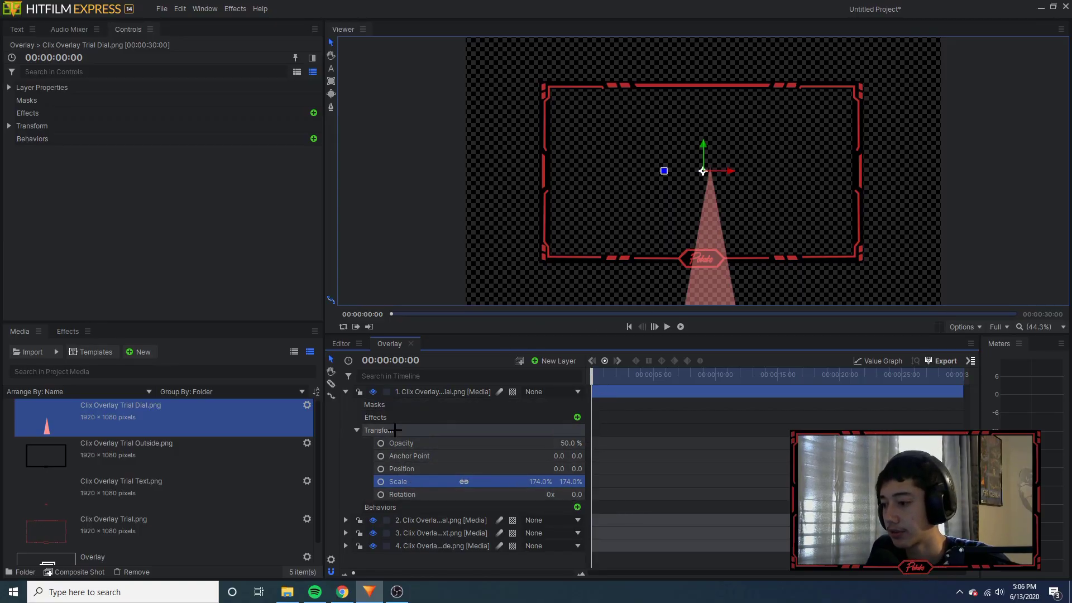
- Find the Set Matte effect and apply it to the dial layer
click(68, 331)
click(76, 352)
text(Set )
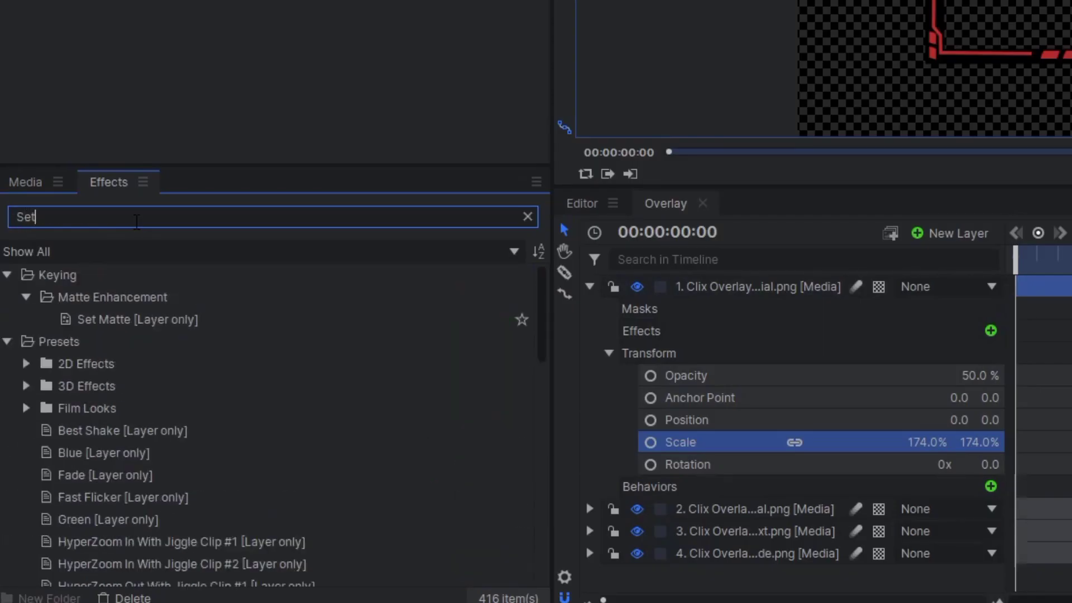
text(M)
drag(143, 319, 161, 328)
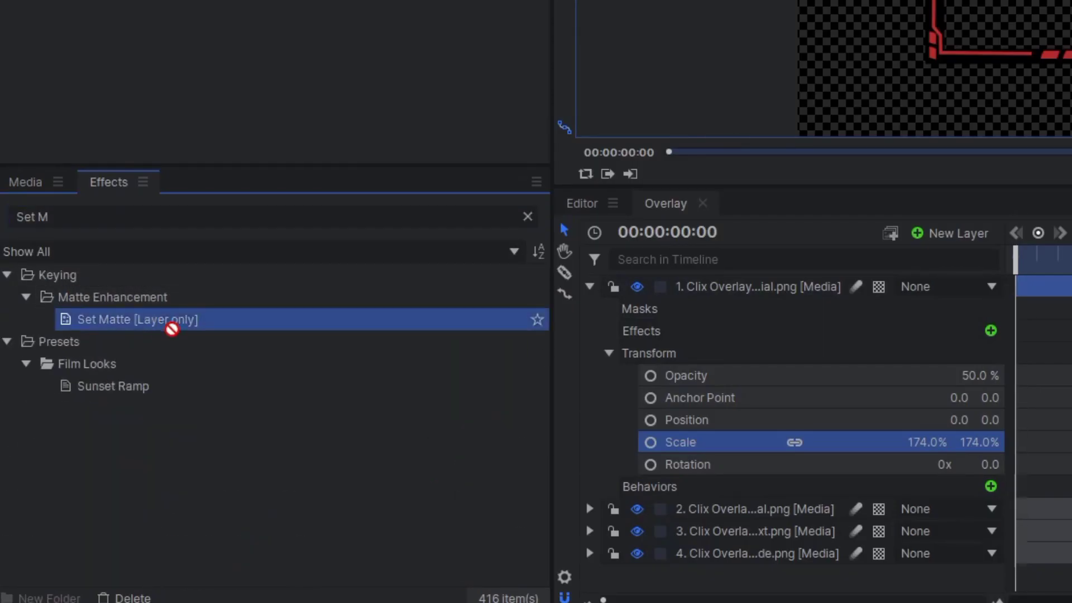
drag(778, 326, 805, 283)
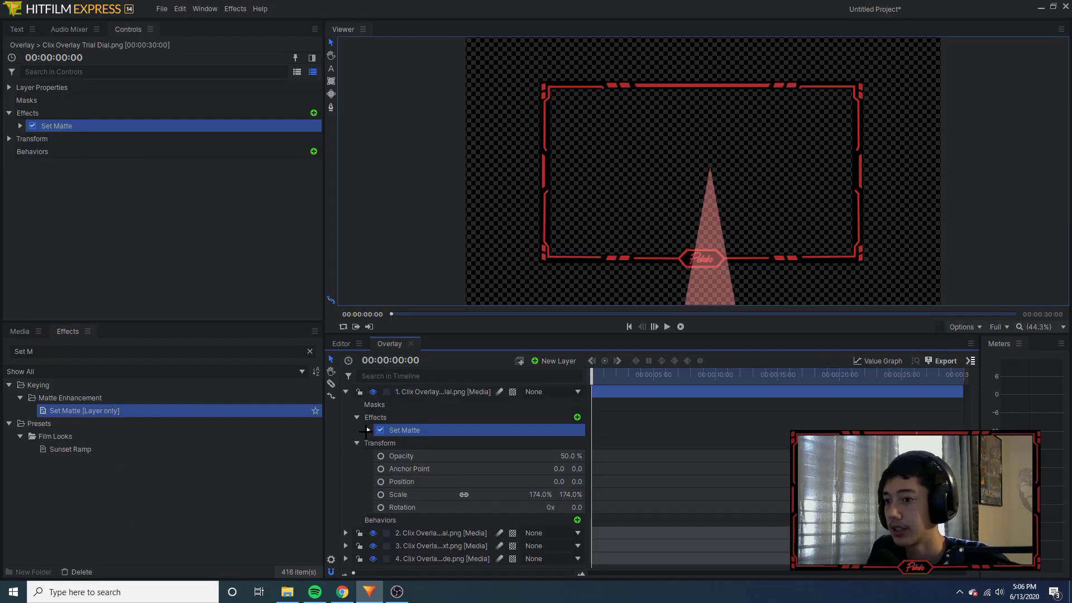
- Set the Set Matte source layer to Clix Overlay Trial.png and its matte source to Saturation
click(367, 430)
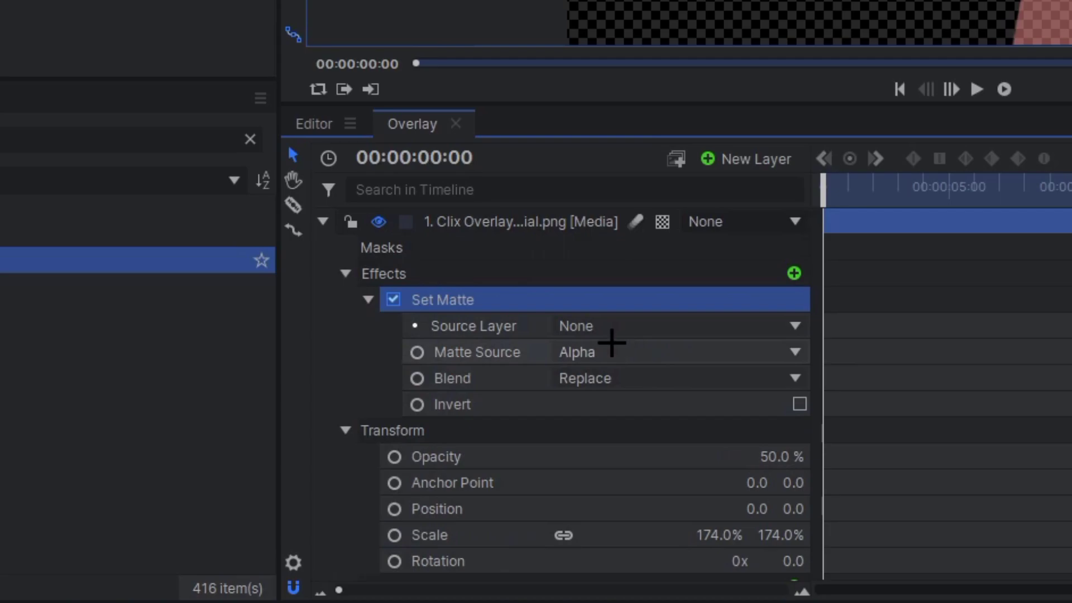
click(614, 330)
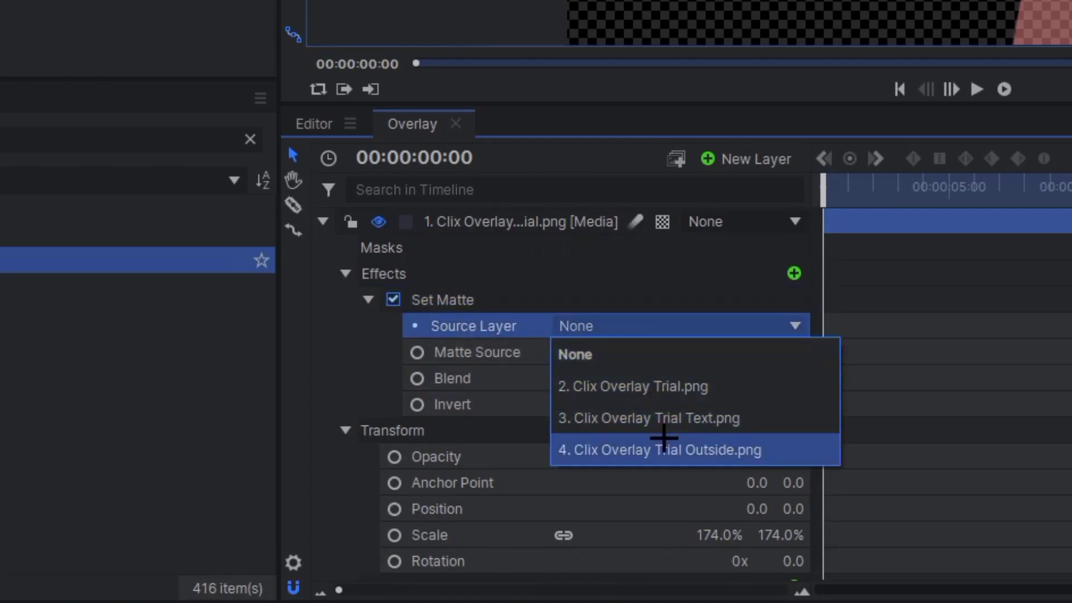
click(701, 385)
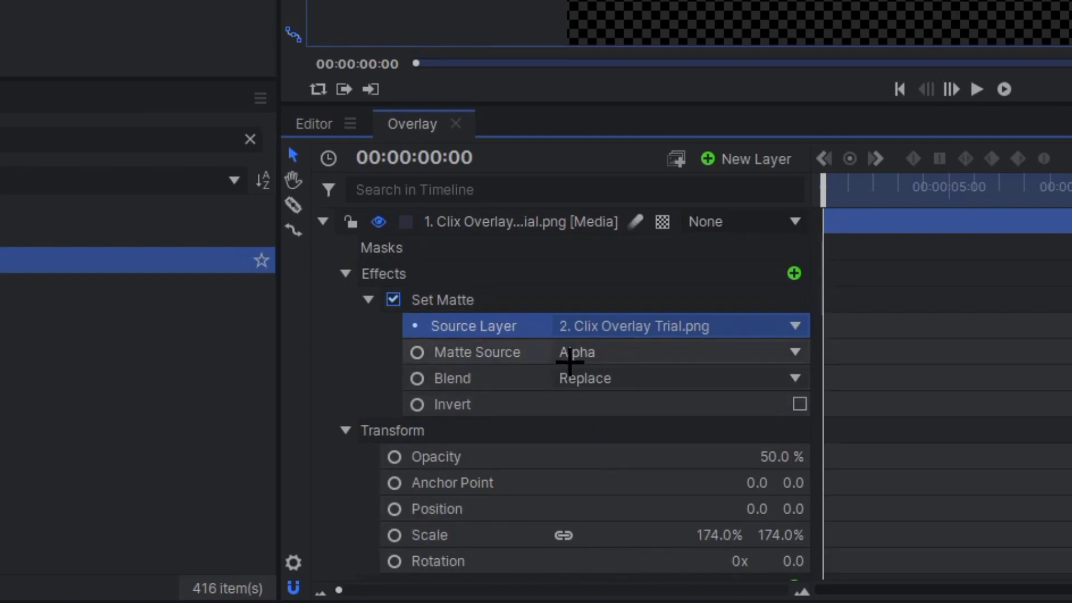
click(599, 356)
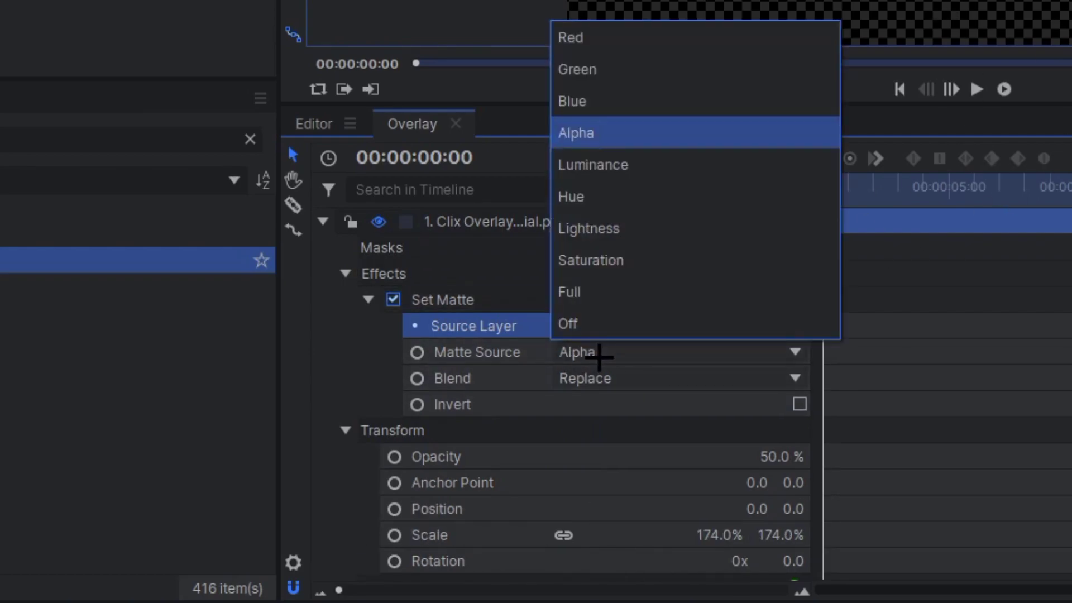
click(618, 261)
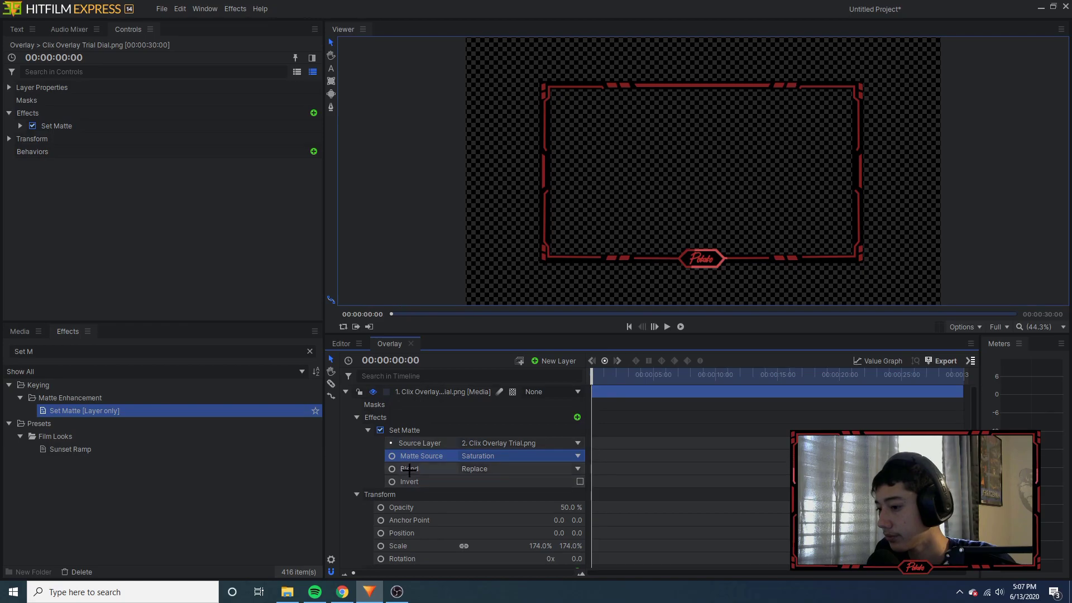
click(346, 391)
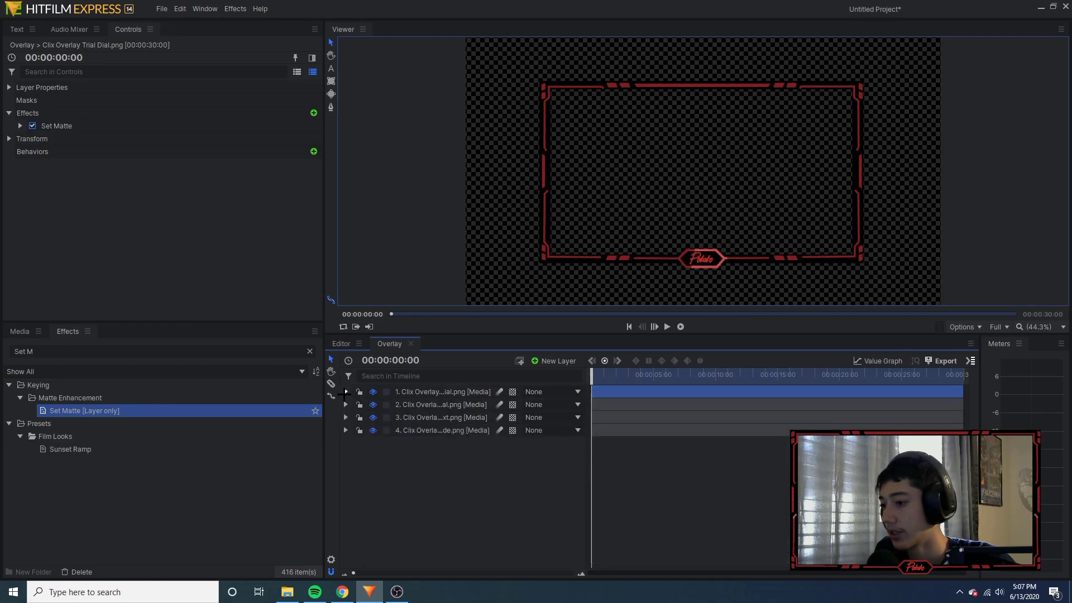
- Keyframe the dial layer's rotation from 0x at the start to 1x at 00:00:03:52
click(346, 391)
click(356, 418)
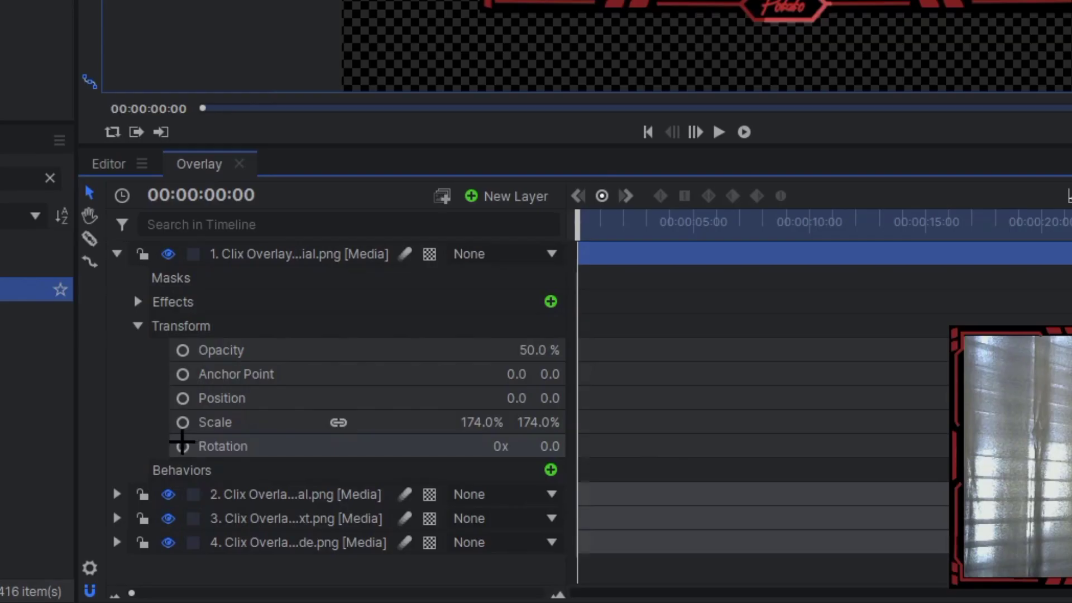
click(381, 494)
drag(583, 241, 667, 240)
click(504, 444)
text(1)
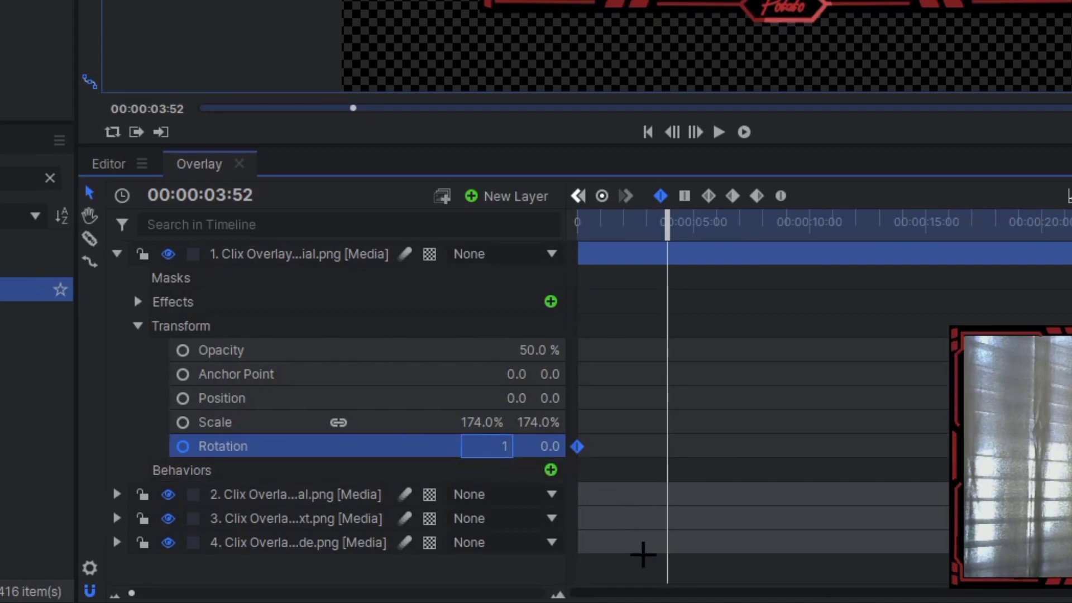
key(Return)
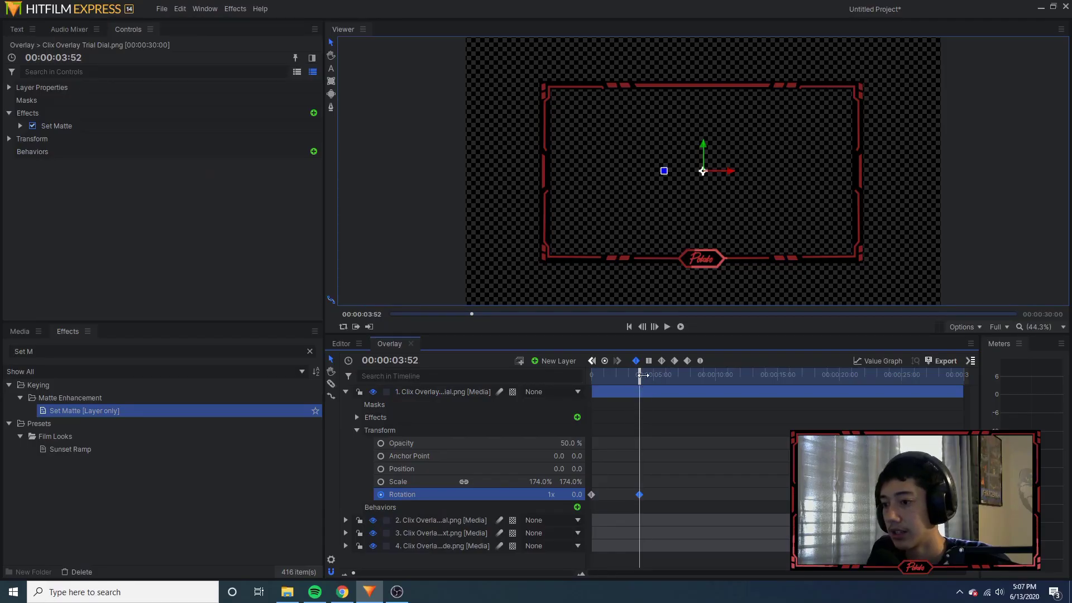
- Preview the rotating dial and try the ending rotation keyframe at an earlier and a much later time
drag(644, 376, 593, 375)
key(space)
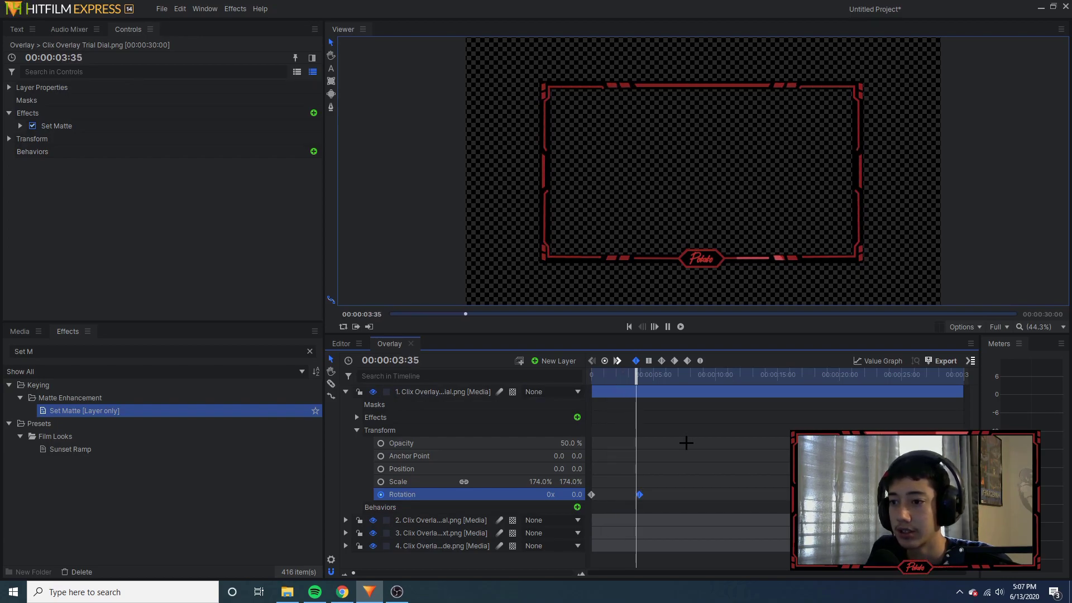
key(space)
mouse_move(640, 493)
mouse_down()
mouse_move(619, 494)
mouse_move(629, 509)
mouse_up()
key(Home)
key(space)
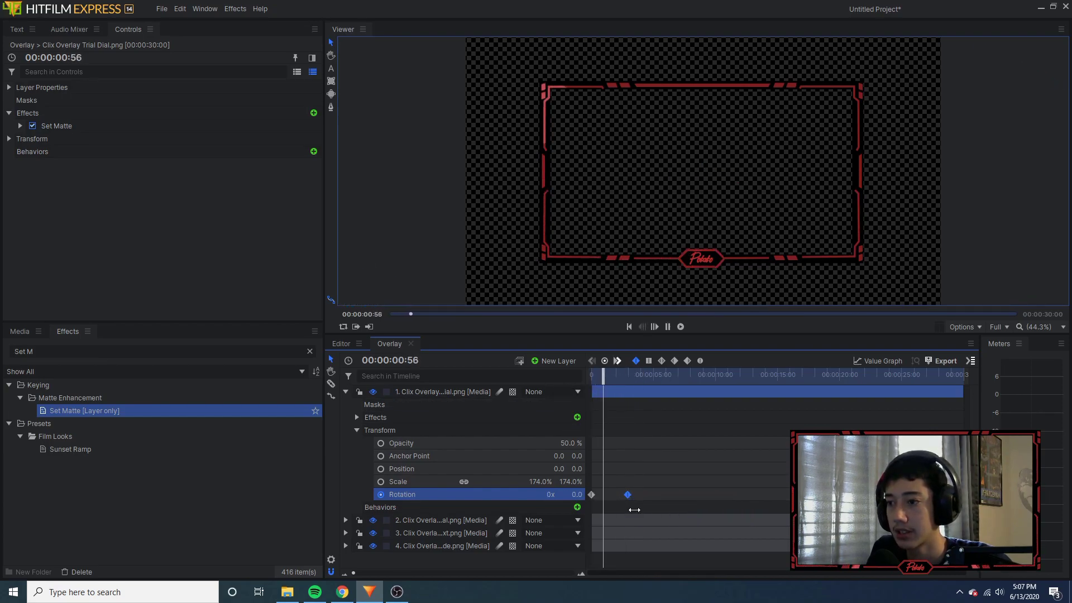
drag(628, 495, 677, 498)
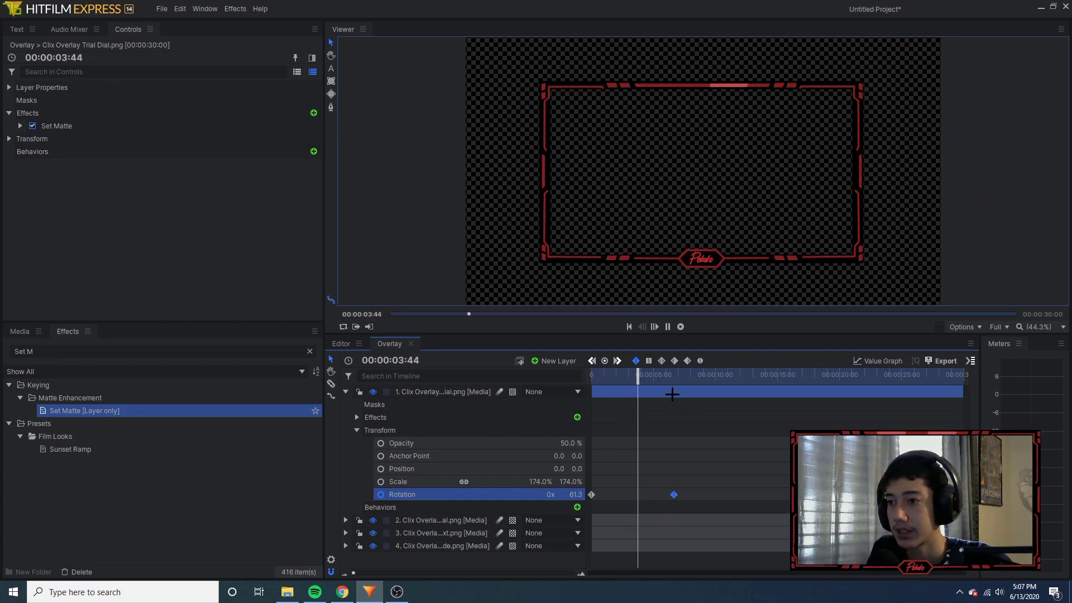
key(space)
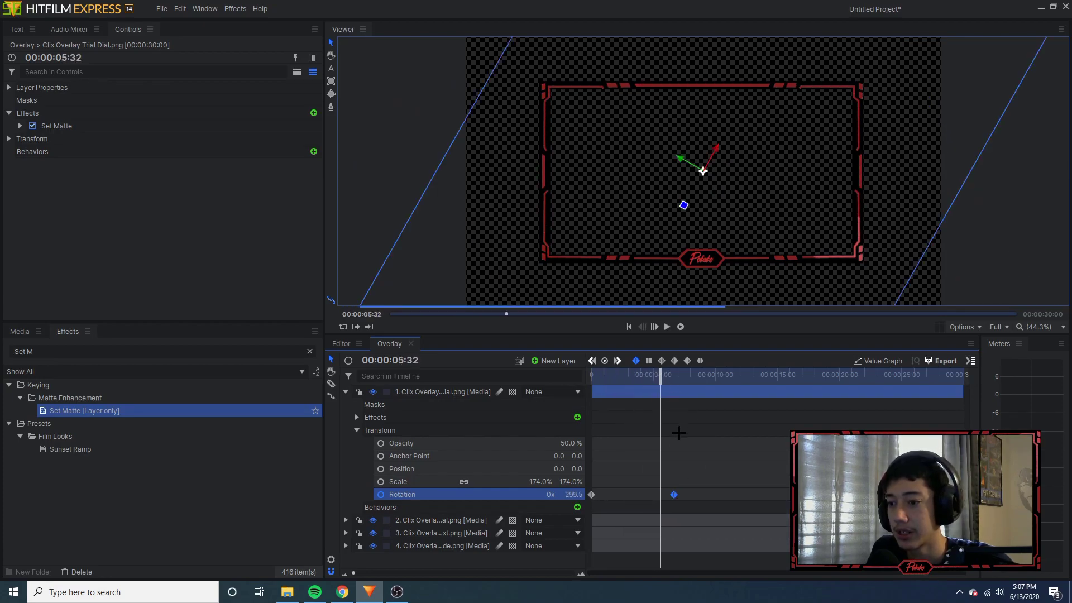
- Move the ending rotation keyframe to about 00:00:05:32 and play the animation from the start
mouse_move(674, 495)
mouse_down()
mouse_move(651, 496)
mouse_move(661, 494)
mouse_up()
drag(663, 382, 586, 391)
key(space)
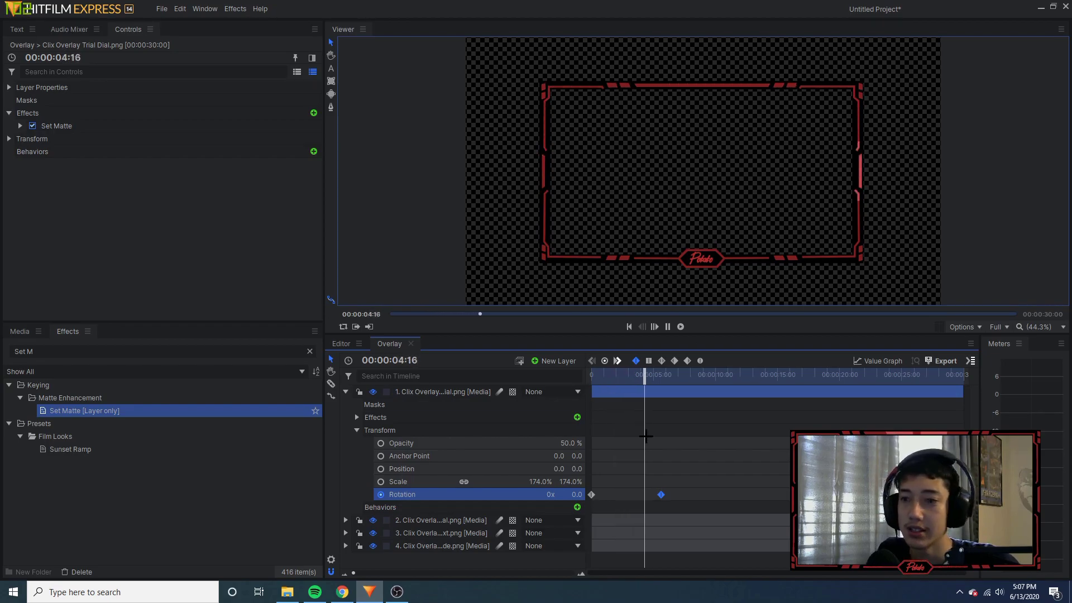
key(space)
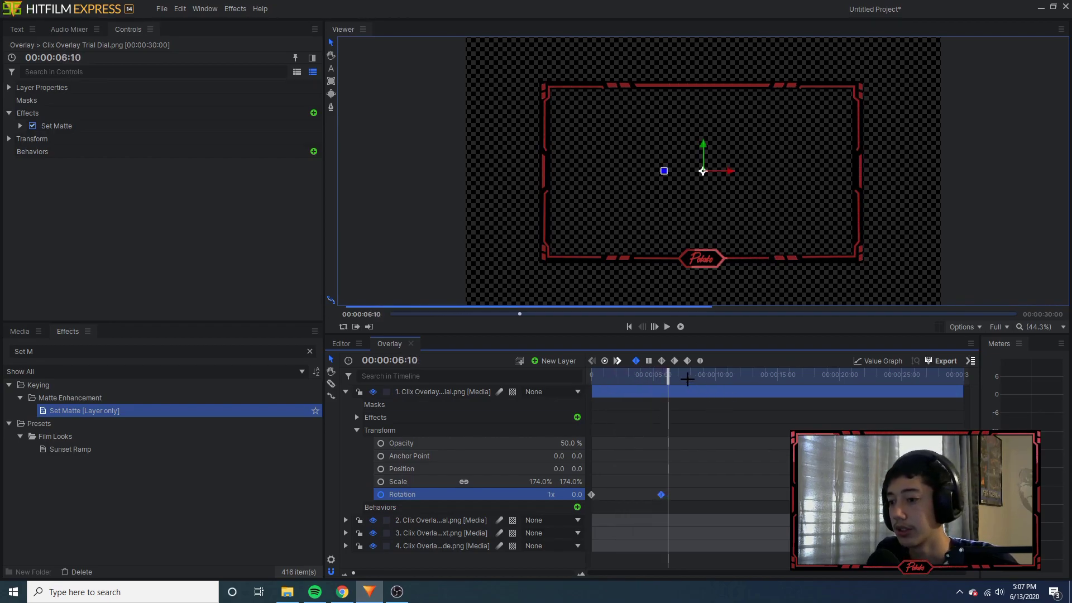
- Slice all four layers of the Overlay composite at 00:00:05:36, where the dial's rotation ends
drag(672, 377, 665, 376)
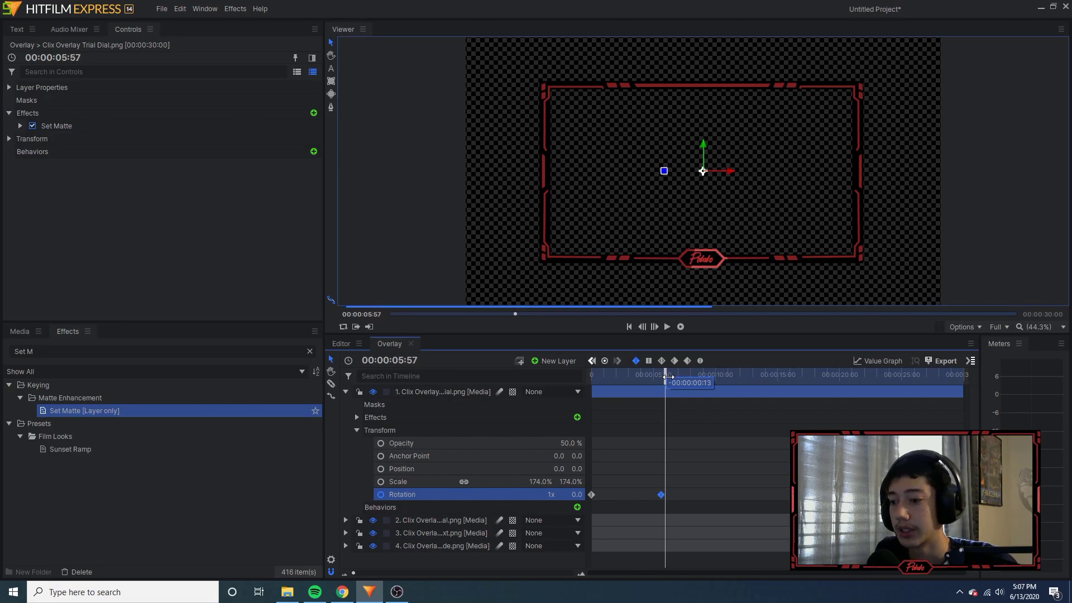
click(345, 392)
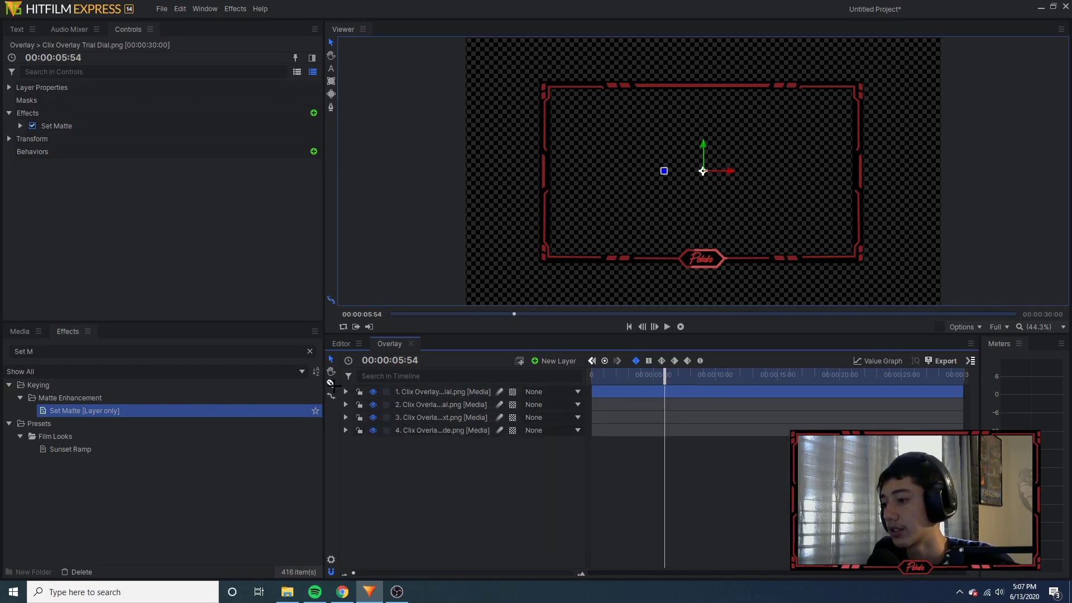
drag(665, 373, 661, 372)
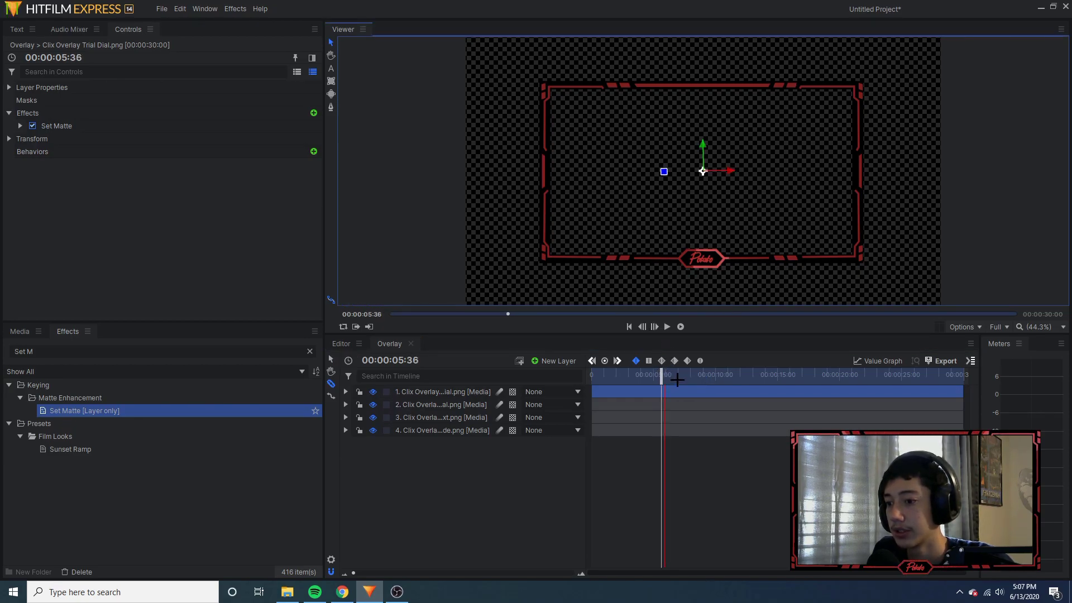
click(662, 391)
click(664, 417)
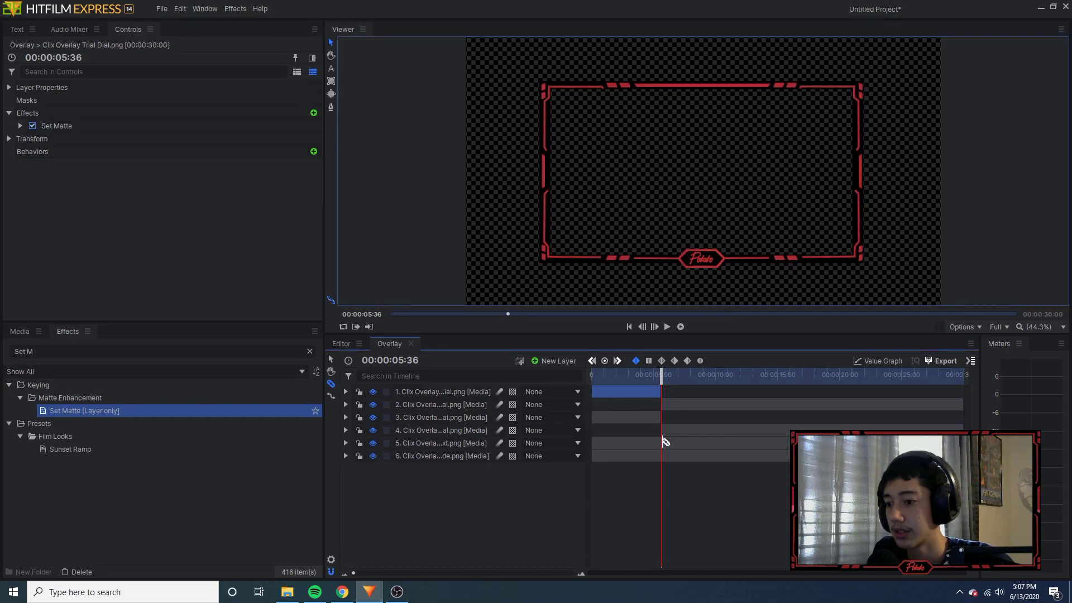
click(664, 443)
click(664, 468)
- Delete the leftover segments of all four overlay layers after the cut at 00:00:05:36
click(330, 359)
click(688, 404)
key(Delete)
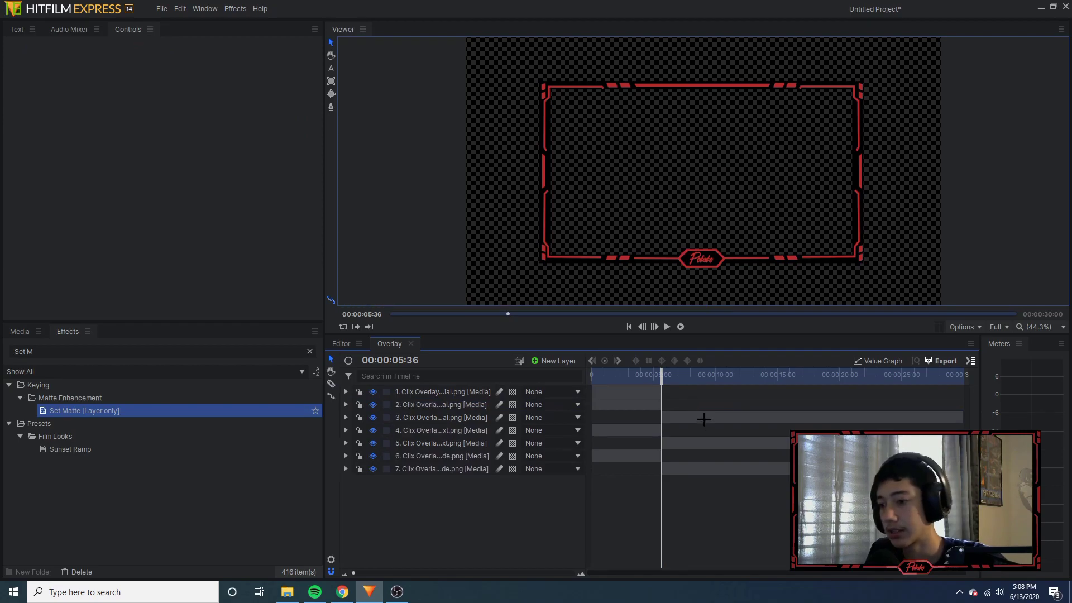
click(702, 417)
key(Delete)
click(703, 430)
key(Delete)
click(702, 442)
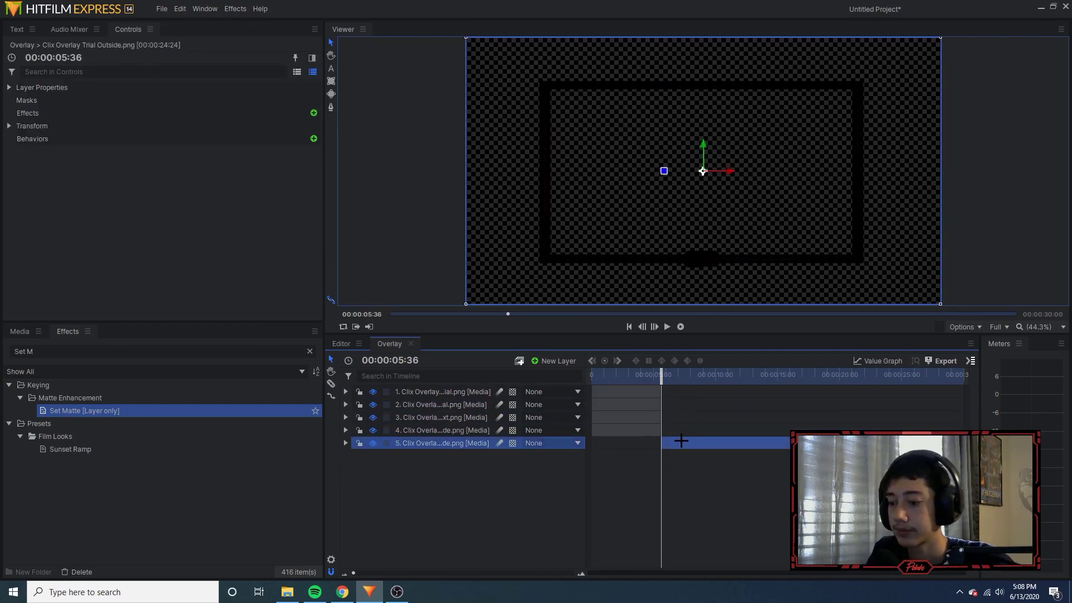
key(Delete)
- Add a green 1920 × 1080 plane layer and place it beneath all the overlay layers
drag(661, 376, 593, 376)
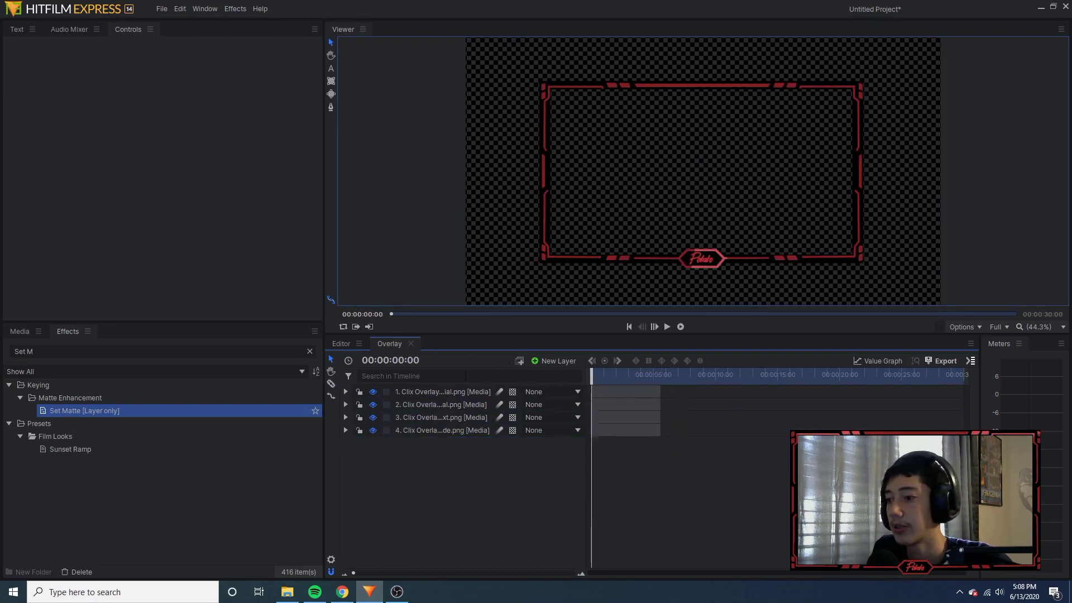
click(555, 361)
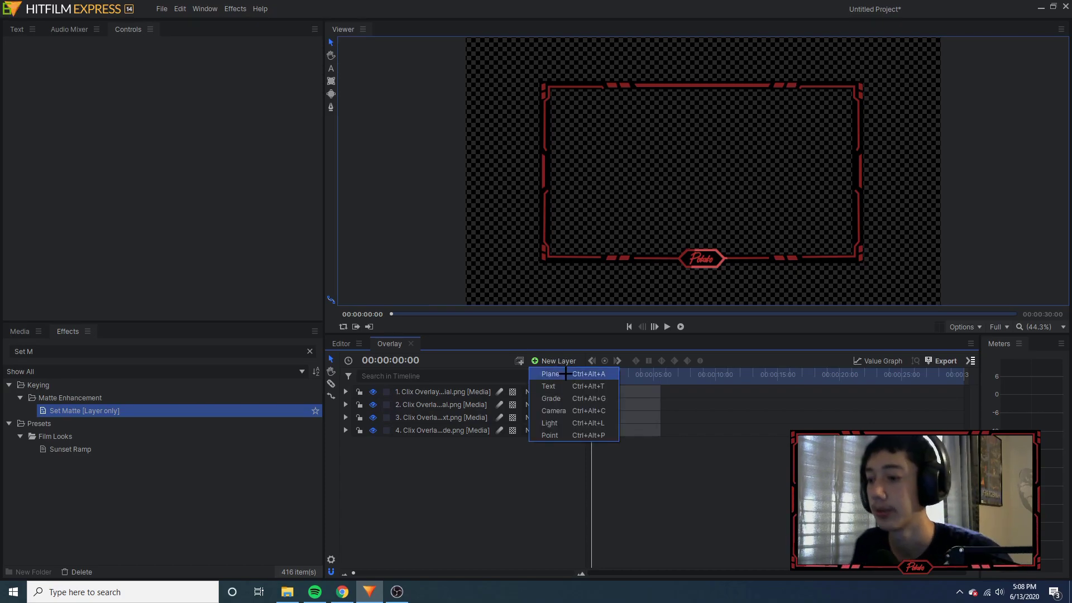
click(566, 374)
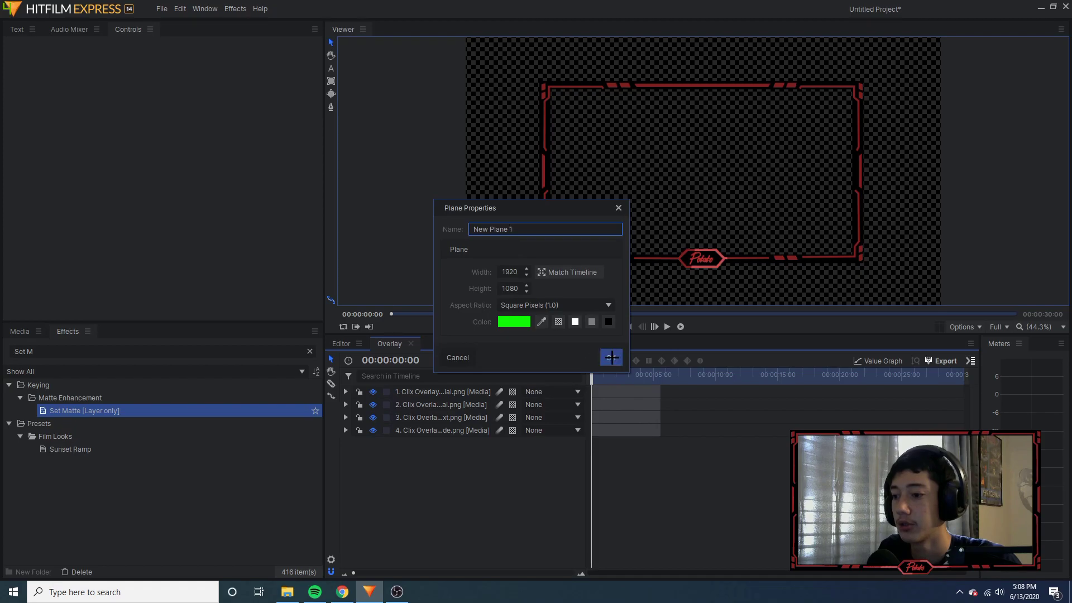
click(611, 358)
drag(433, 390, 441, 452)
- Preview the overlay against the green plane and trim the plane to the same length as the other layers
key(space)
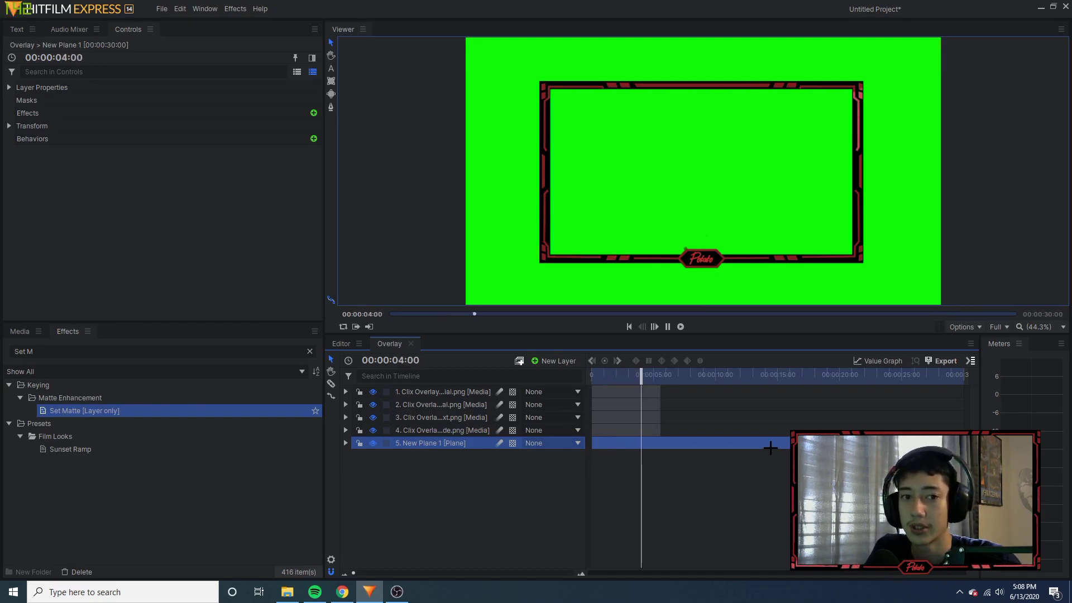
key(space)
drag(659, 376, 620, 380)
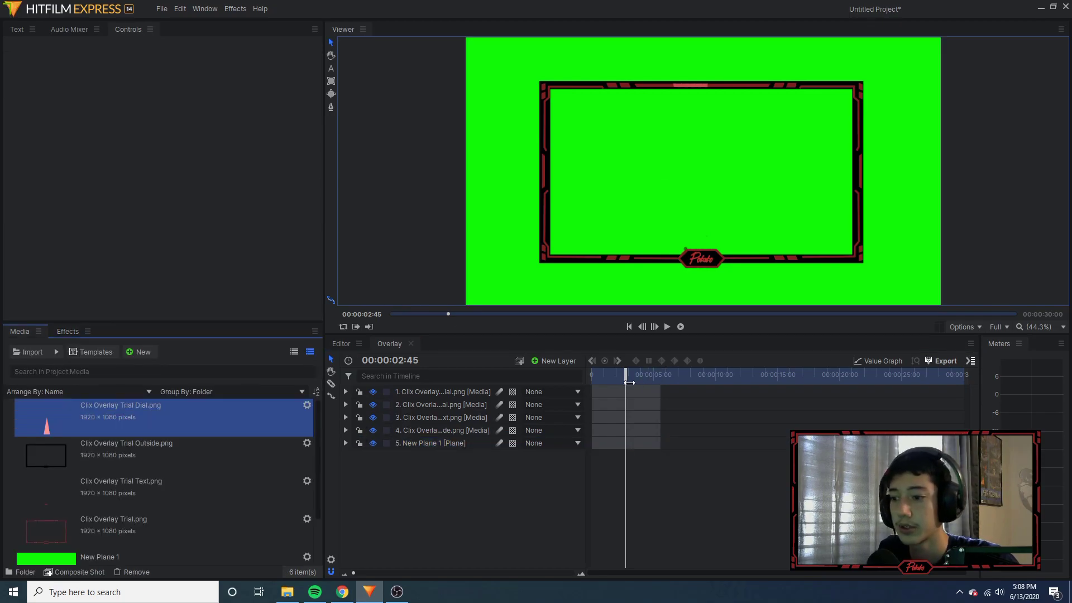
drag(630, 382, 592, 382)
- Place the Overlay composite at the start of the Editor's Video 1 track and play it briefly
click(341, 343)
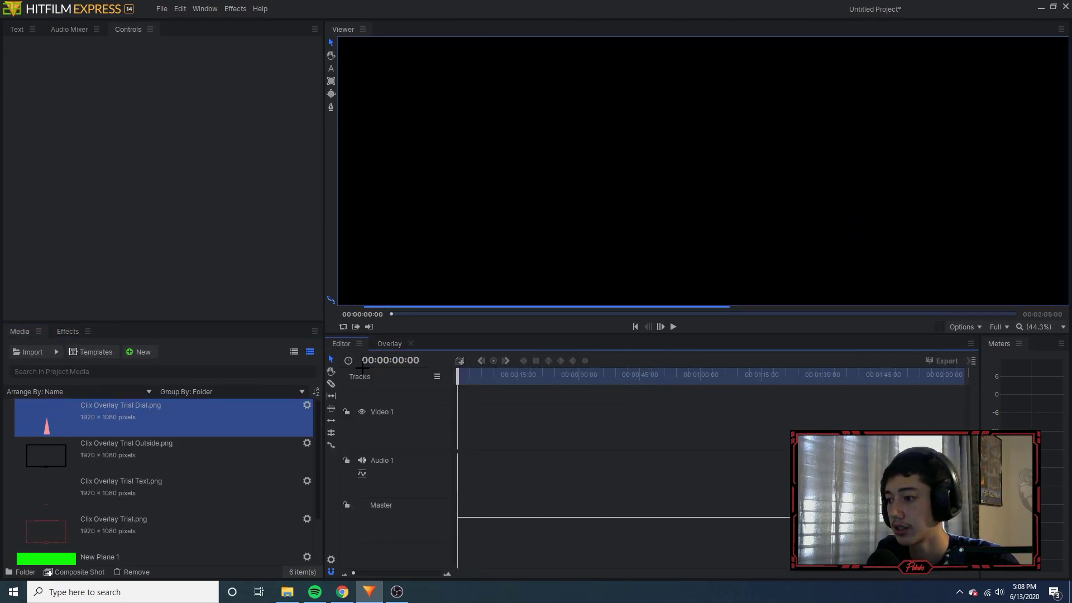
scroll(149, 489, down, 2)
drag(112, 545, 471, 425)
key(space)
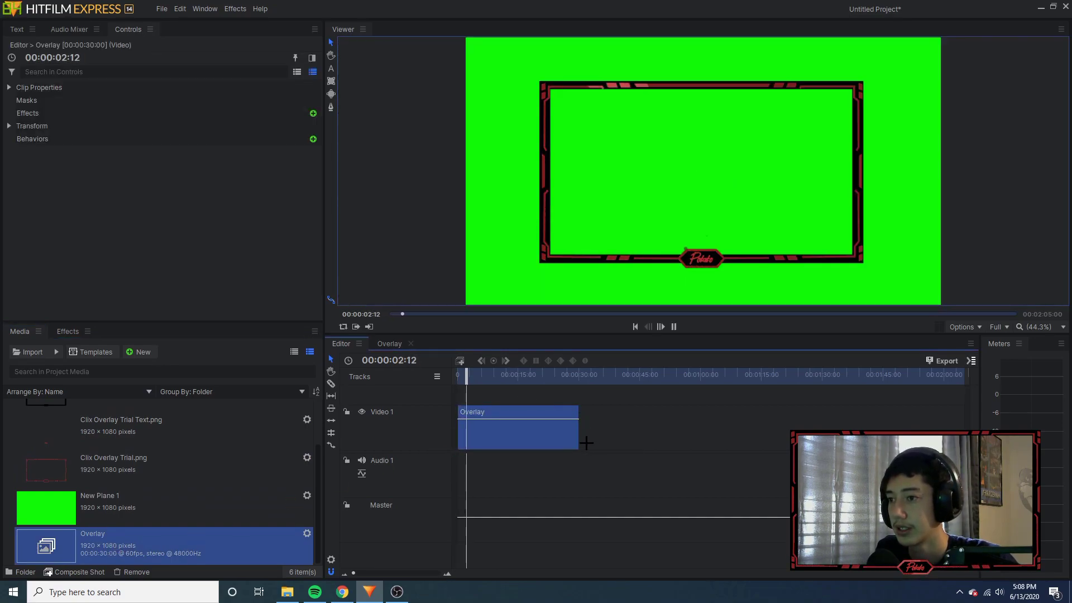
key(space)
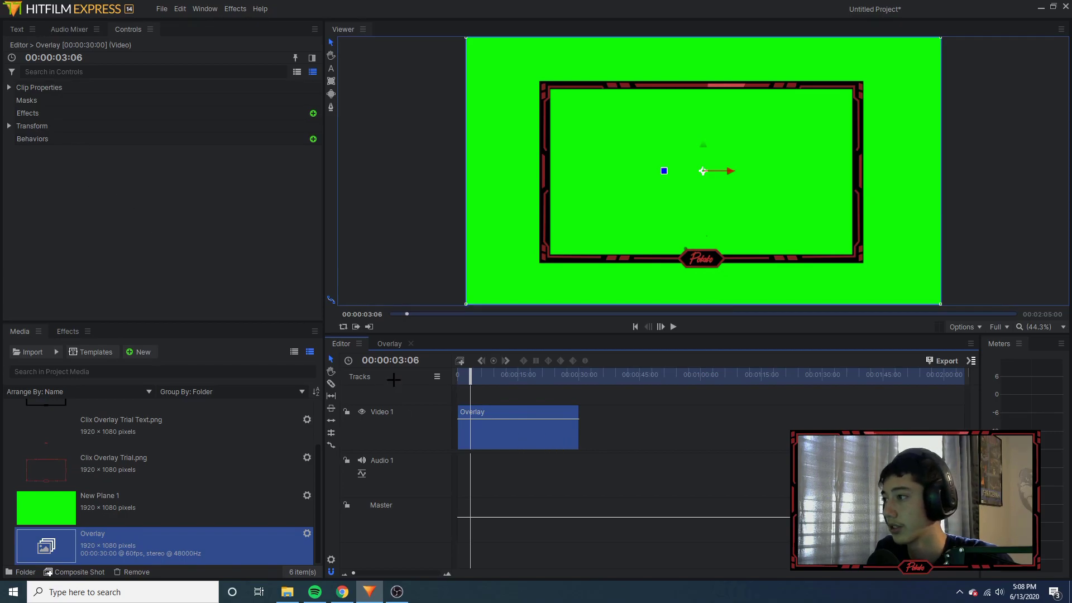
- Find the Hue, Saturation & Lightness effect and apply it to the Overlay clip
click(68, 331)
click(69, 351)
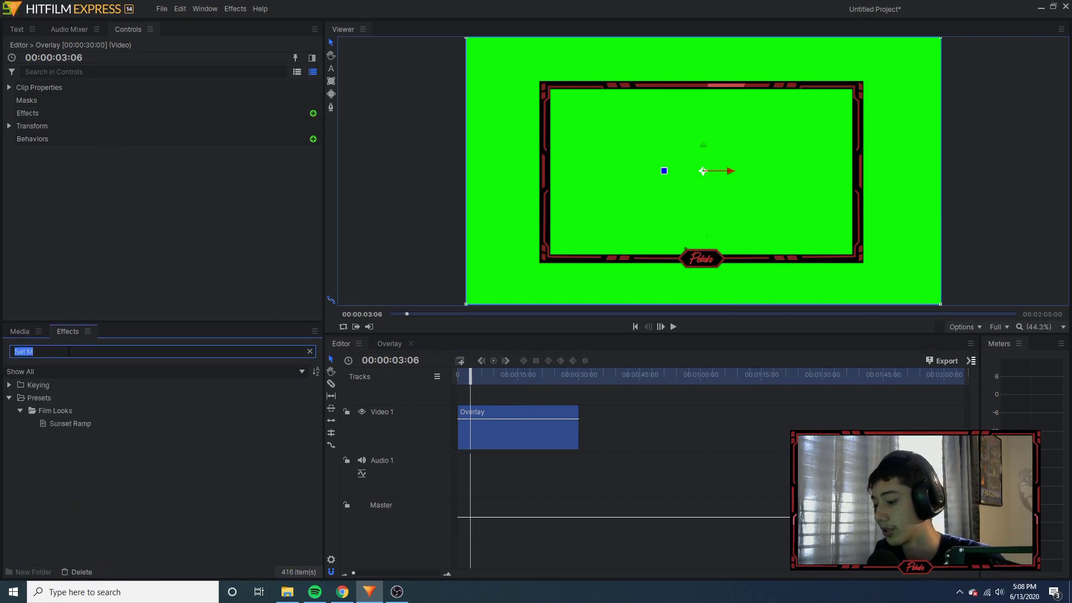
text(hu)
click(59, 423)
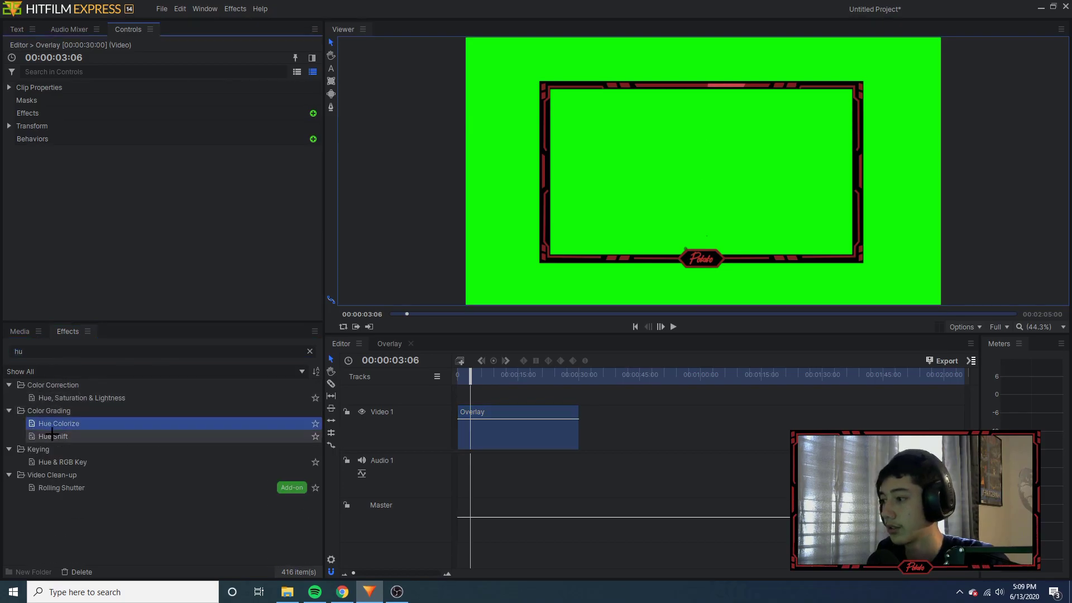
drag(95, 398, 505, 420)
- Try a Hue Shift of 136.7° and 179.9° on the Red range, and play the recolored overlay from the start
click(20, 126)
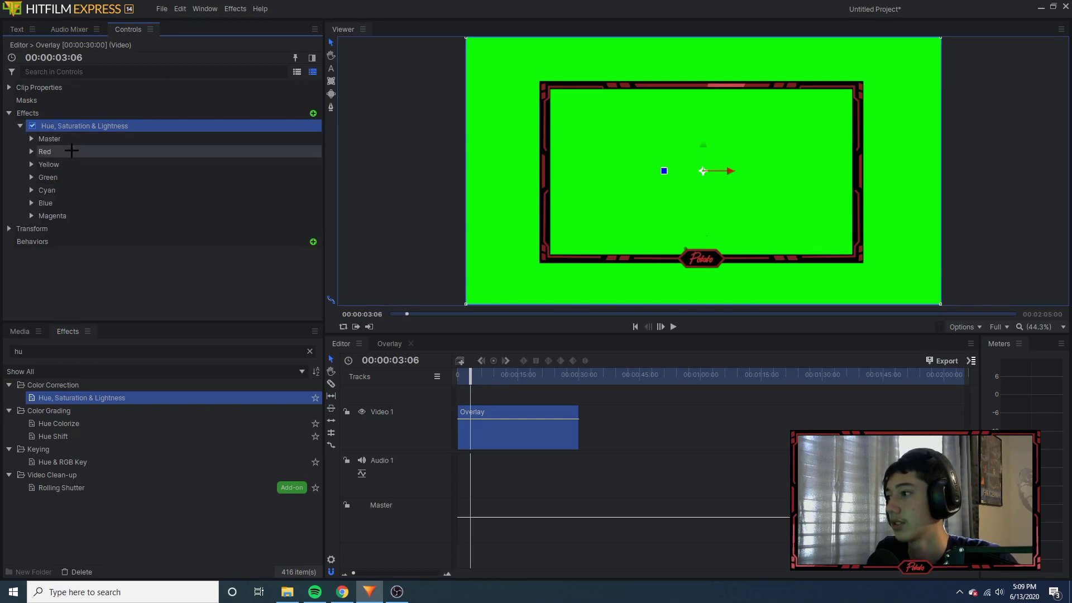
click(31, 151)
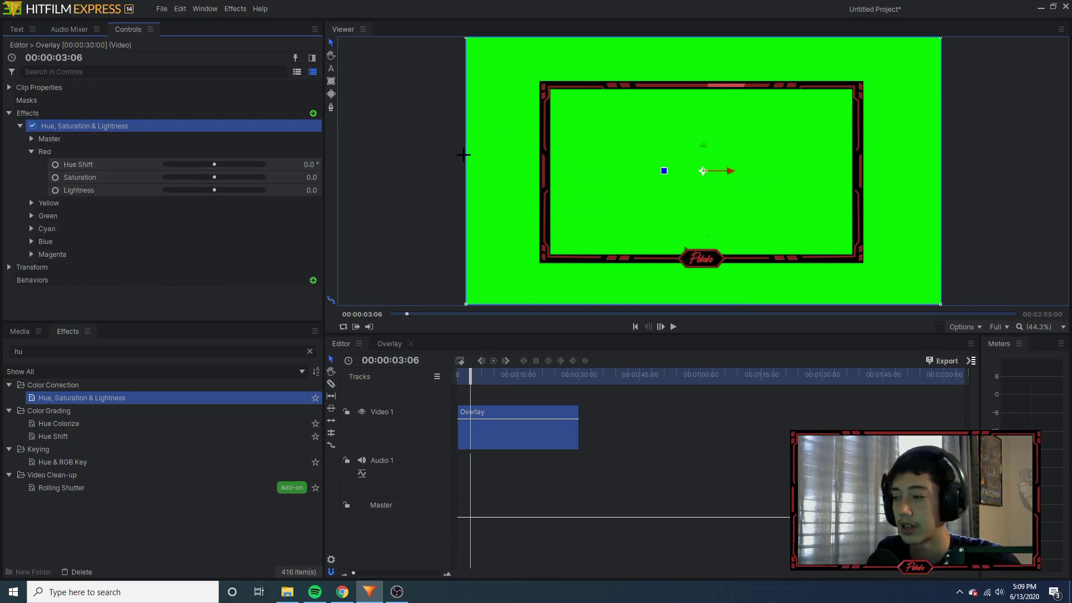
click(216, 163)
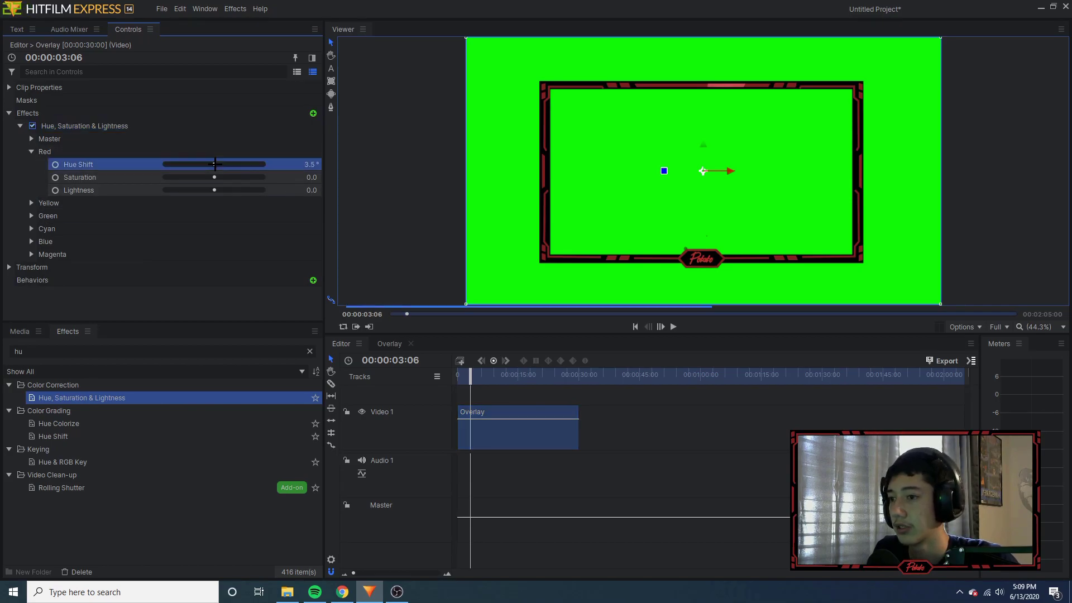
drag(218, 164, 252, 165)
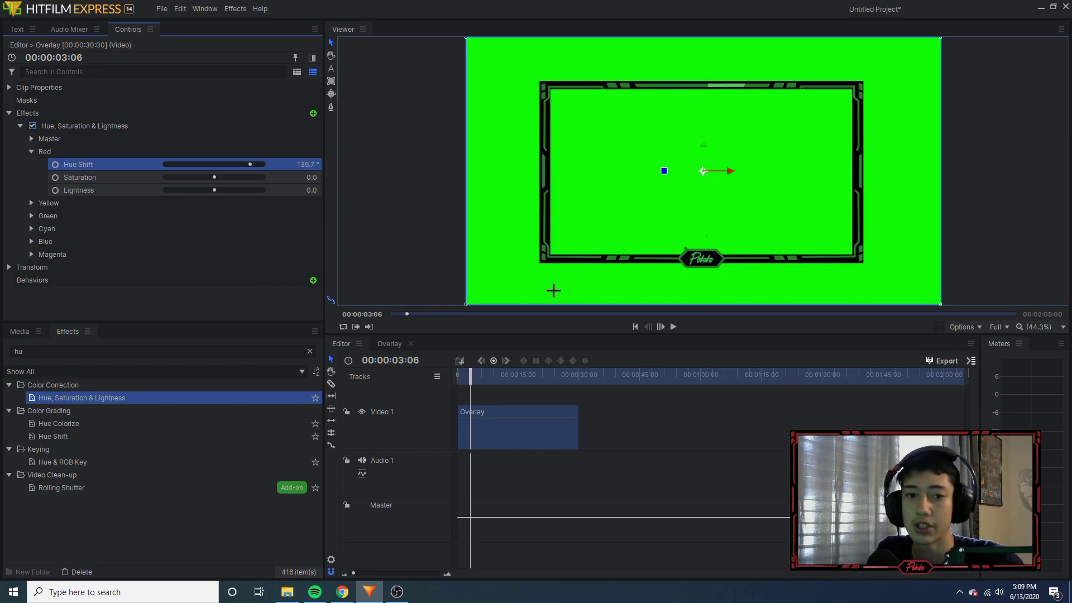
click(920, 278)
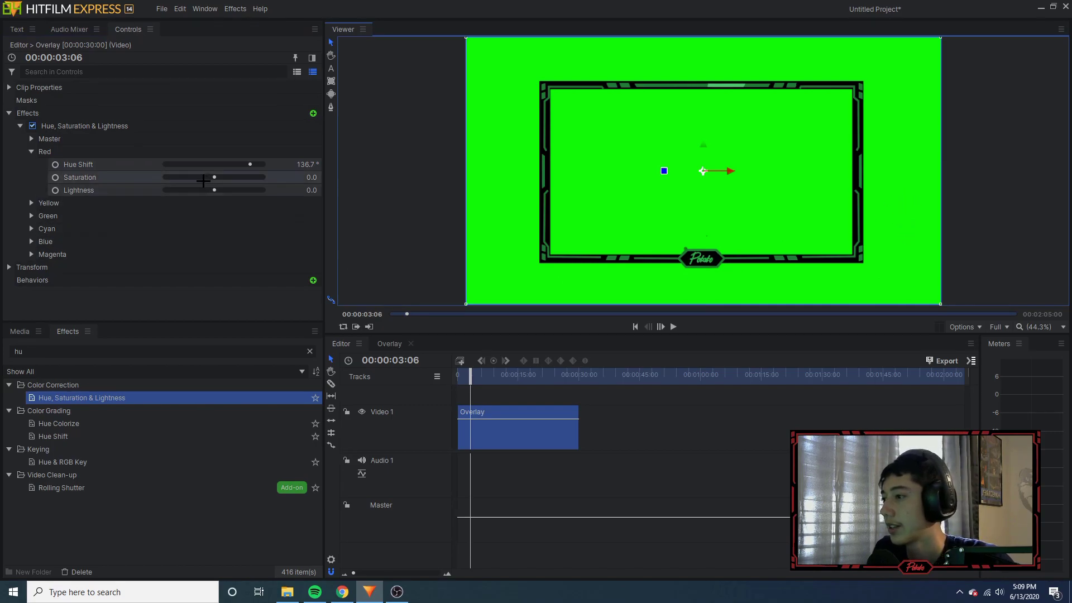
drag(253, 163, 265, 165)
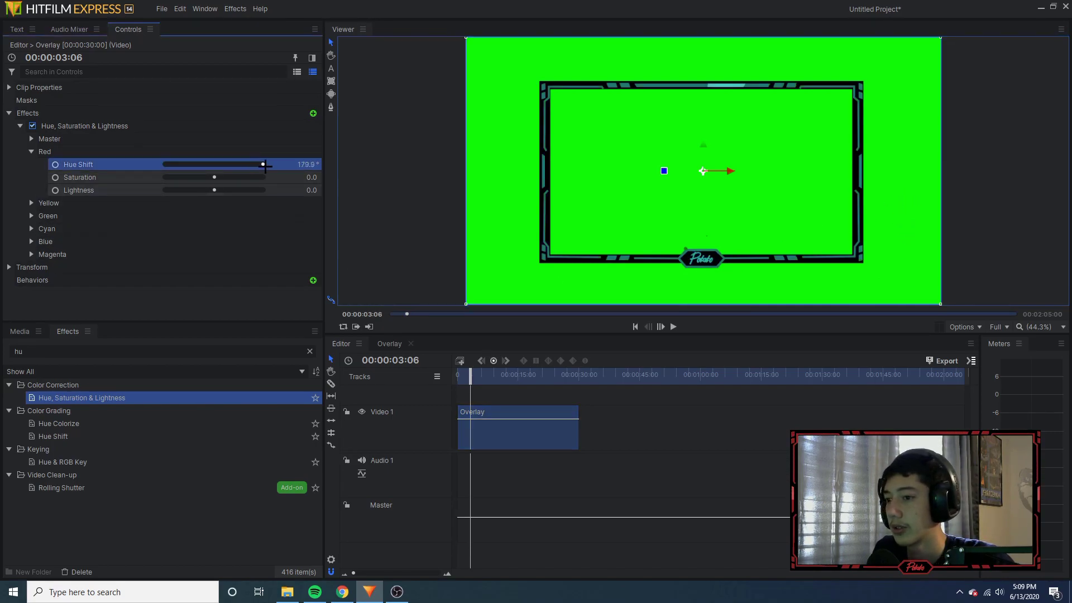
drag(471, 372, 434, 374)
key(space)
key(space)
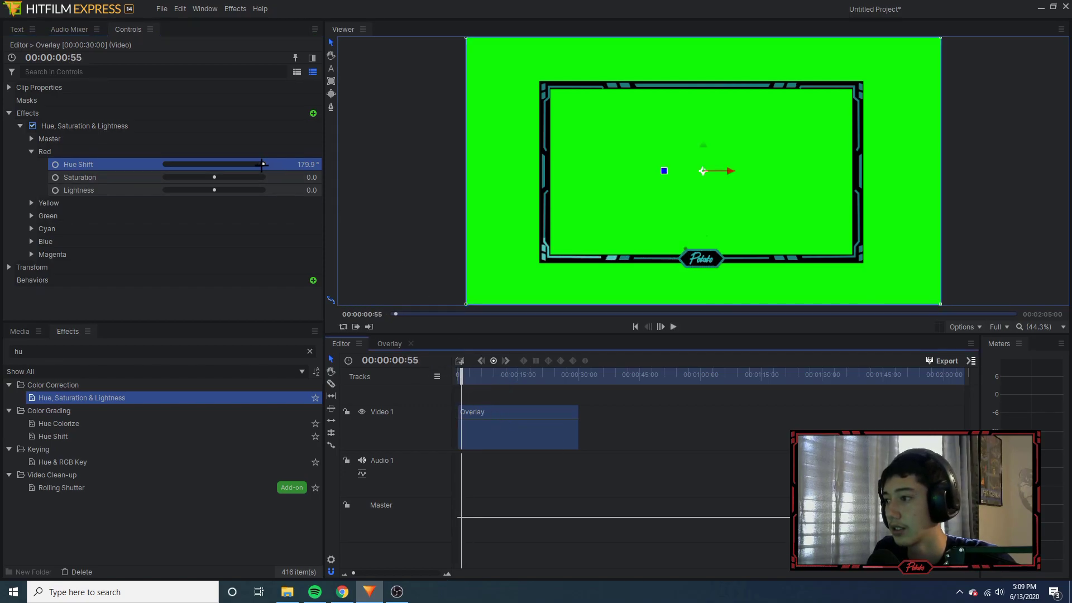
- Try a negative Hue Shift of about -36.6° on the Red range, and reset it to 0°
drag(262, 164, 164, 169)
key(ctrl+z)
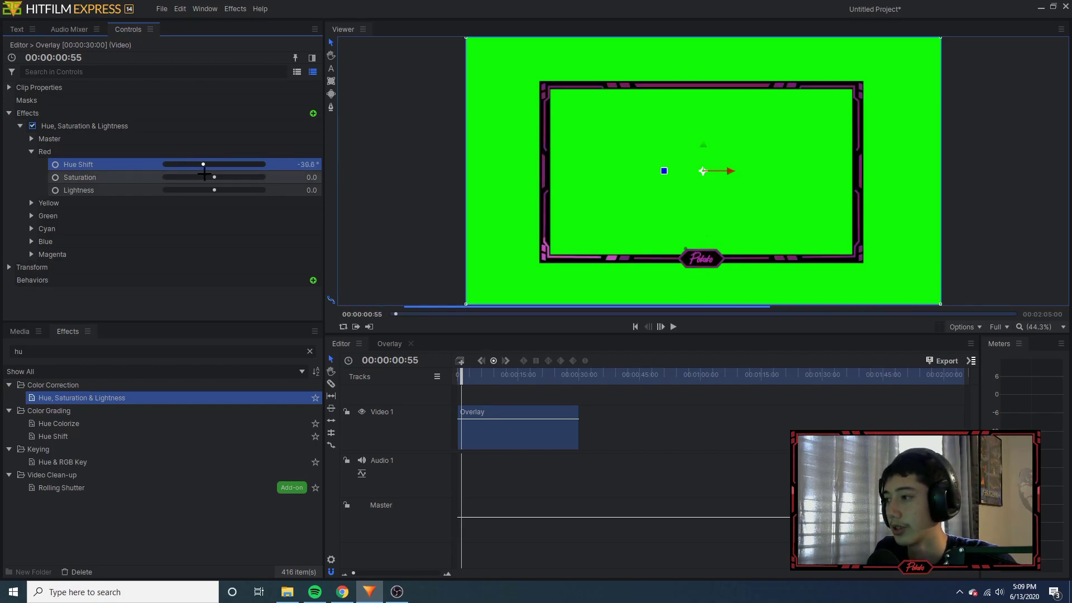
click(308, 164)
key(Return)
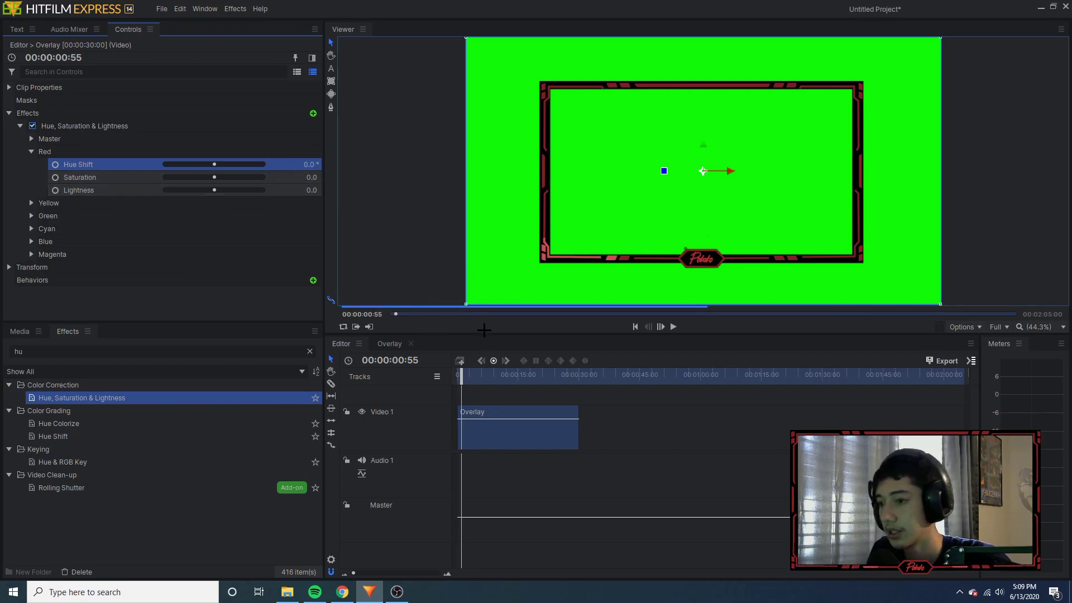
- Reopen the Overlay composite from its Editor clip and add its contents to the export queue
click(532, 433)
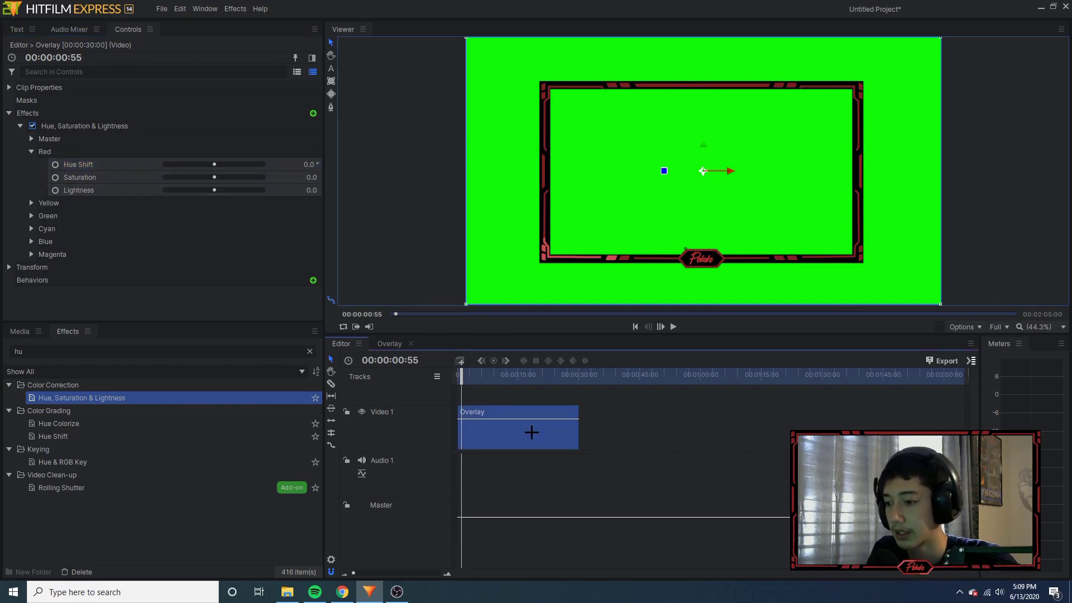
double_click(487, 435)
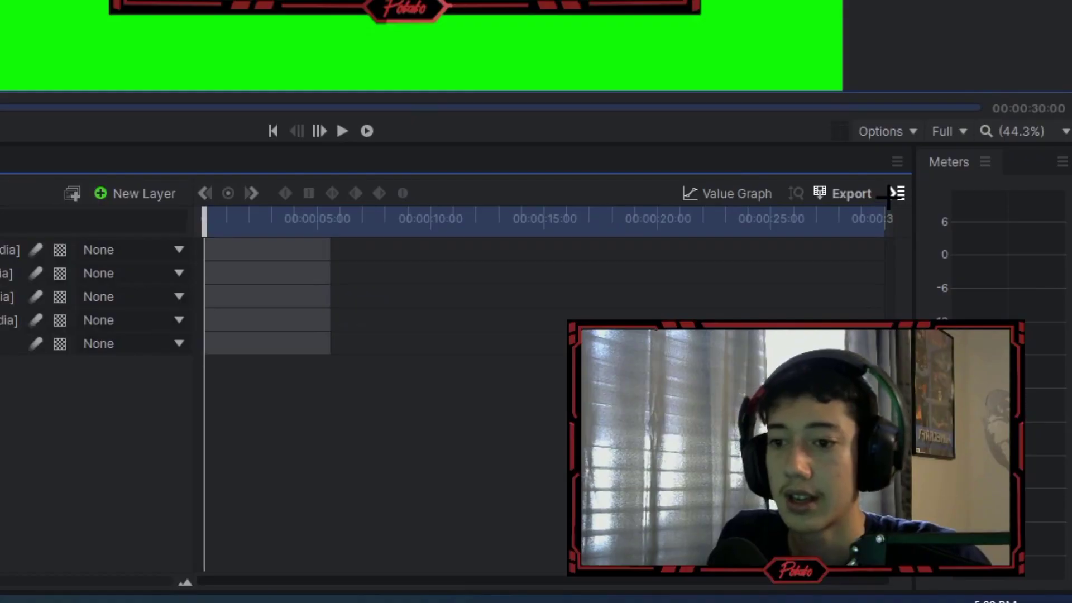
click(971, 361)
mouse_move(916, 239)
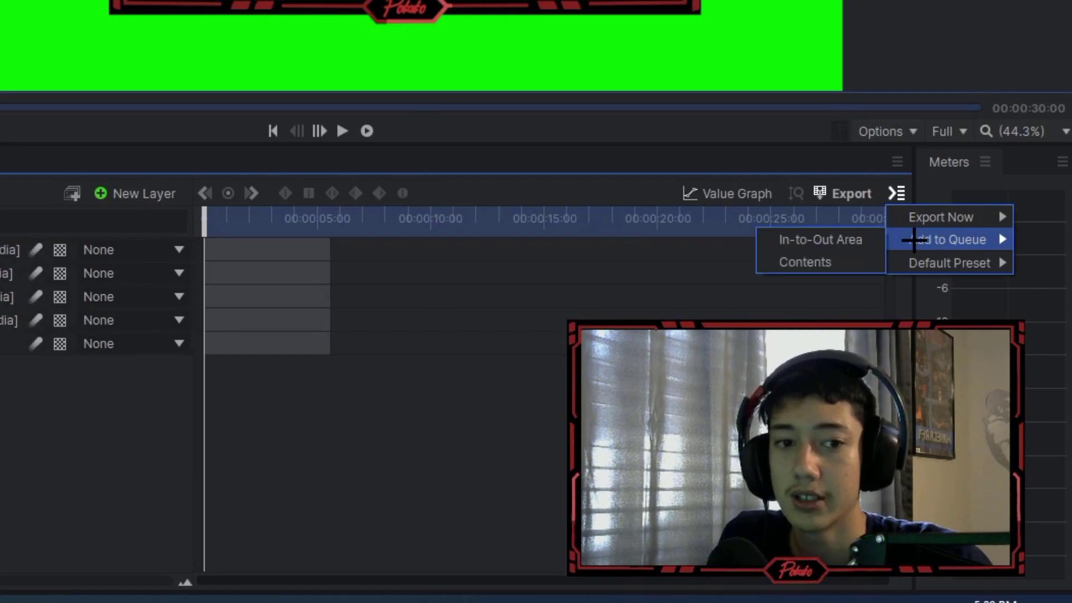
click(837, 260)
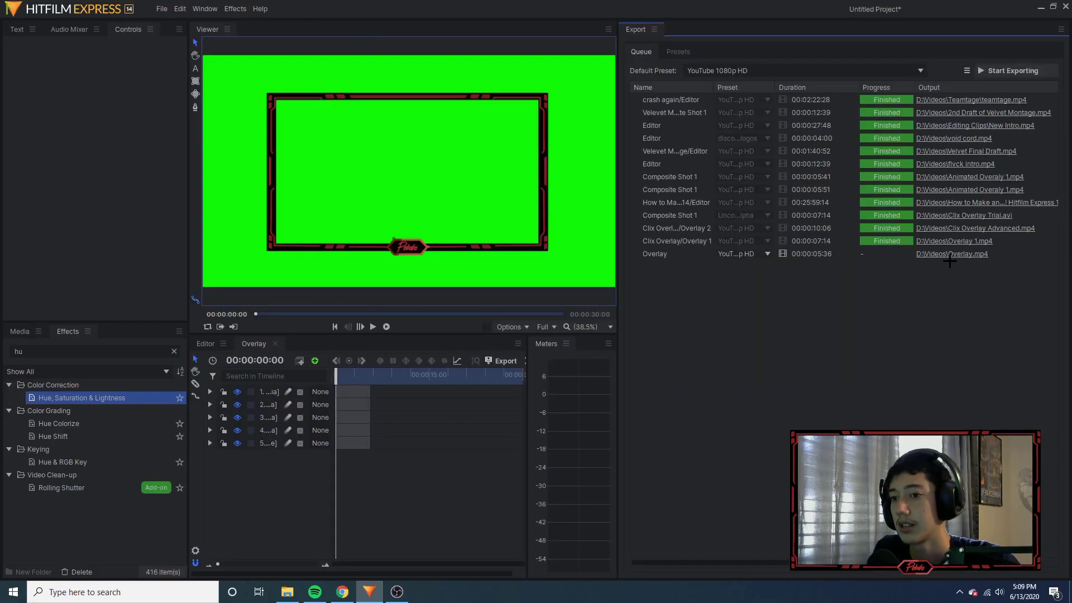
- Set the queued Overlay export's file name to Clix Overlay Basic 1 as an MP4 in D:\Videos and start exporting
click(950, 258)
scroll(213, 167, up, 6)
text(Clix Overlay Basic 1)
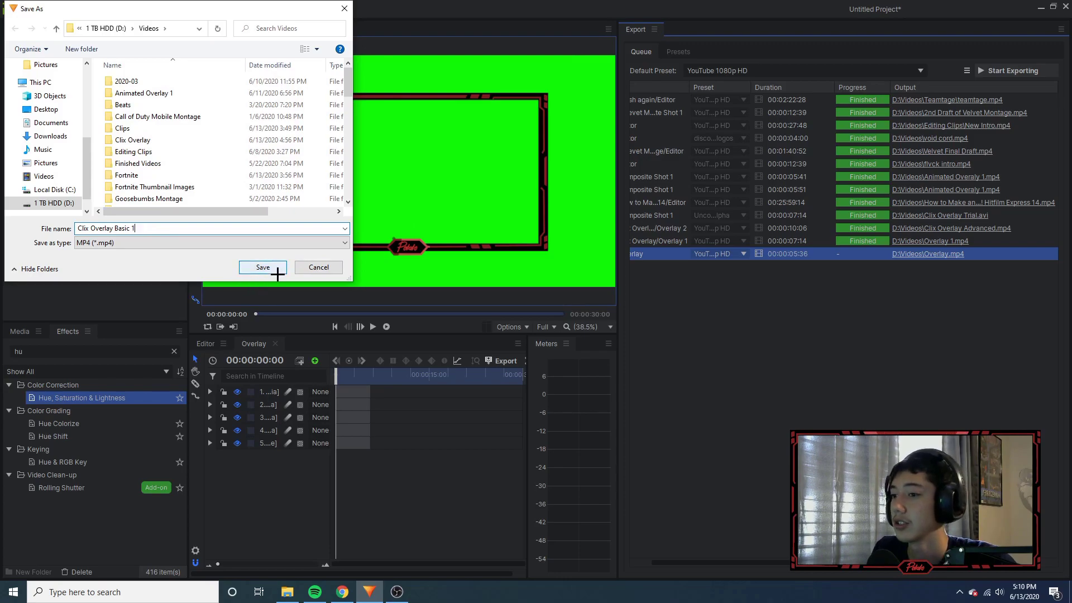
click(277, 272)
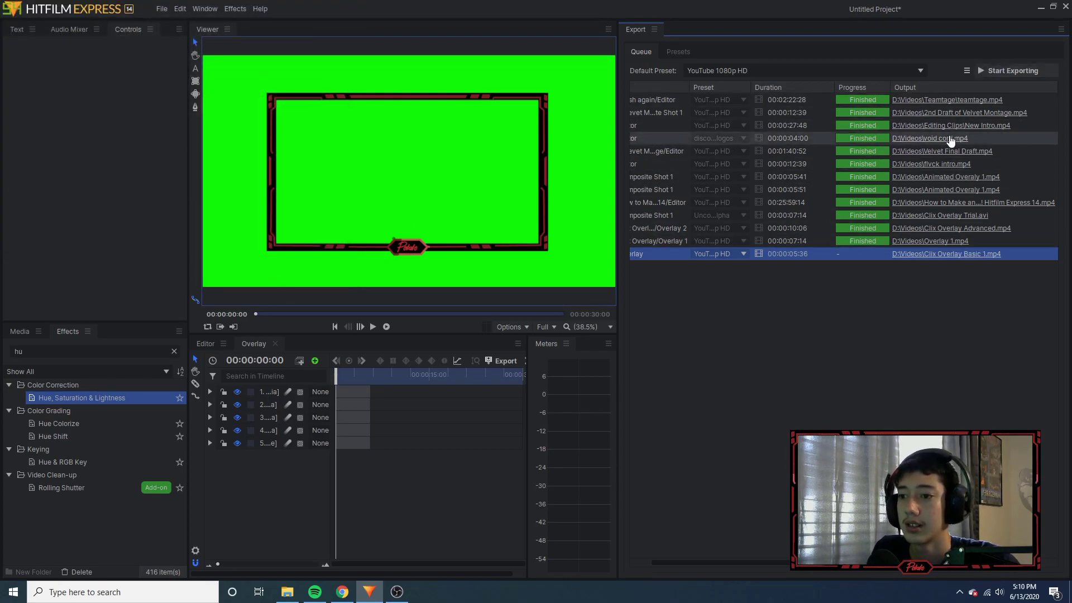
click(1010, 71)
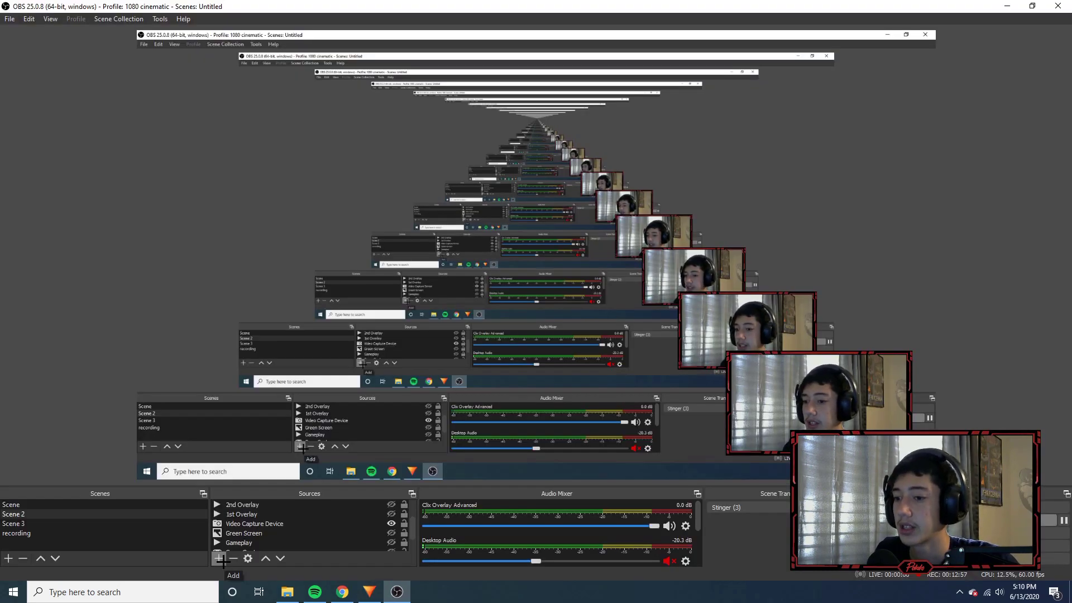
- Switch to OBS and create a new media source named Clix Basic in Scene 2
click(223, 560)
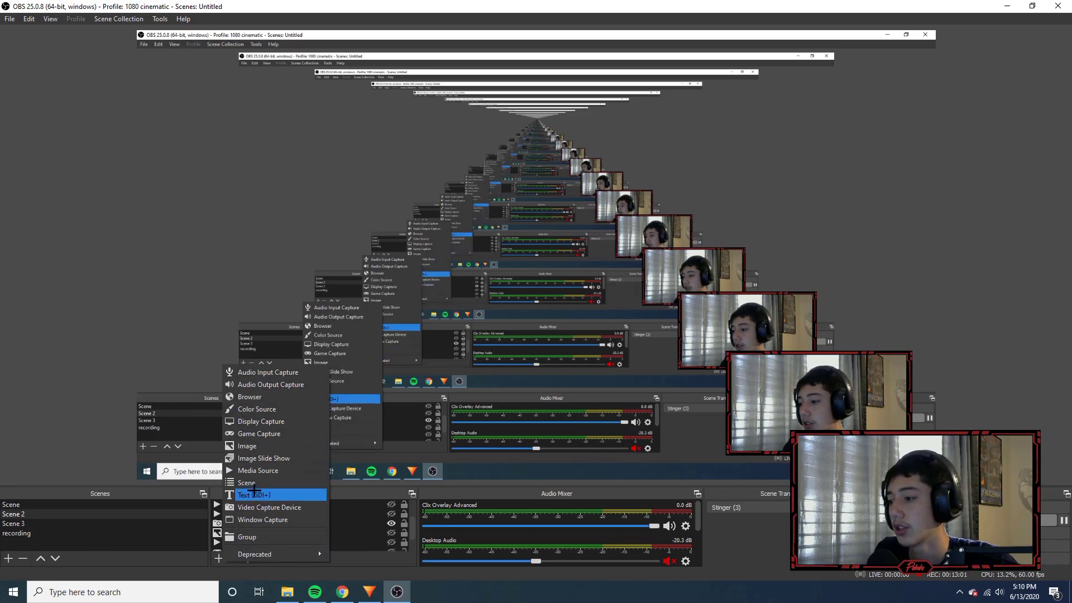
click(257, 471)
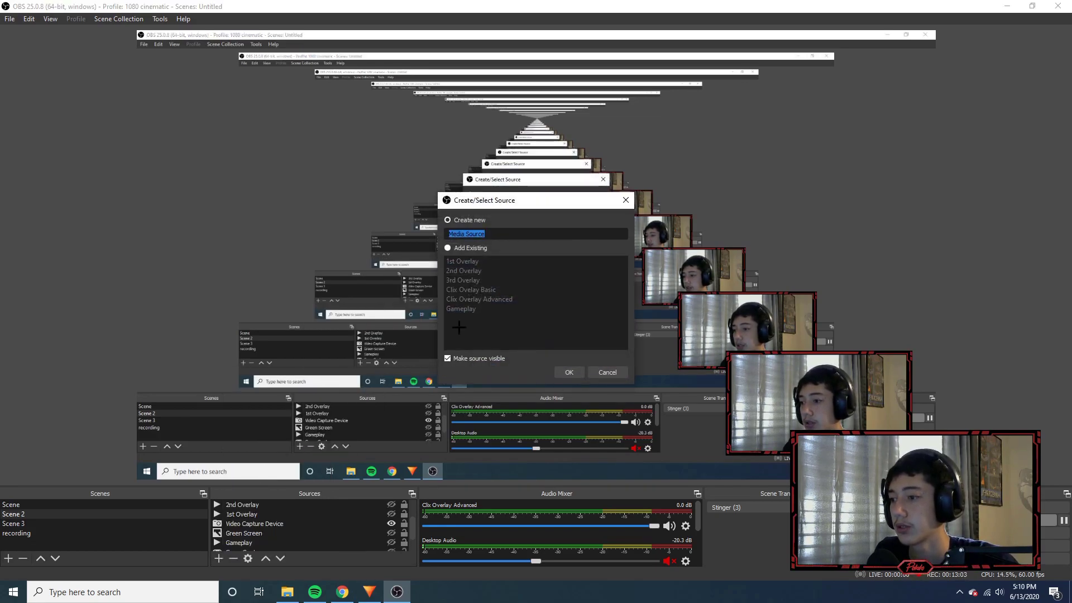
text(Clix Basic)
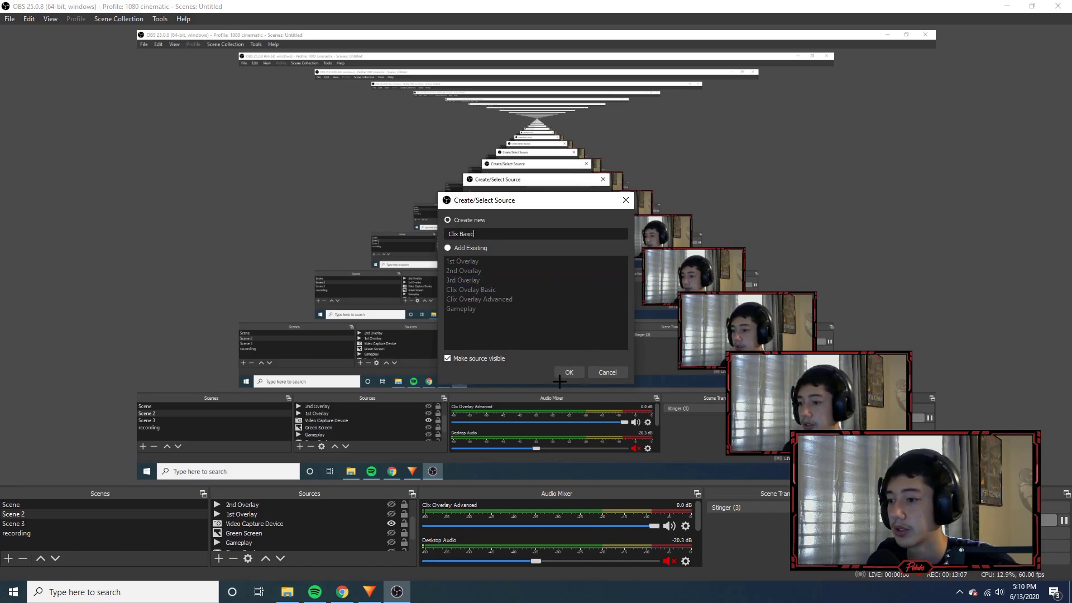
click(564, 373)
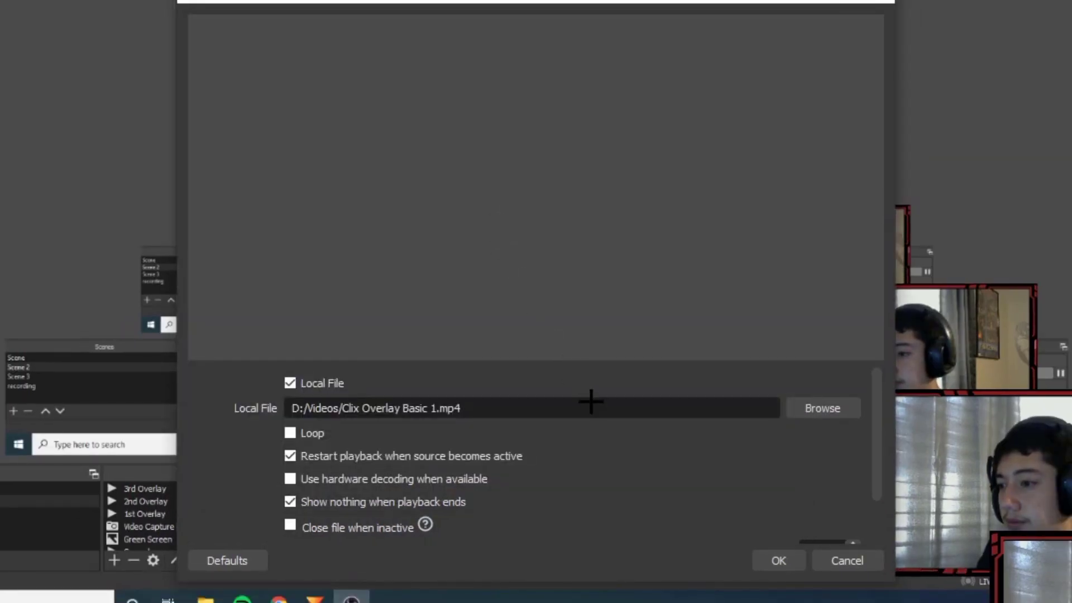
- Use D:/Videos/Clix Overlay Basic 1.mp4 as the media source's local file, enable looping and review the remaining playback options
click(290, 433)
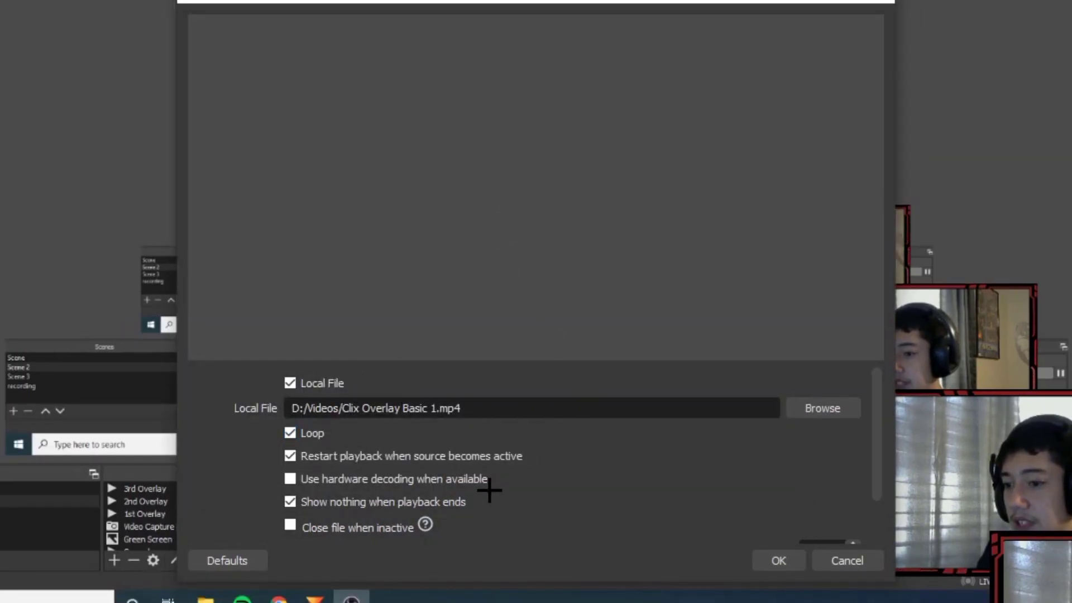
scroll(489, 490, down, 2)
scroll(490, 491, up, 2)
scroll(490, 491, down, 2)
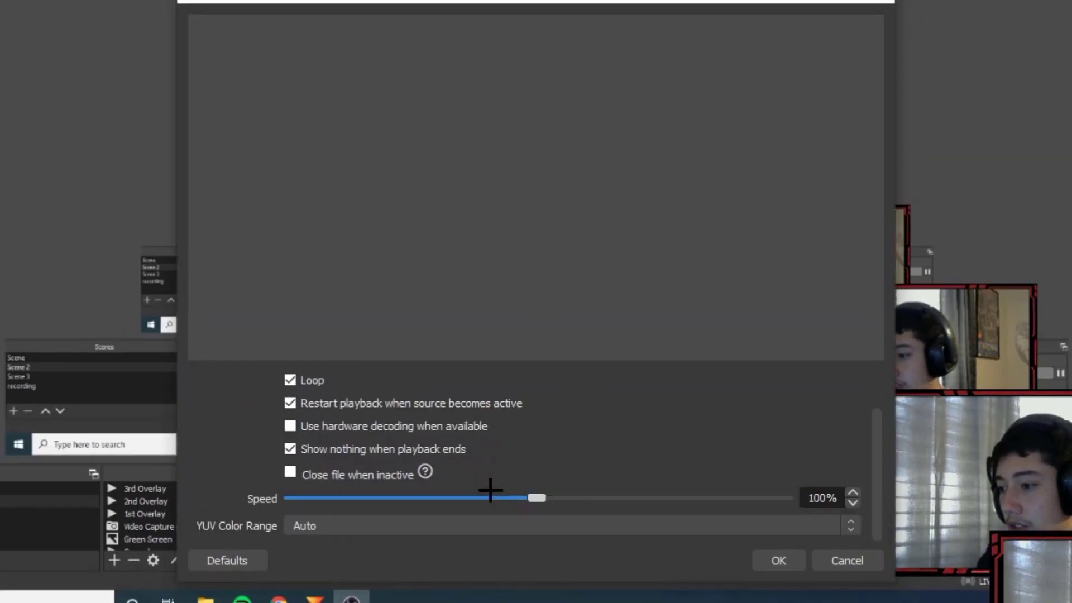
scroll(456, 476, up, 2)
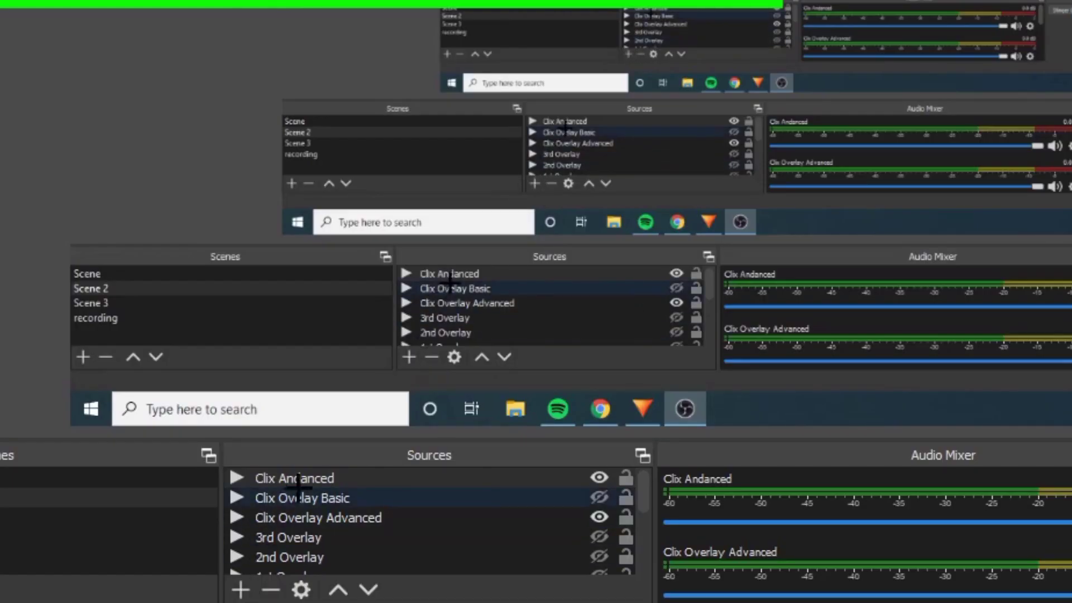
- Add a Chroma Key effect filter with the green key colour to the Clix Basic source
right_click(302, 478)
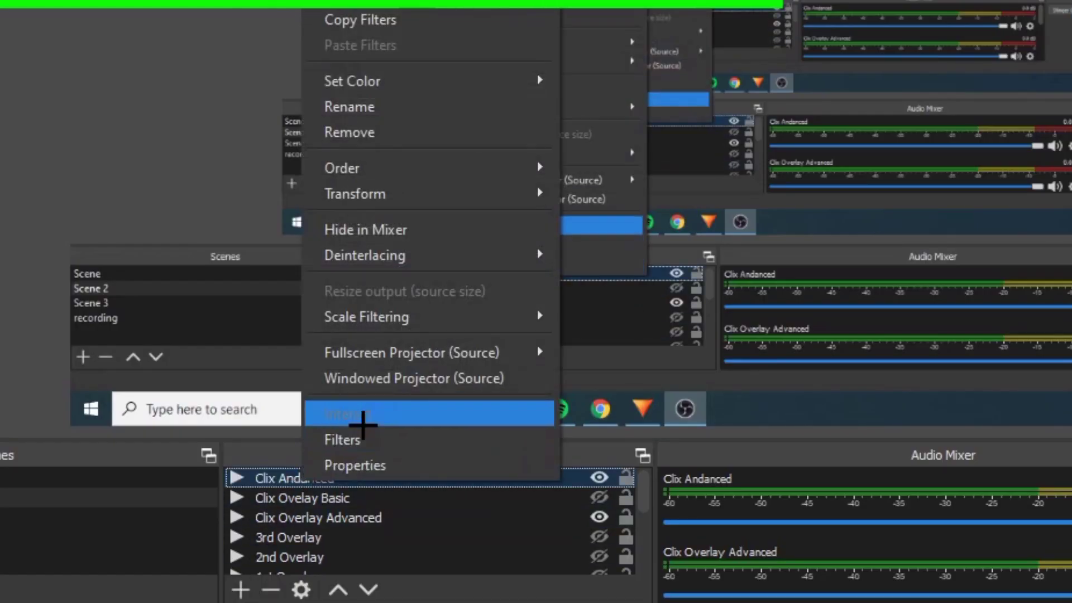
click(359, 440)
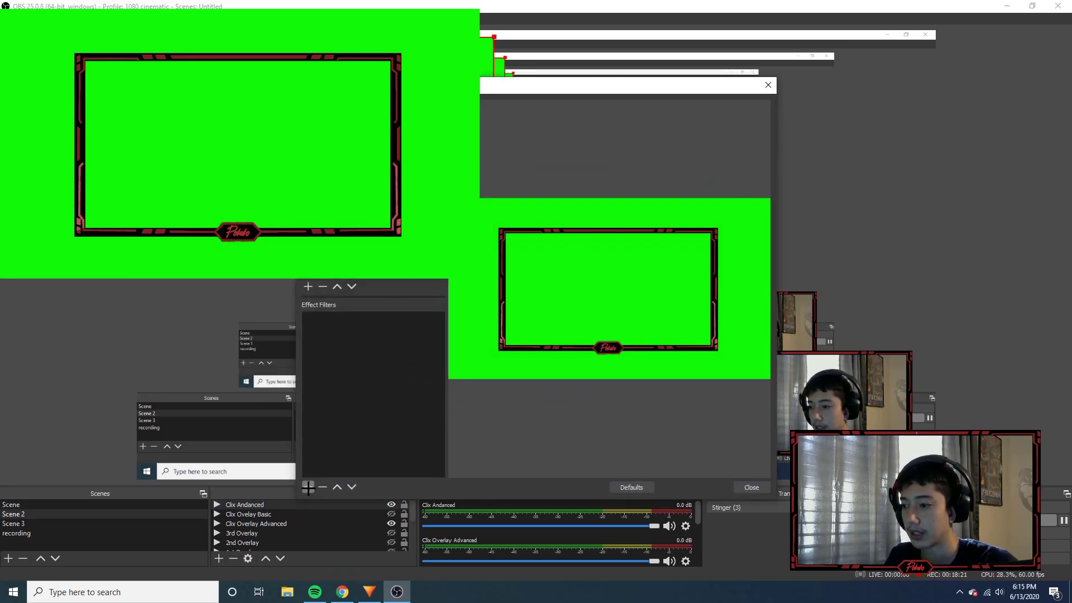
click(308, 486)
click(374, 367)
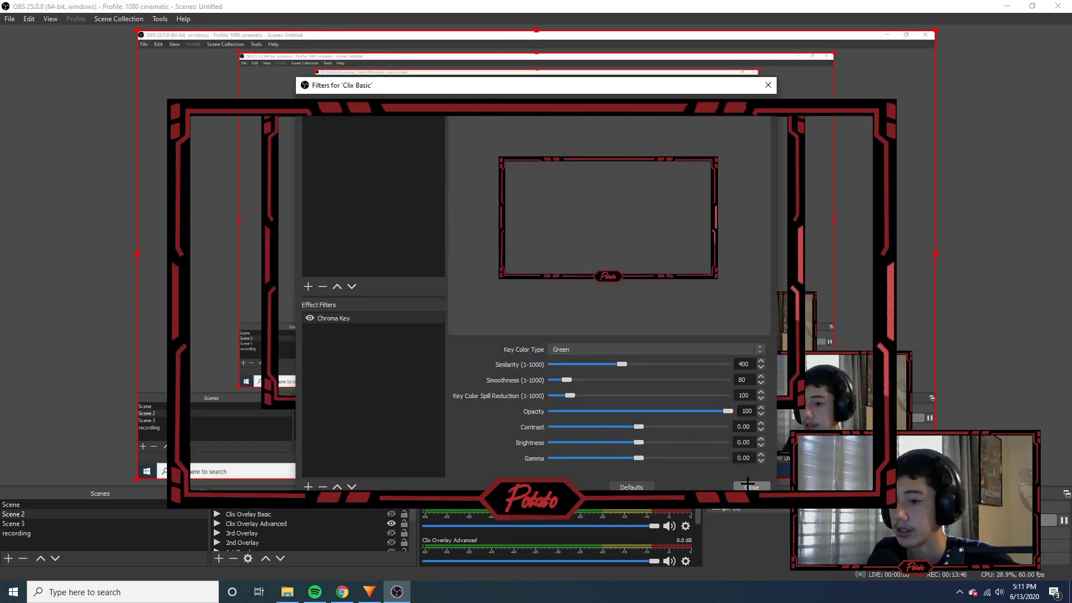
click(749, 484)
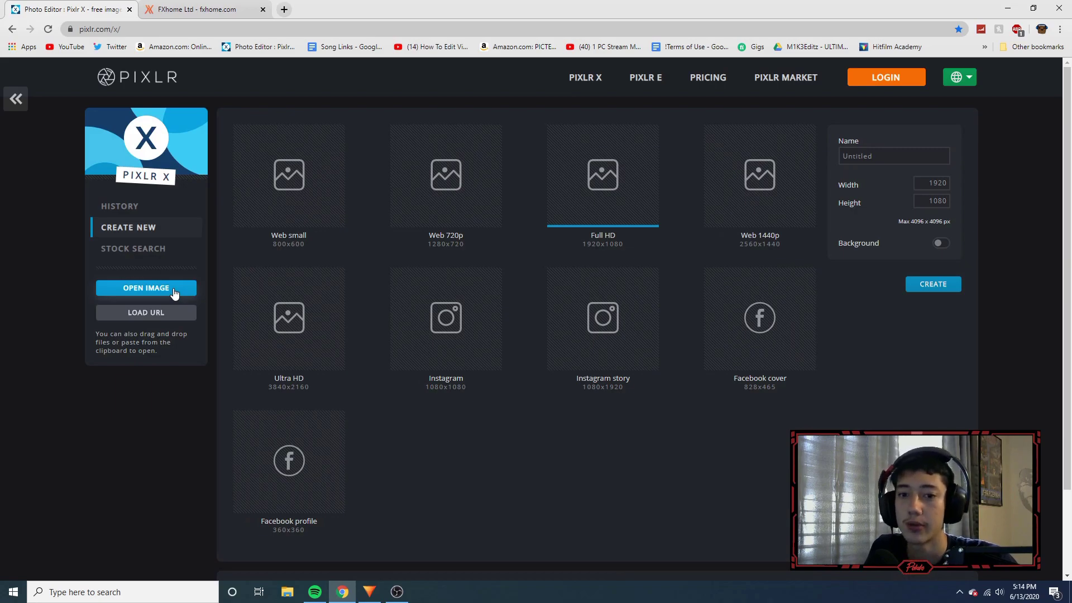
- Open the Clix Overlay Template image in Pixlr X and hide every layer except the black outer frame
click(175, 293)
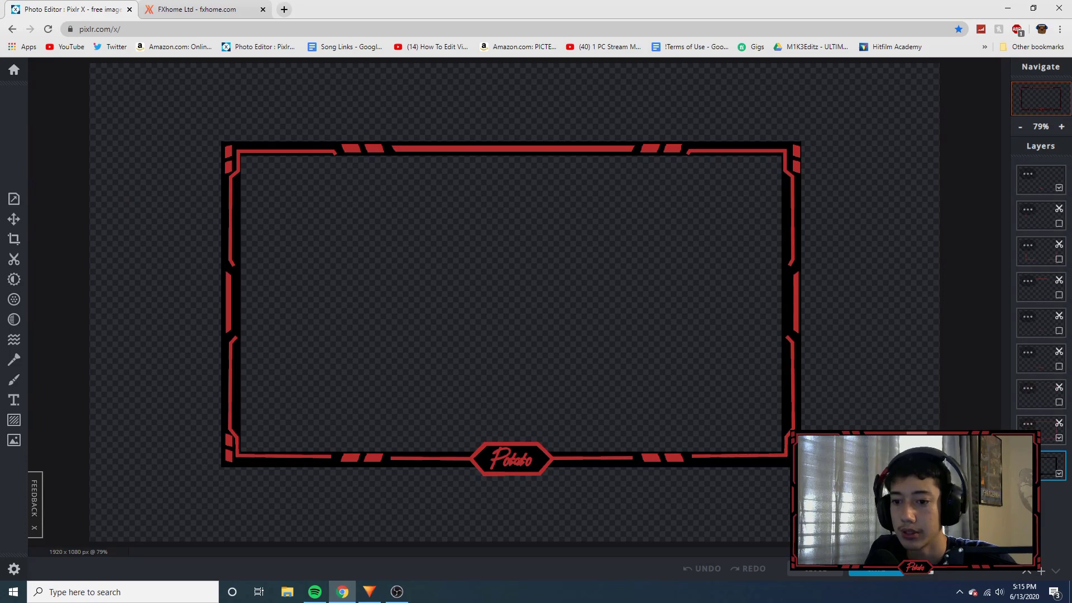
click(1060, 439)
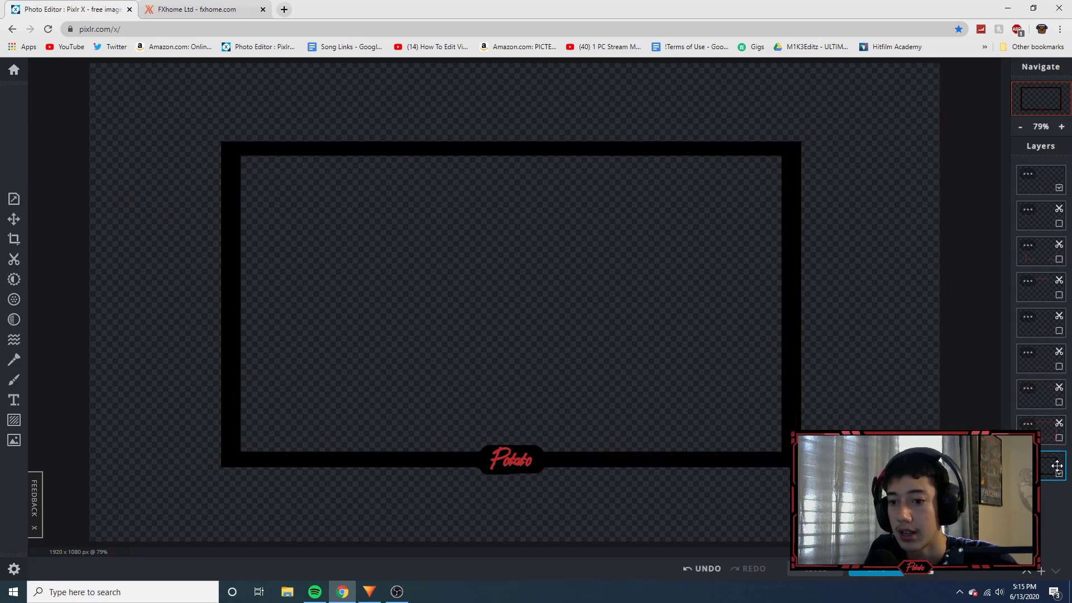
click(1060, 474)
click(1060, 475)
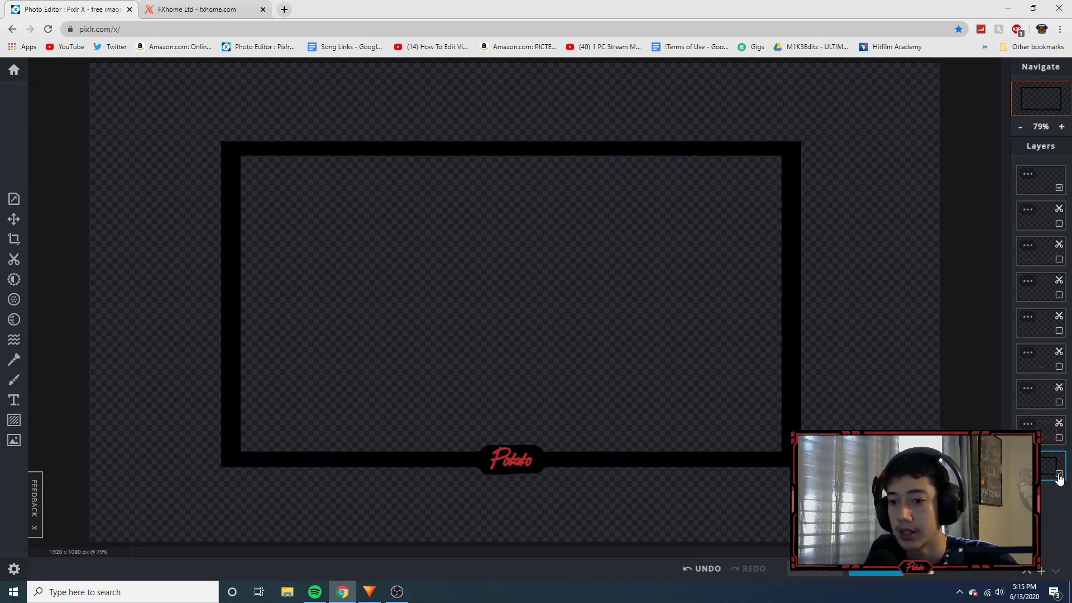
click(1060, 188)
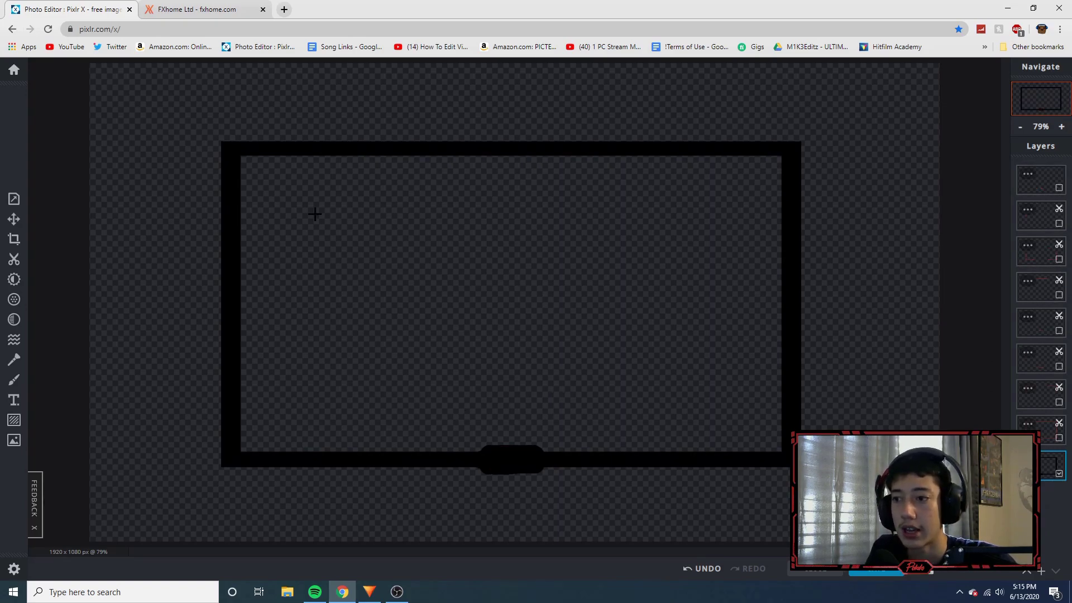
click(870, 570)
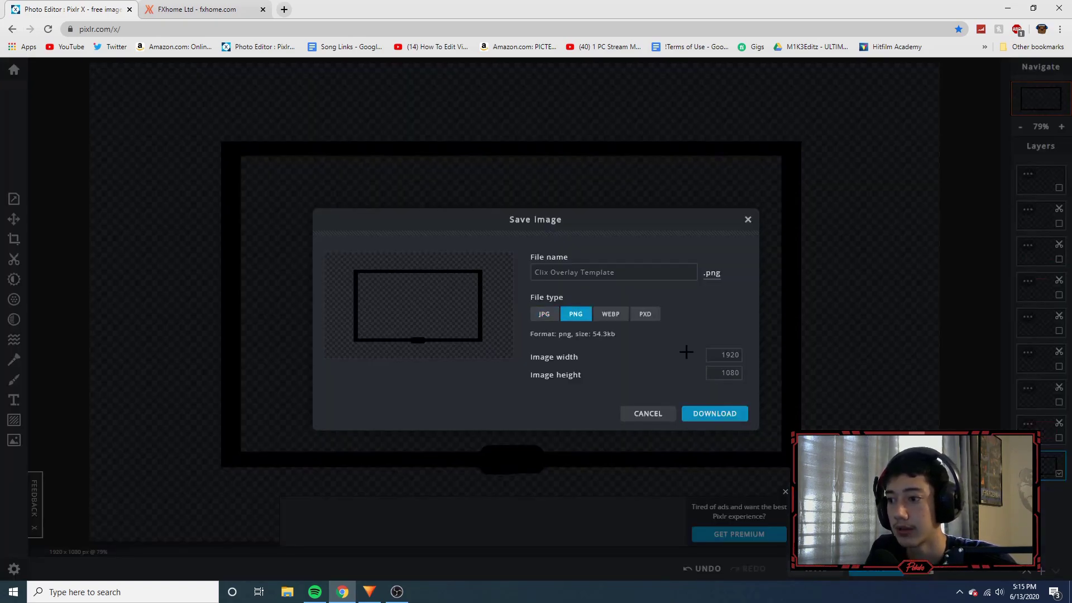
click(614, 273)
text(outsid)
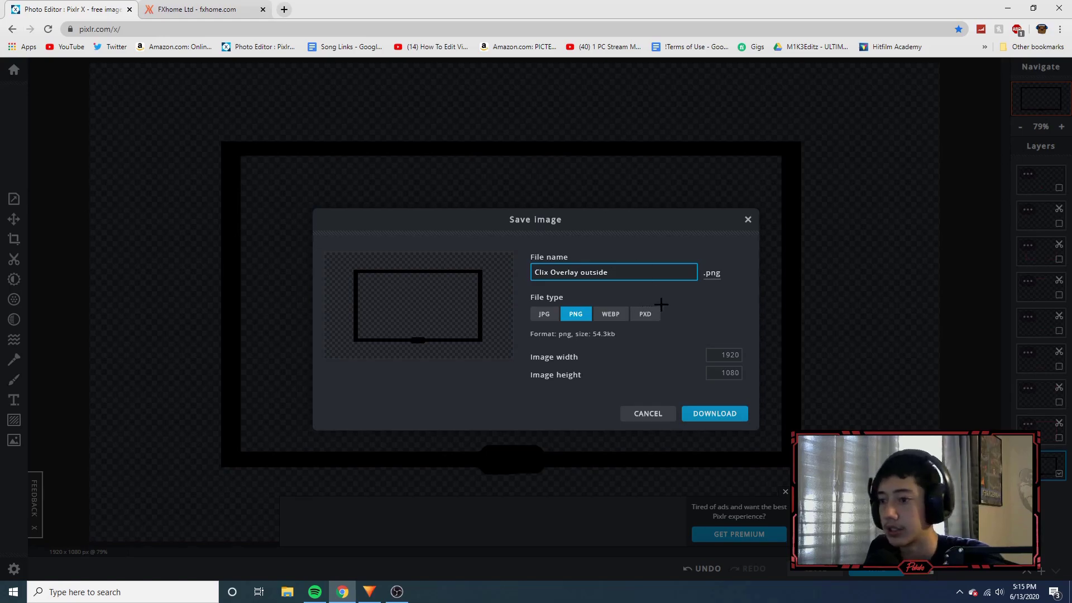
click(661, 304)
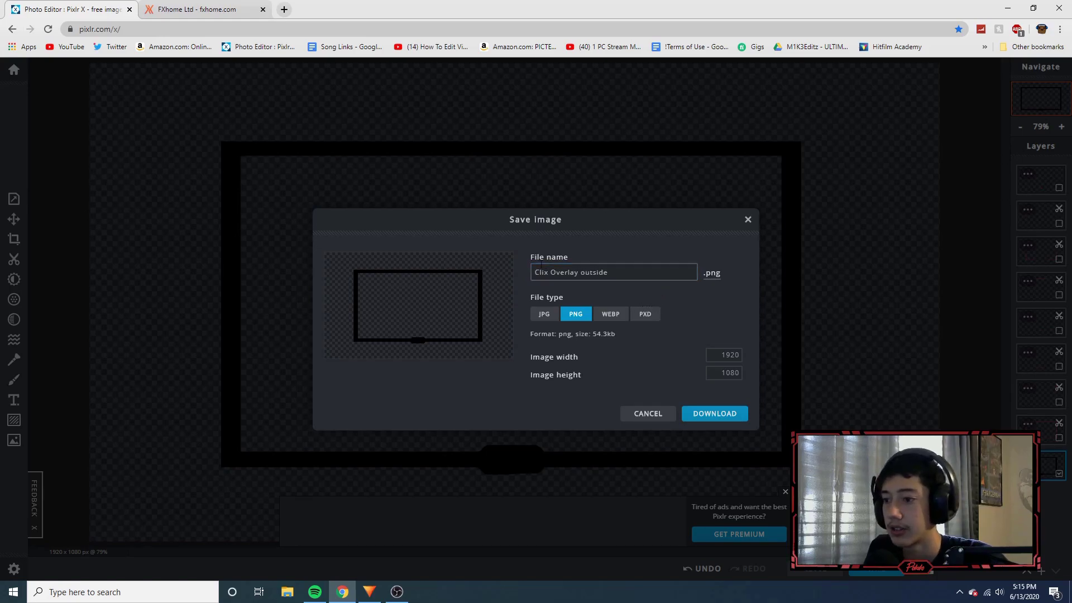
click(646, 419)
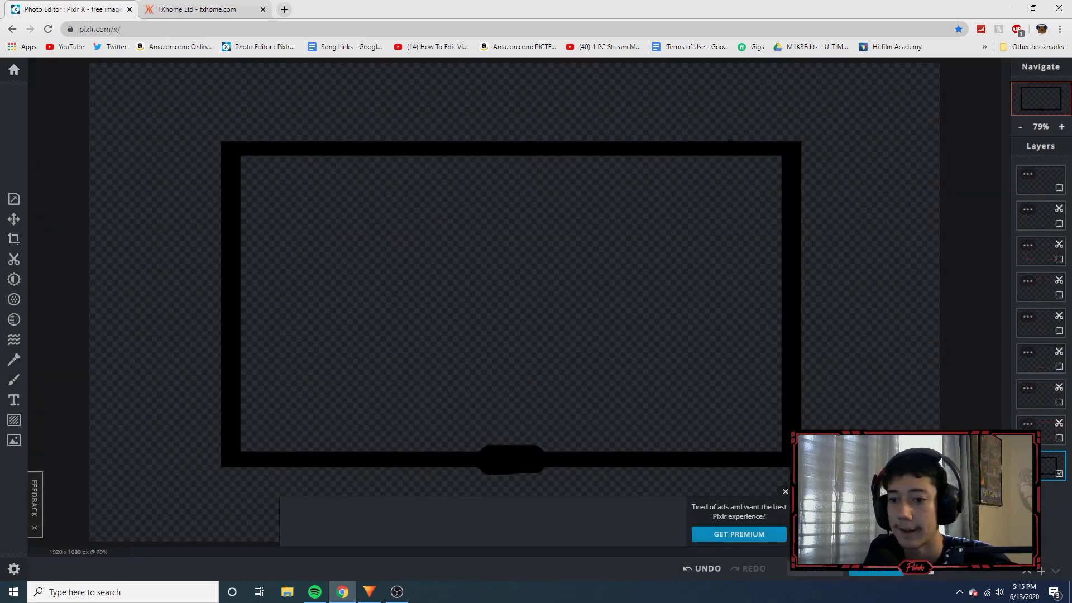
- Hide the black frame layer and examine the red detail layers by showing and hiding them individually
click(1059, 475)
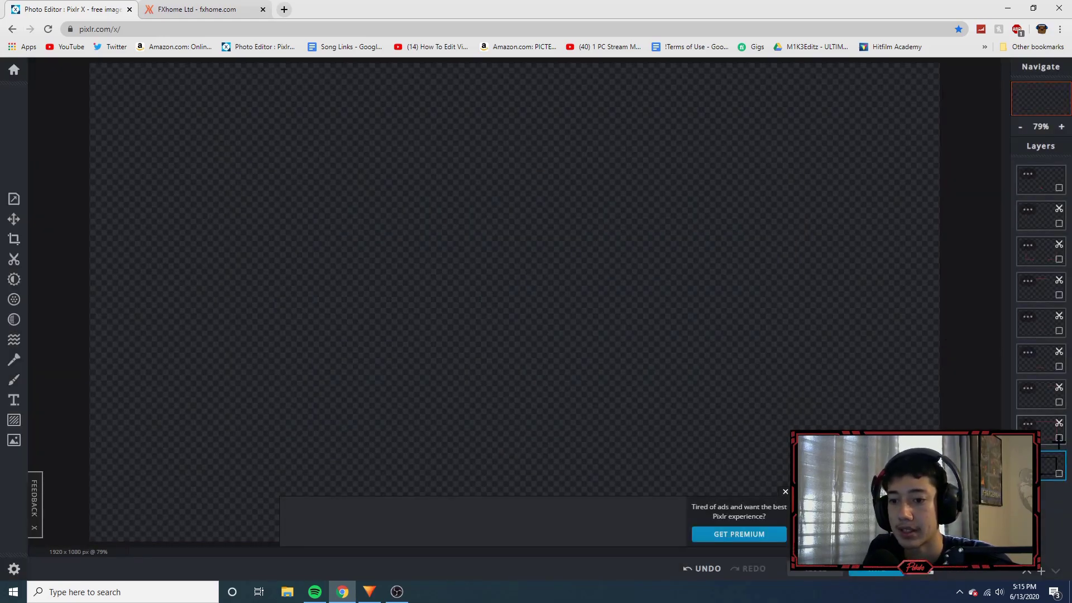
click(1059, 403)
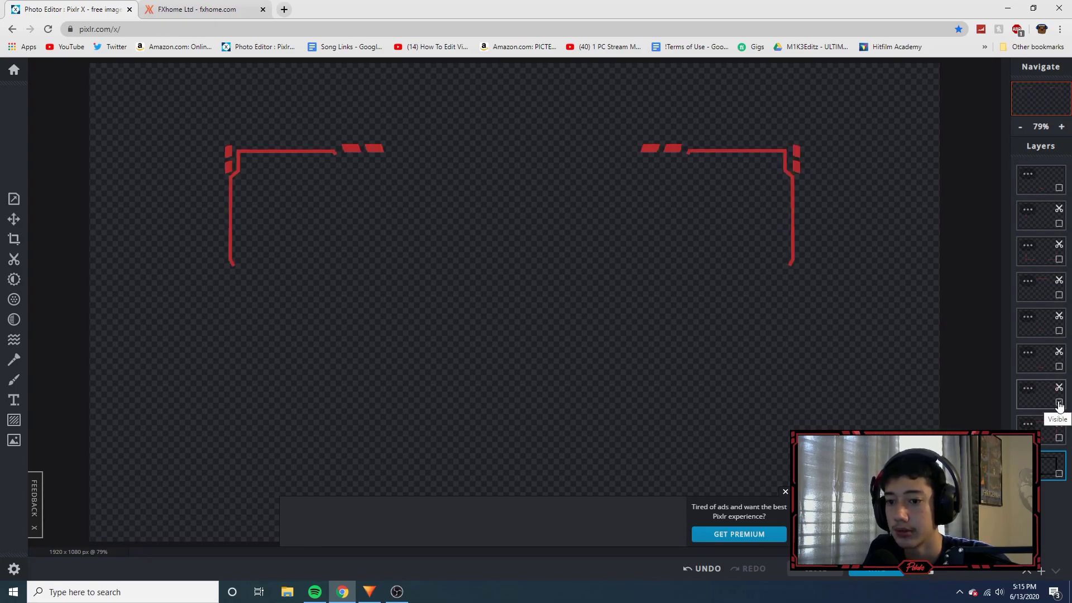
click(1059, 403)
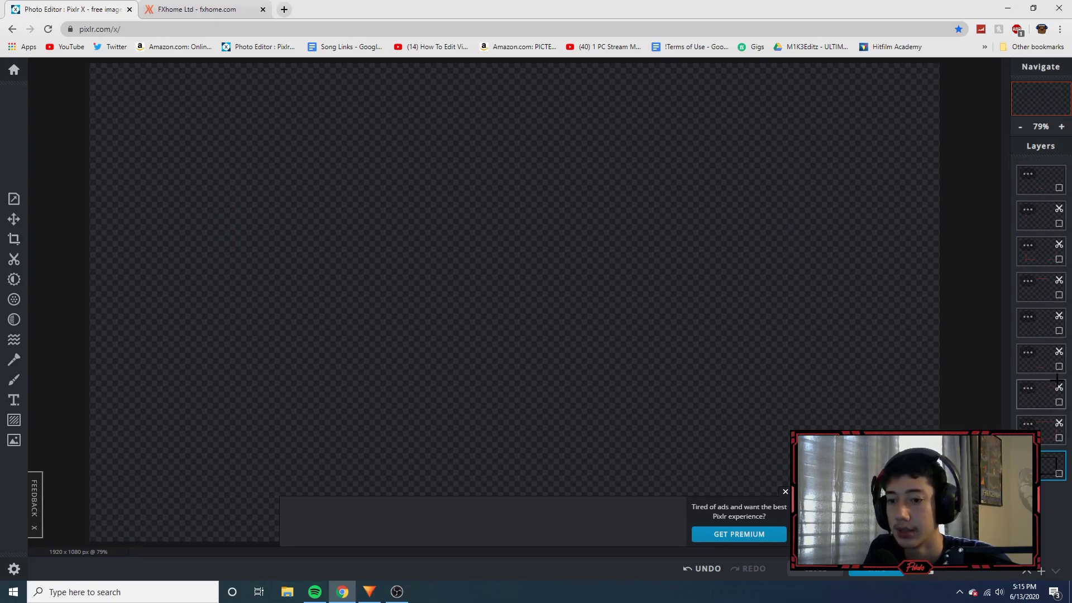
click(1060, 367)
click(1060, 368)
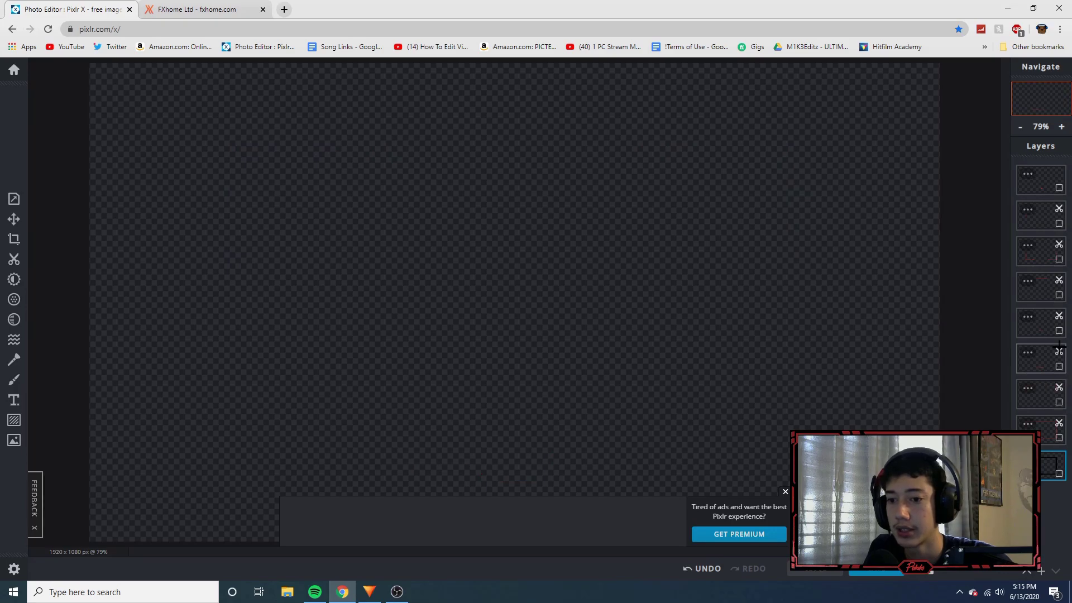
click(1059, 296)
click(1060, 296)
click(1059, 261)
click(1060, 260)
click(1059, 224)
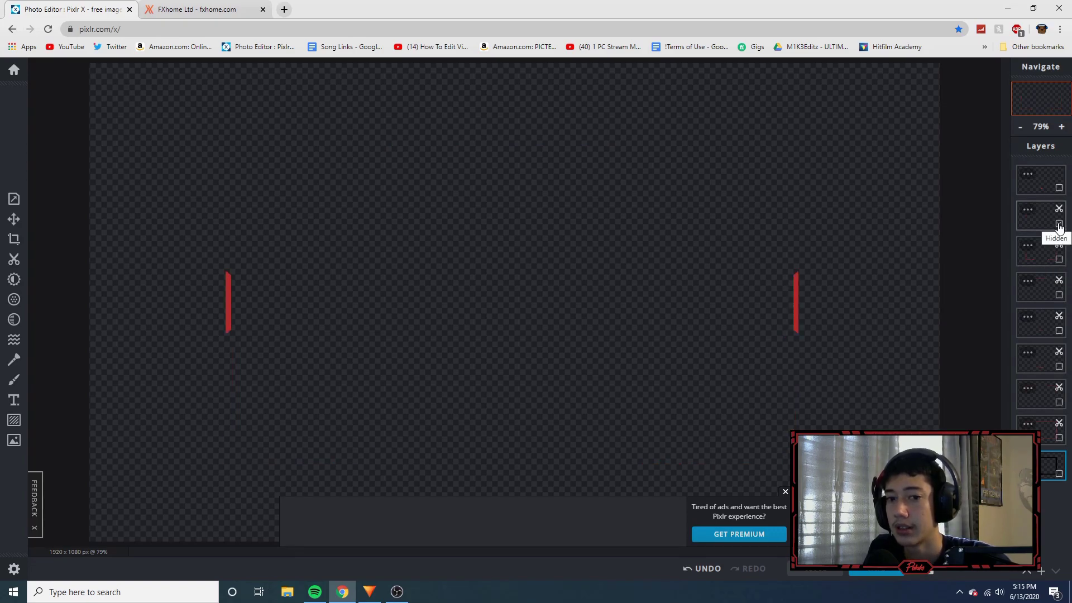
click(1060, 224)
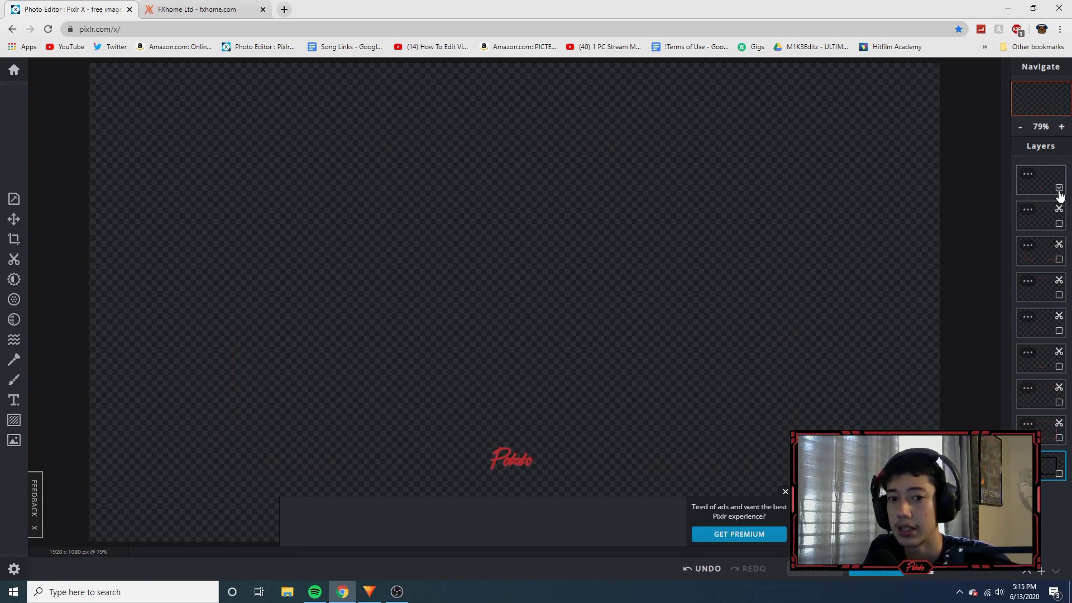
- Try replacing the overlay's name text with ggg, and restore it to Potato
click(14, 400)
drag(76, 207, 35, 211)
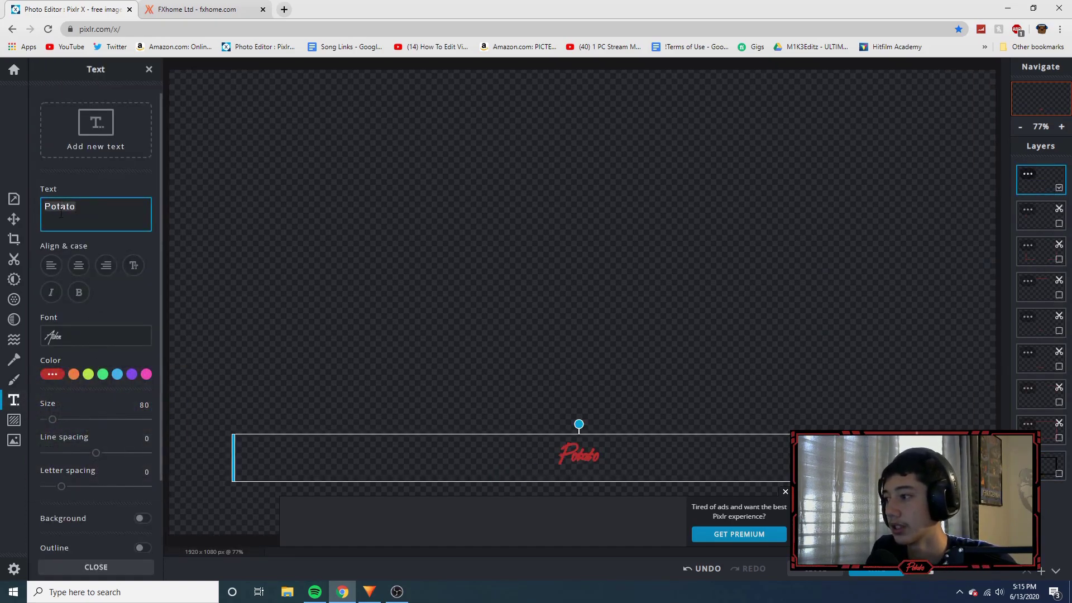
text(ggg)
key(BackSpace)
key(BackSpace)
key(BackSpace)
text(Potato)
click(205, 289)
scroll(850, 338, down, 2)
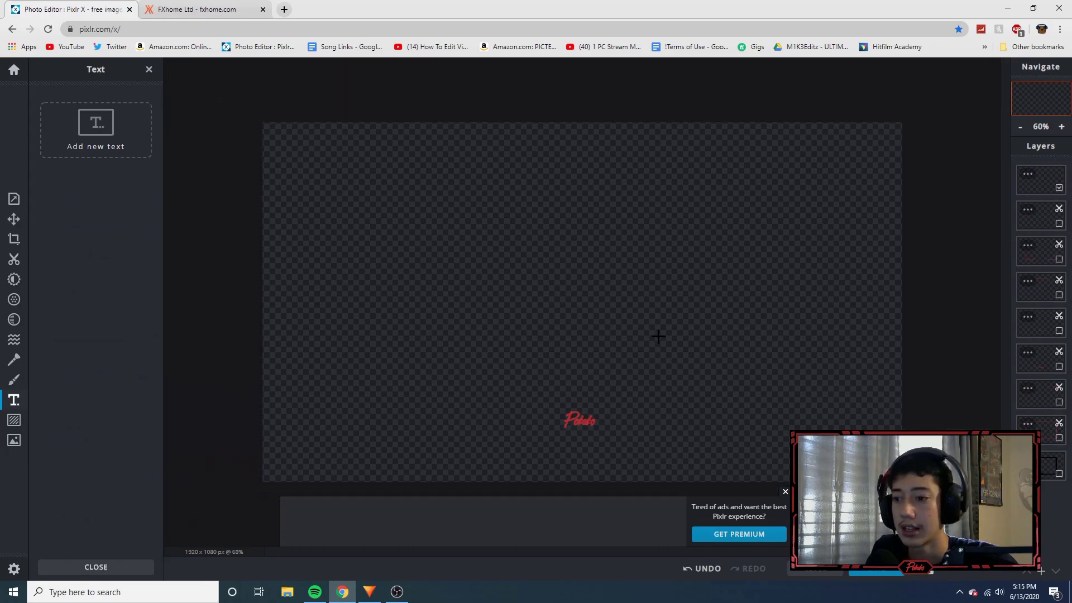
- Hide the Potato text layer and examine the side bars layer on its own
click(1060, 189)
click(1060, 225)
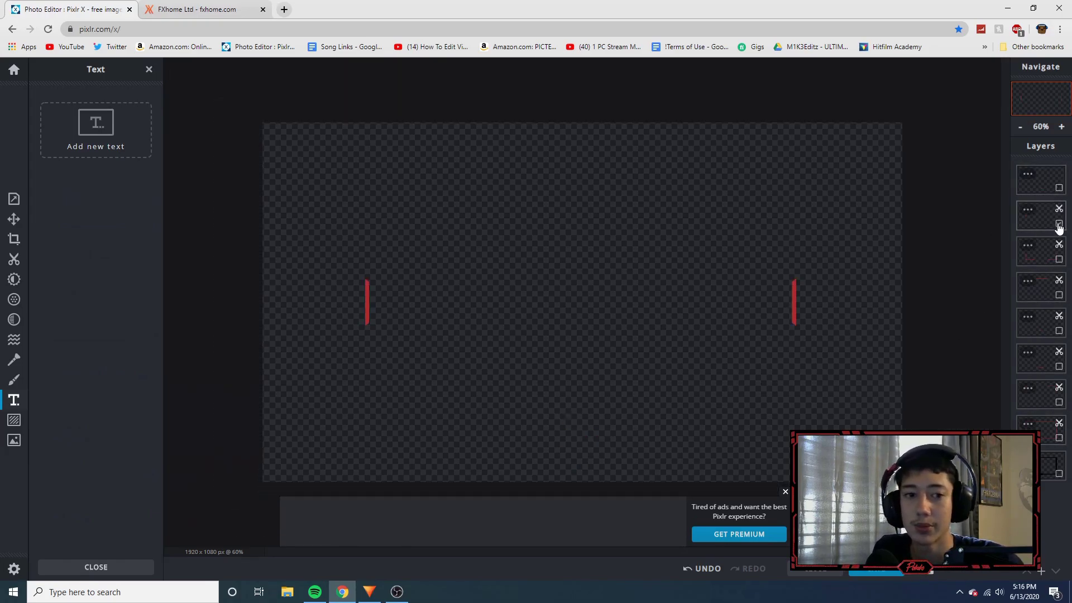
click(1060, 225)
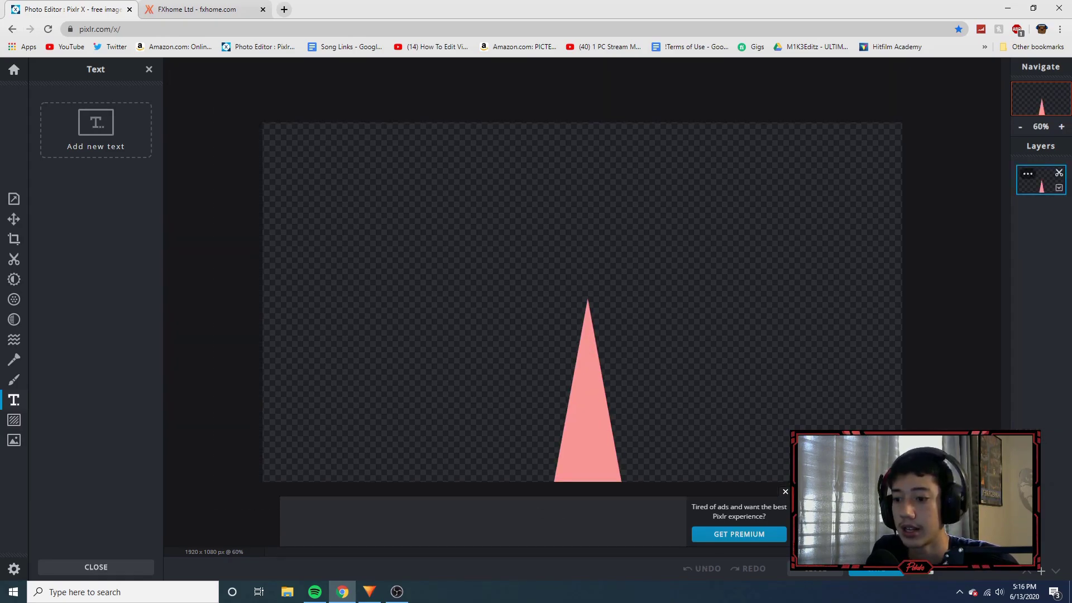
- Dismiss the advertisement and open the save options for the pink dial image
click(786, 492)
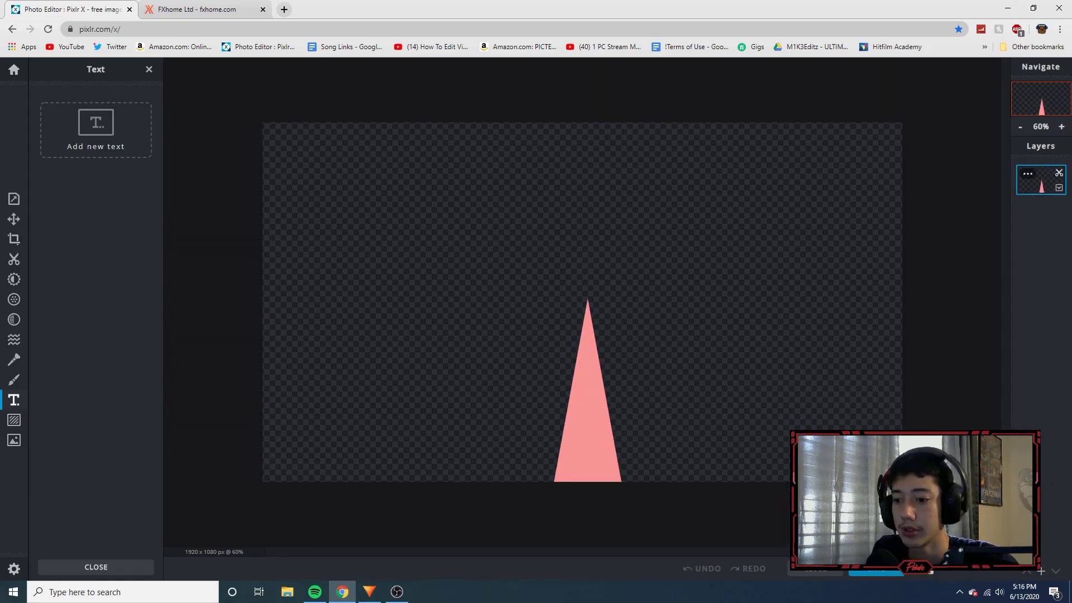
click(875, 573)
click(637, 277)
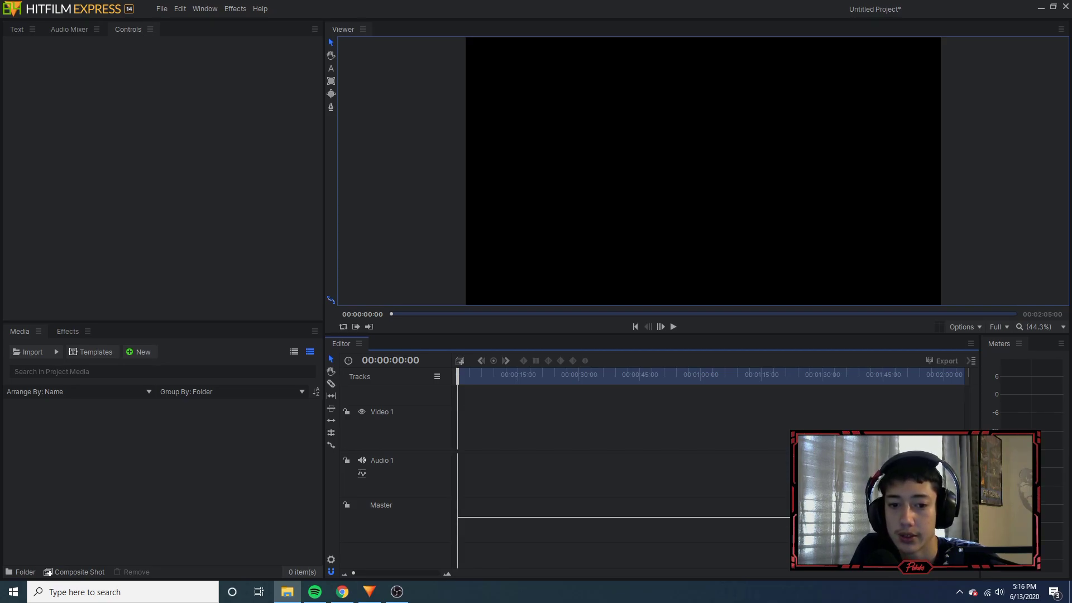
- Import the overlay PNG images into HitFilm Express and create a composite shot named Overlay Advanced
drag(257, 422, 257, 423)
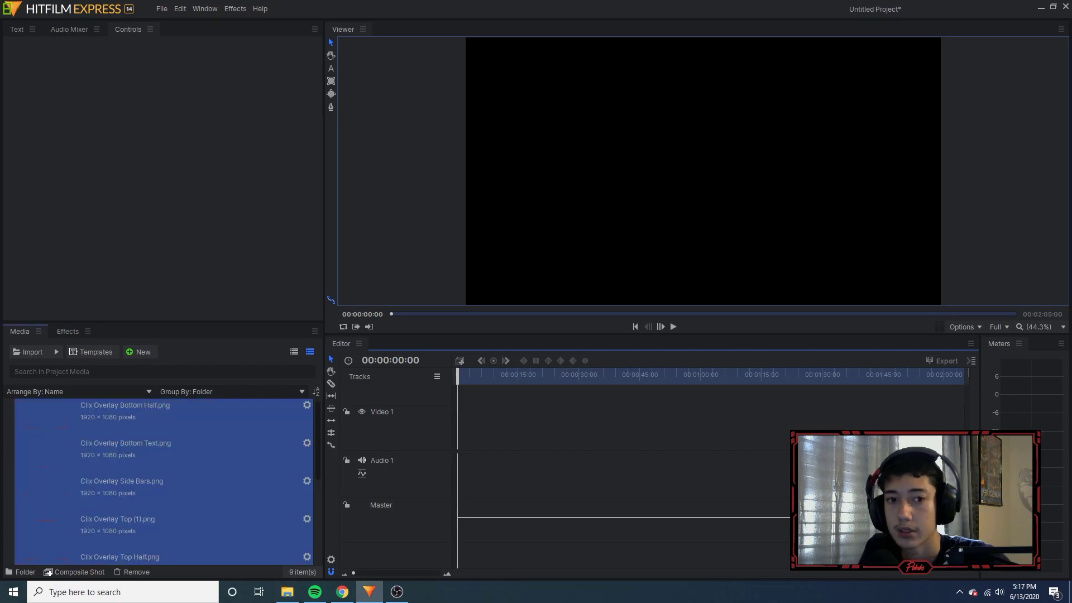
click(258, 422)
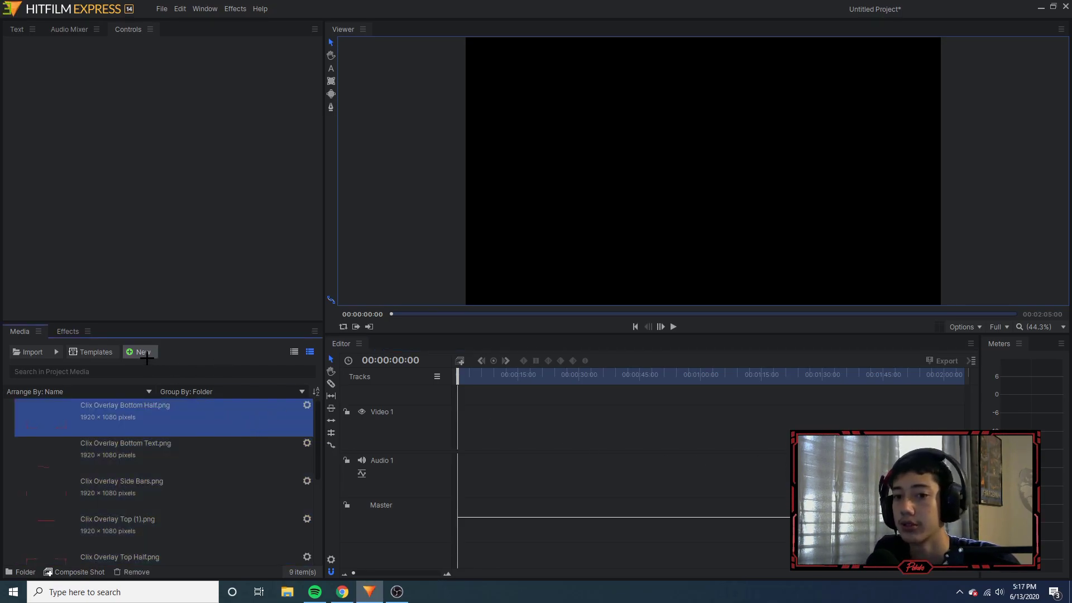
click(141, 354)
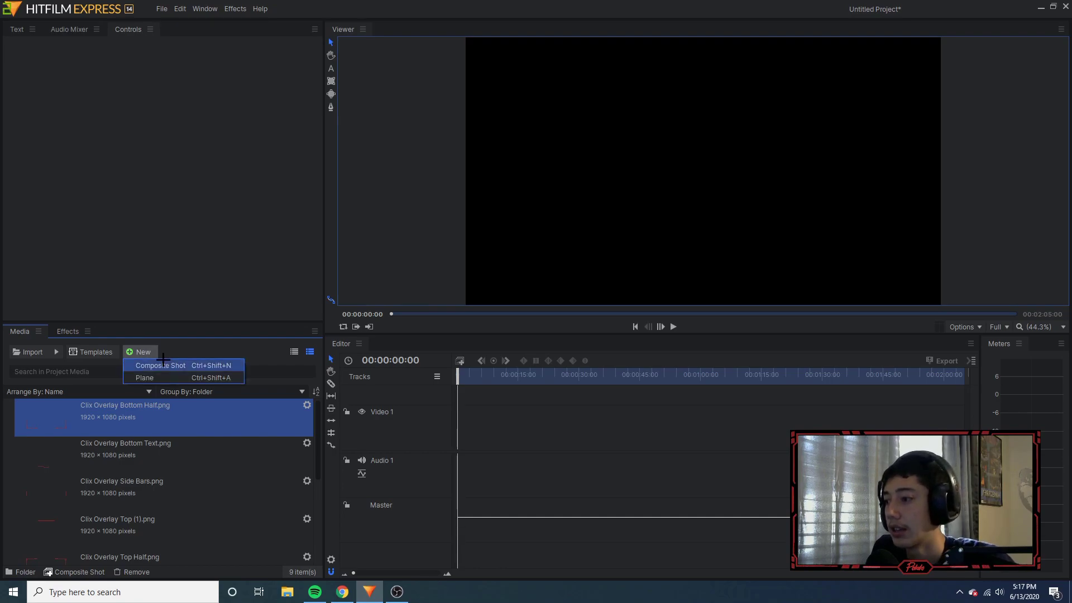
click(167, 369)
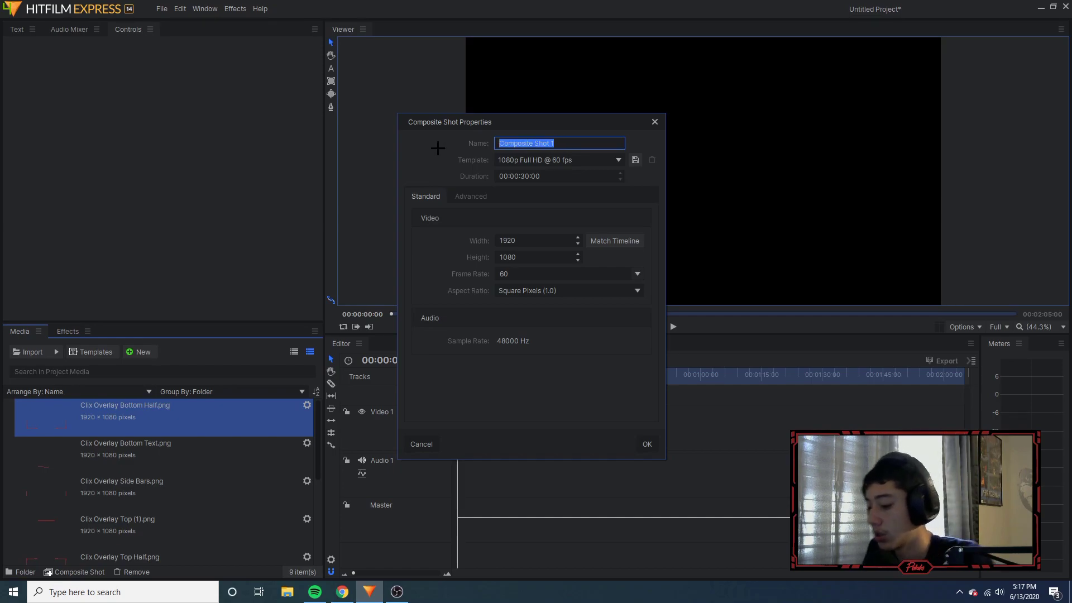
text(Overlay Advanced)
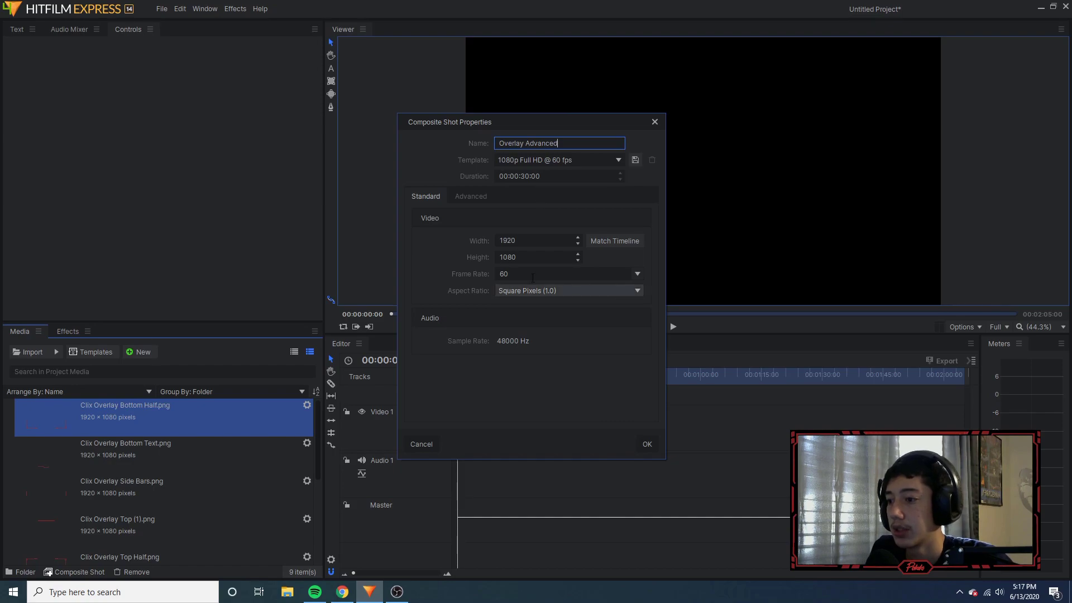
click(645, 444)
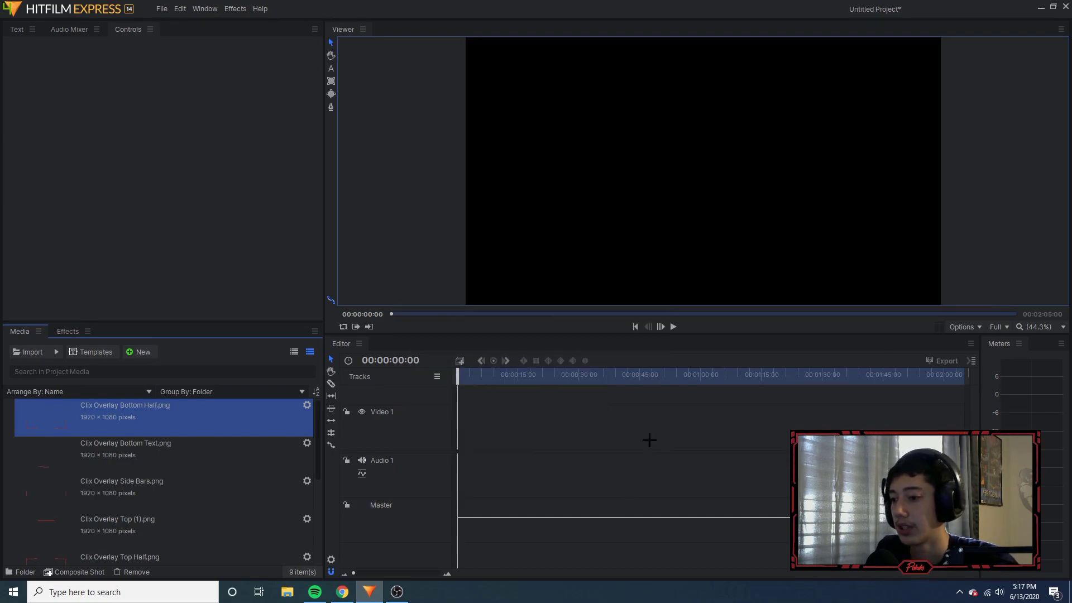
- Add Clix Overlay Trial Outside to the Overlay Advanced timeline, with Trial Text above it and Trial Dial below it
scroll(220, 499, up, 3)
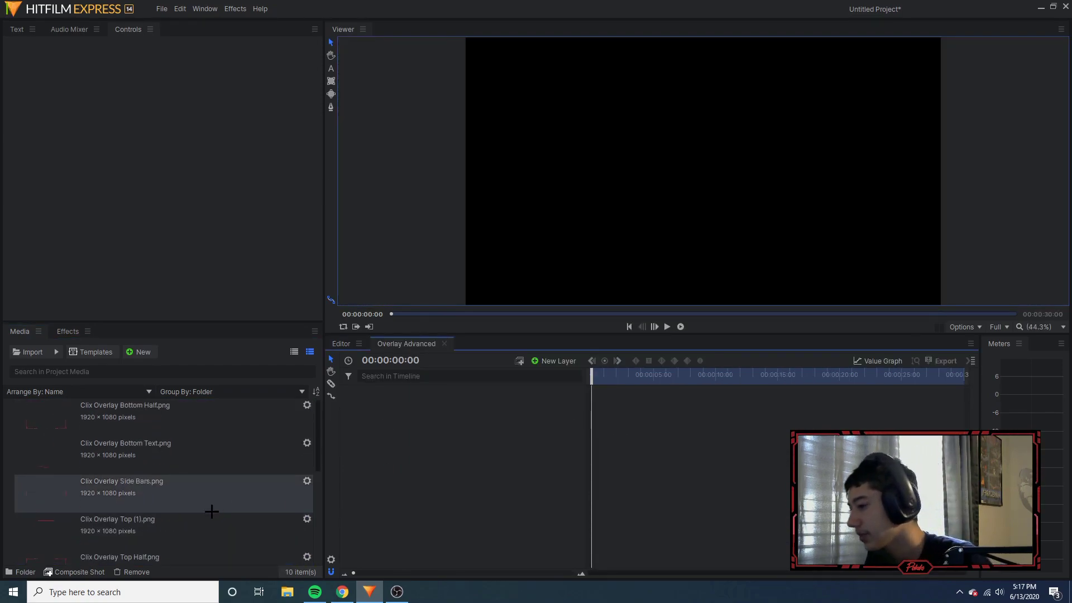
scroll(212, 512, down, 3)
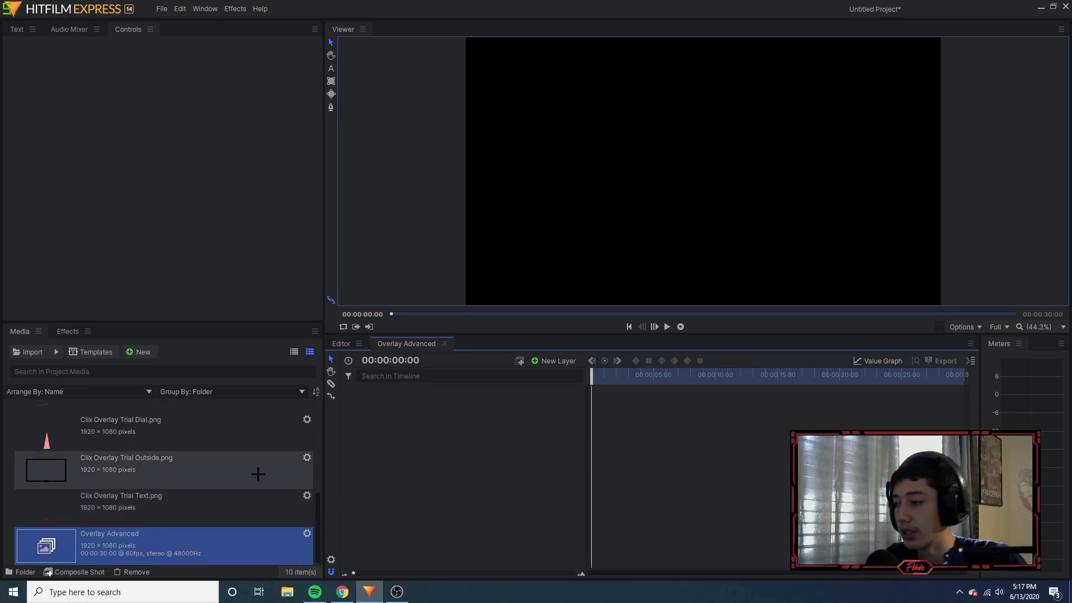
scroll(128, 486, up, 3)
scroll(161, 506, down, 3)
scroll(161, 505, up, 2)
scroll(161, 505, down, 2)
drag(116, 472, 443, 460)
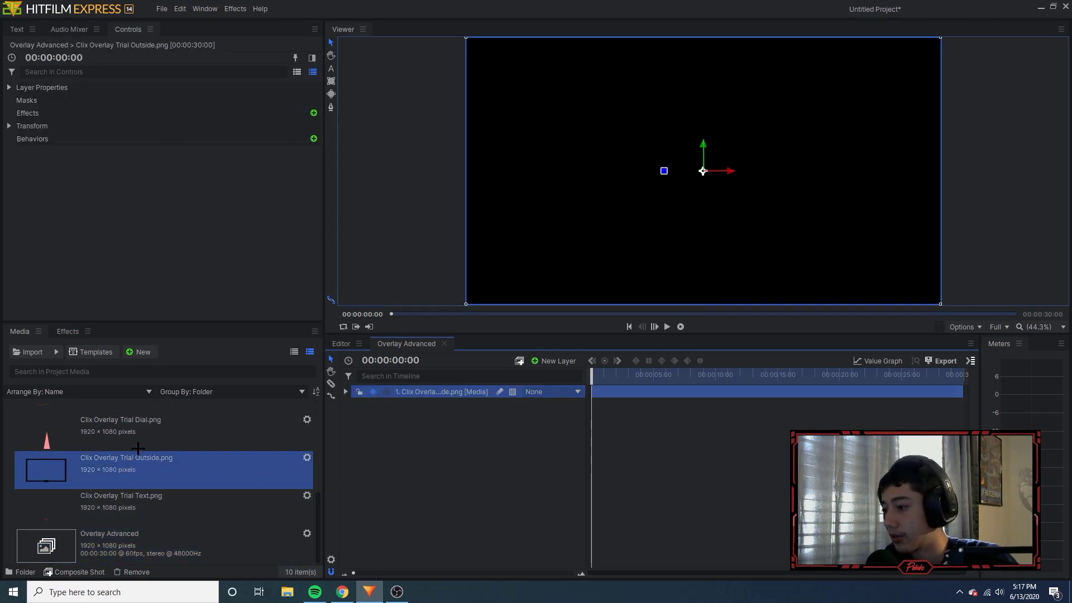
drag(117, 502, 441, 390)
drag(224, 444, 457, 418)
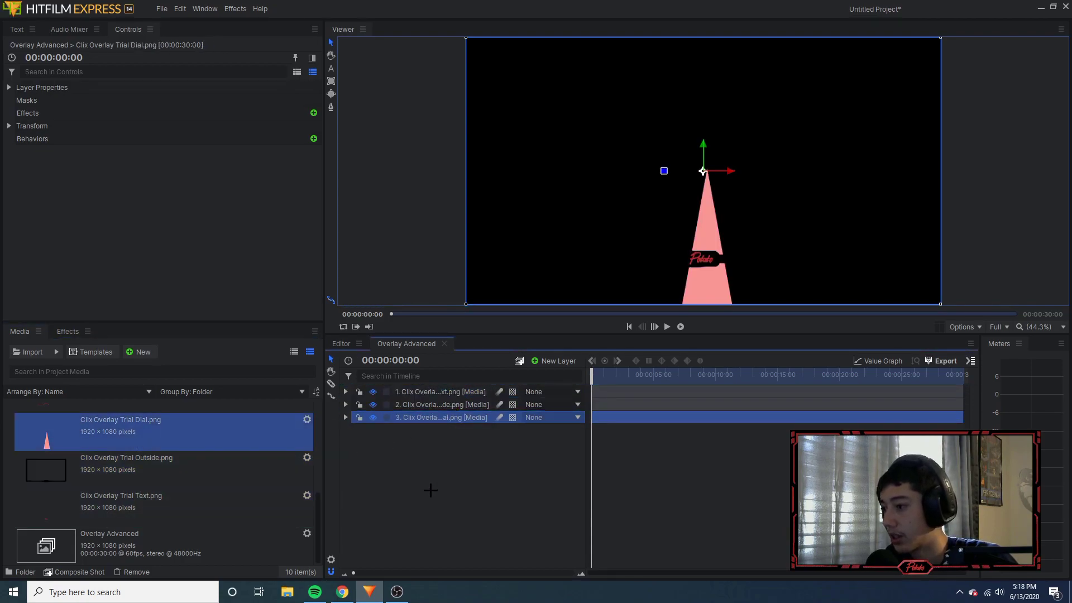
- Add the Top Half, Top (1), Side Bars, Top of Text, Bottom Text and Bottom Half images as layers above the existing ones
scroll(140, 481, up, 2)
drag(102, 506, 427, 391)
drag(190, 450, 447, 391)
drag(111, 410, 487, 391)
scroll(112, 484, up, 3)
drag(112, 484, 441, 391)
drag(123, 438, 429, 392)
drag(166, 413, 428, 392)
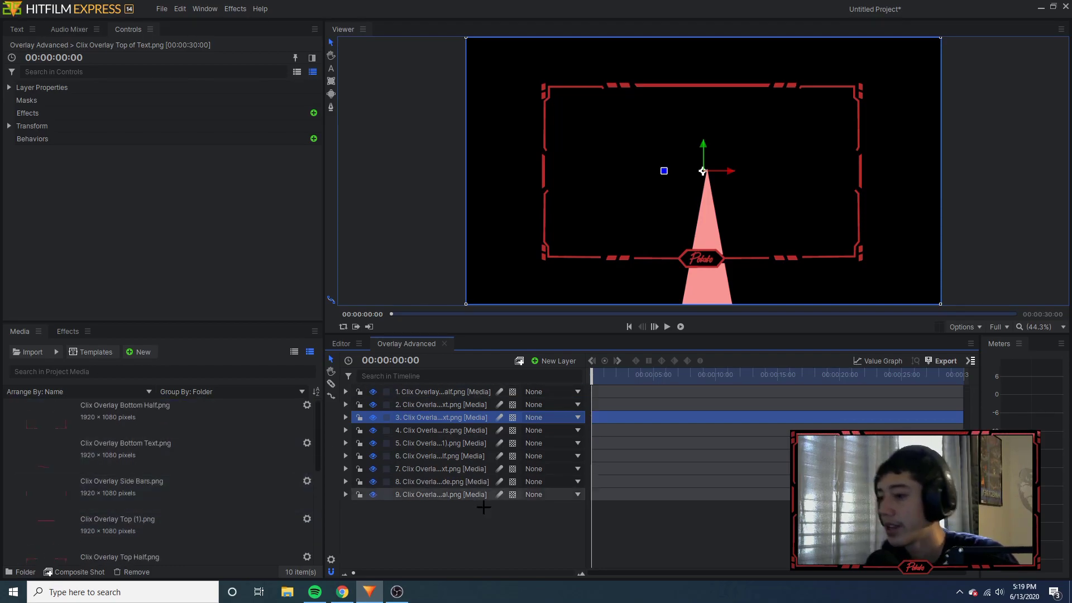
- Add a second copy of Clix Overlay Trial Dial as the topmost layer of the Overlay Advanced timeline
click(497, 527)
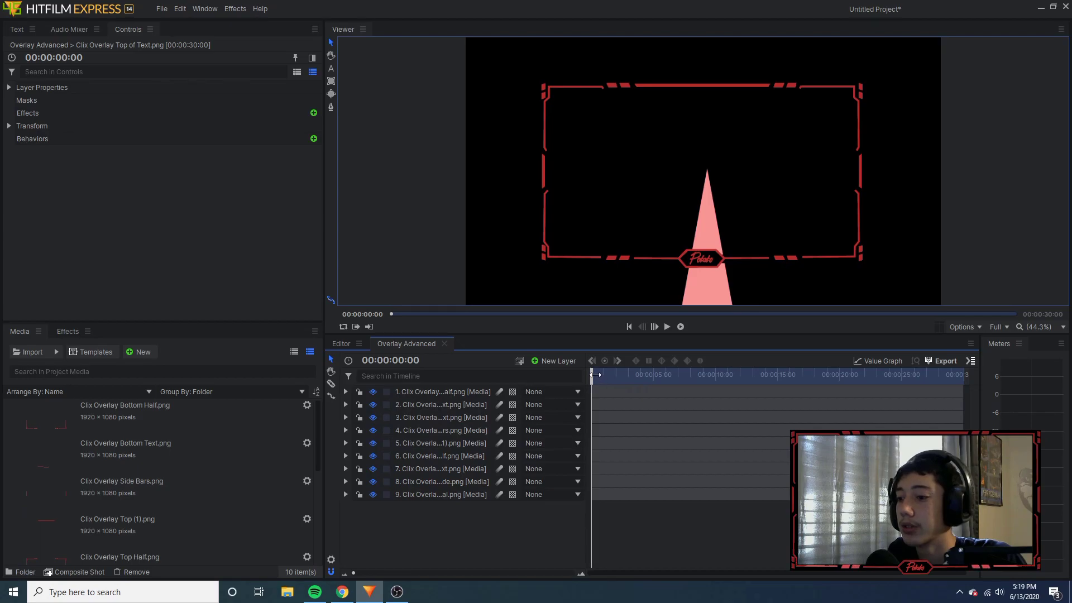
mouse_move(591, 375)
mouse_down()
mouse_move(709, 375)
mouse_move(592, 375)
mouse_up()
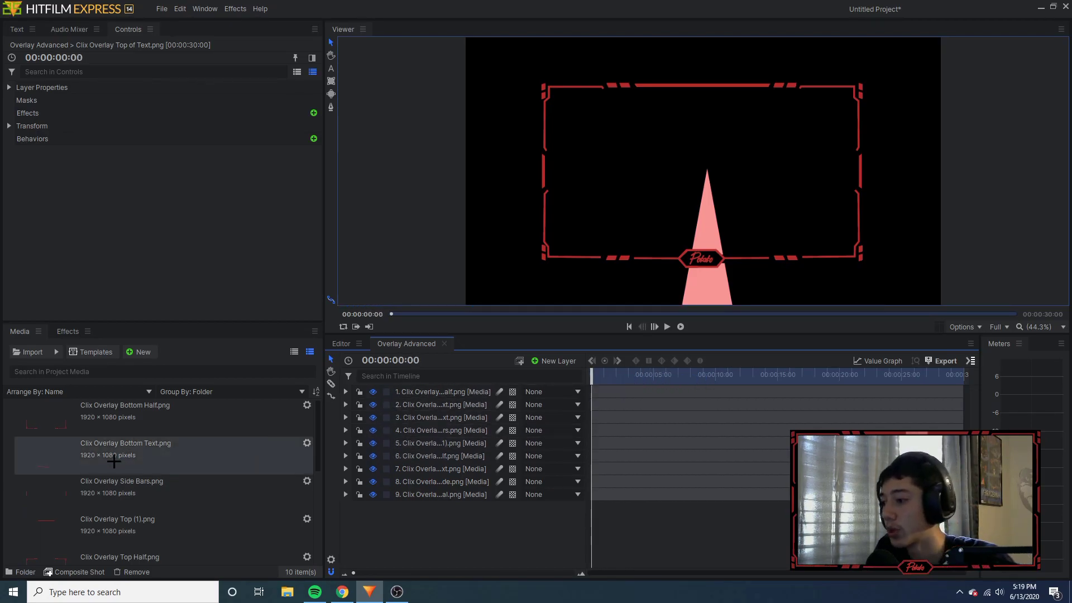
scroll(128, 444, down, 5)
drag(117, 436, 401, 392)
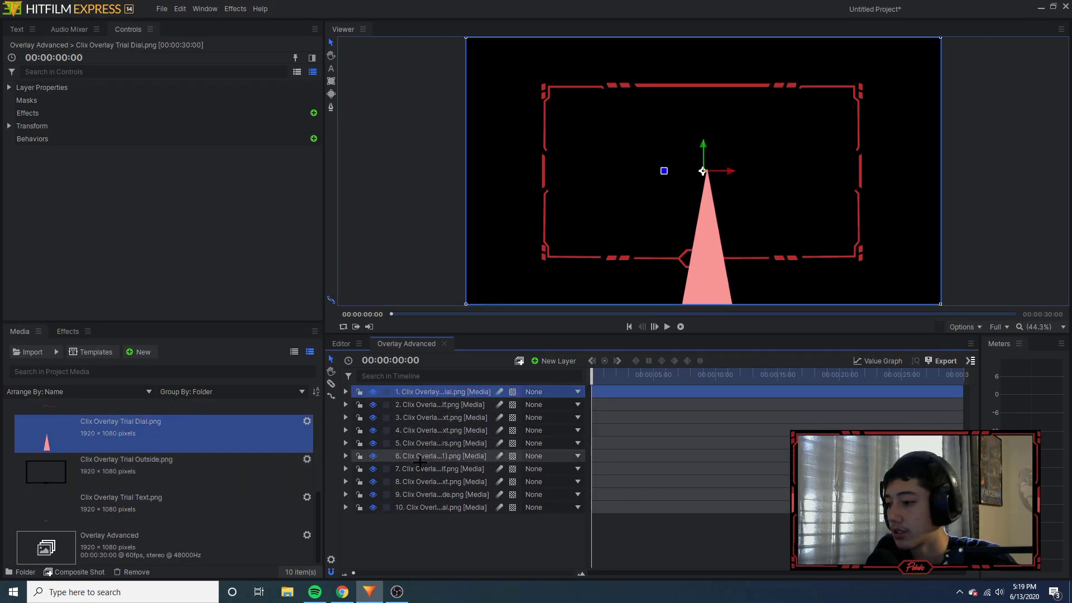
- Place another copy of Clix Overlay Top (1) directly below the new dial layer and give both layers the Dark Khaki label
scroll(138, 456, up, 5)
scroll(138, 456, down, 3)
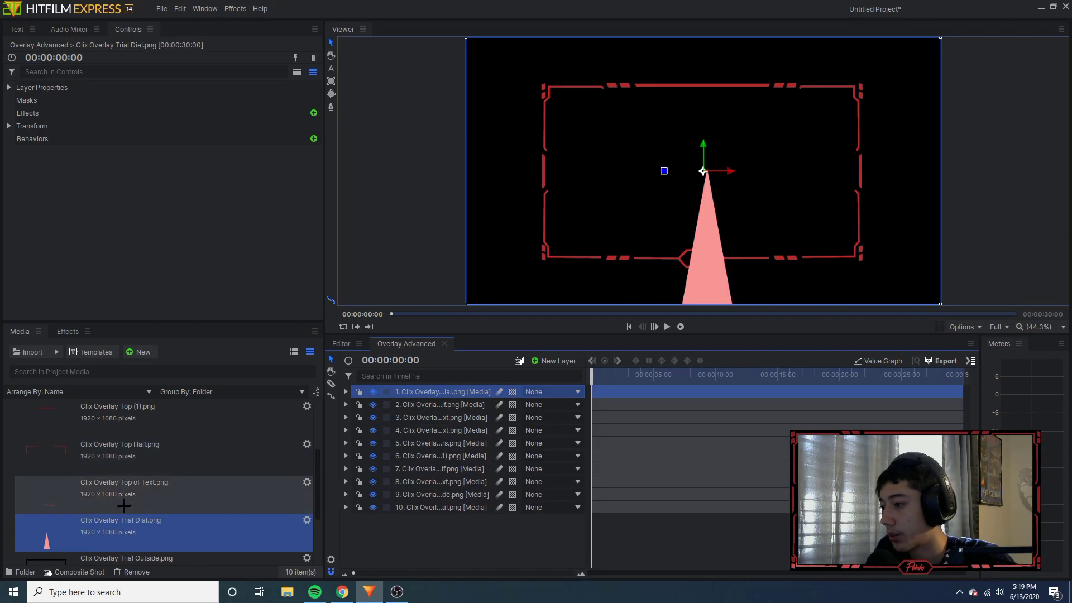
scroll(145, 501, up, 3)
drag(143, 523, 447, 404)
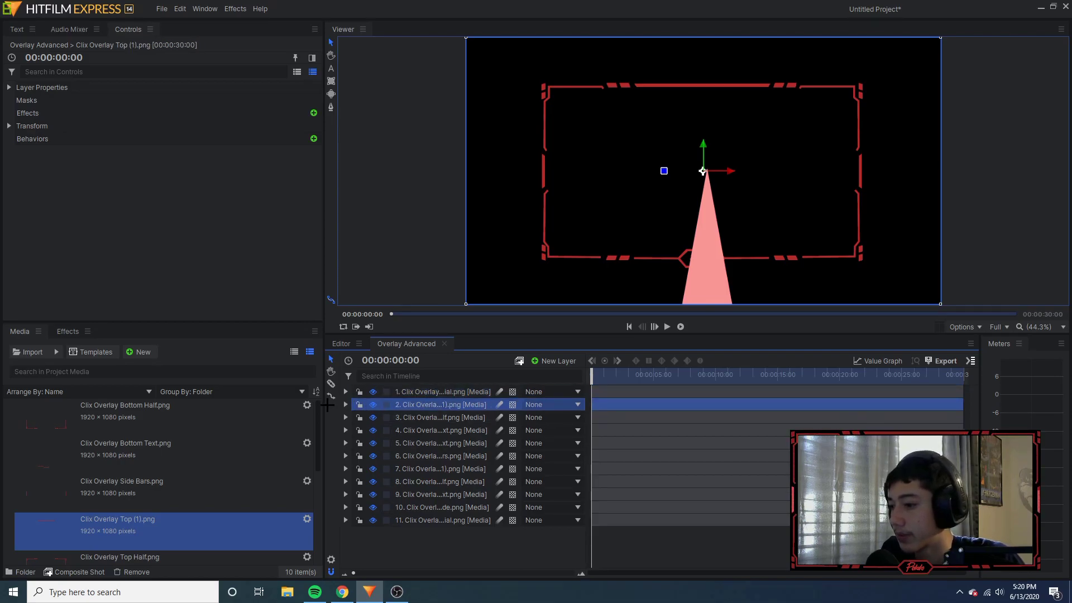
click(386, 404)
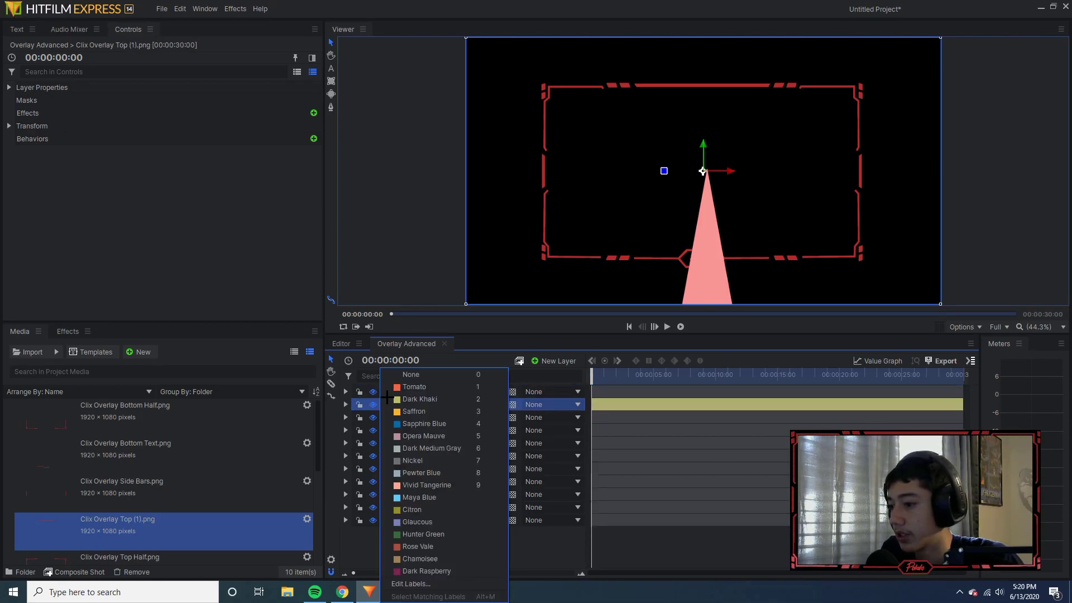
click(391, 398)
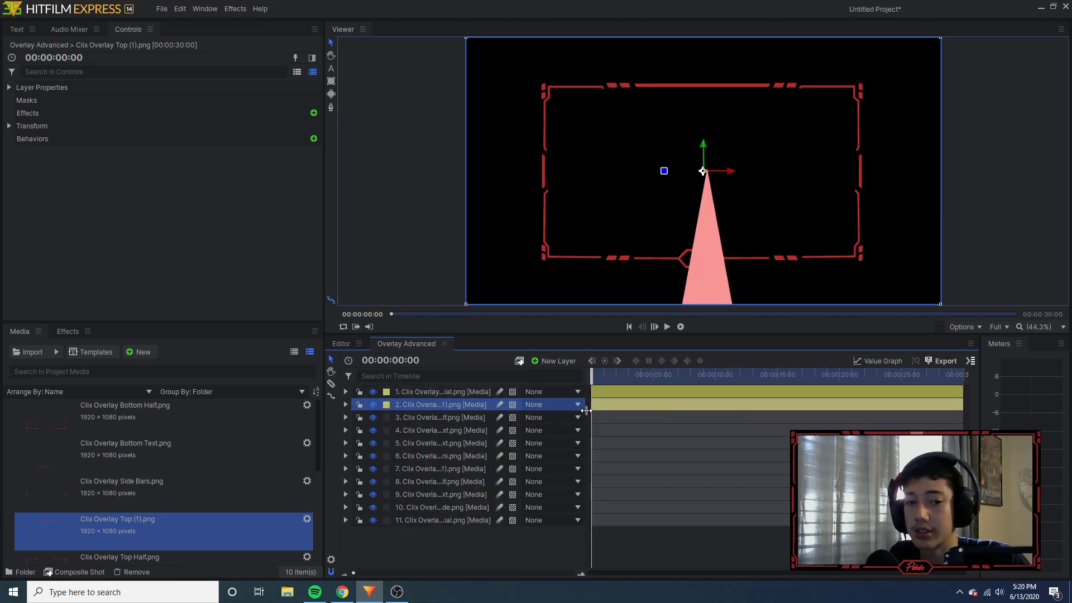
- Set the opacity of the topmost Trial Dial layer to 50%
click(346, 391)
click(355, 429)
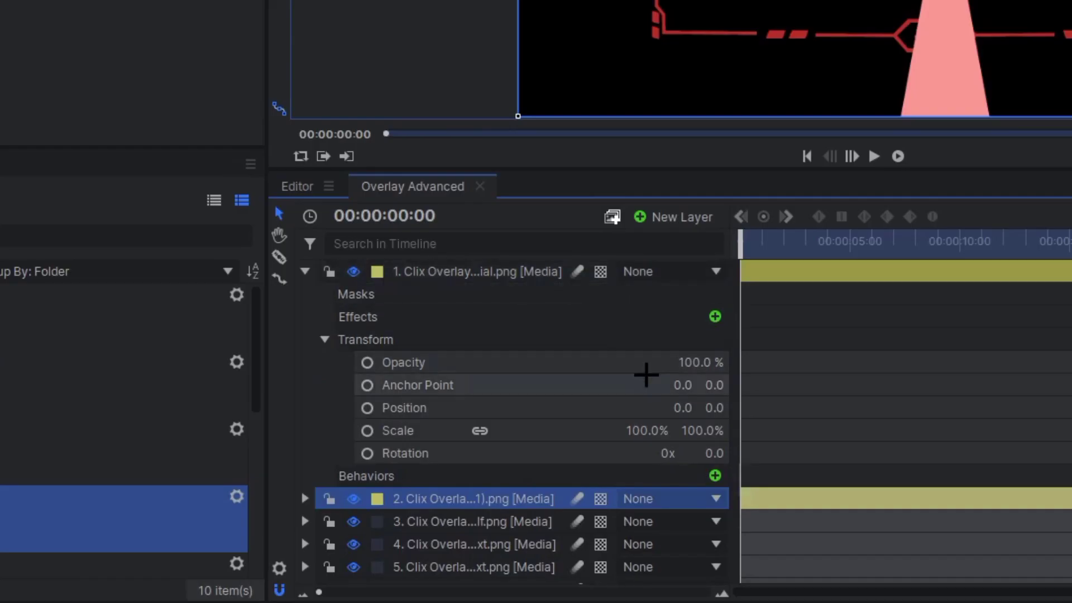
click(684, 362)
text(50)
key(Return)
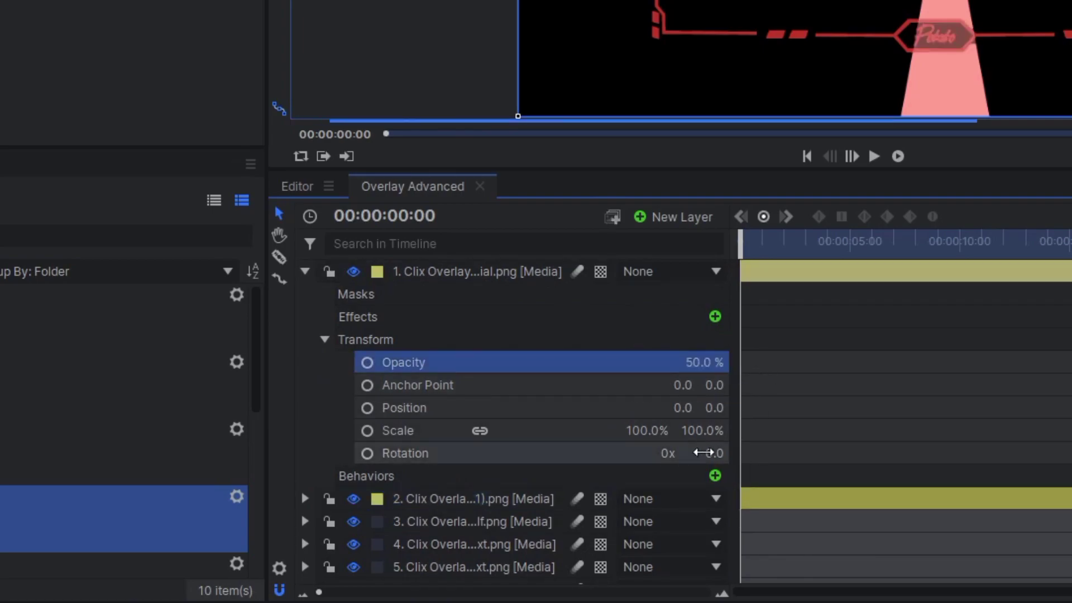
- Unlink the topmost dial layer's scale values and set its horizontal scale to 0%
click(656, 431)
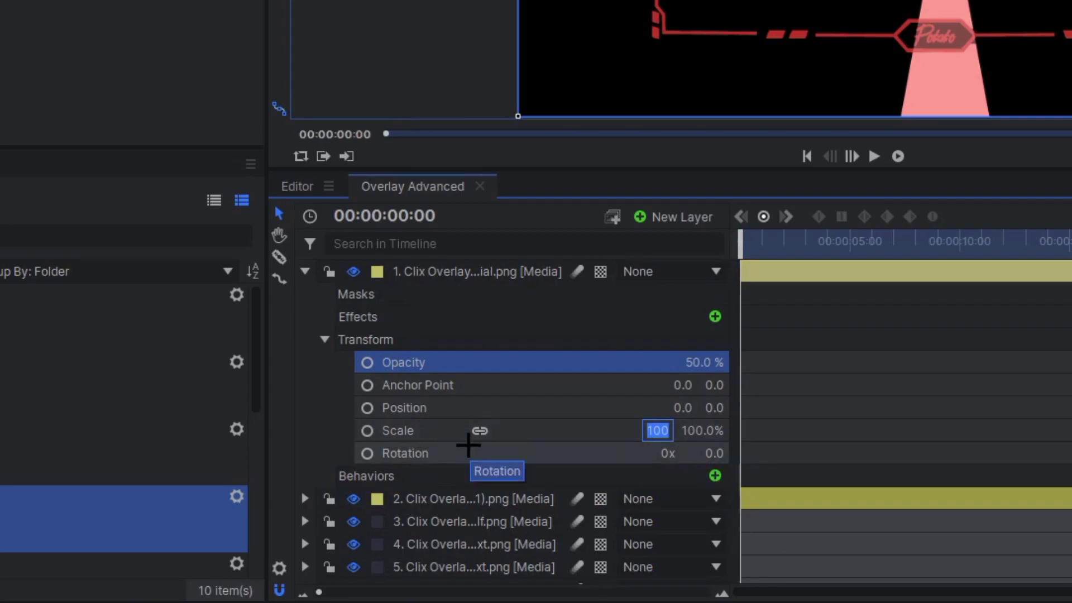
click(480, 431)
click(656, 430)
text(0)
key(Return)
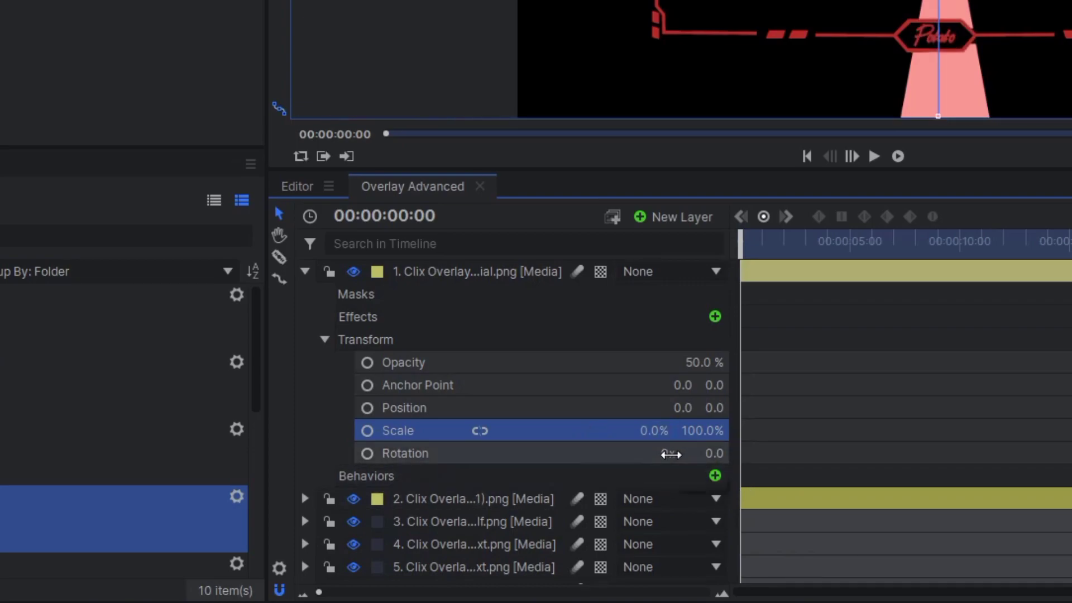
- Rotate the topmost dial layer to 180 degrees and collapse its transform properties
drag(714, 454, 813, 453)
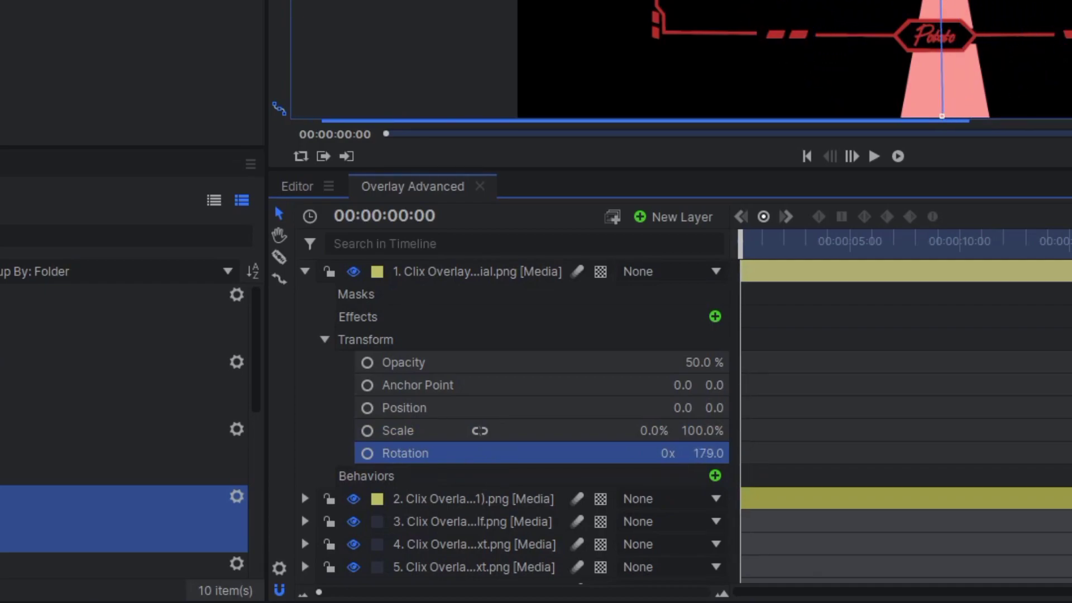
click(716, 455)
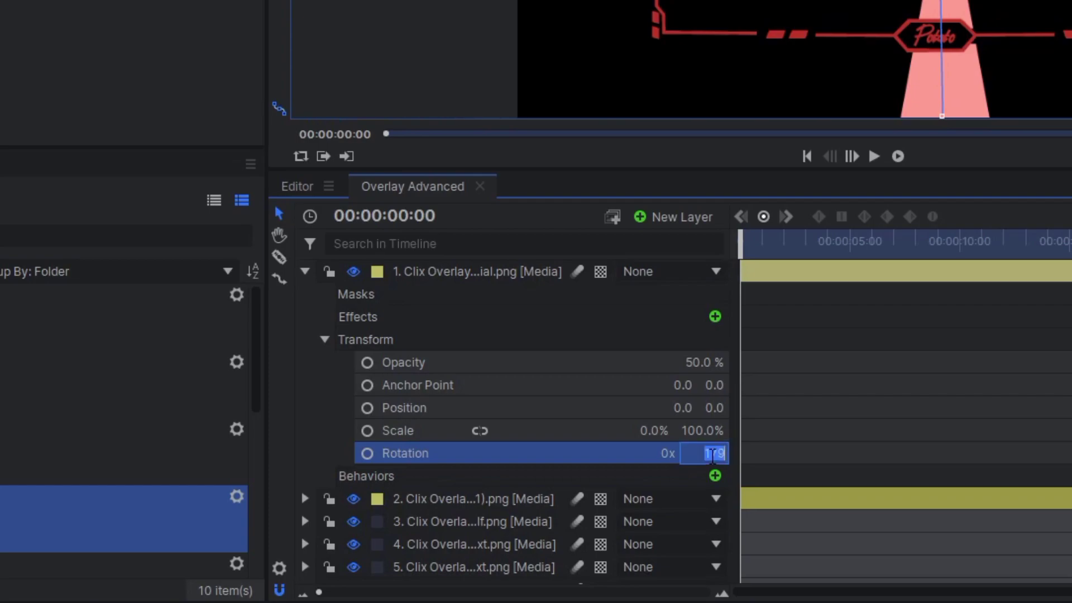
key(Return)
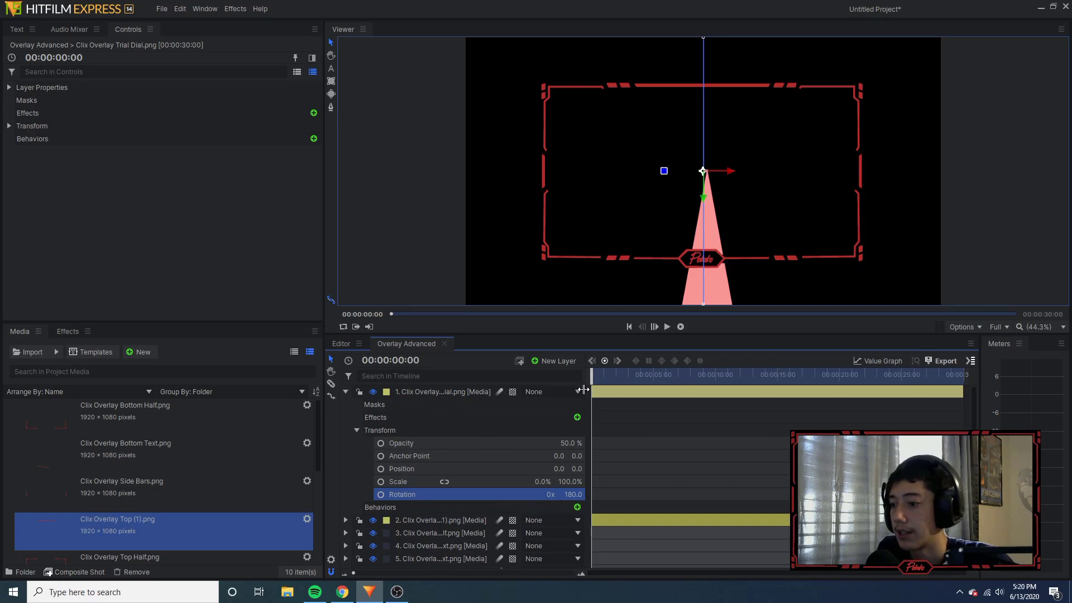
click(356, 430)
- Find the Set Matte effect and apply it to the topmost dial layer
click(65, 331)
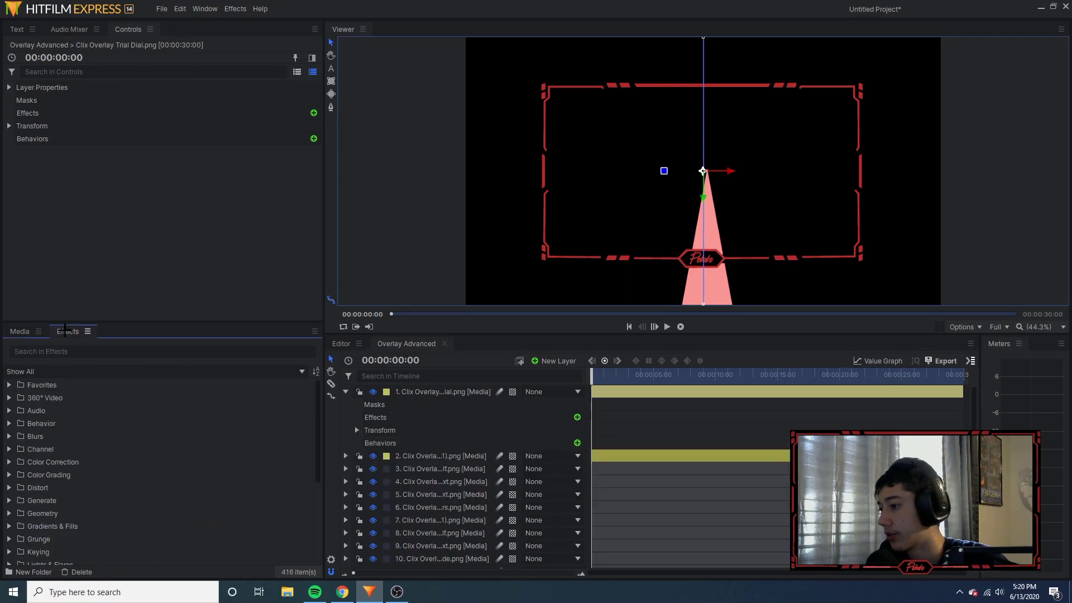
click(67, 351)
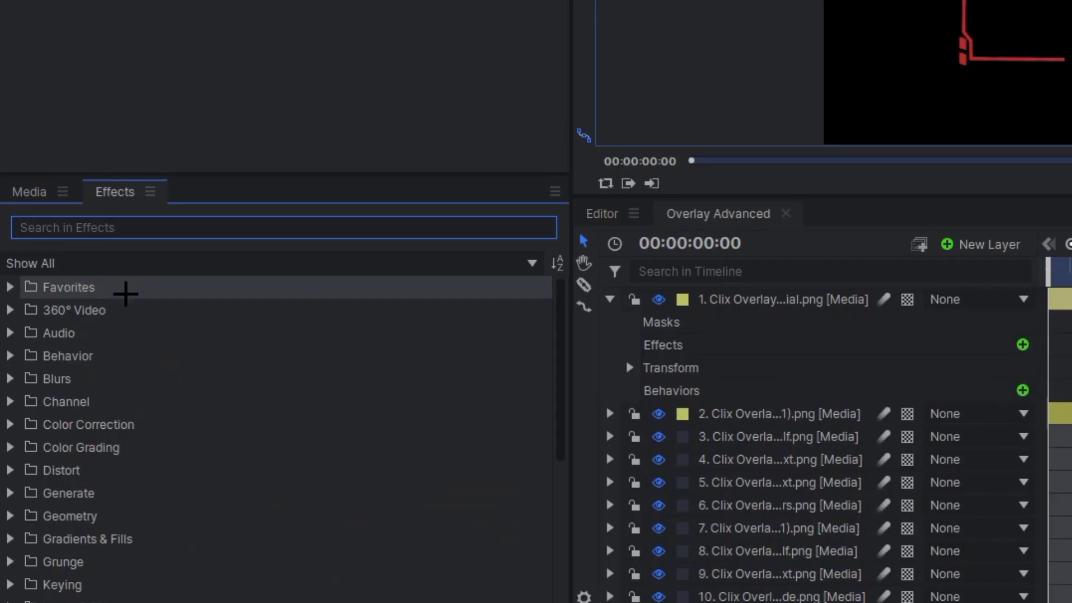
text(set matt)
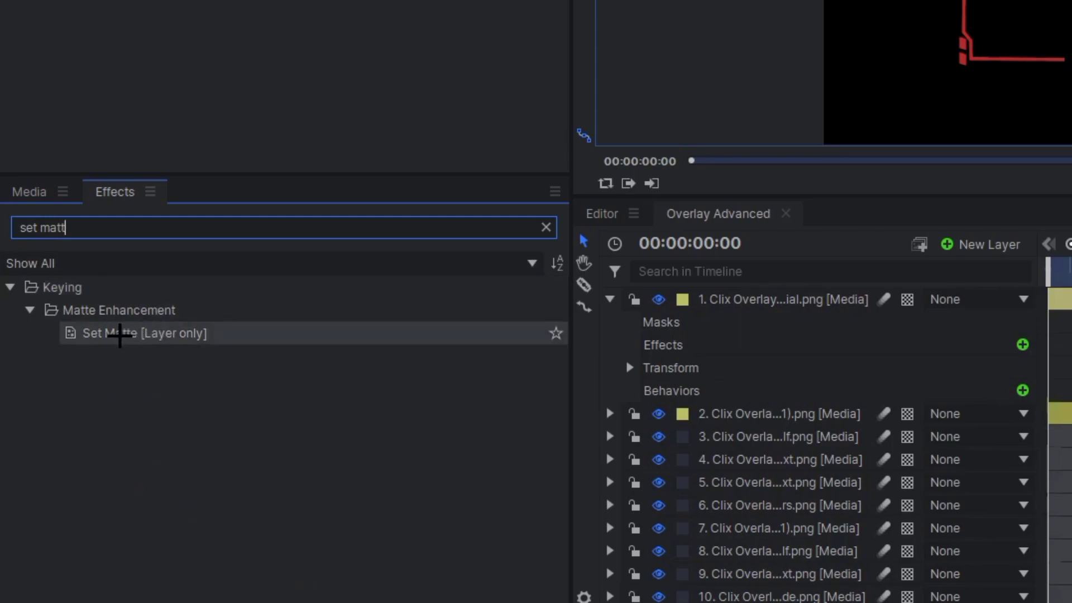
drag(120, 335, 753, 305)
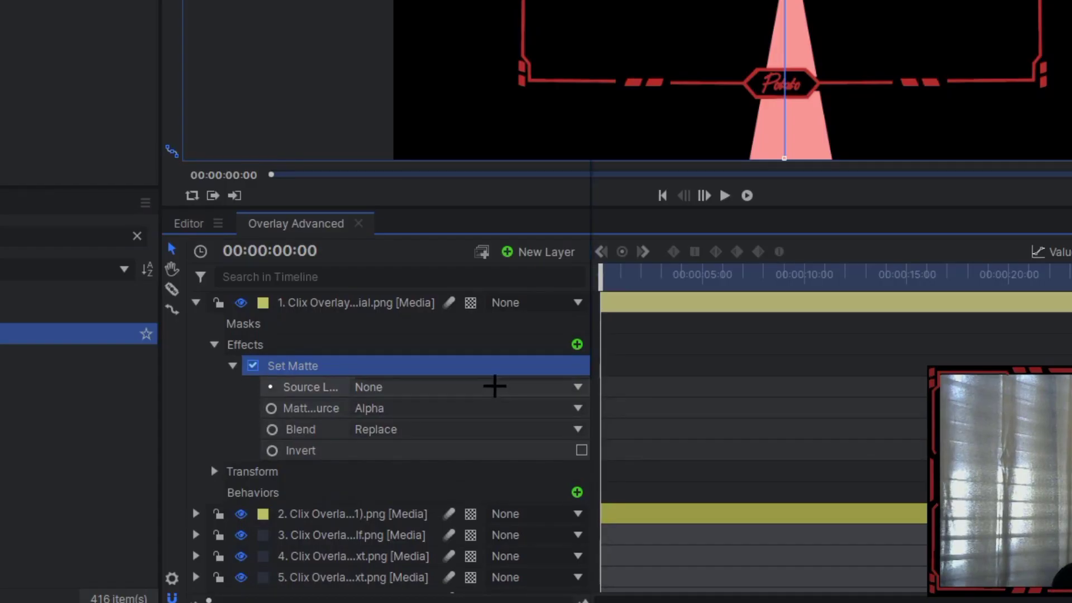
- Set the Set Matte source layer to 2. Clix Overlay Top (1).png and the matte source to Saturation
click(528, 443)
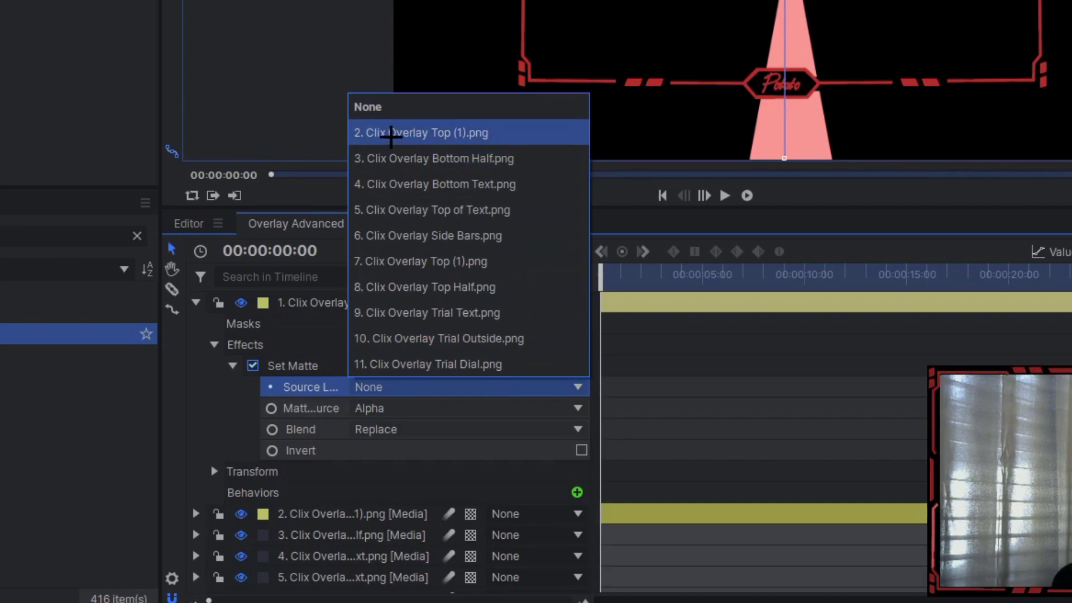
click(455, 140)
click(425, 413)
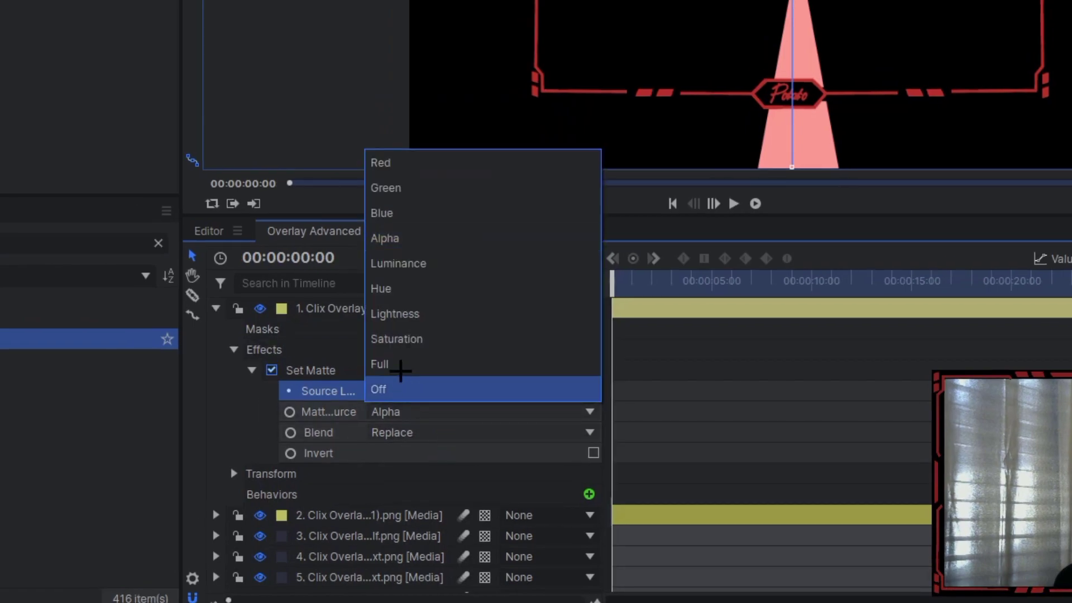
click(386, 339)
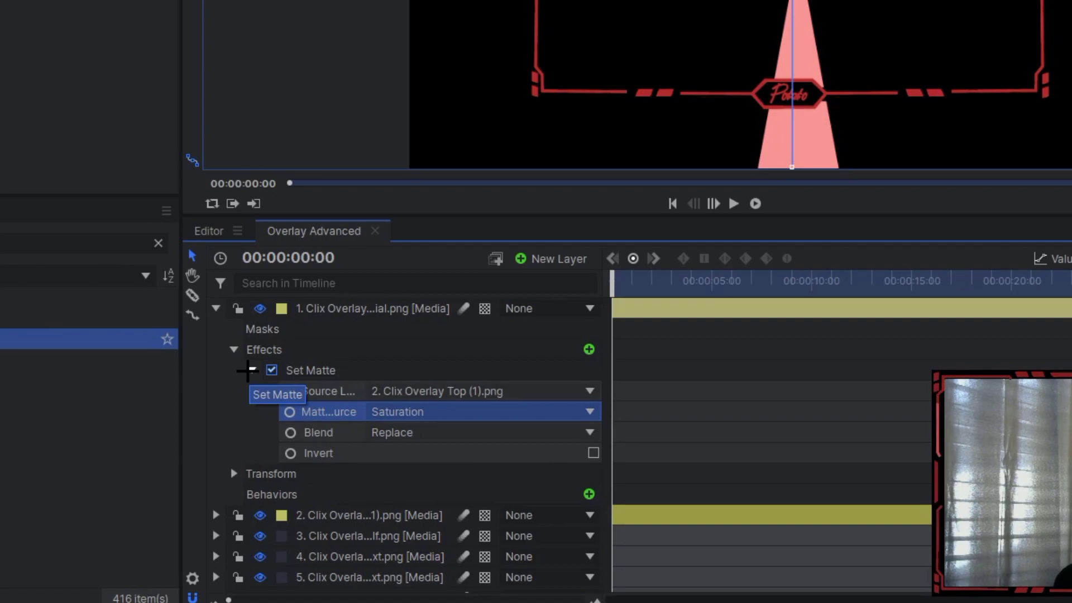
click(249, 370)
- Keyframe the topmost dial layer's scale at 00:00:00:00, and set its horizontal scale to 100% at 00:00:01:02
click(231, 391)
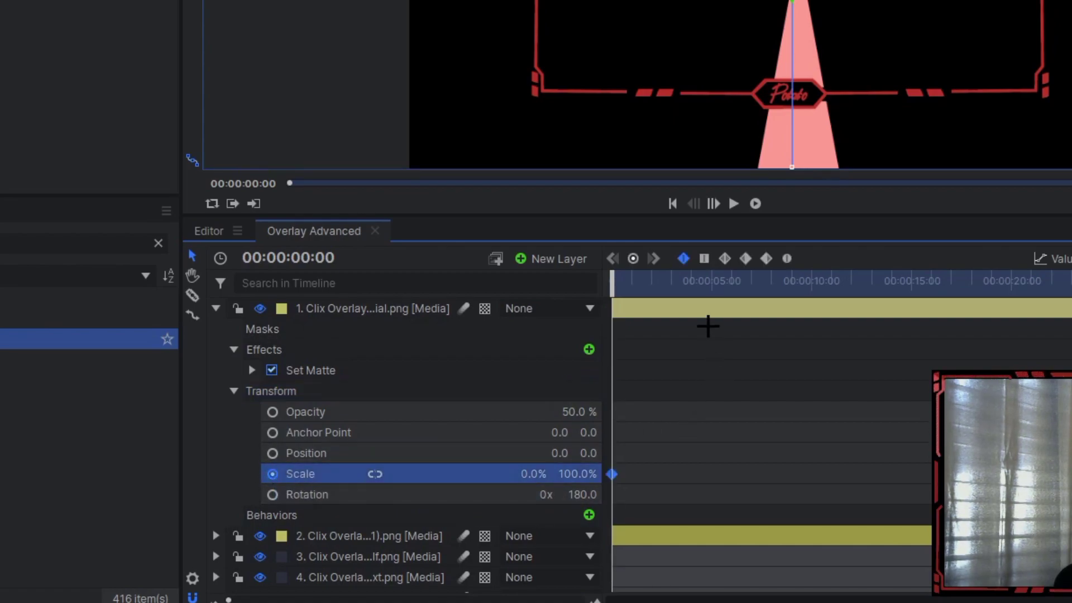
drag(614, 288, 637, 295)
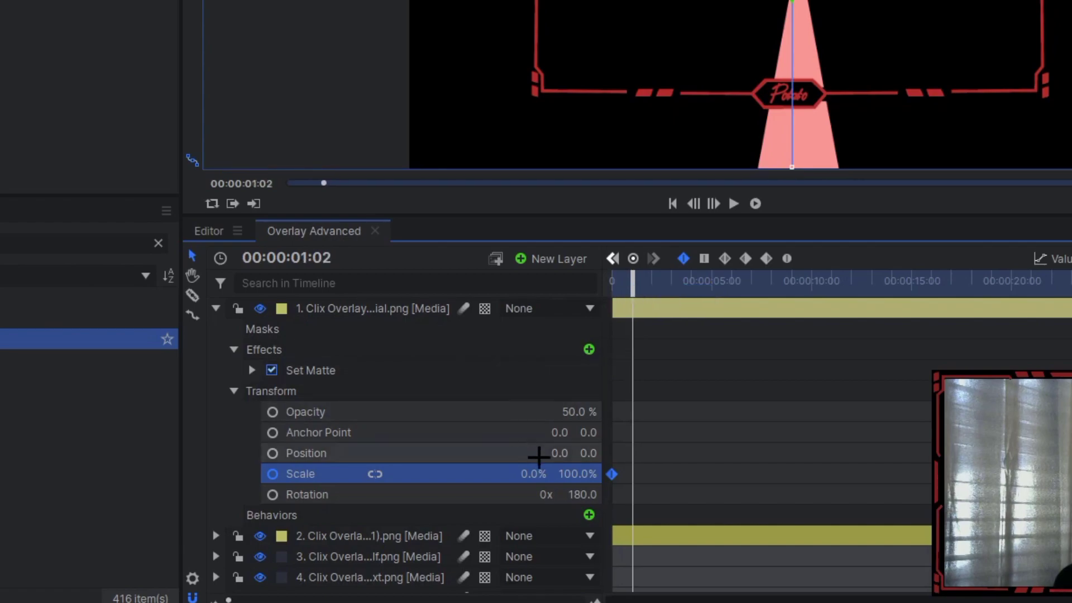
text(1)
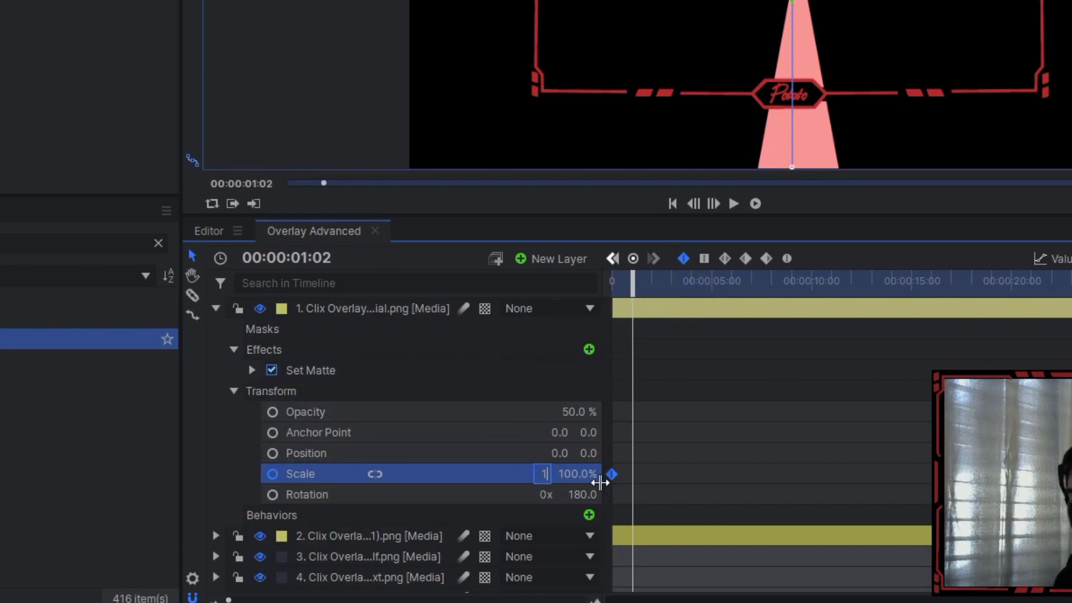
text(0)
key(Return)
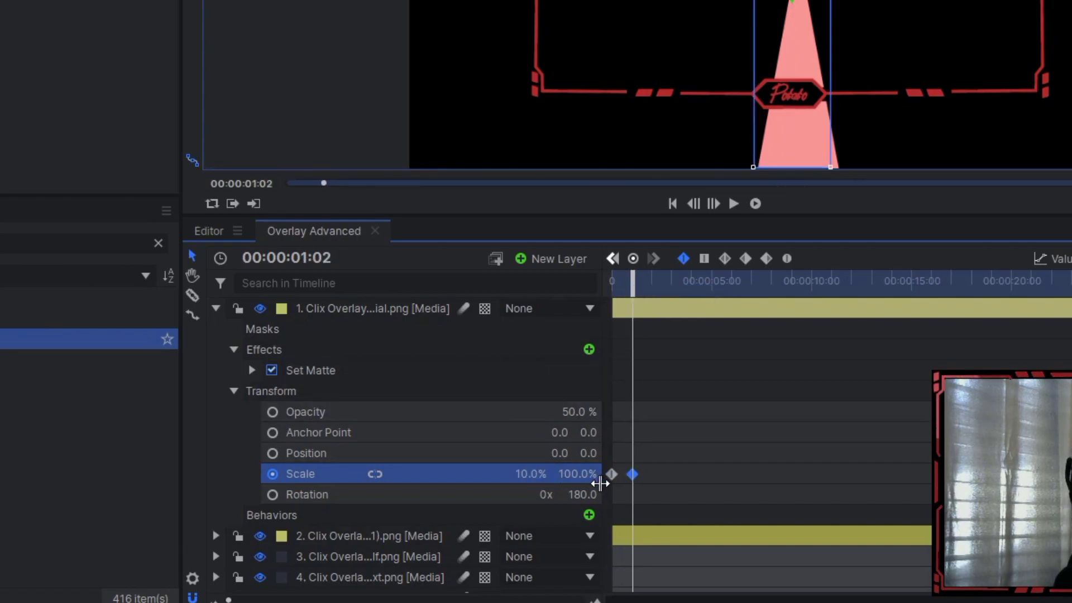
click(541, 474)
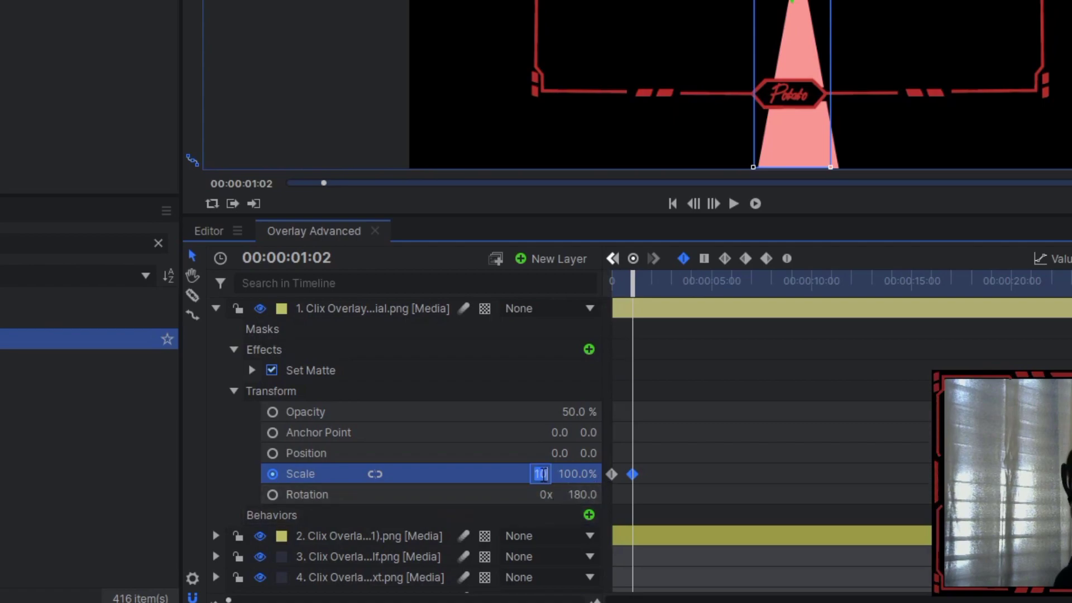
text(100)
key(Return)
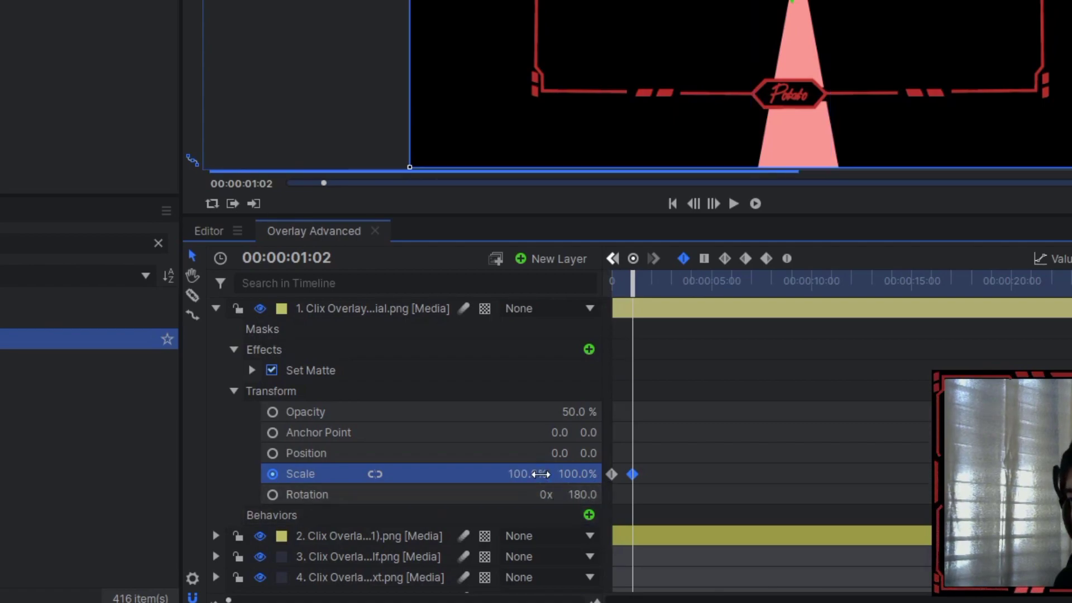
- Scrub through the dial's scale animation, return to the start of the timeline and collapse the dial layer
mouse_move(633, 282)
mouse_down()
mouse_move(598, 280)
mouse_move(629, 291)
mouse_up()
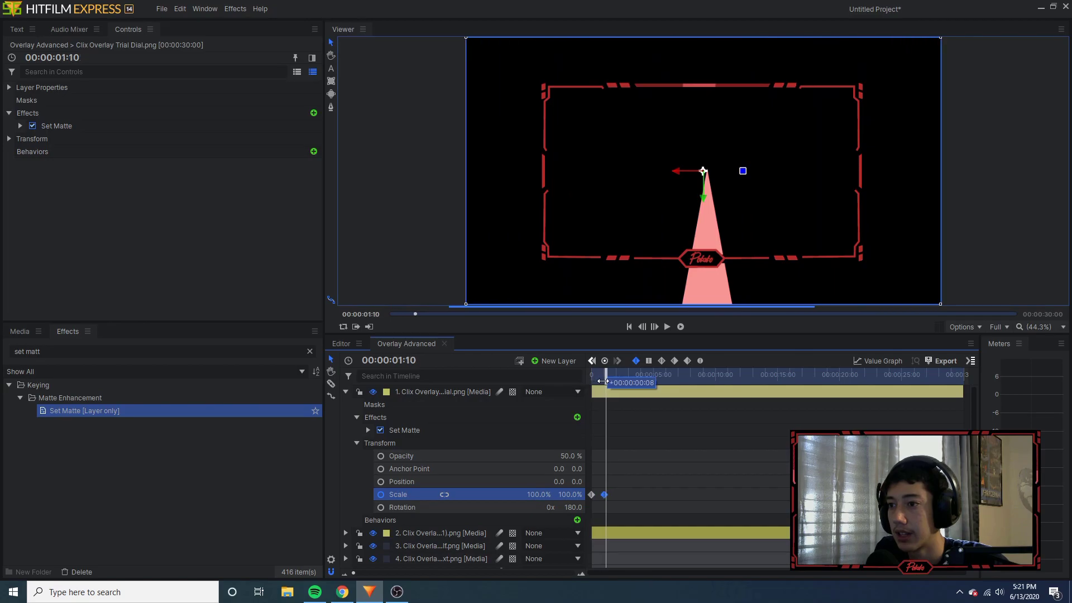
mouse_move(604, 382)
mouse_down()
mouse_move(594, 385)
mouse_move(611, 392)
mouse_up()
click(592, 376)
click(345, 391)
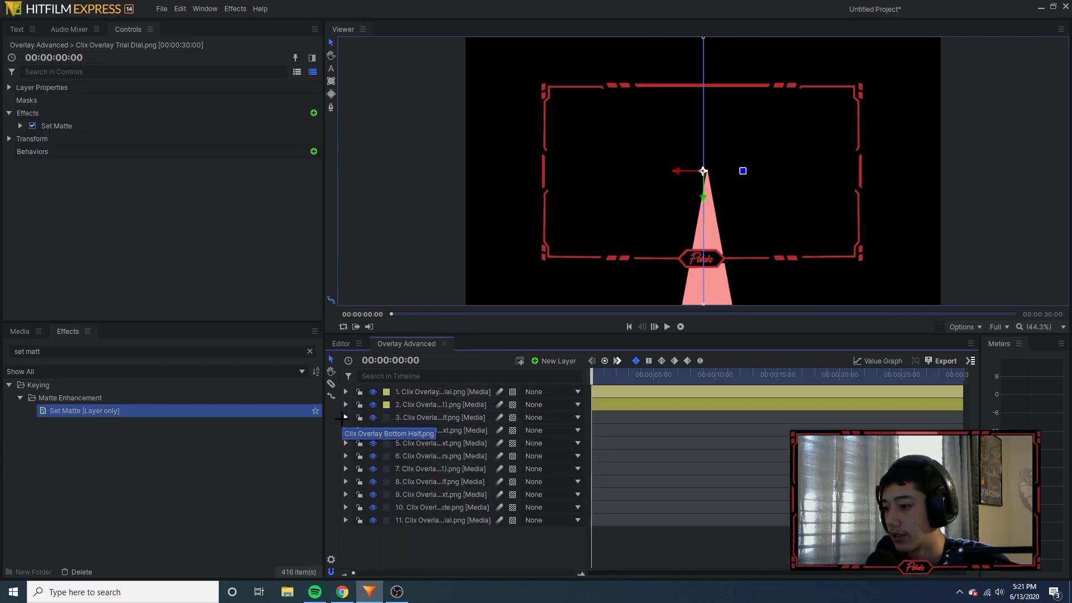
click(346, 418)
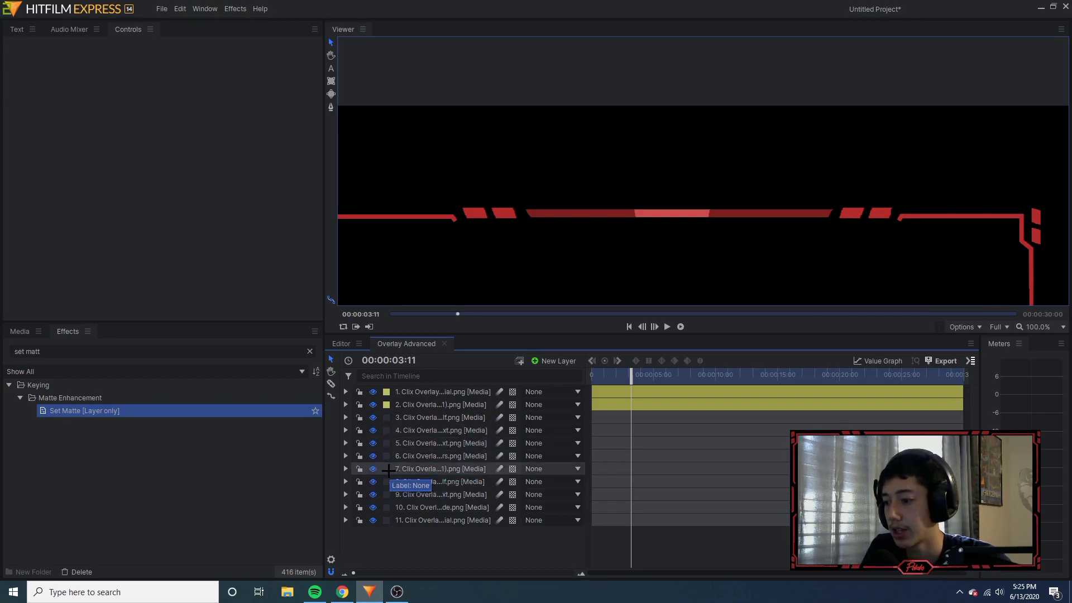
- Label the original Top (1) layer blue and add another Trial Dial directly above it with the same label
click(387, 470)
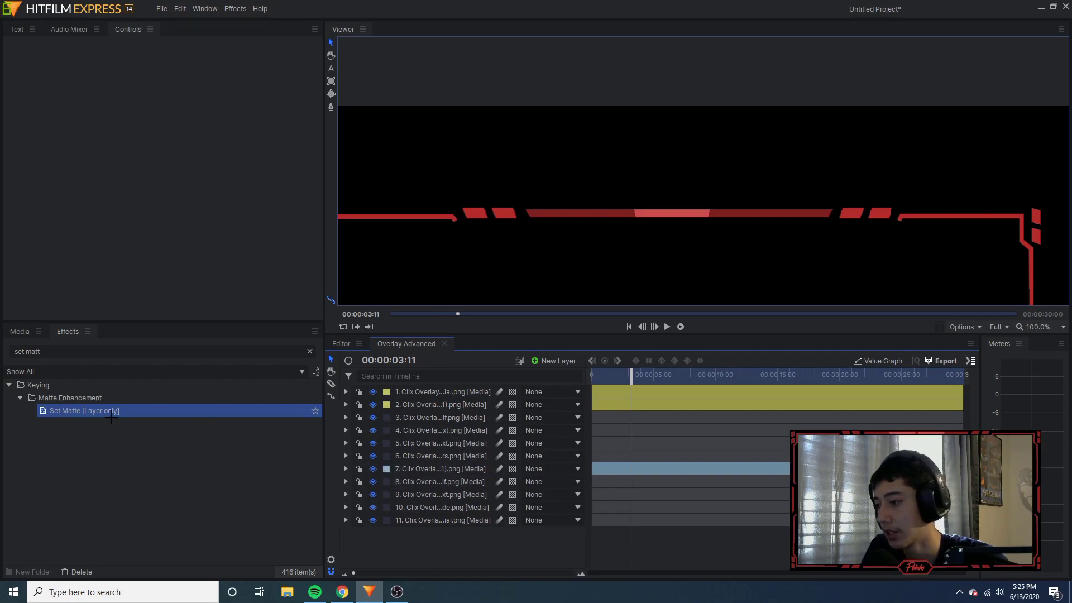
click(7, 336)
drag(159, 451, 384, 468)
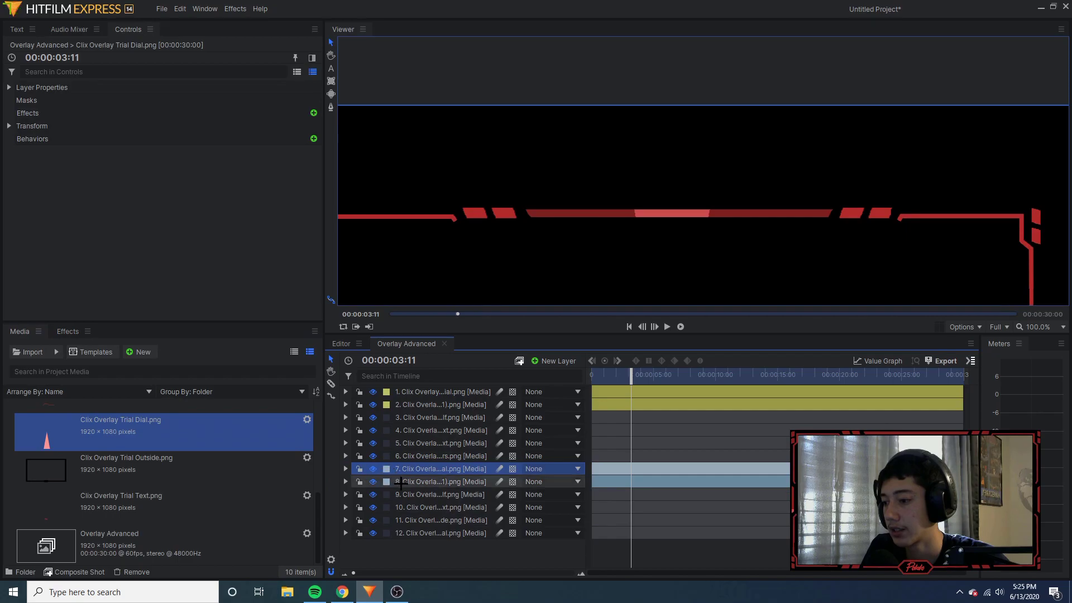
- Move the blue-labelled Trial Dial and Top (1) layers together to directly below the Dark Khaki pair
click(432, 482)
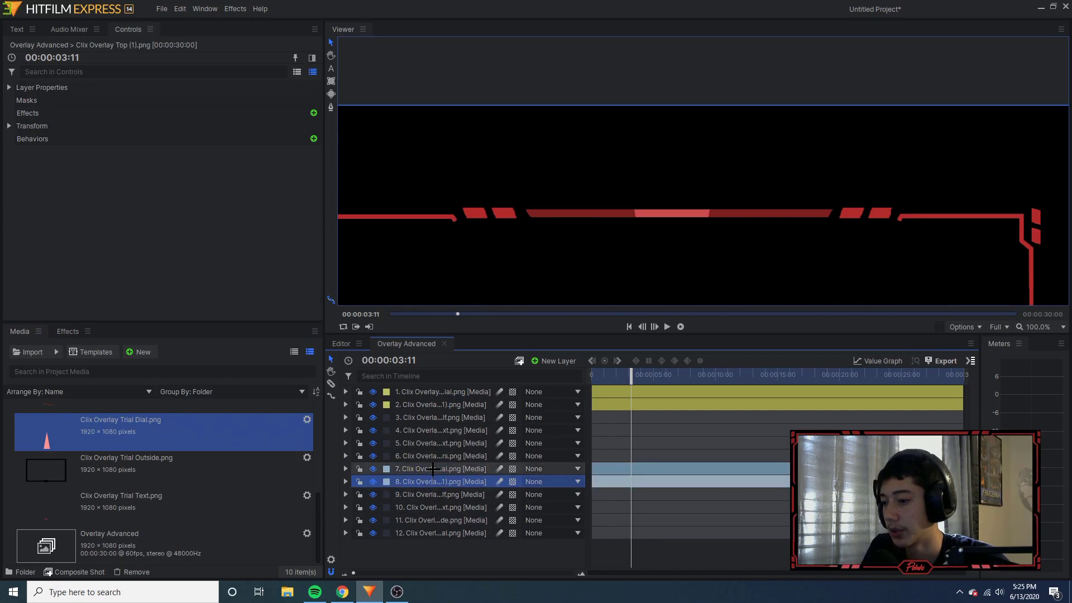
ctrl+click(437, 470)
drag(433, 472, 433, 411)
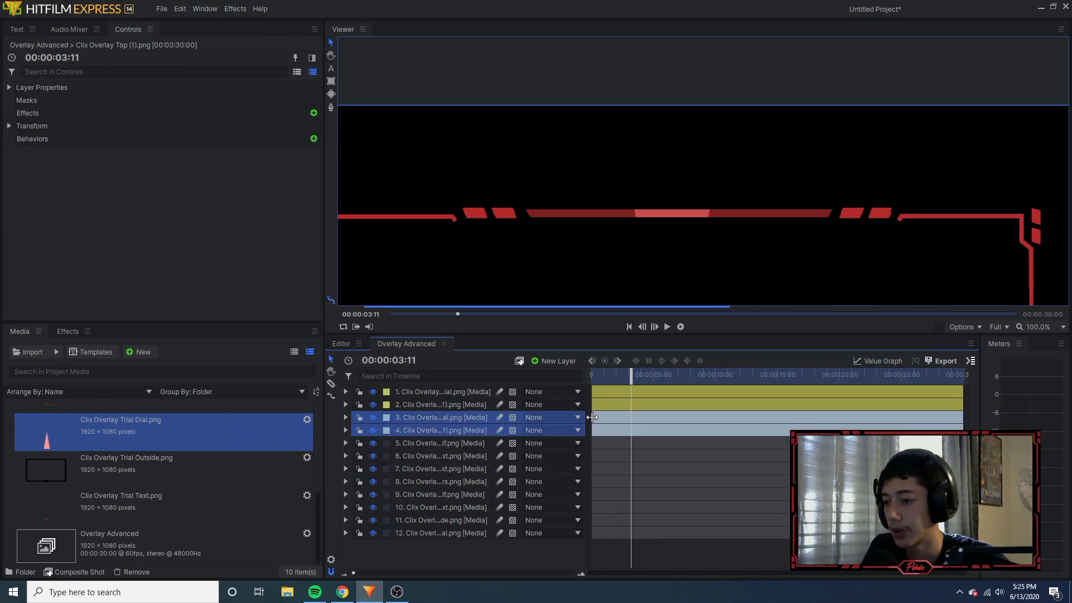
click(412, 428)
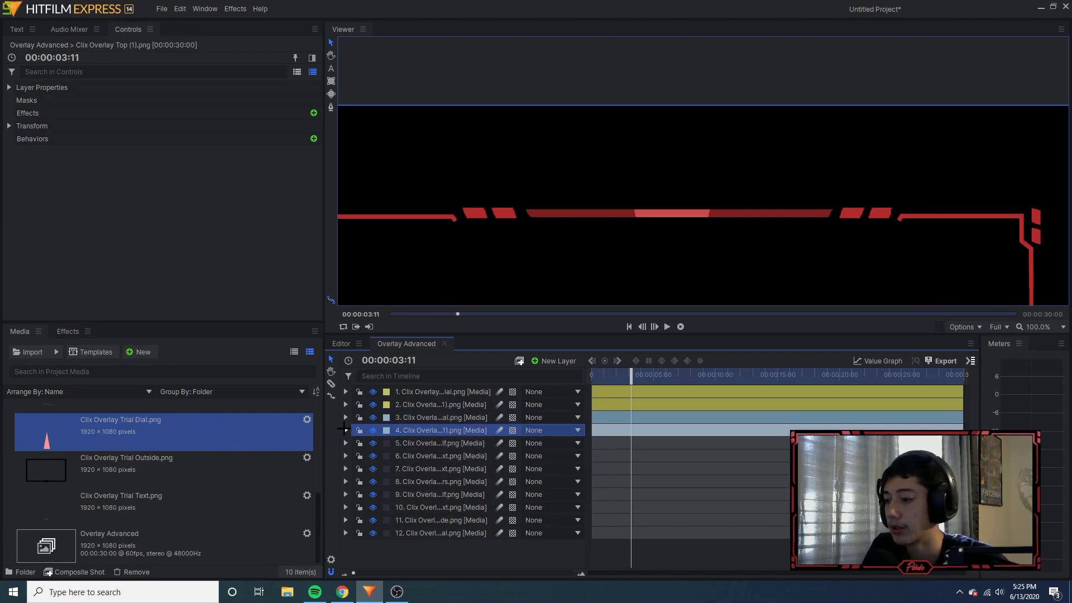
- Set the blue-labelled Trial Dial layer's opacity to 50% and its scale to 174%
click(346, 417)
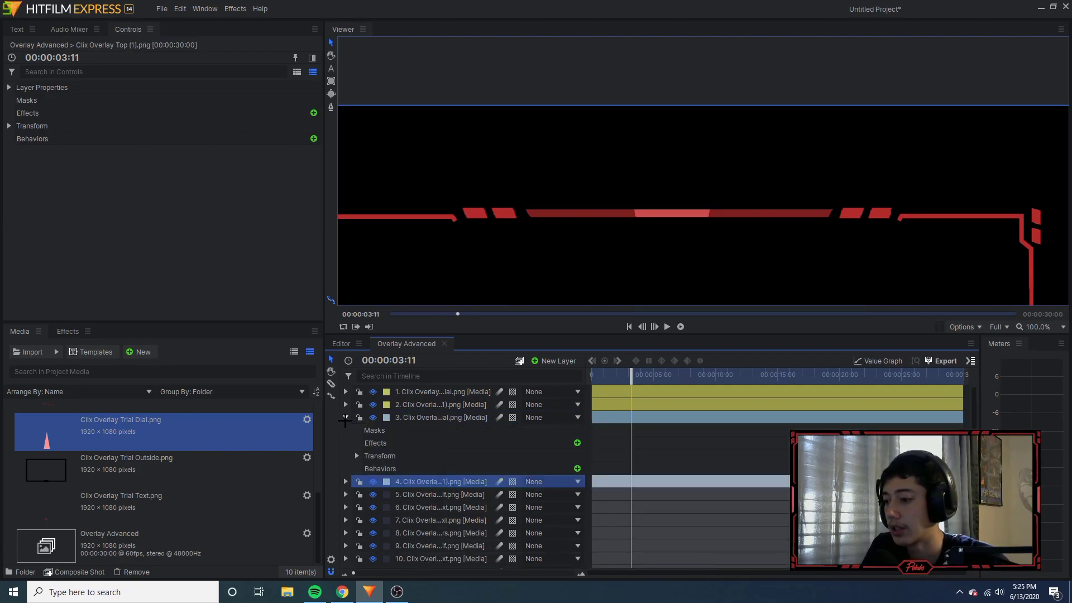
click(356, 456)
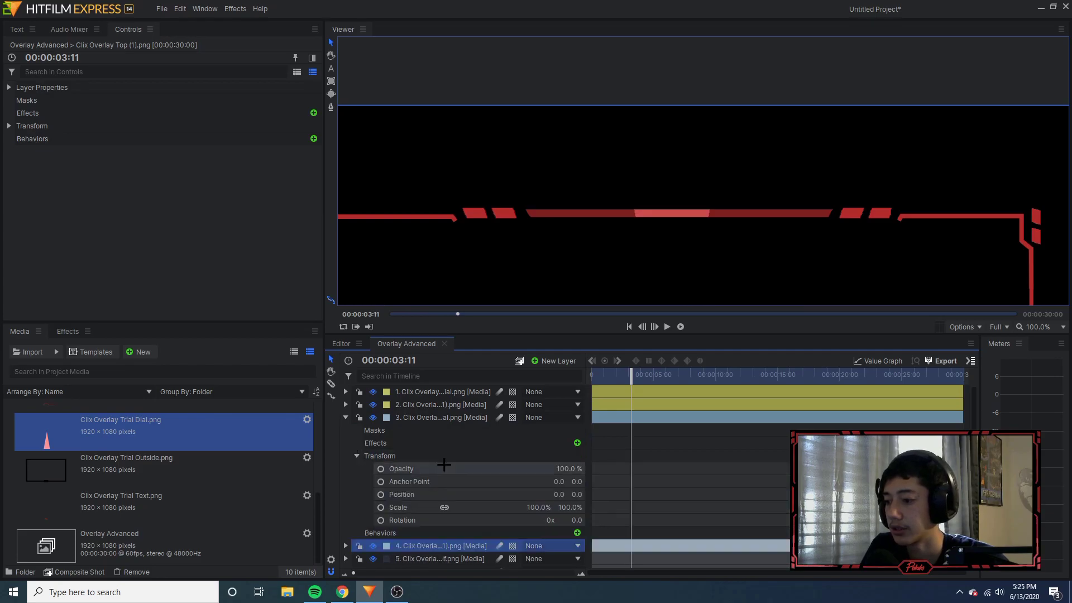
click(559, 468)
text(5)
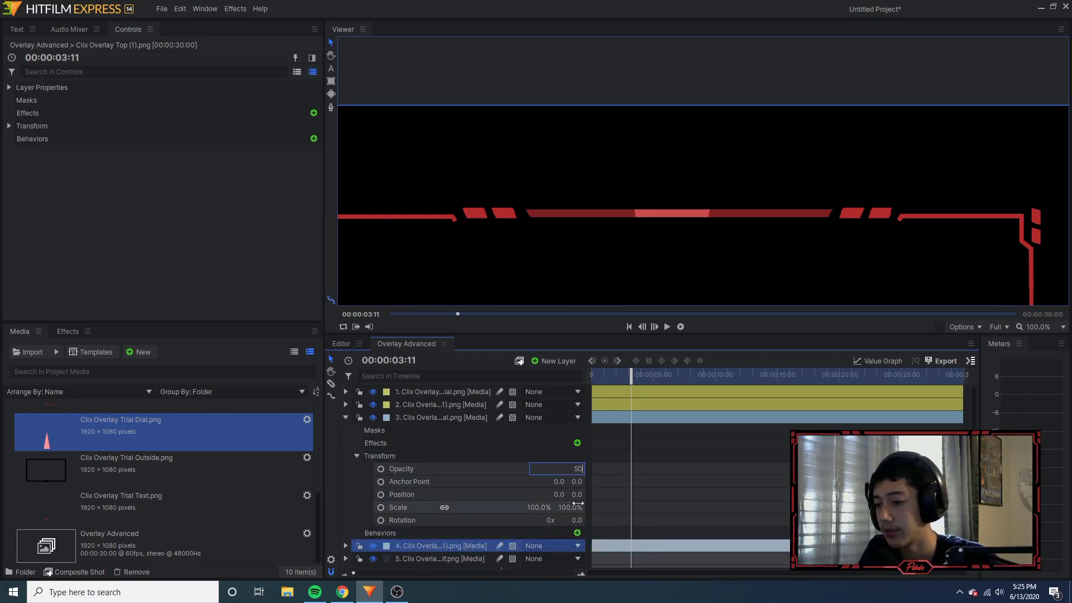
text(0)
key(Return)
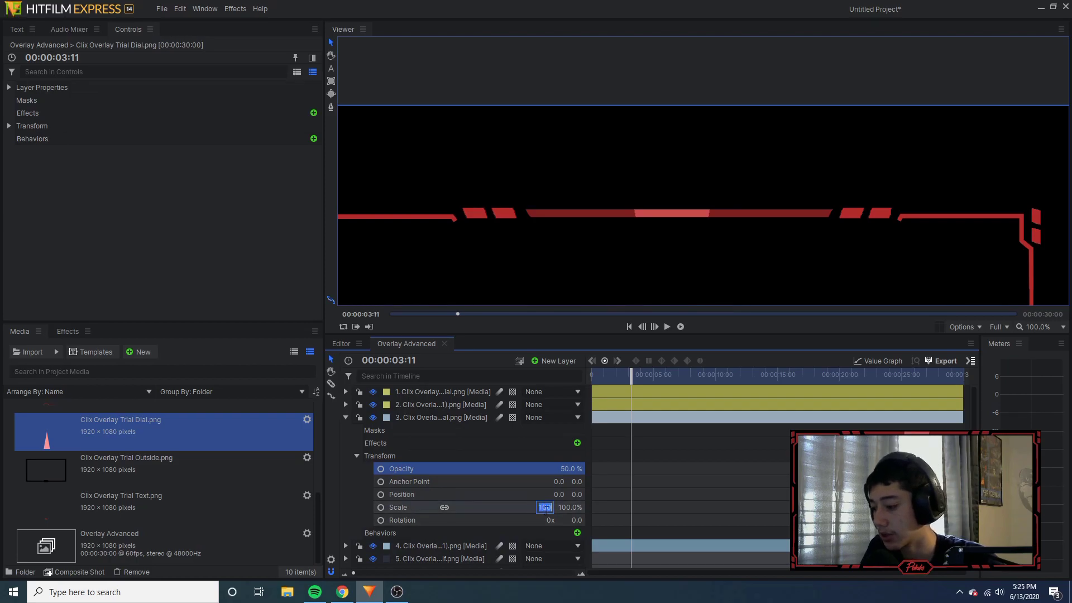
click(547, 510)
text(174)
key(Return)
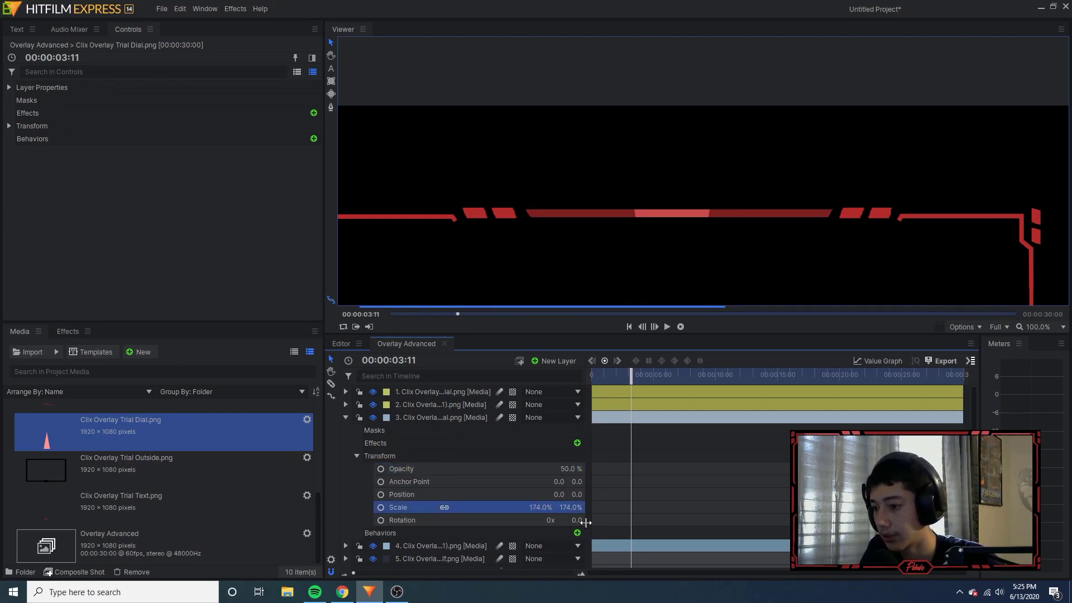
- Set the blue-labelled Trial Dial's anchor point to 16, 10 and its rotation to 180°
click(560, 482)
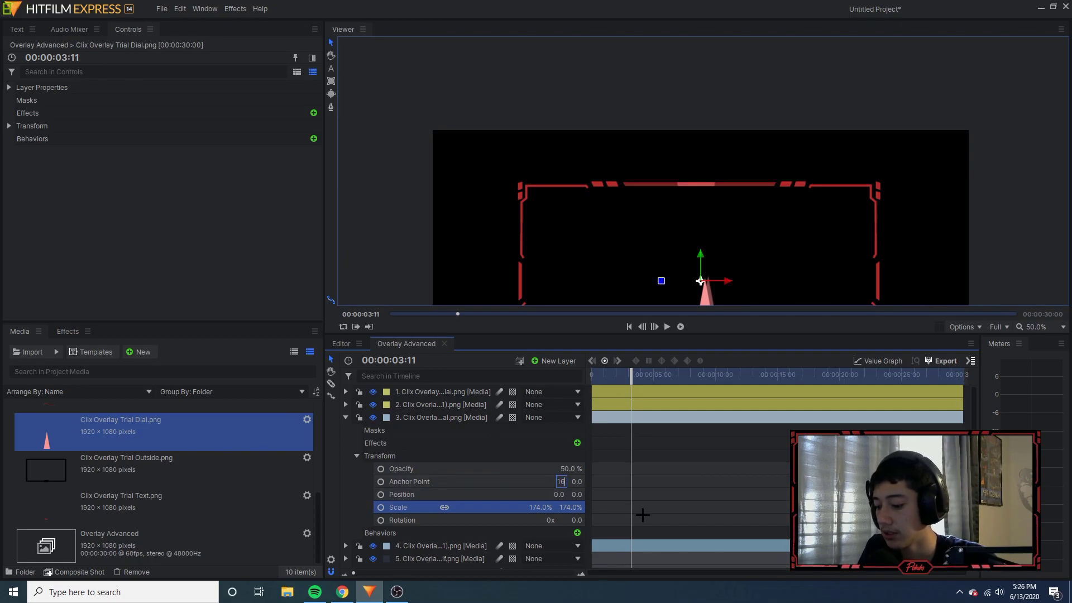
key(Return)
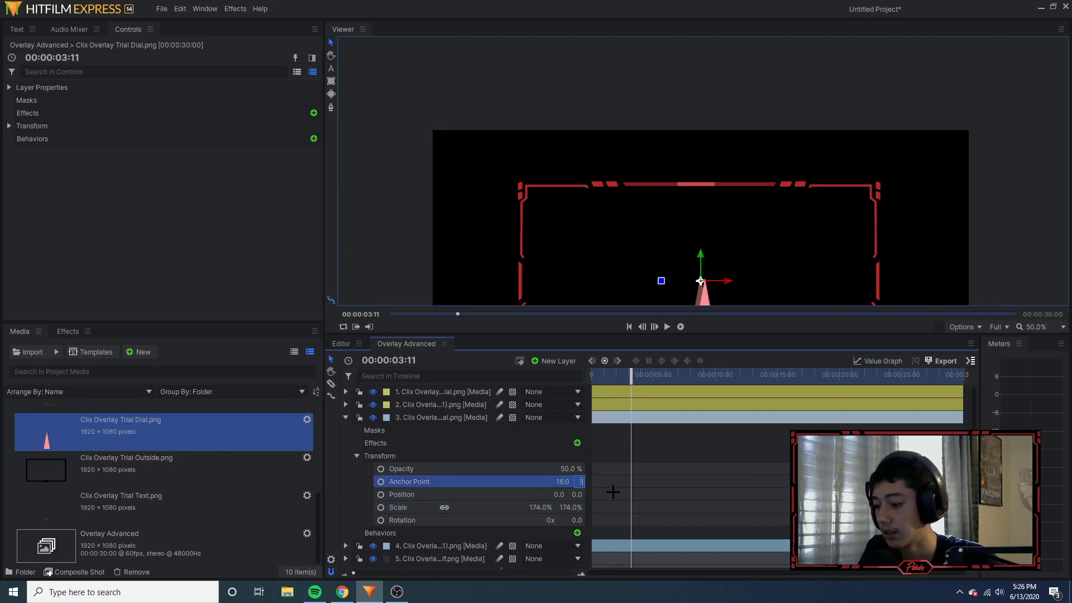
text(10)
key(Return)
scroll(706, 279, up, 5)
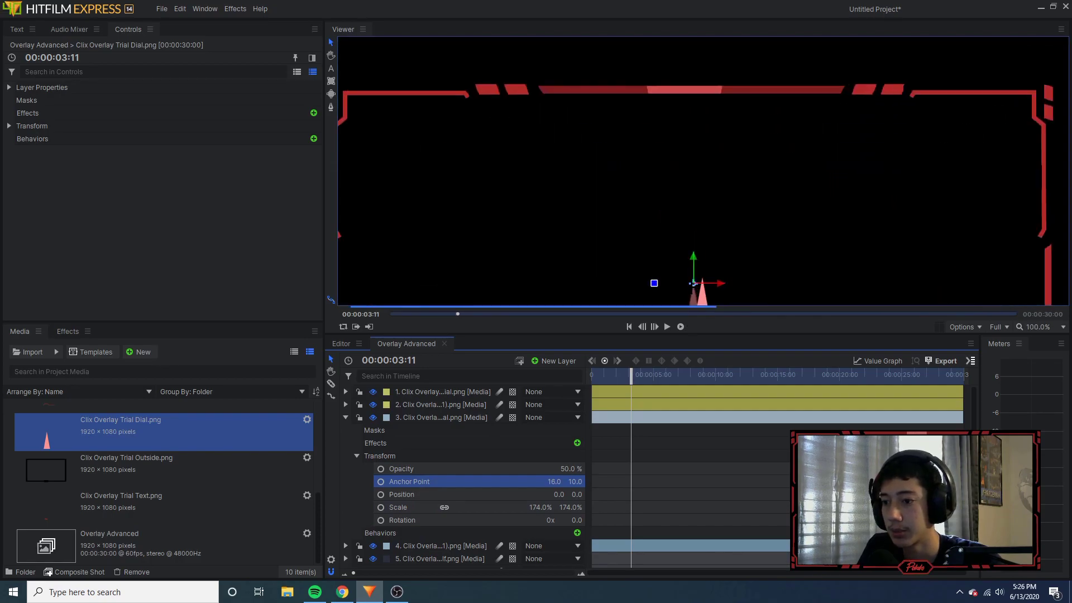
scroll(712, 267, down, 4)
click(575, 520)
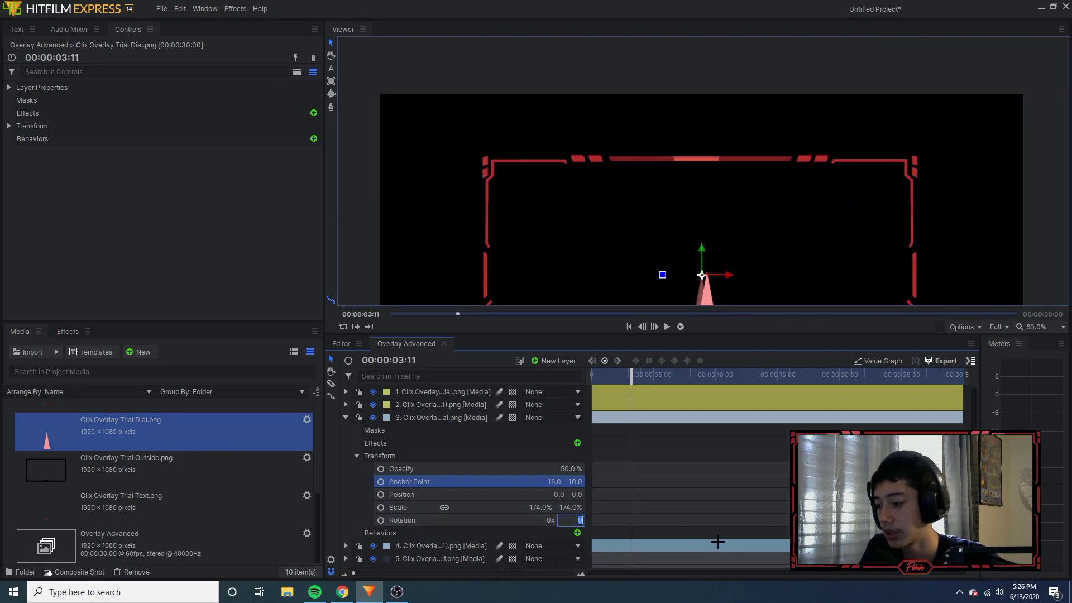
text(180)
key(Return)
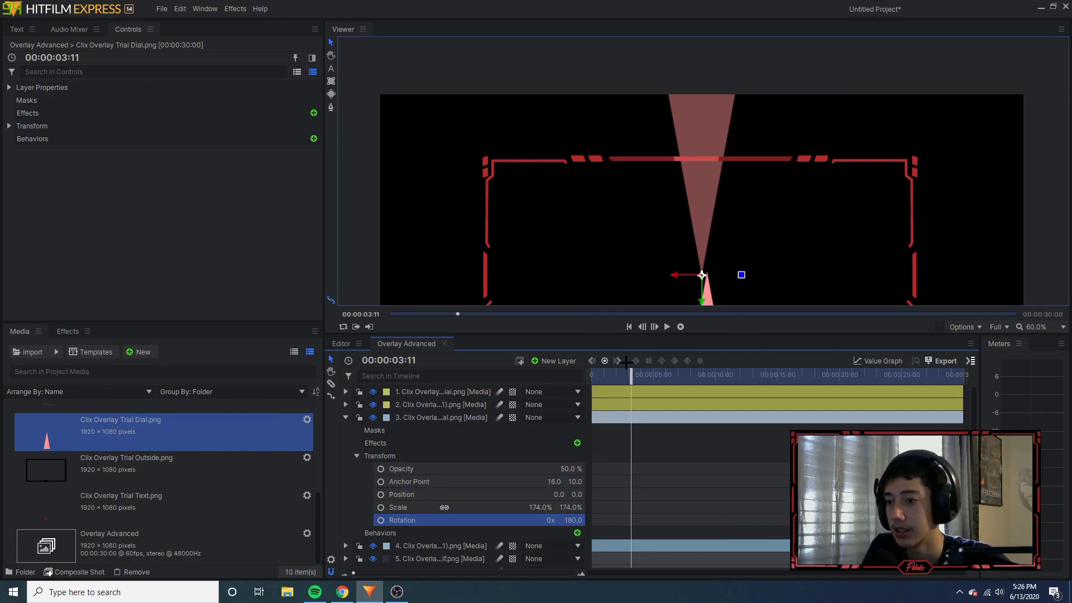
- Set the topmost Trial Dial layer's anchor point to 16, 10
click(346, 392)
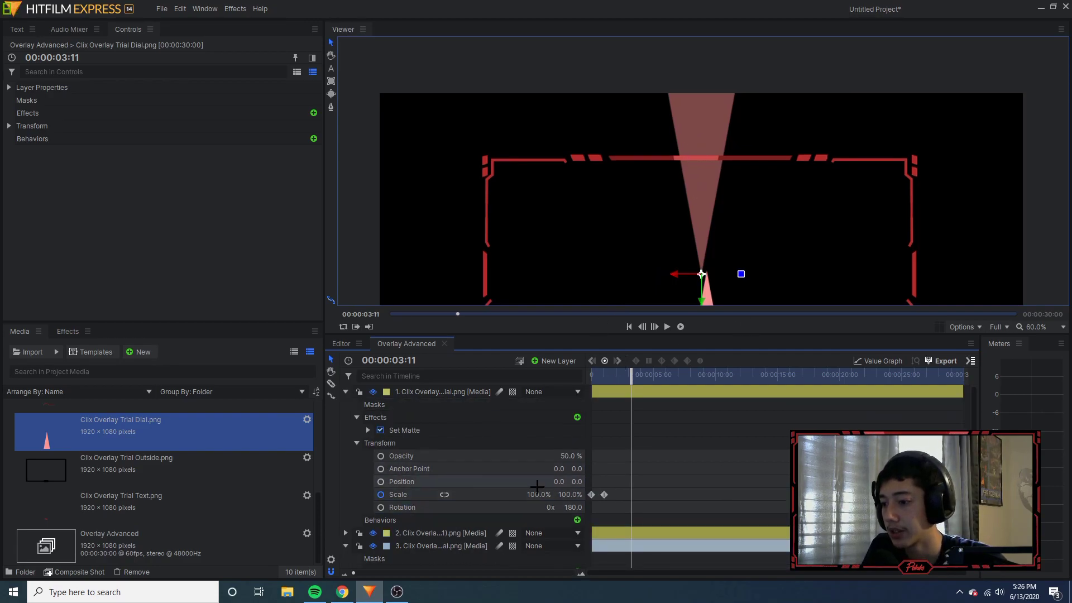
click(560, 471)
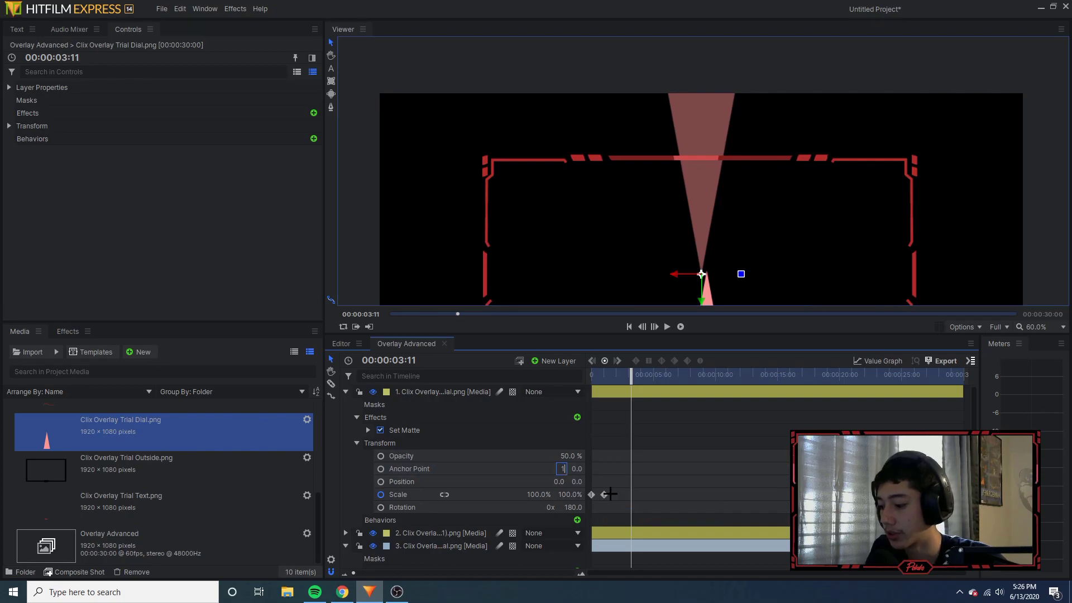
text(16)
key(Return)
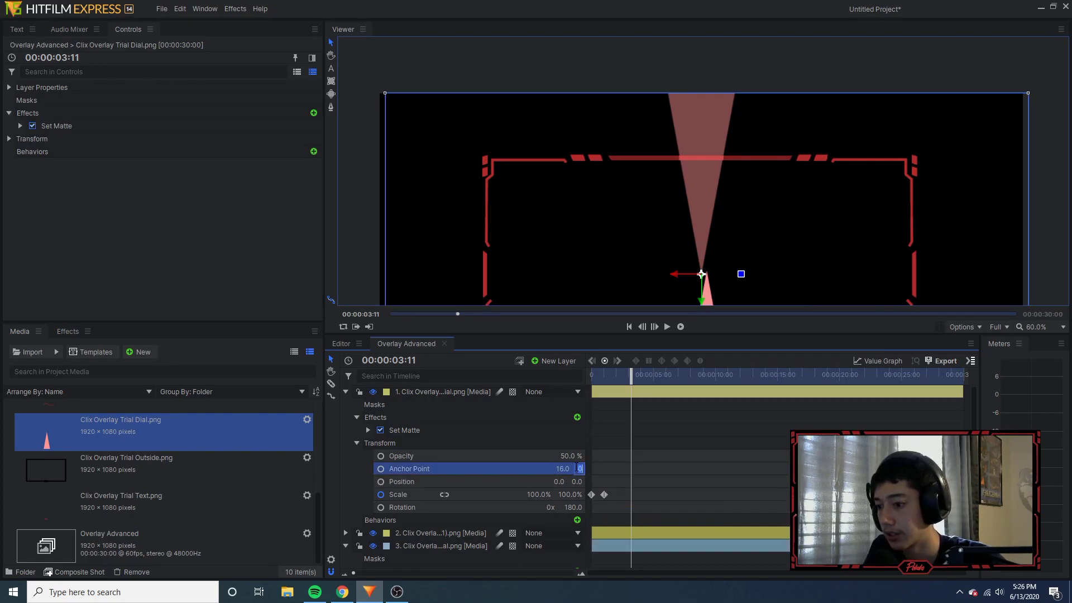
key(Return)
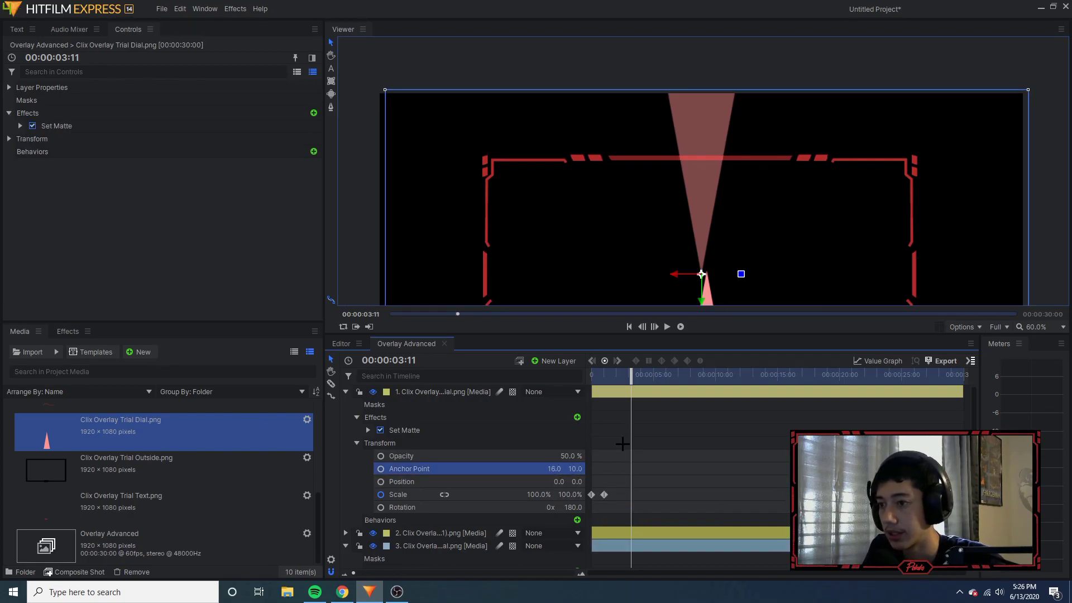
- Keyframe the blue-labelled dial's opacity at 0% at 00:00:01:02 and set it to 50% at 00:00:01:03
drag(634, 372, 606, 374)
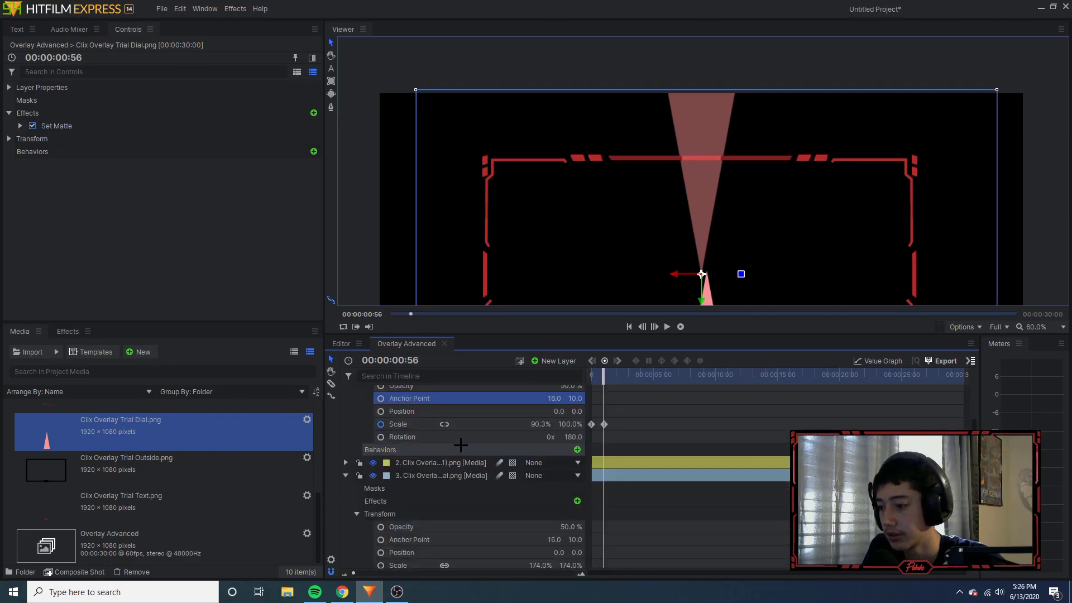
click(643, 327)
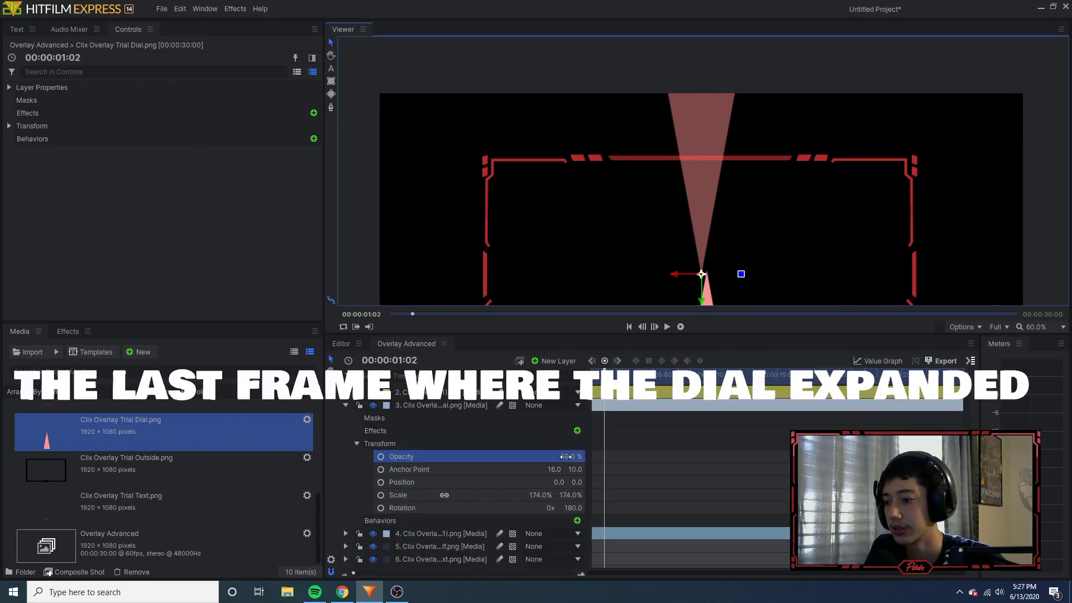
click(382, 456)
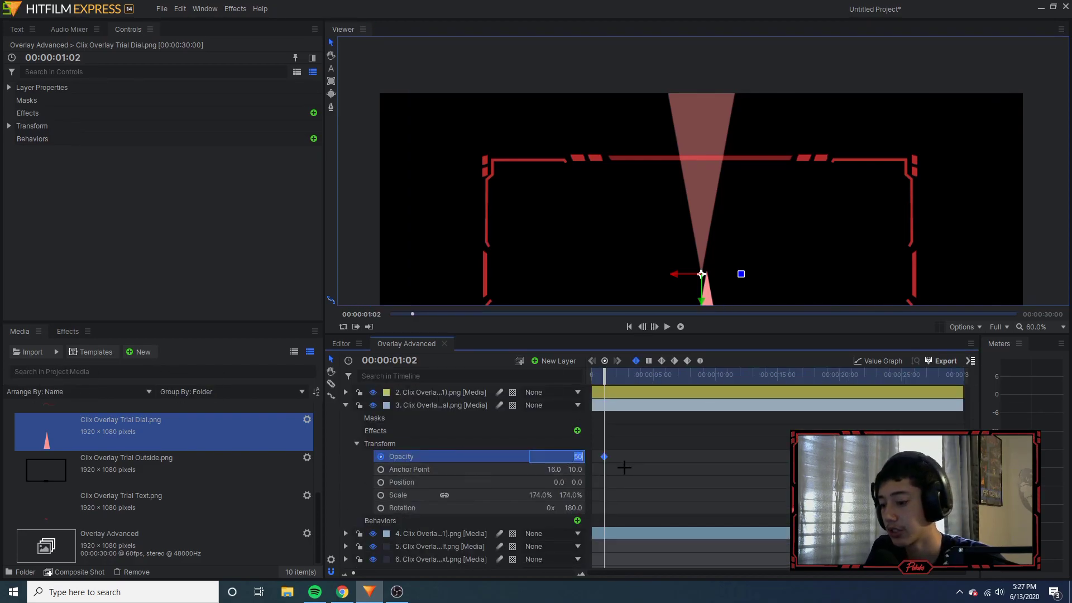
text(0)
key(Return)
click(654, 327)
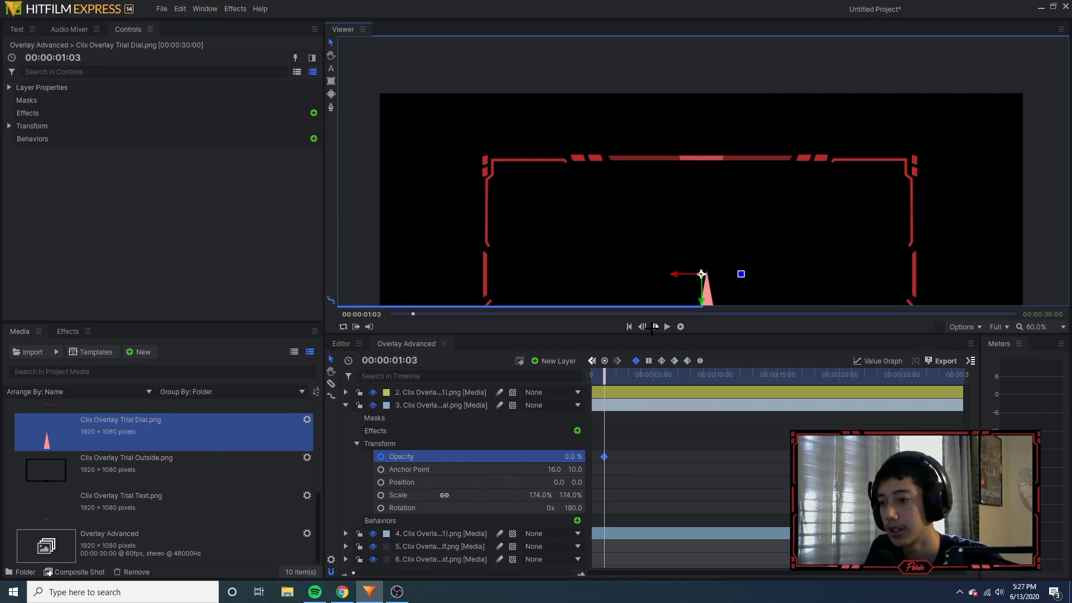
click(574, 456)
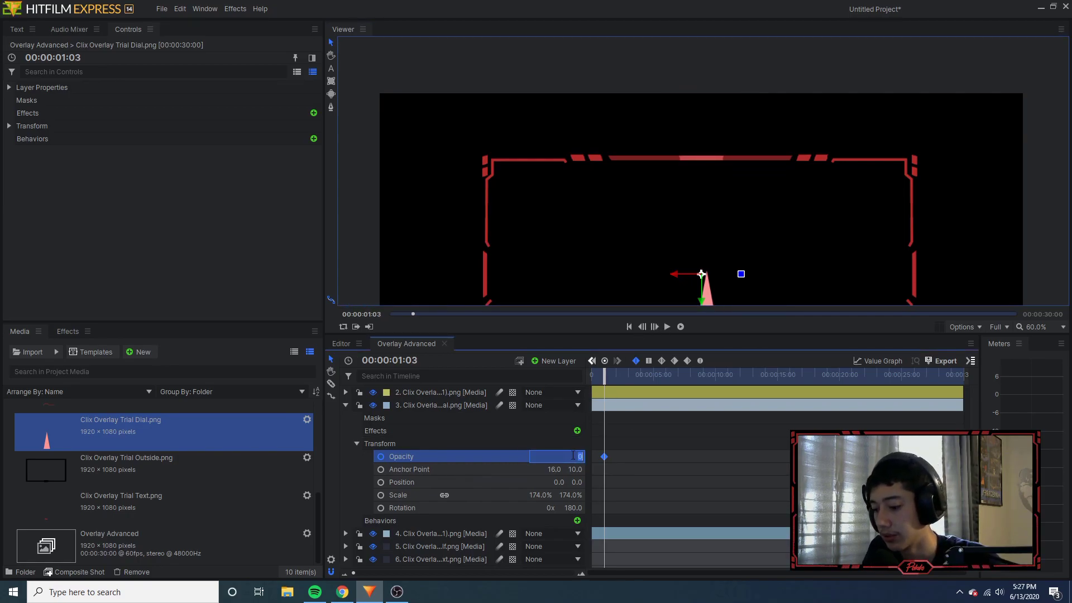
key(Return)
- Keyframe the blue-labelled dial's rotation at 00:00:01:02 and set it to 229° at about 00:00:03:03
mouse_move(605, 378)
mouse_down()
mouse_move(596, 379)
mouse_move(605, 384)
mouse_up()
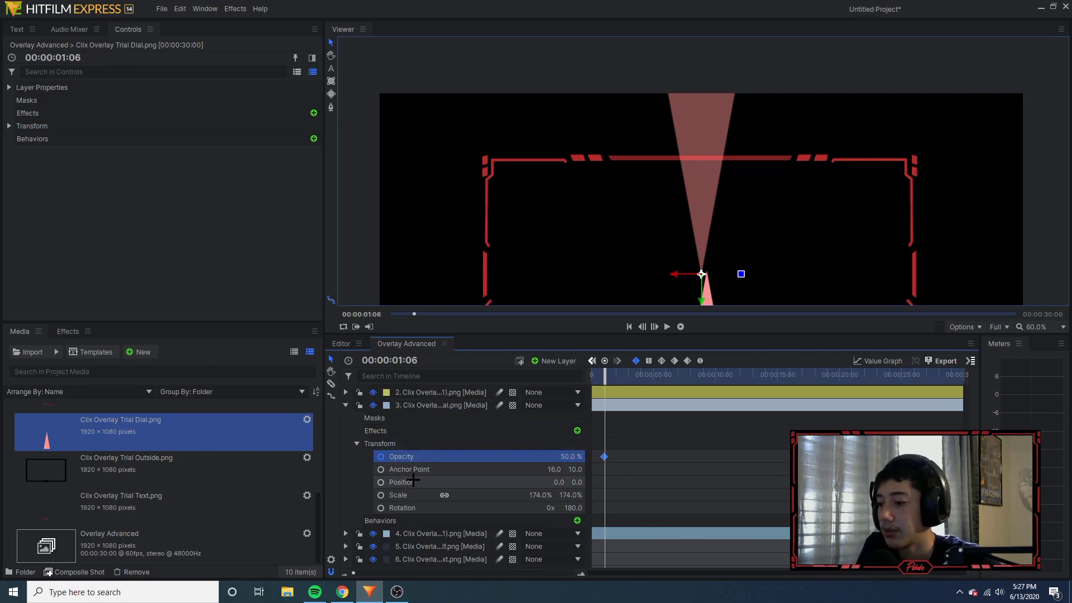
click(642, 327)
click(642, 327)
click(643, 327)
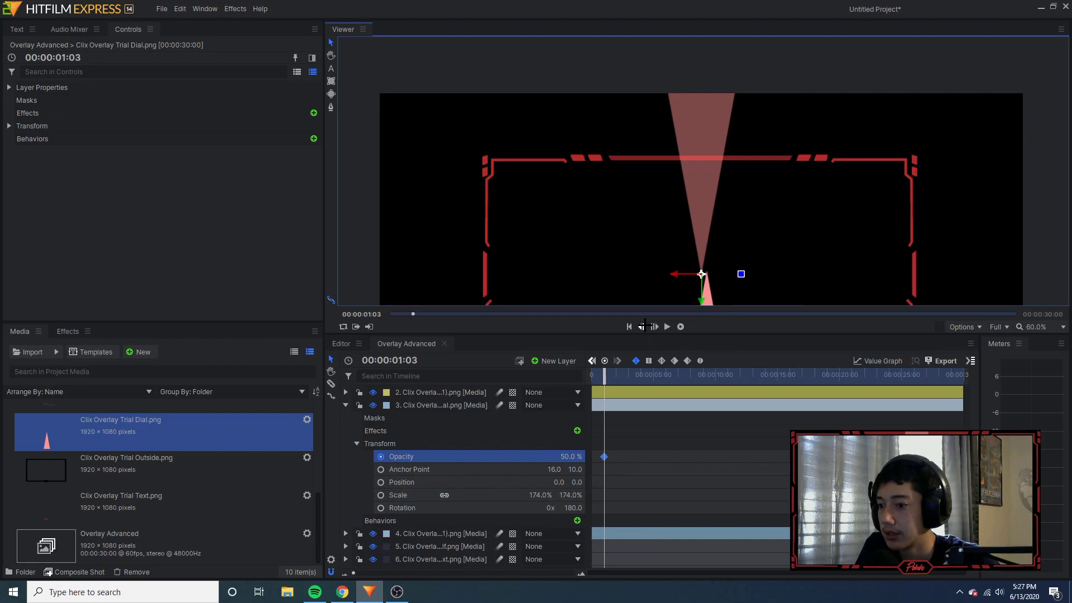
click(643, 327)
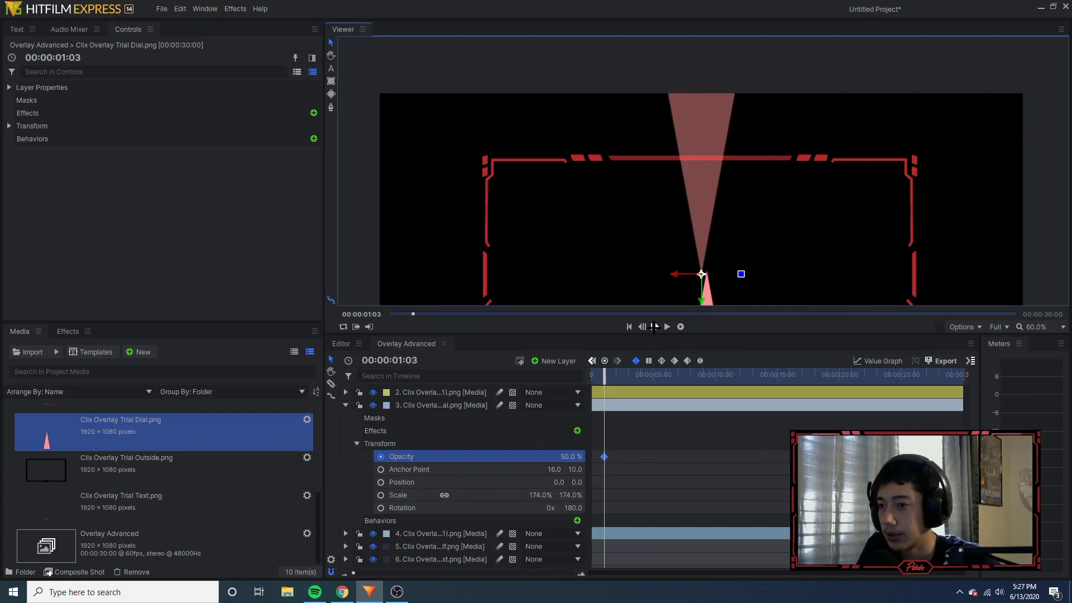
click(643, 328)
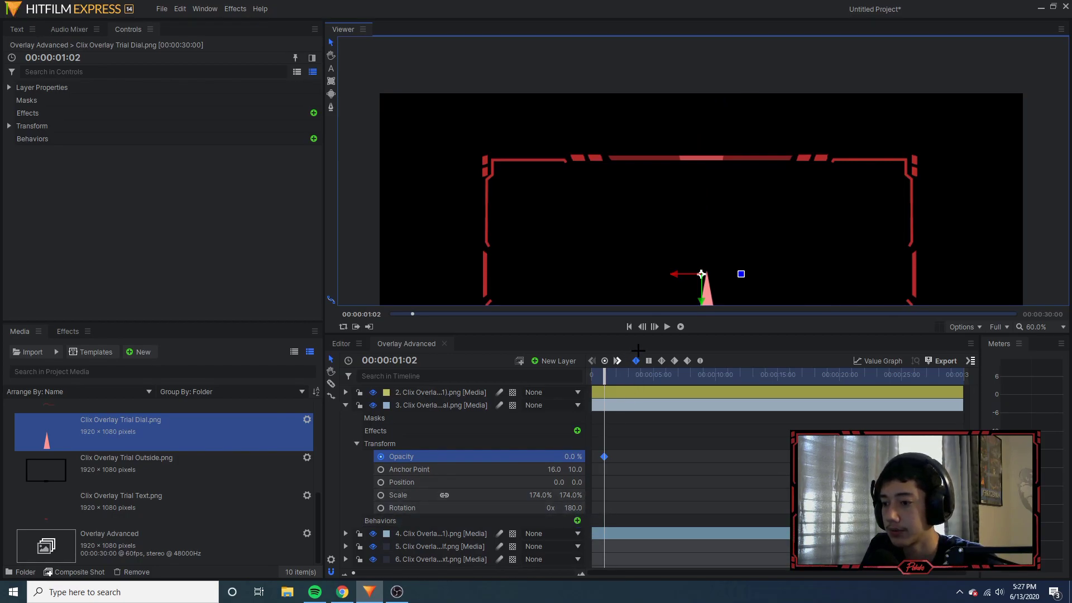
click(380, 508)
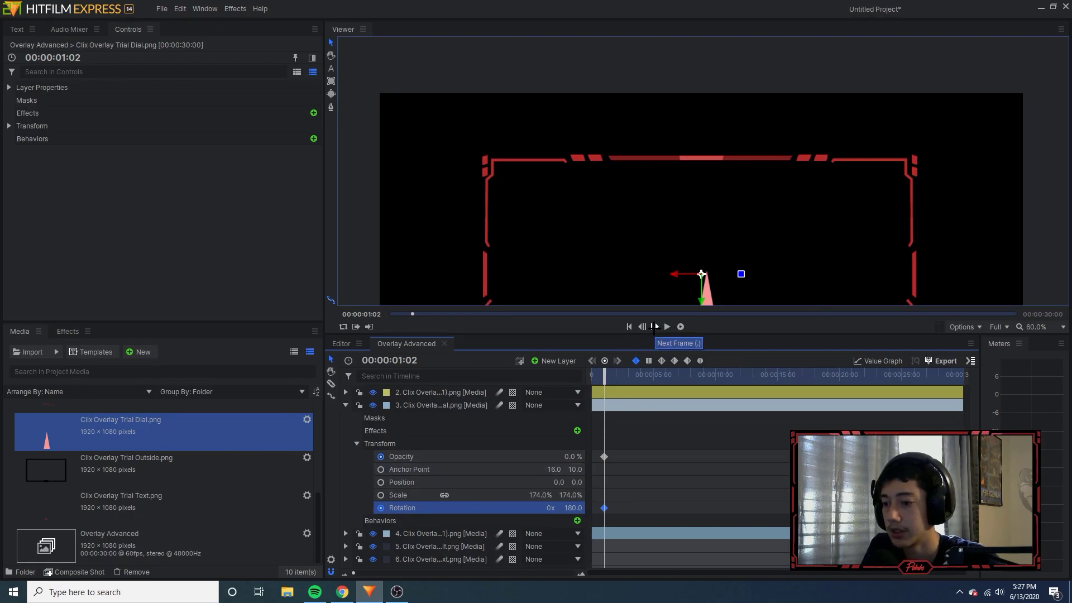
drag(608, 381, 632, 382)
mouse_move(574, 509)
mouse_down()
mouse_move(602, 508)
mouse_move(576, 508)
mouse_up()
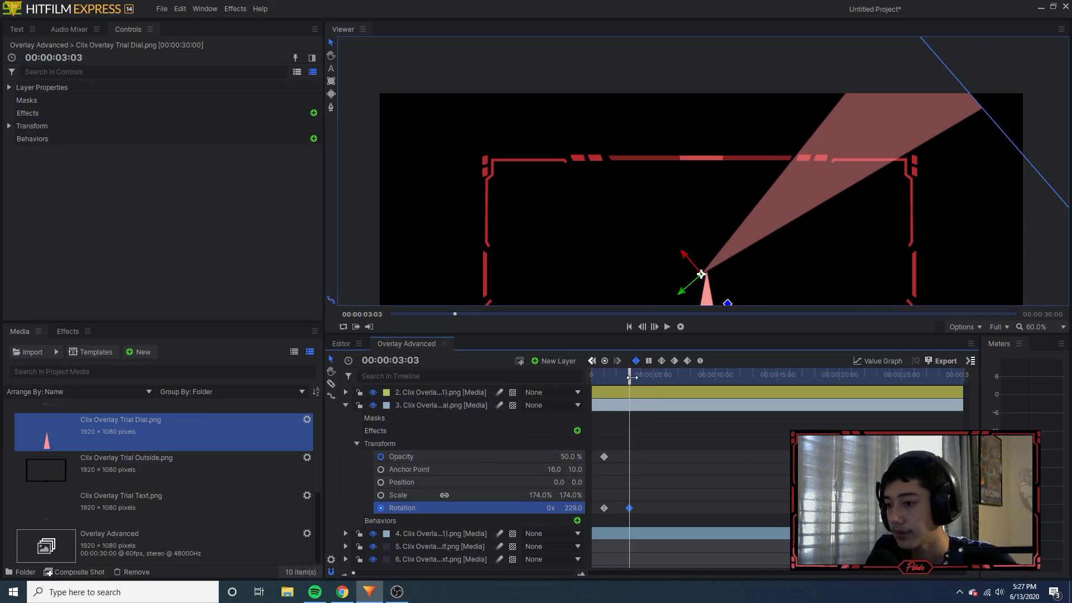
- Apply the Set Matte effect to the blue-labelled Trial Dial layer
click(67, 331)
drag(72, 411, 323, 437)
drag(456, 406, 458, 416)
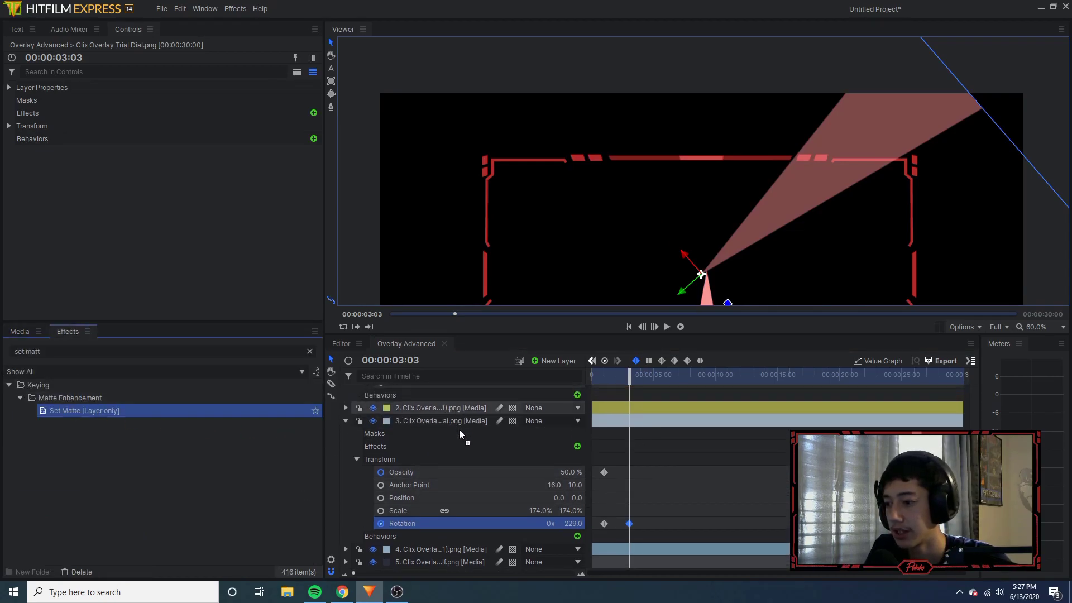
drag(456, 474, 465, 420)
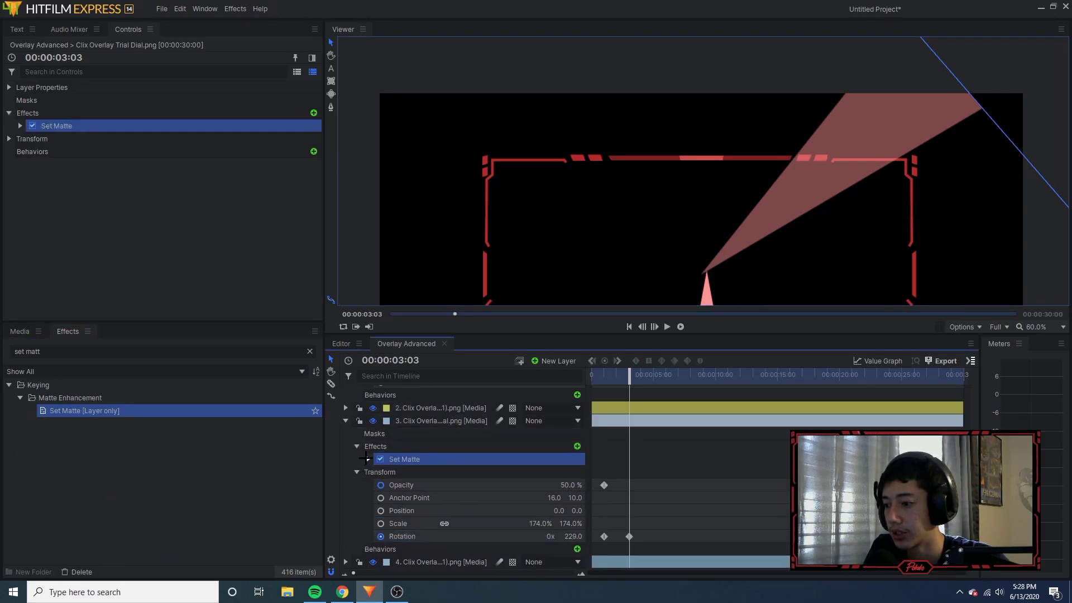
- Set the blue-labelled dial's matte source layer to 4. Clix Overlay Top (1).png and the matte source to Saturation
click(513, 476)
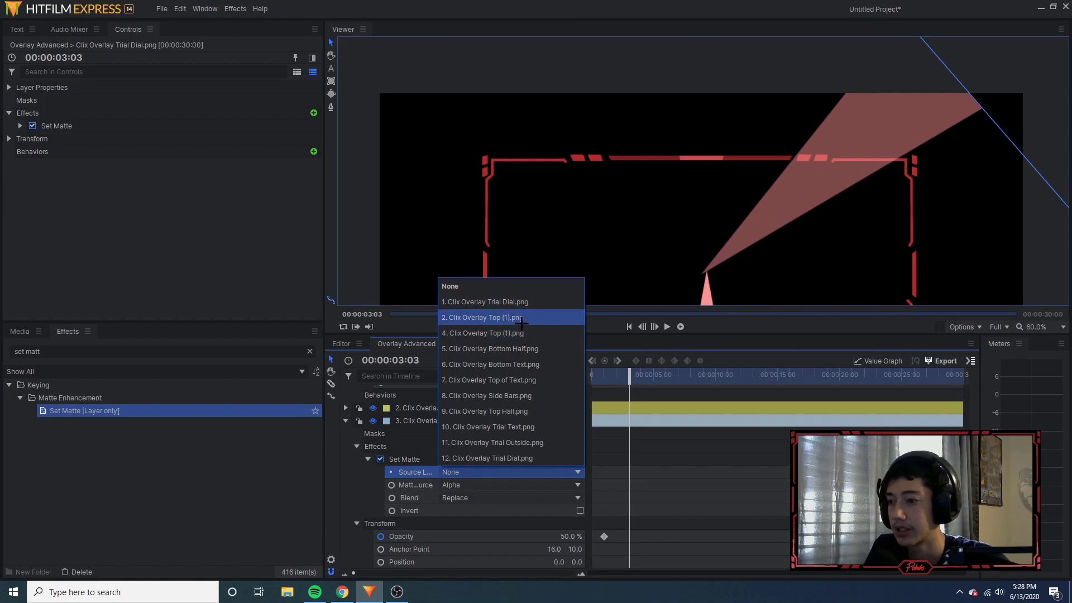
click(520, 334)
click(600, 376)
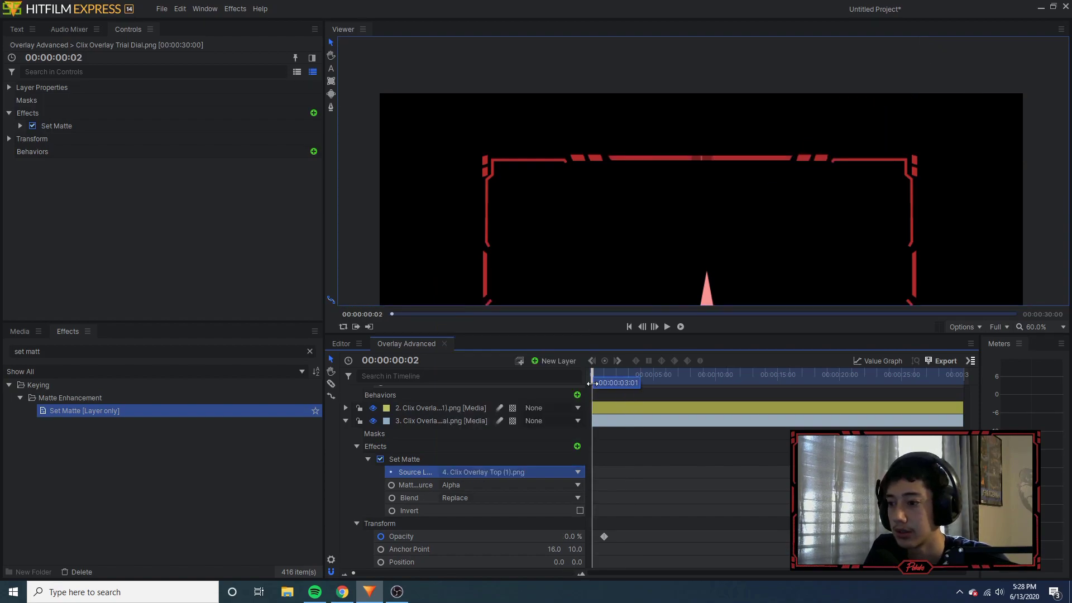
click(449, 485)
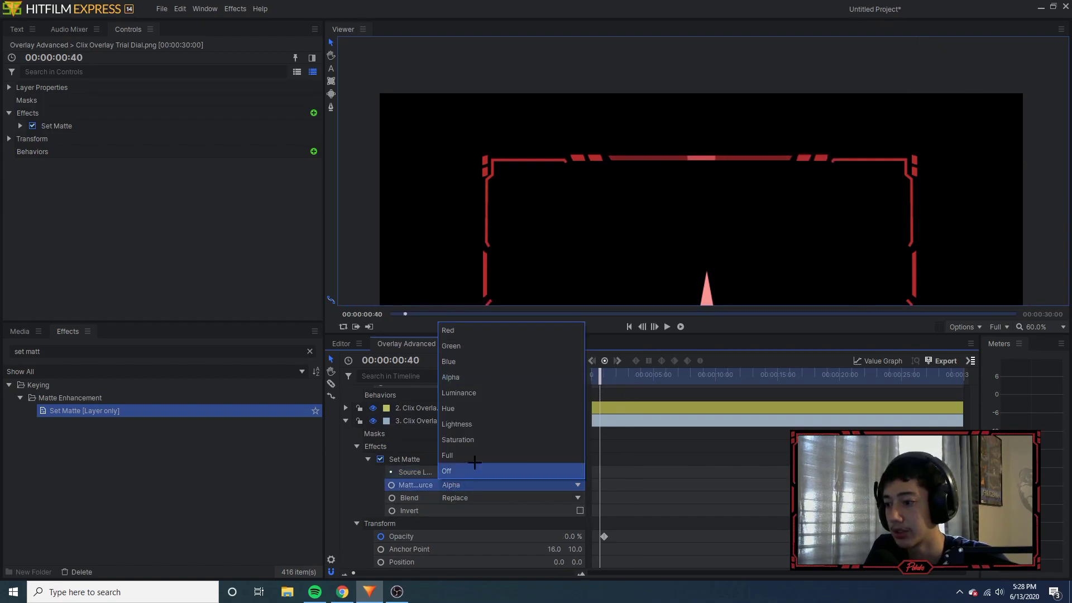
click(464, 472)
- Trim the topmost Trial Dial and the Top (1) layer beneath it to end at 00:00:01:02
drag(601, 378, 605, 378)
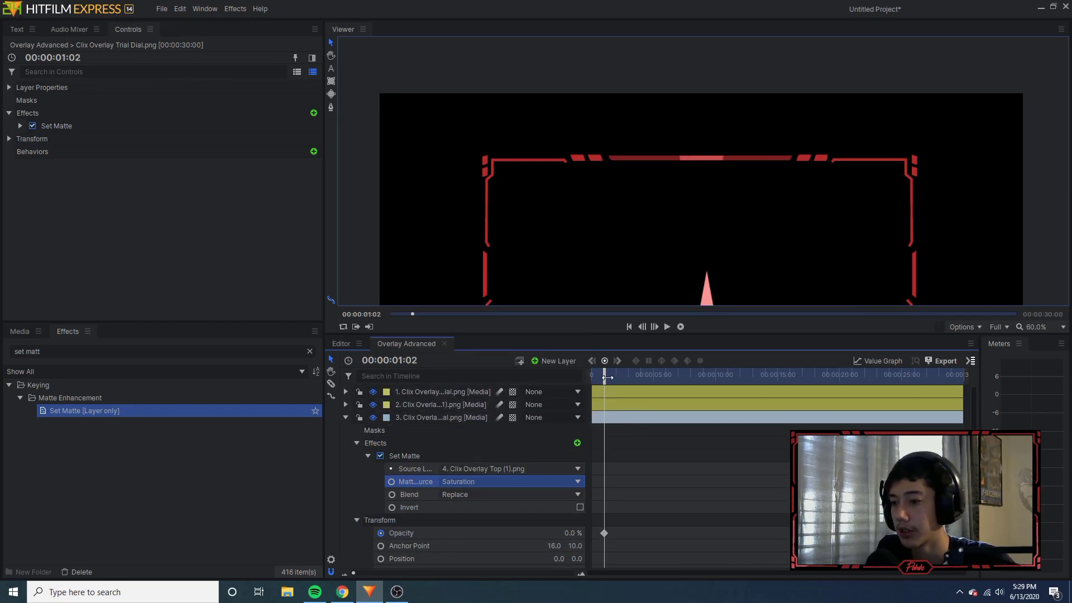
click(655, 327)
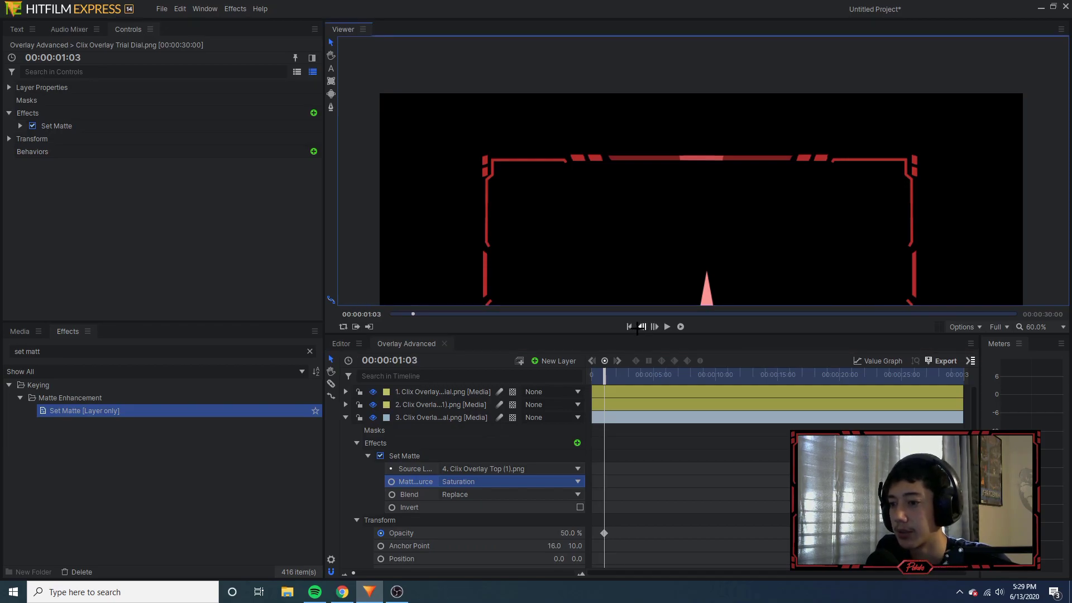
click(642, 326)
drag(962, 394, 604, 394)
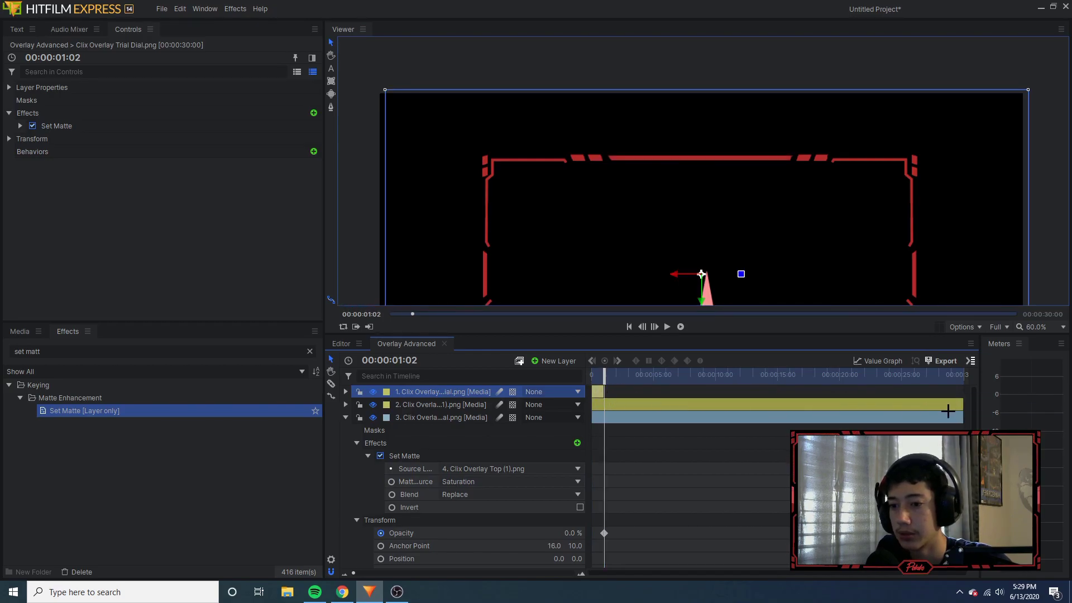
drag(961, 406, 589, 392)
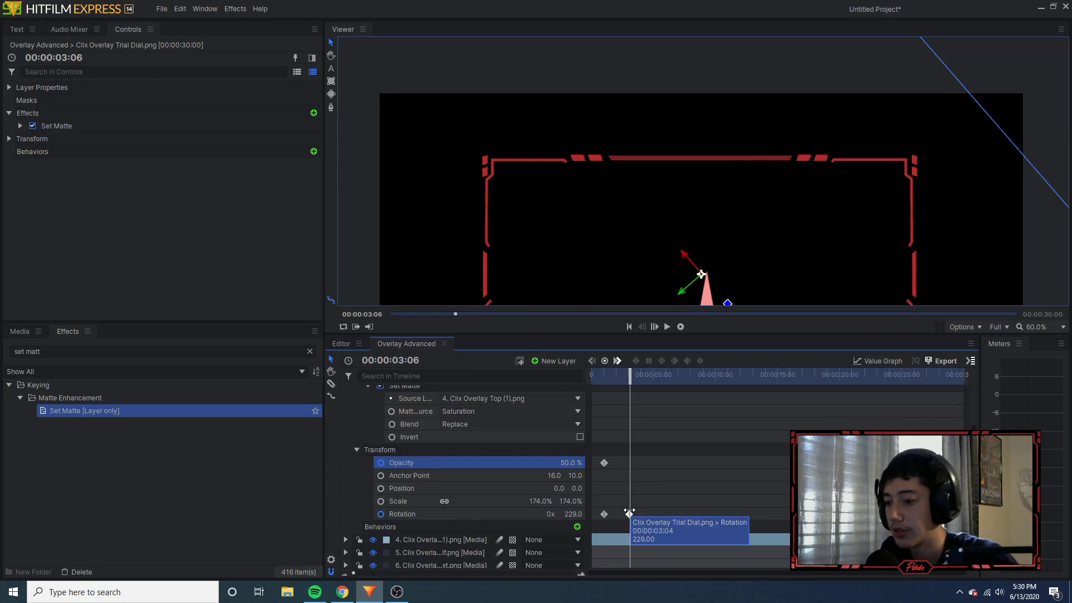
- Move the blue-labelled dial's second rotation keyframe slightly earlier and play the animation from the start
click(623, 514)
drag(624, 375, 592, 375)
key(space)
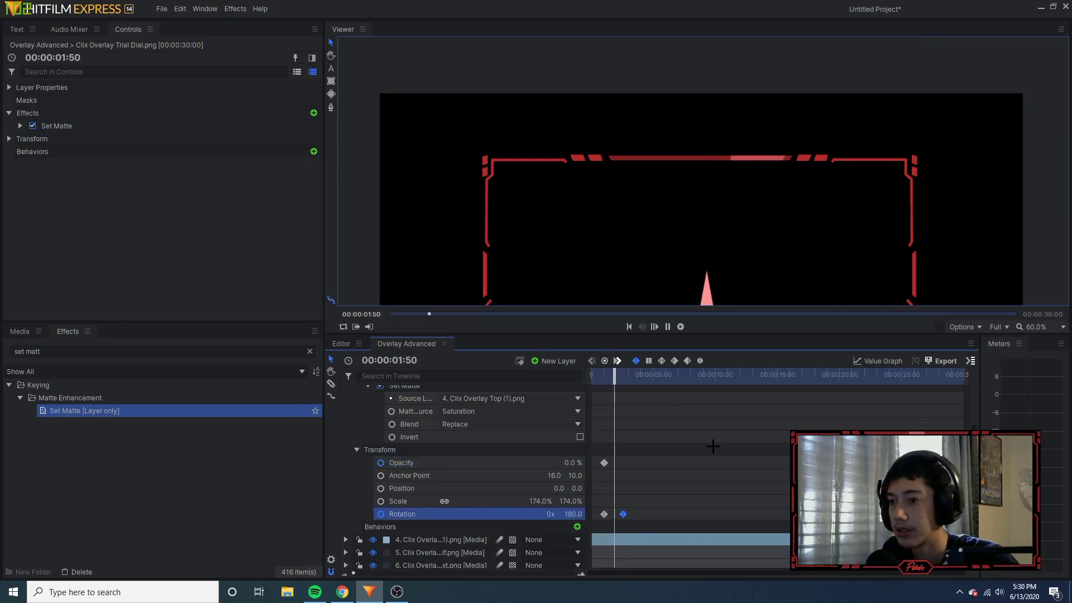
- Stop the playback, collapse the blue-labelled dial layer, and give the Clix Overlay Top Half layer a bright blue label
key(space)
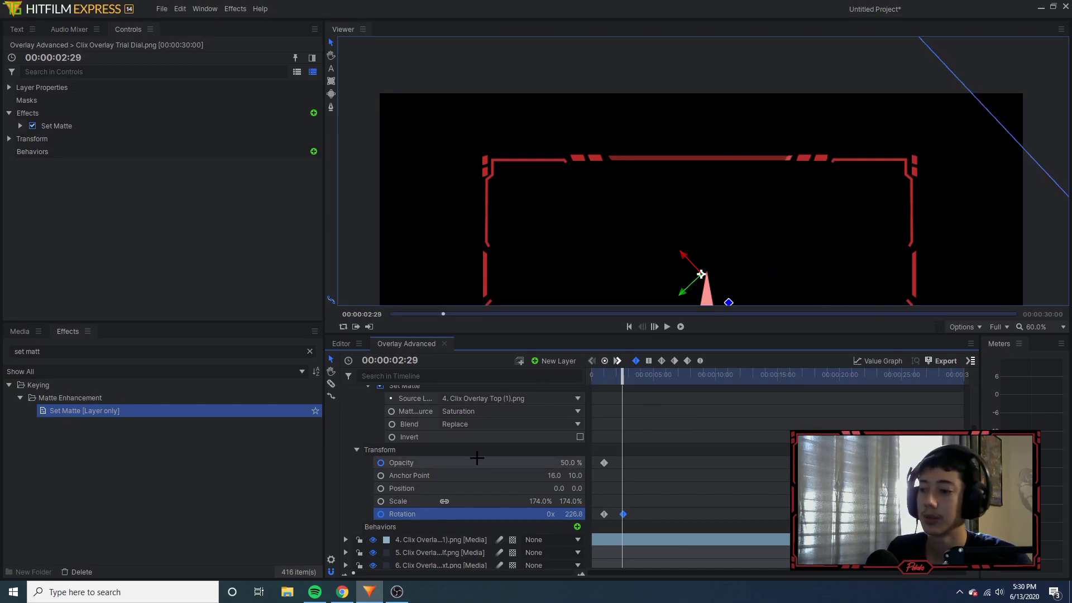
scroll(373, 455, up, 2)
click(346, 417)
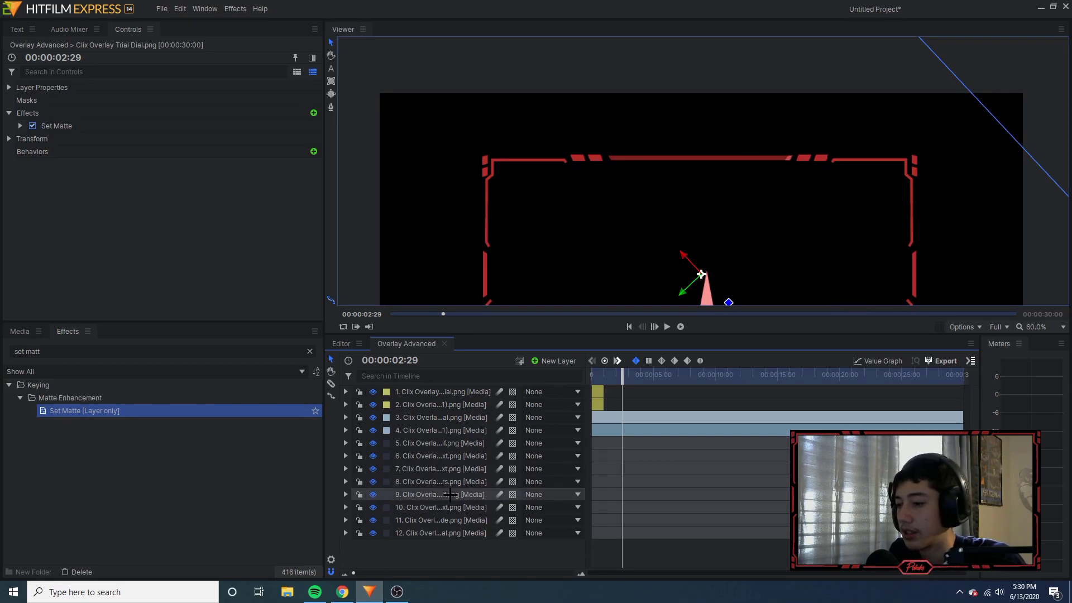
click(385, 495)
click(384, 495)
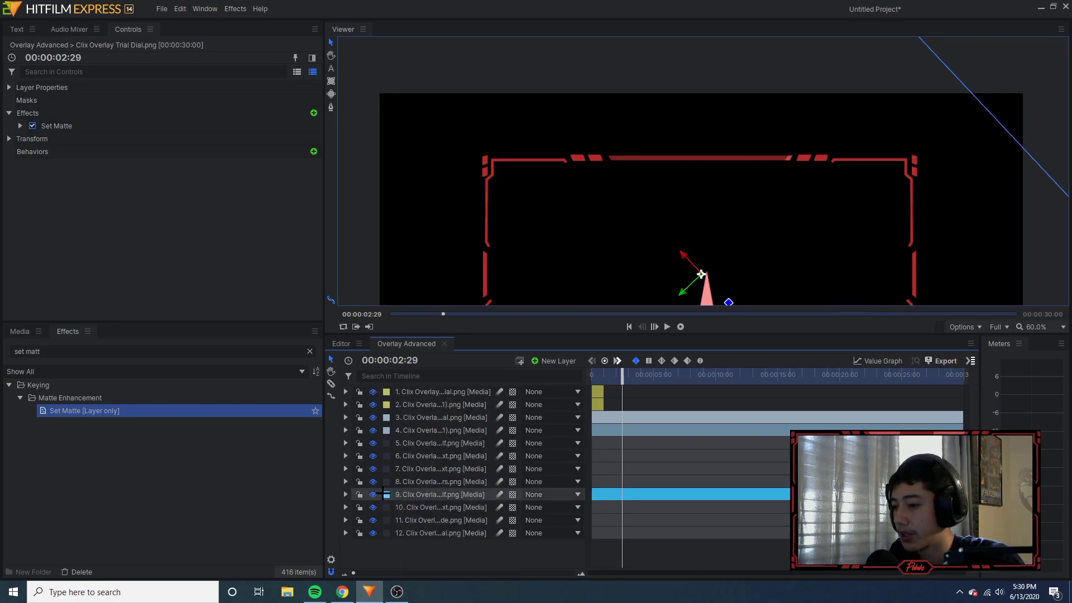
- Add another Clix Overlay Trial Dial.png directly above the Top Half layer and give it the same bright blue label
click(20, 331)
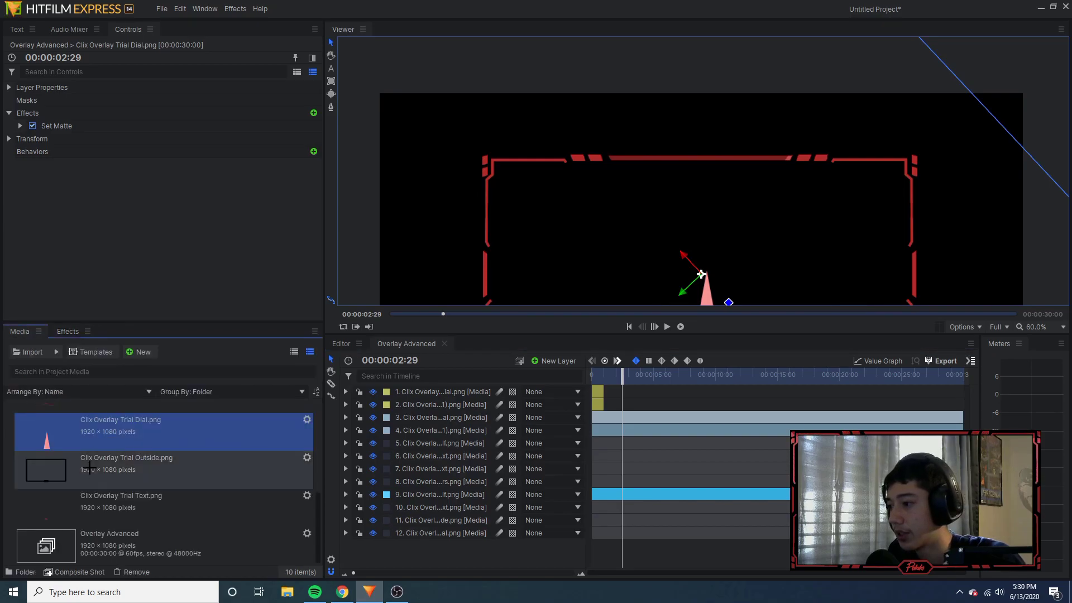
drag(396, 474, 410, 487)
click(386, 494)
click(486, 535)
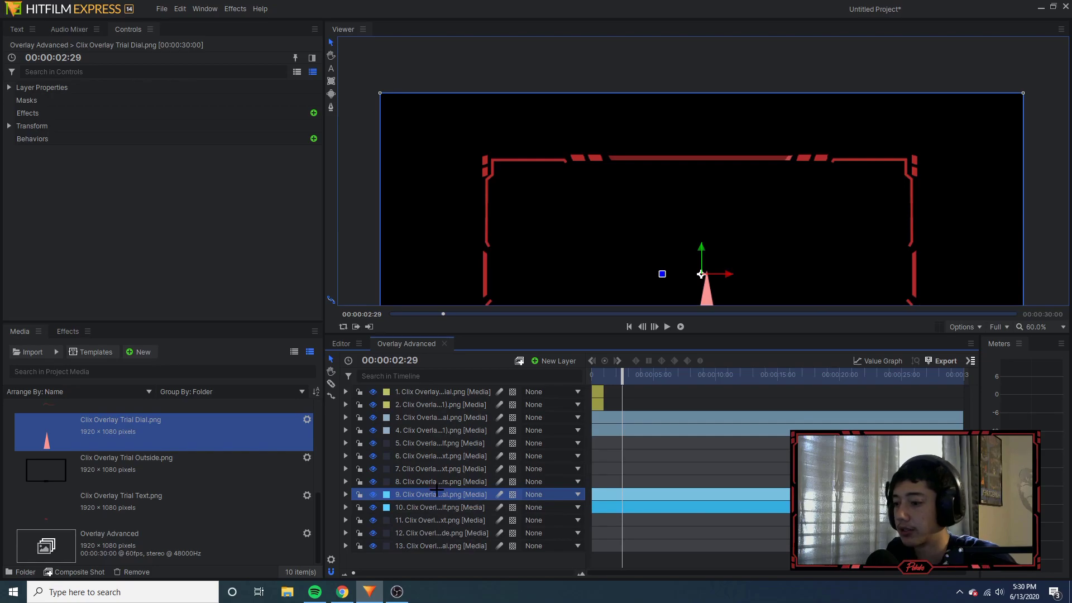
- Set the new bright-blue dial's opacity to 50%, its scale to 174% and its rotation to 211°
click(346, 494)
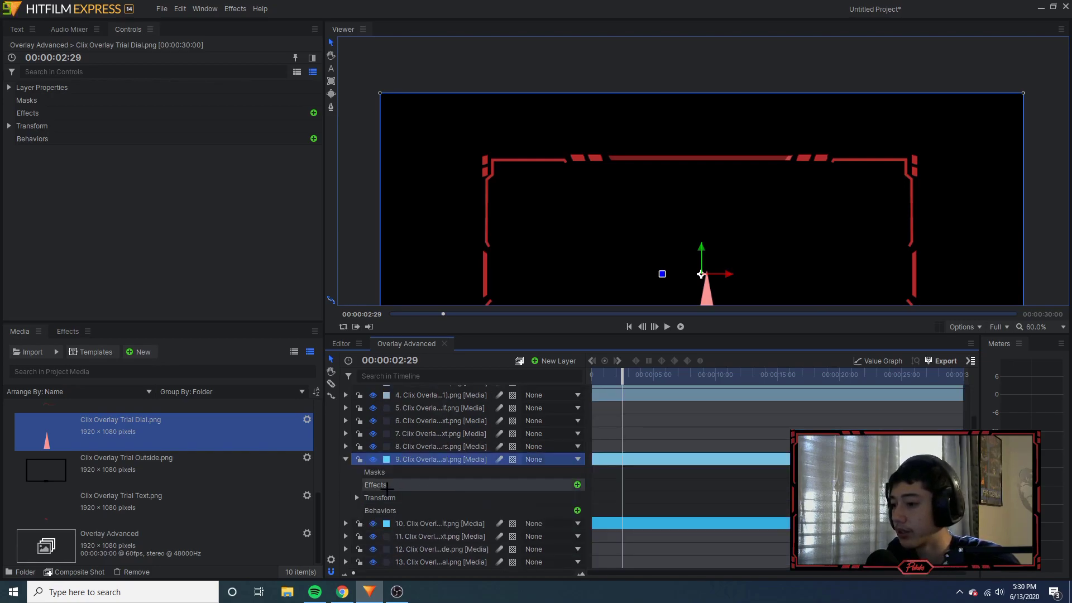
click(357, 494)
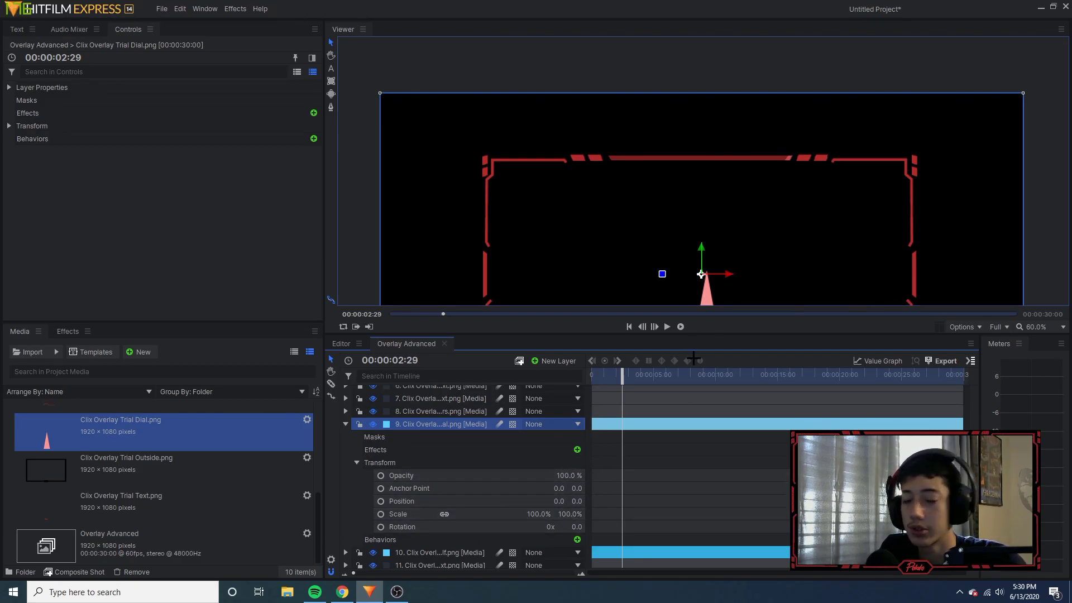
click(567, 475)
text(50)
key(Return)
click(545, 514)
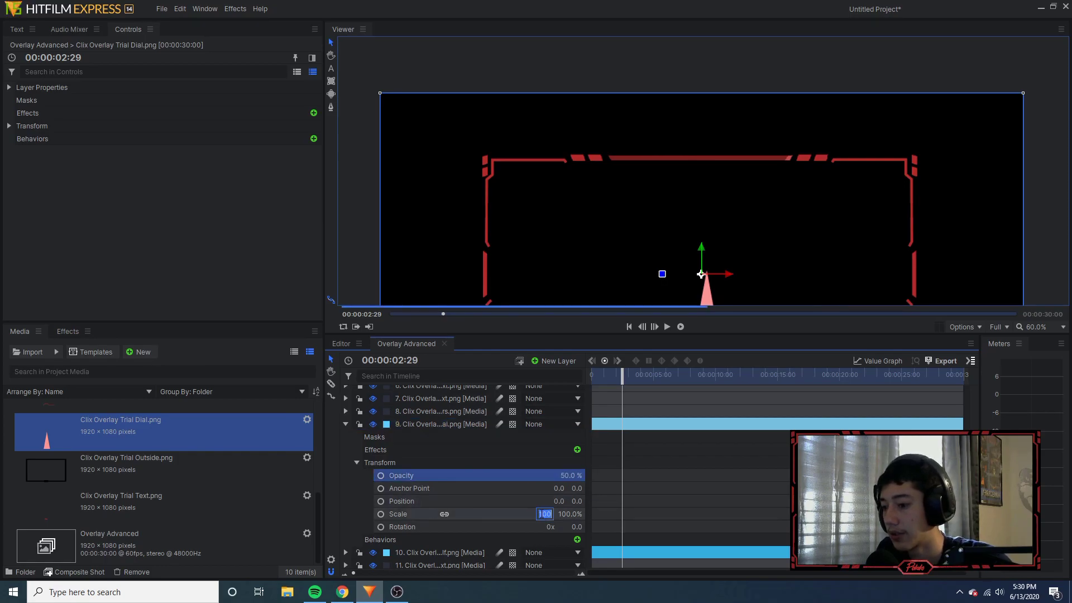
text(174)
drag(624, 380, 627, 384)
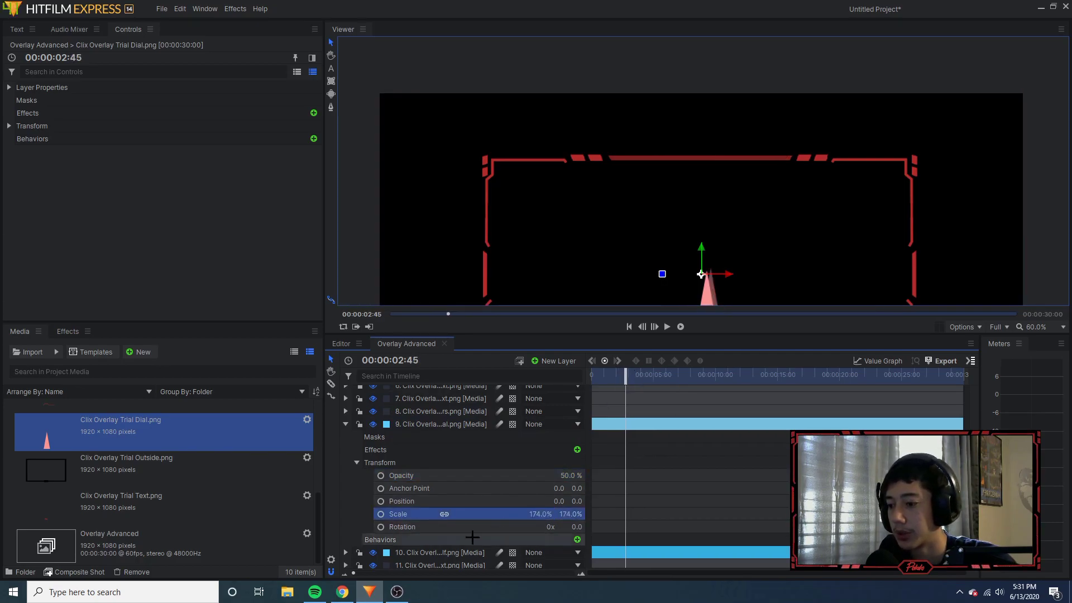
drag(575, 527, 631, 526)
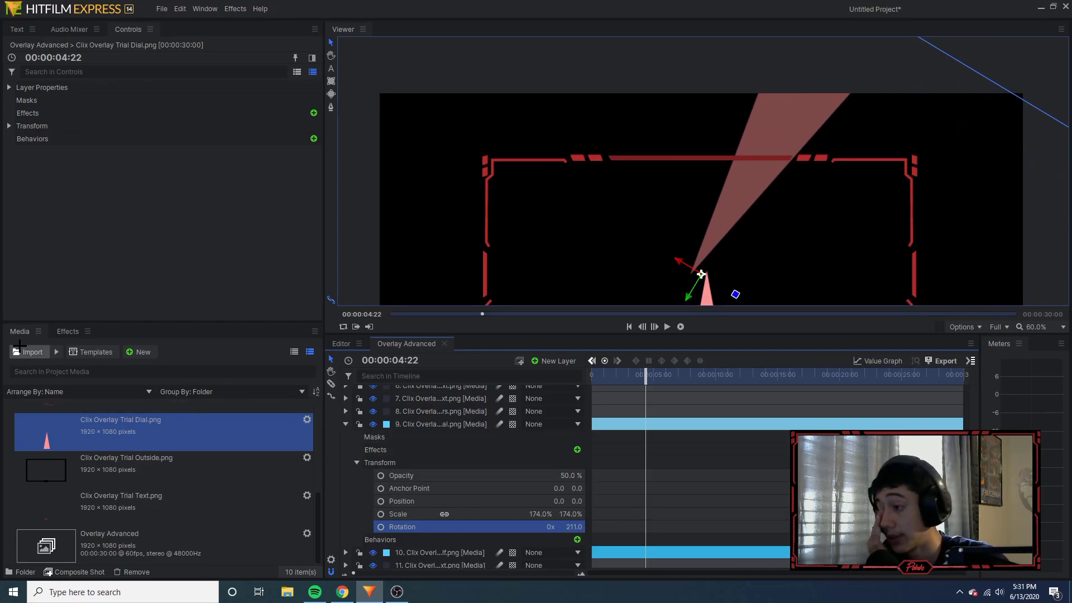
- Apply Set Matte to the bright-blue dial with 10. Clix Overlay Top Half.png as source layer and Saturation as matte source
click(58, 333)
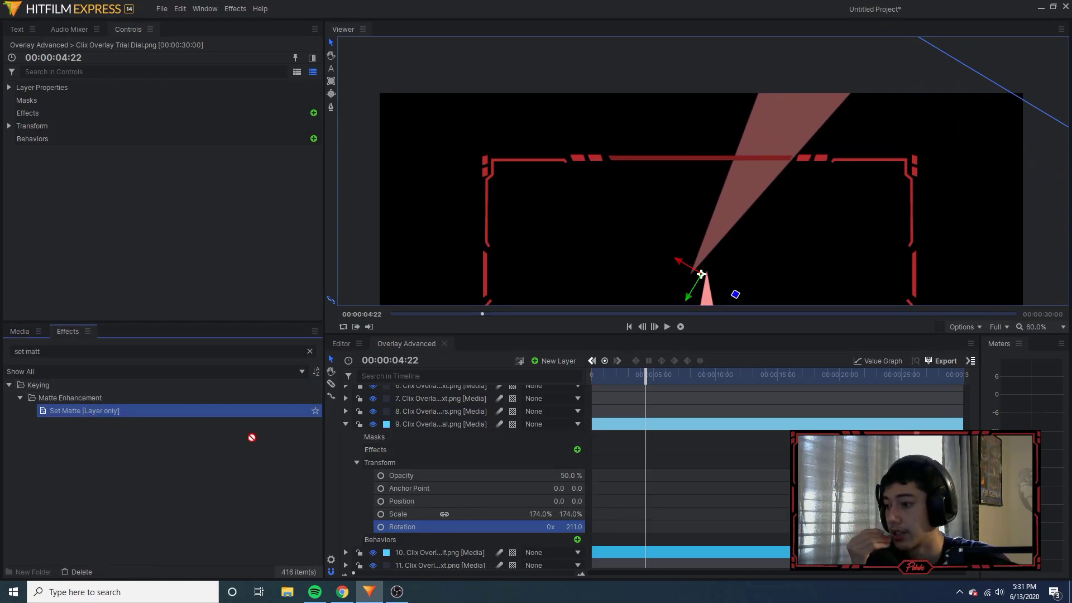
drag(449, 430, 451, 425)
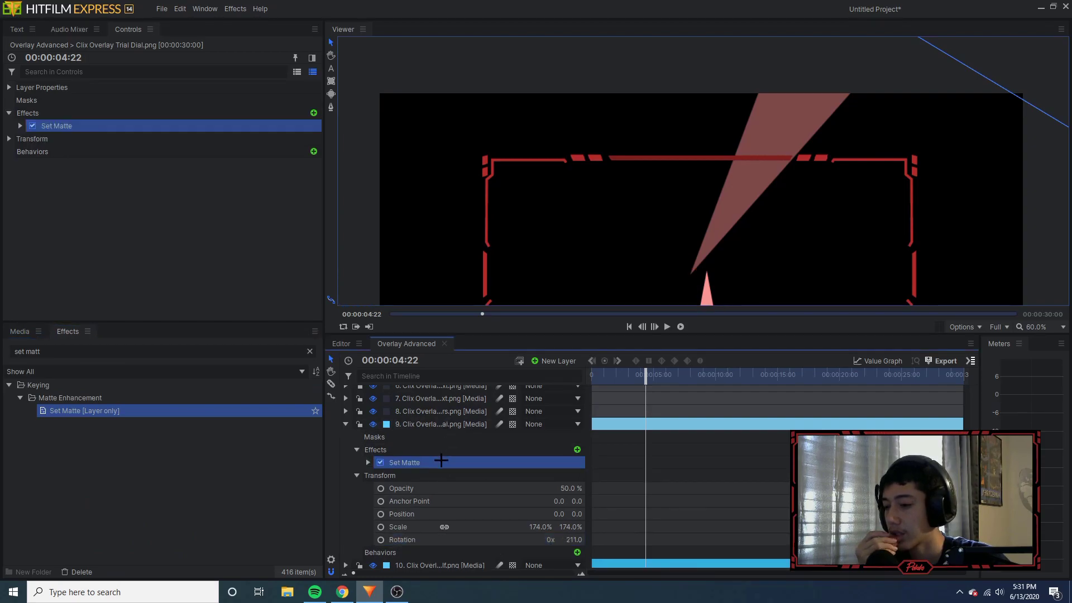
click(490, 475)
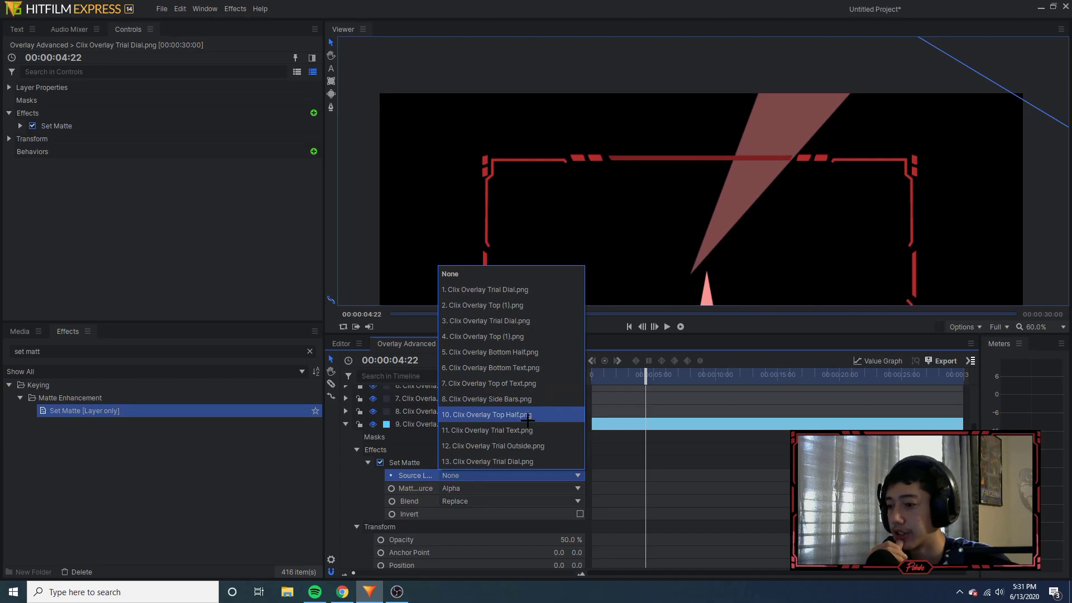
click(532, 414)
click(472, 488)
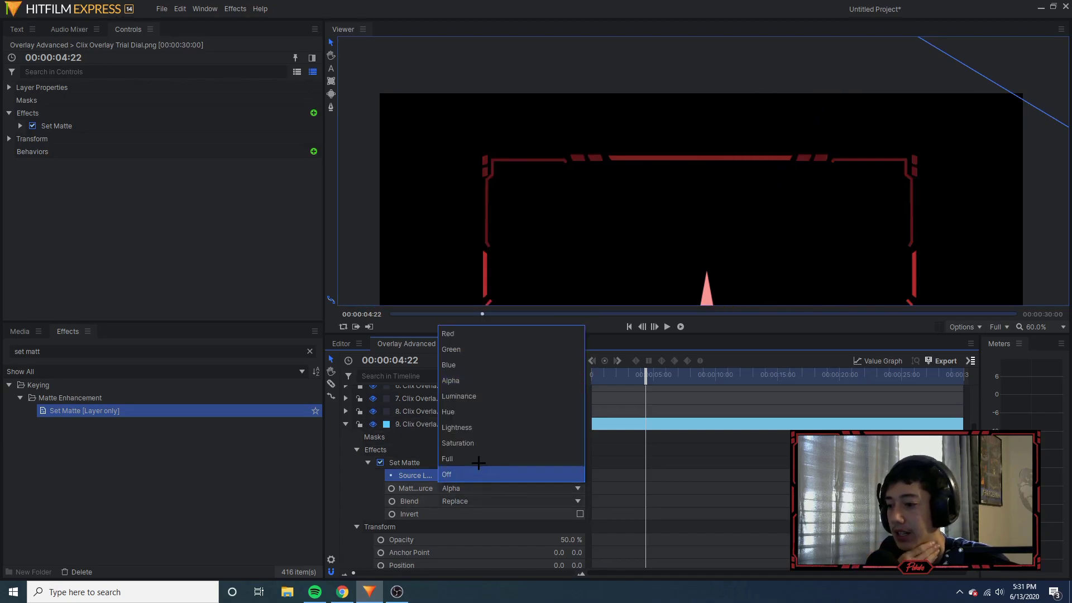
click(469, 444)
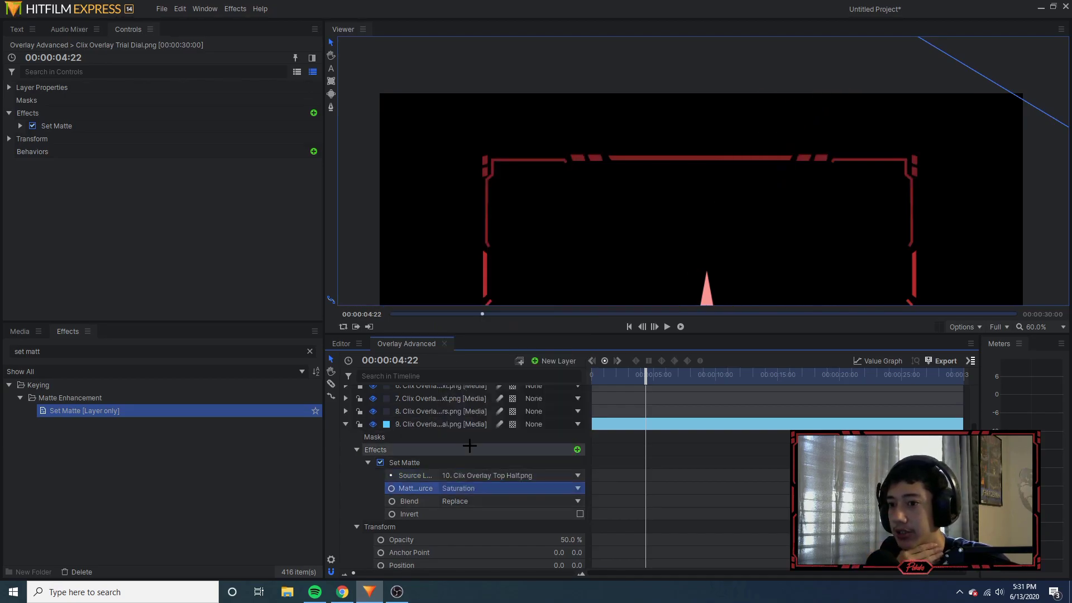
- Keyframe the bright-blue dial's rotation at 211° at 00:00:02:48 and at 276° at 00:00:04:06
click(357, 449)
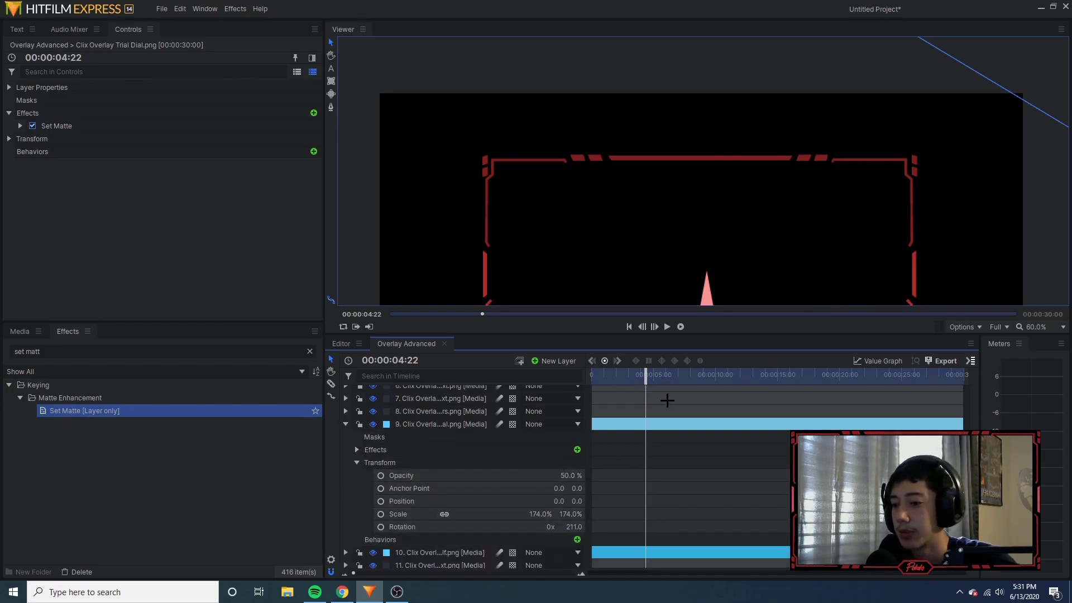
drag(640, 376, 616, 384)
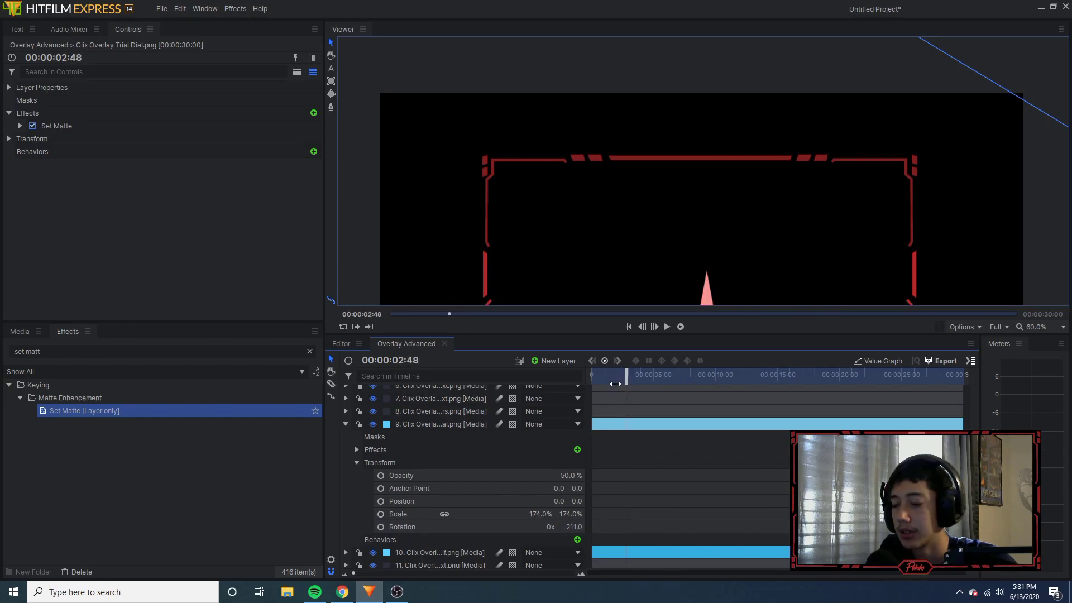
click(380, 527)
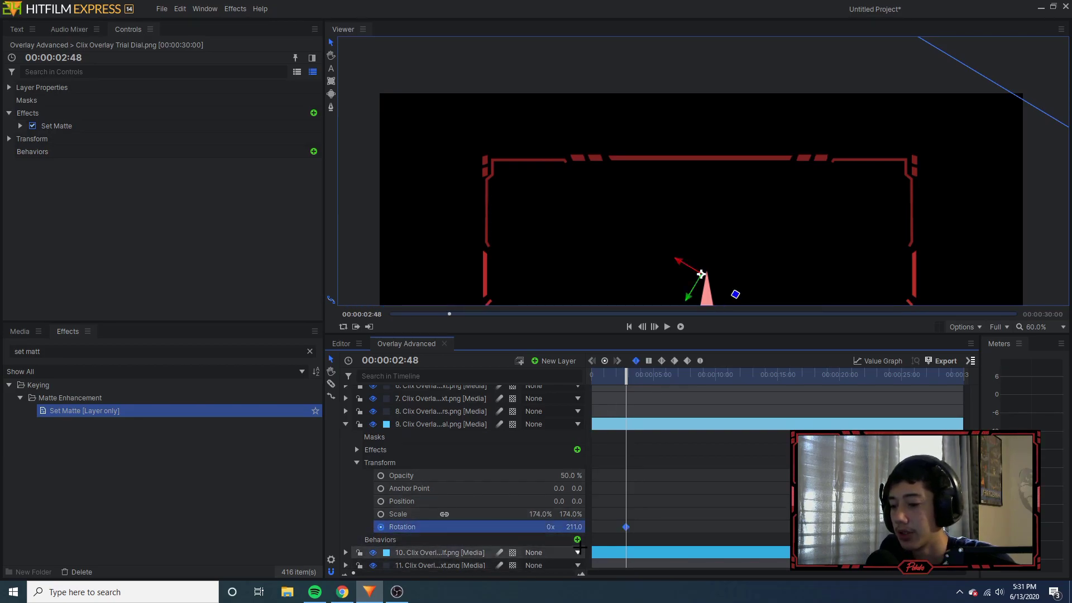
drag(637, 375, 642, 379)
drag(574, 527, 611, 527)
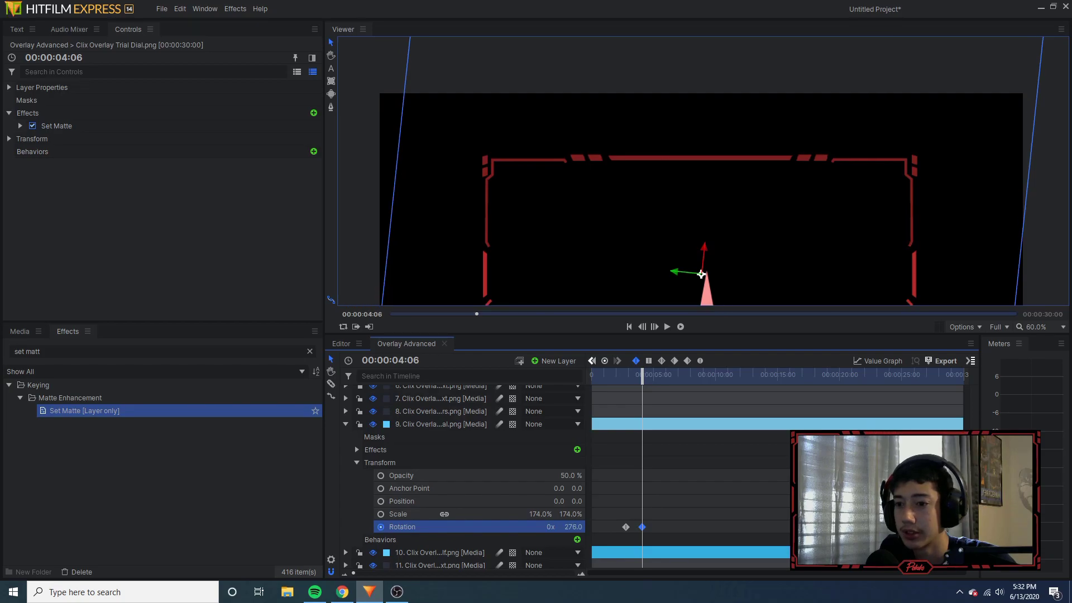
- Play the animation from the start and move the bright-blue dial's second rotation keyframe to about five seconds
drag(643, 375, 551, 381)
key(space)
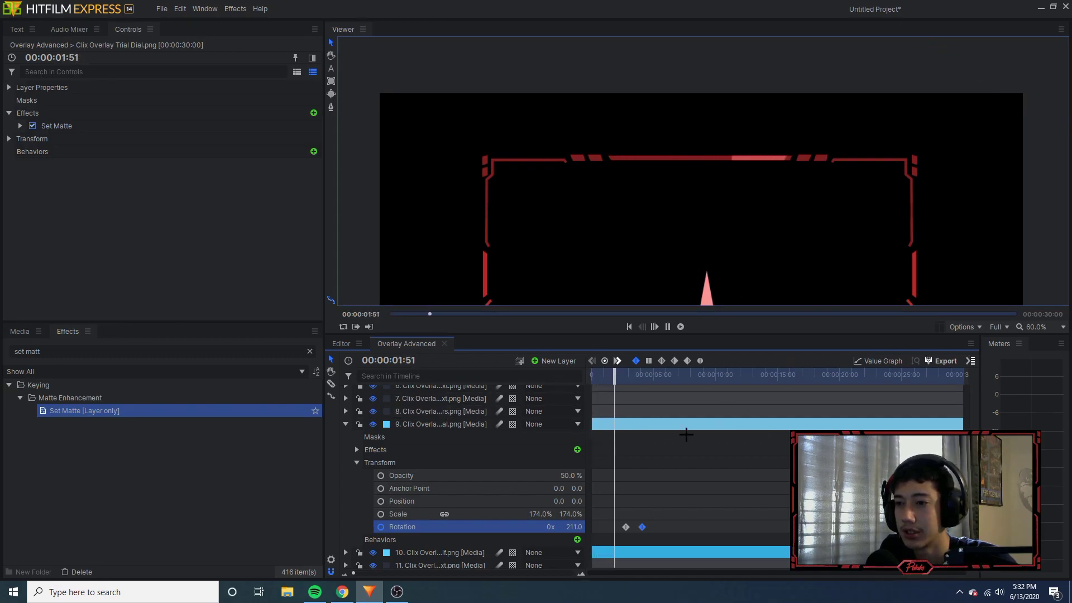
key(space)
drag(642, 527, 653, 527)
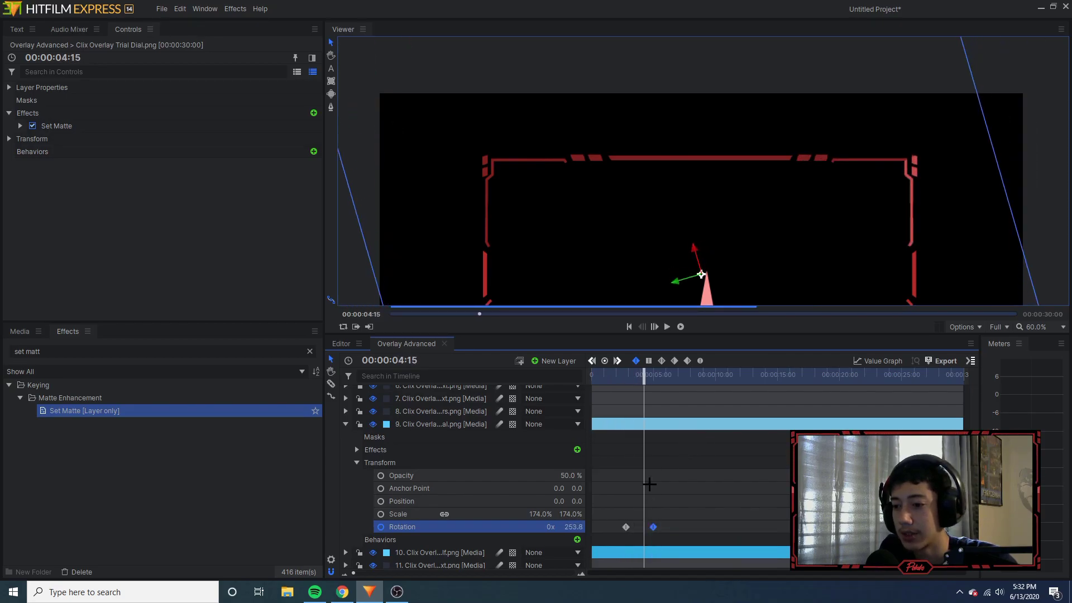
- Replay the animation to check the slower sweep, return the playhead to the start, and collapse the bright-blue dial layer
drag(644, 374, 591, 380)
key(space)
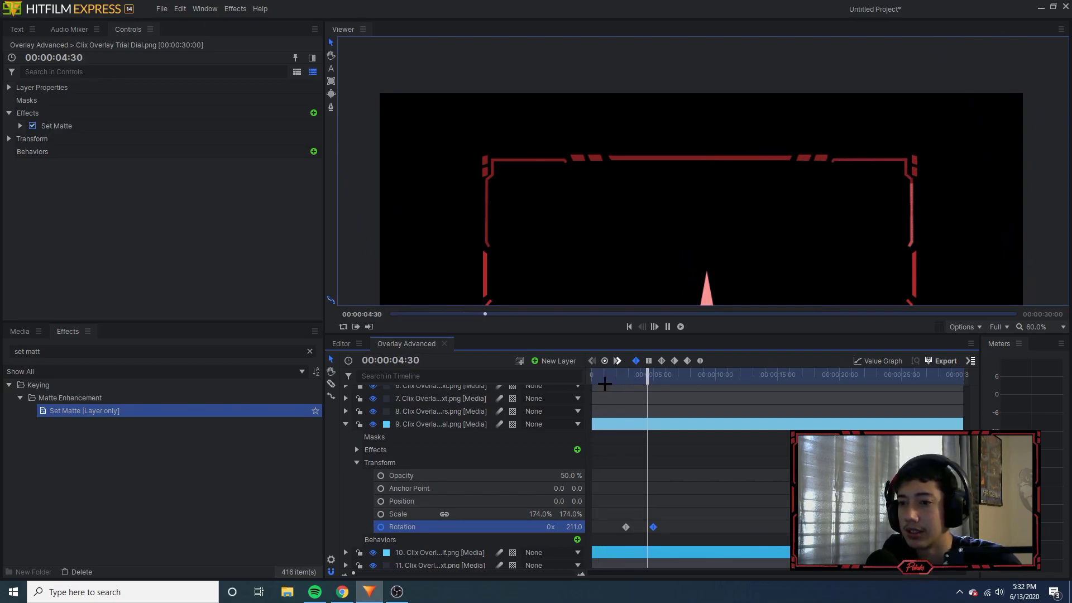
key(space)
drag(655, 374, 591, 374)
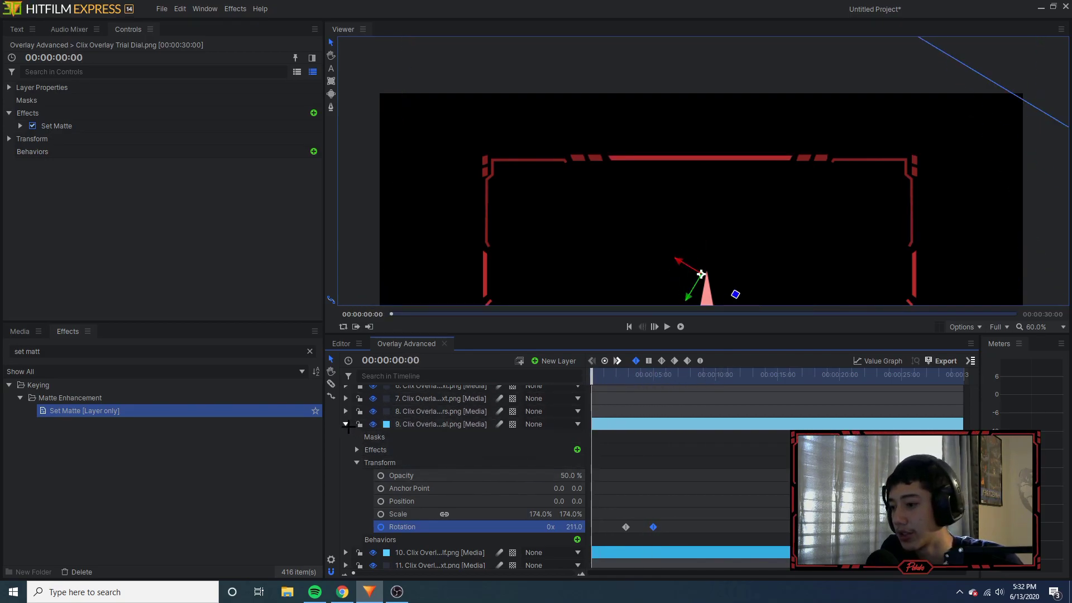
click(346, 424)
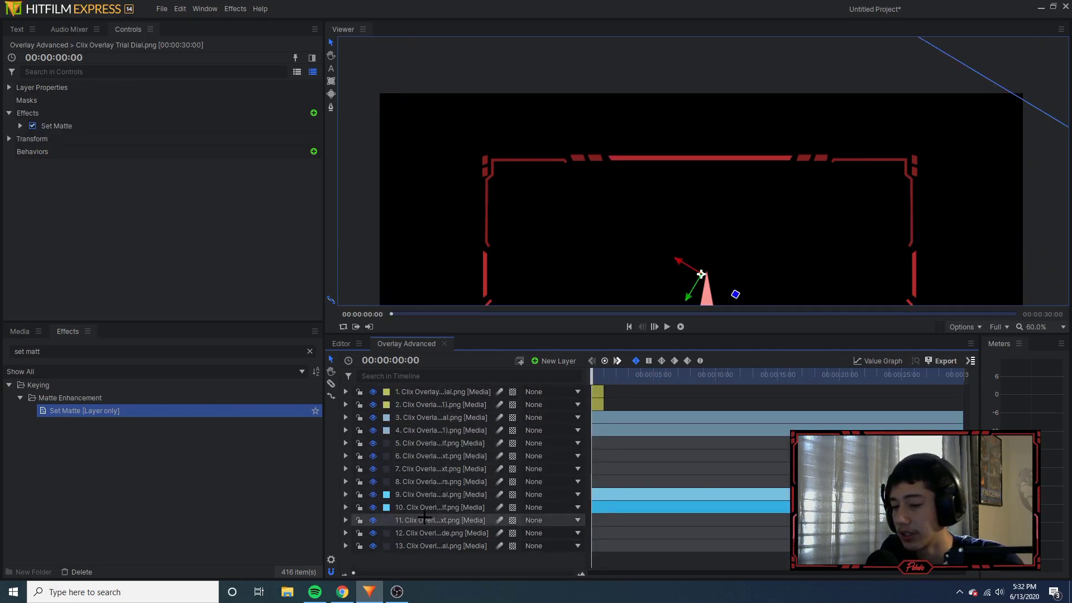
- Set the Set Matte source layer of the dial above the side bars to 9. Clix Overlay Side Bars.png
scroll(782, 224, down, 3)
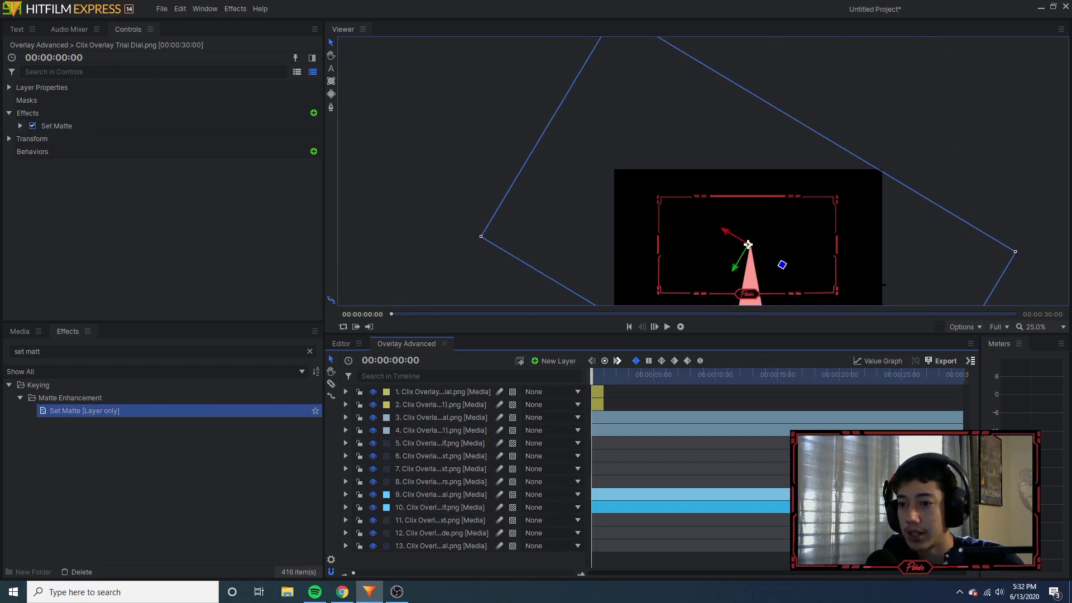
scroll(749, 244, up, 4)
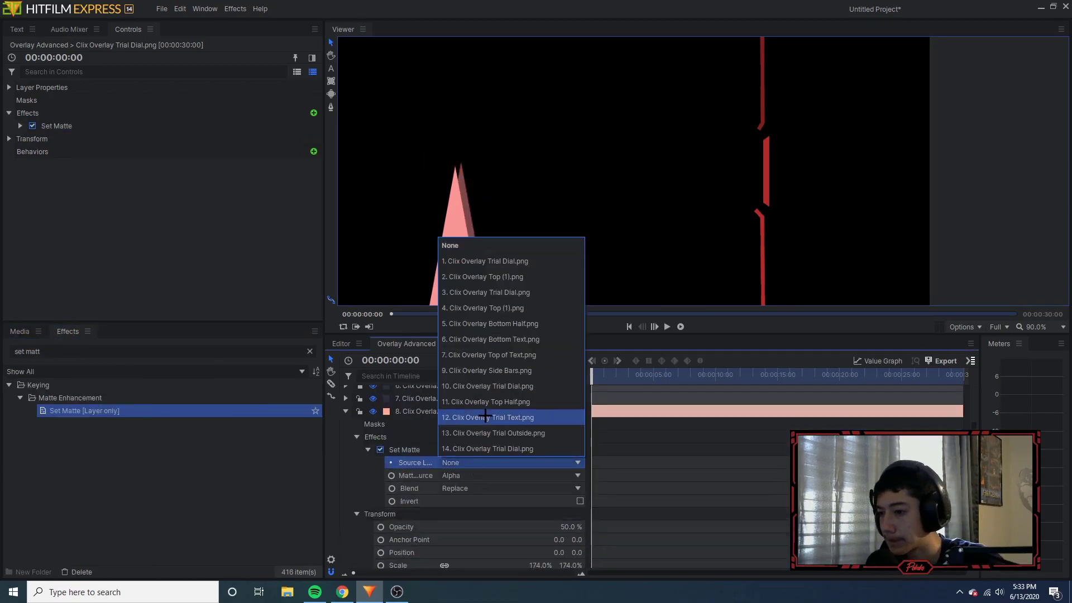
click(490, 415)
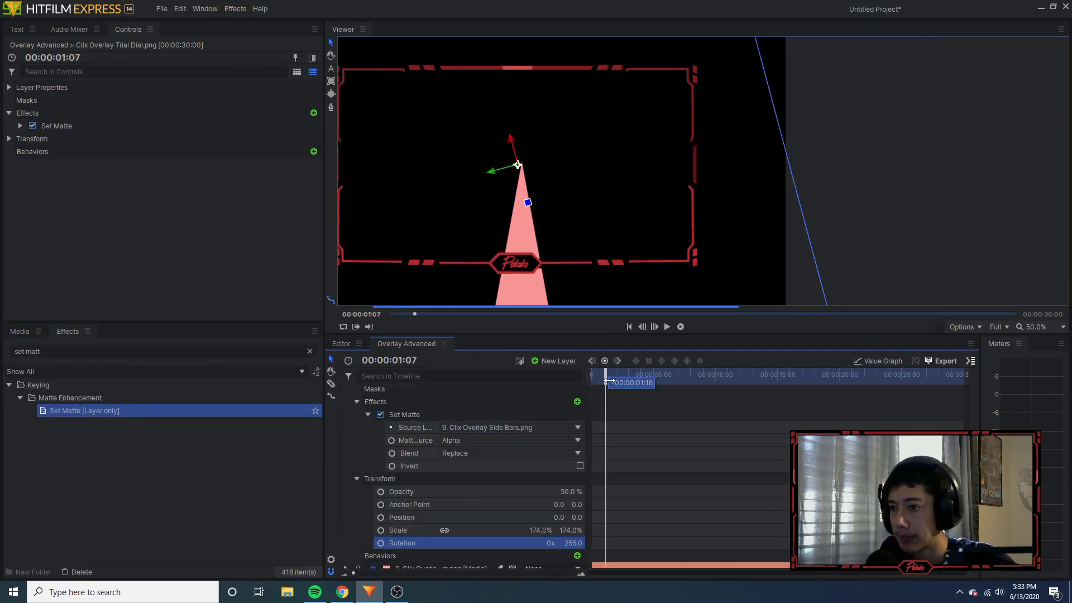
- Animate the Side Bars dial's rotation to 291° and the pink-labelled Bottom Half dial's rotation to 335° at 00:00:10:02
drag(682, 375, 707, 380)
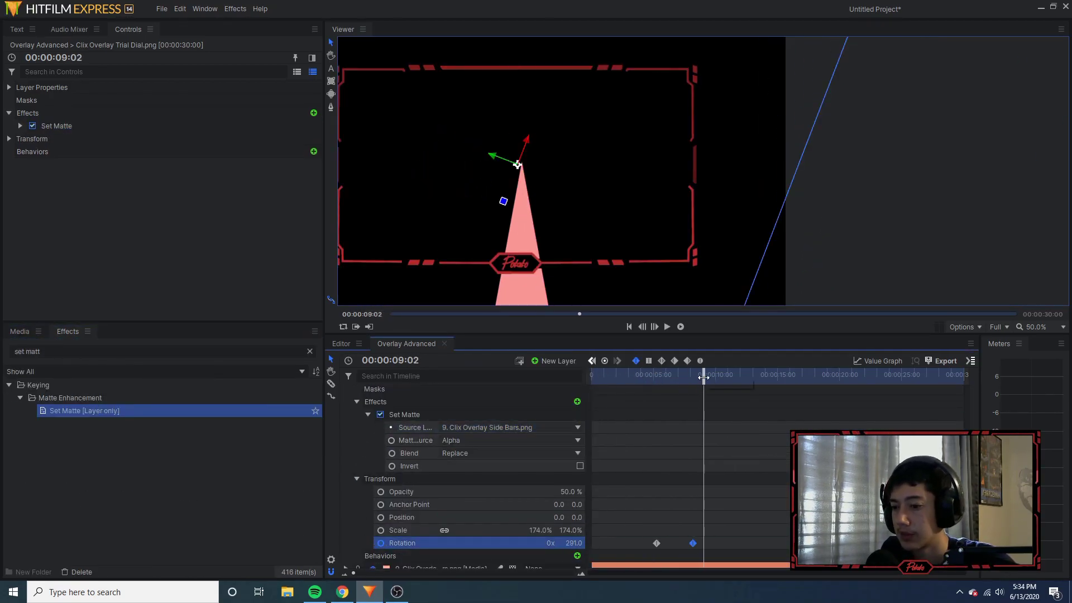
click(451, 484)
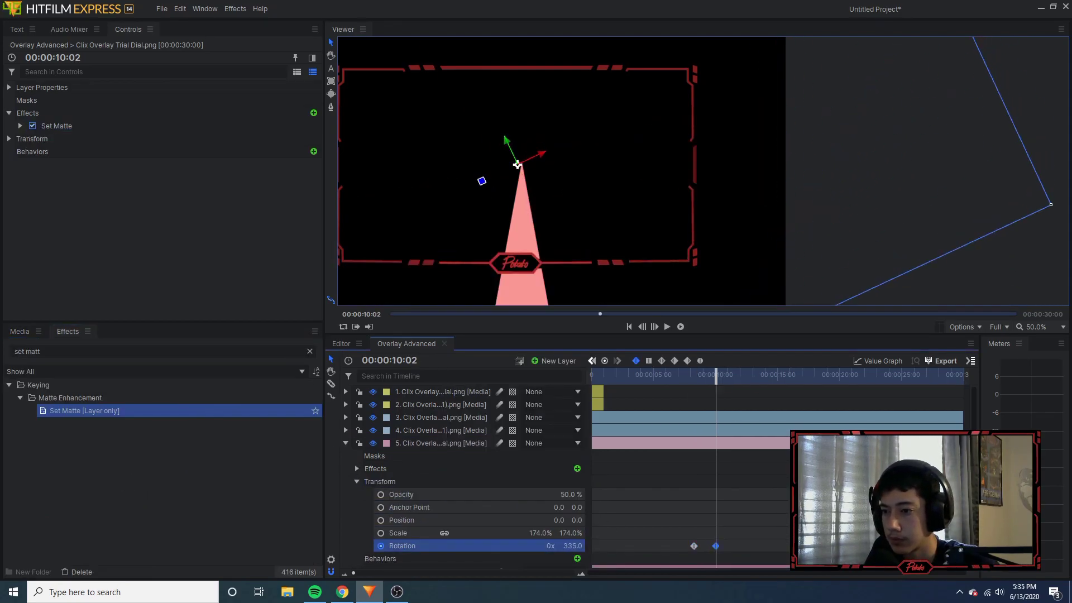
key(space)
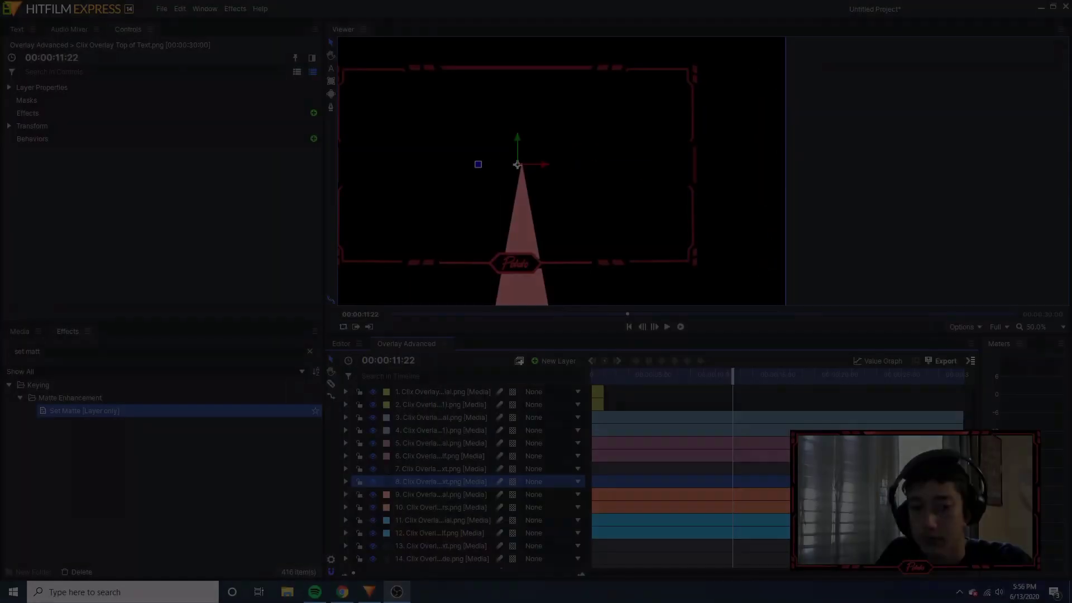
- Add another Clix Overlay Trial Dial.png from the project media directly above the Clix Overlay Top of Text layer
scroll(472, 483, down, 1)
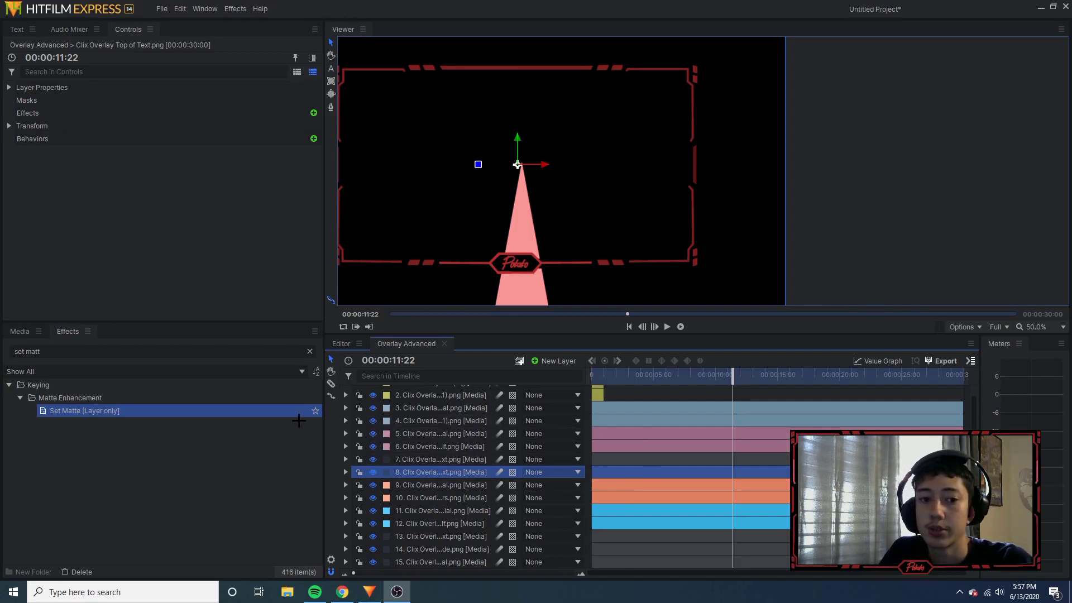
click(18, 331)
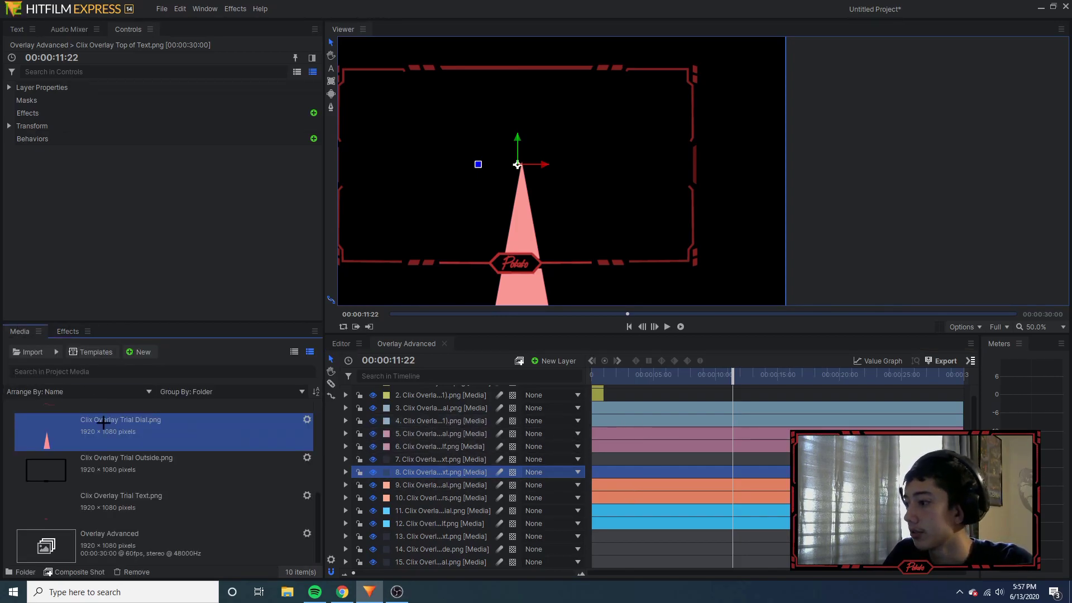
scroll(185, 516, up, 3)
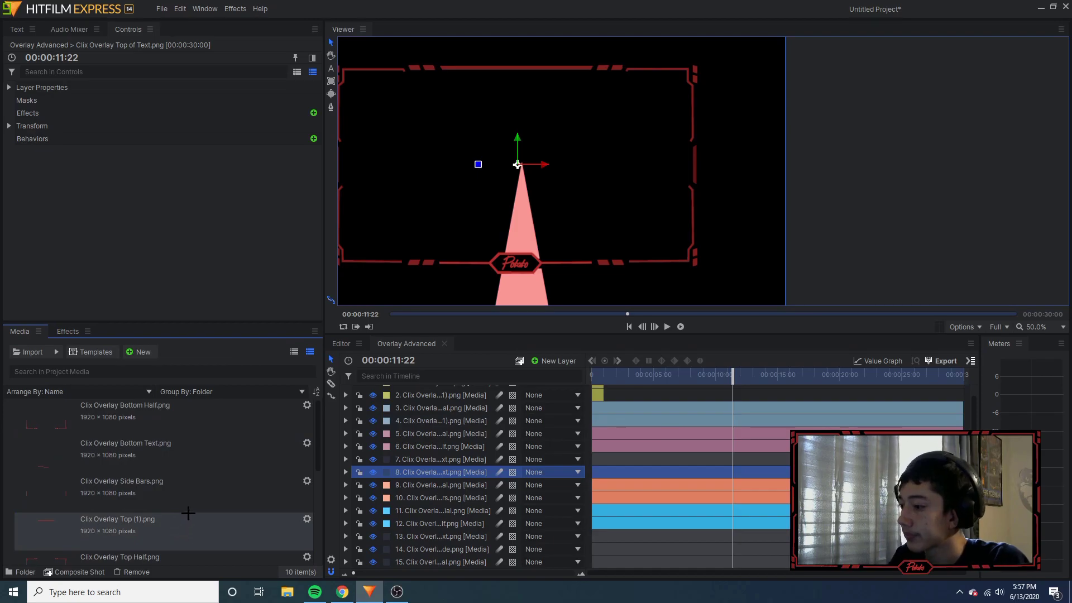
scroll(188, 513, down, 3)
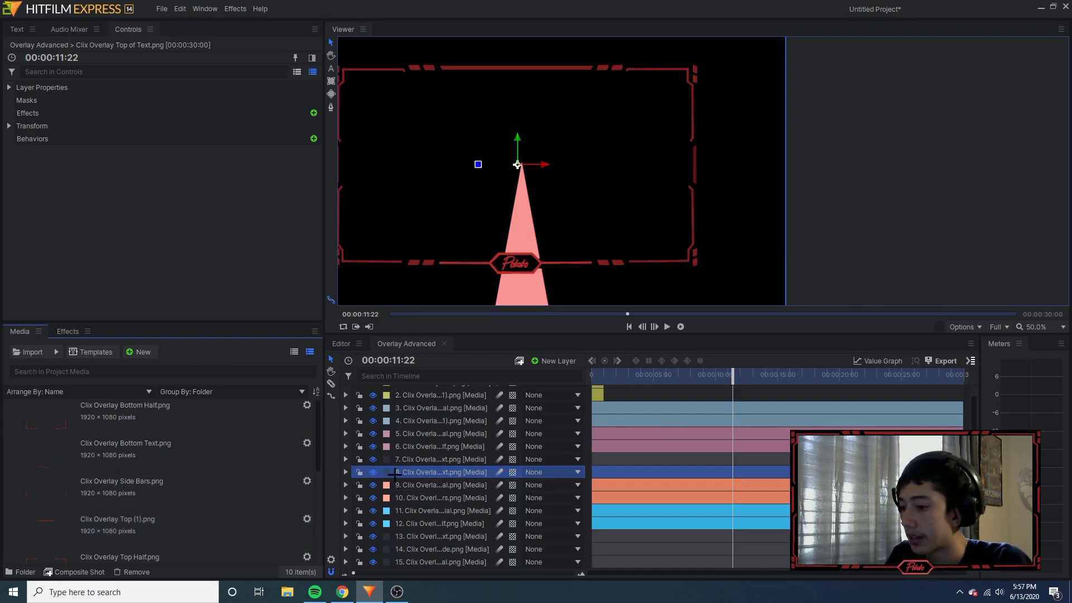
drag(234, 535, 425, 465)
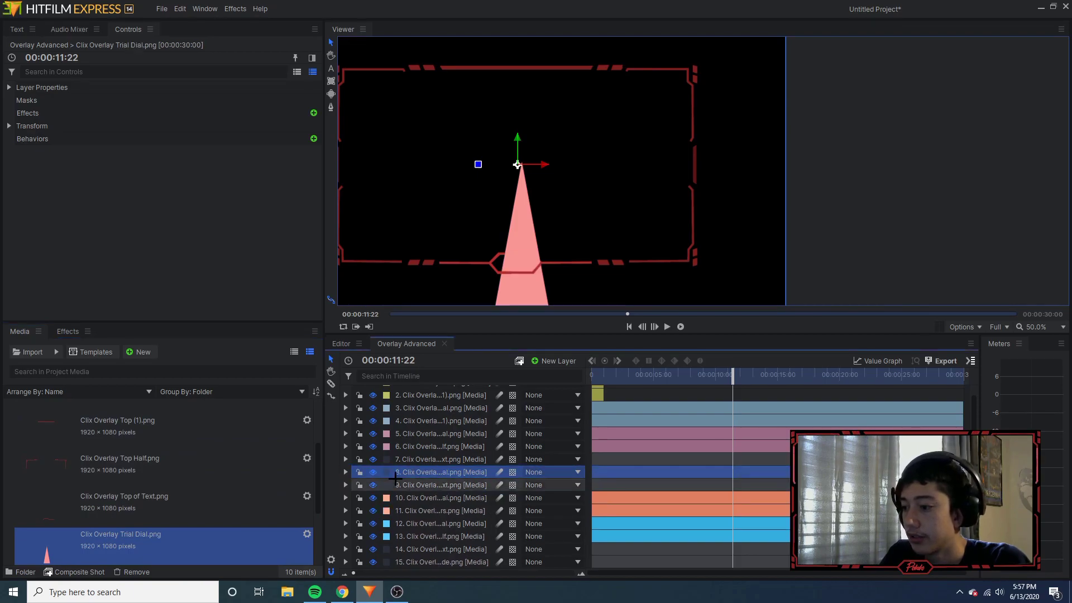
- Assign the Sapphire Blue label to both the new dial layer and the Clix Overlay Top of Text layer below it
click(387, 473)
click(398, 473)
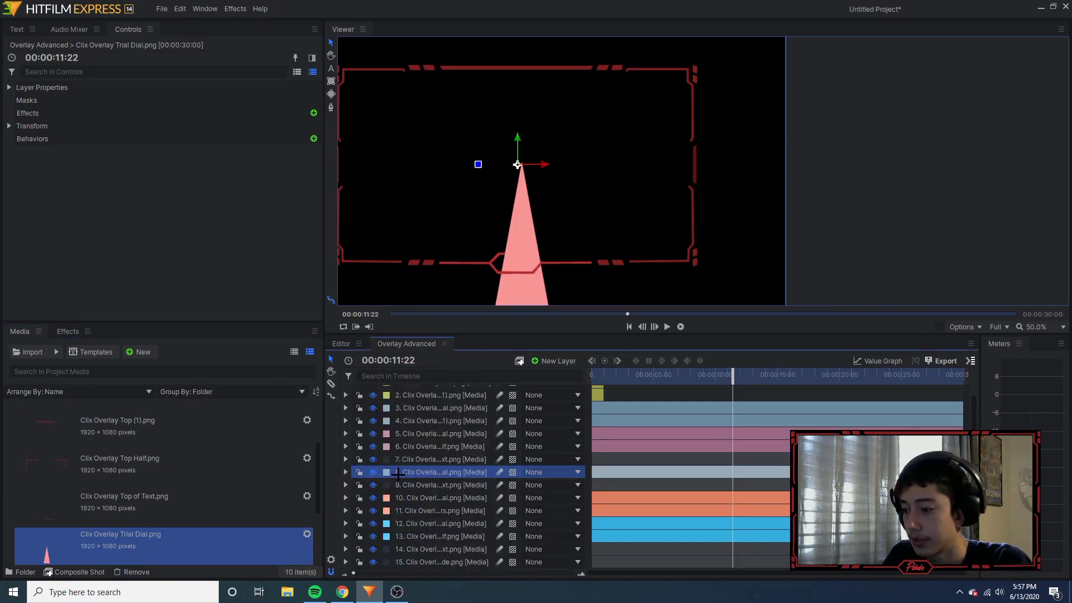
click(387, 473)
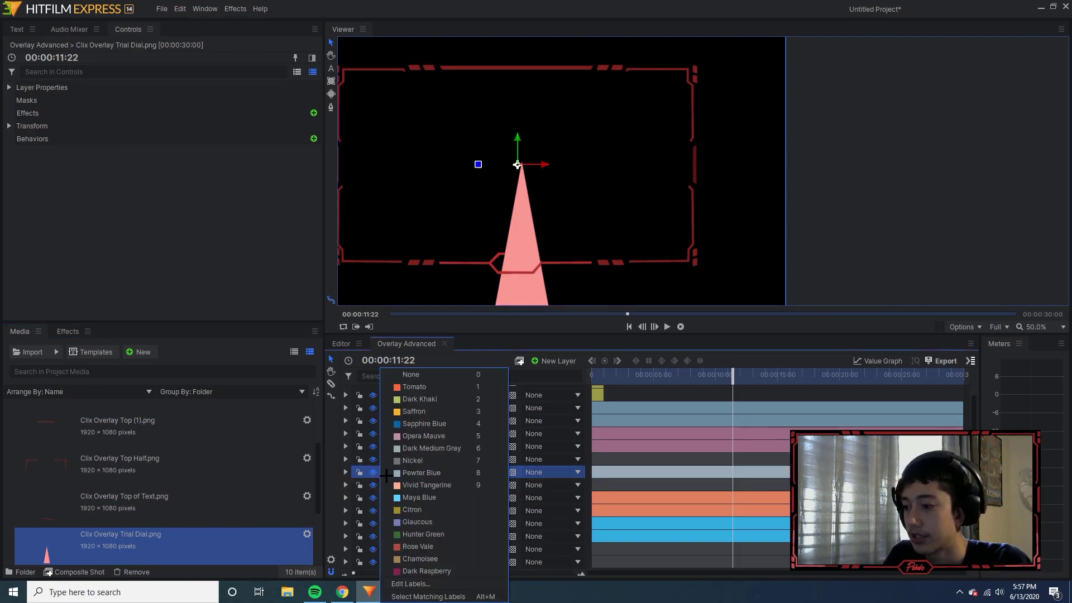
click(395, 426)
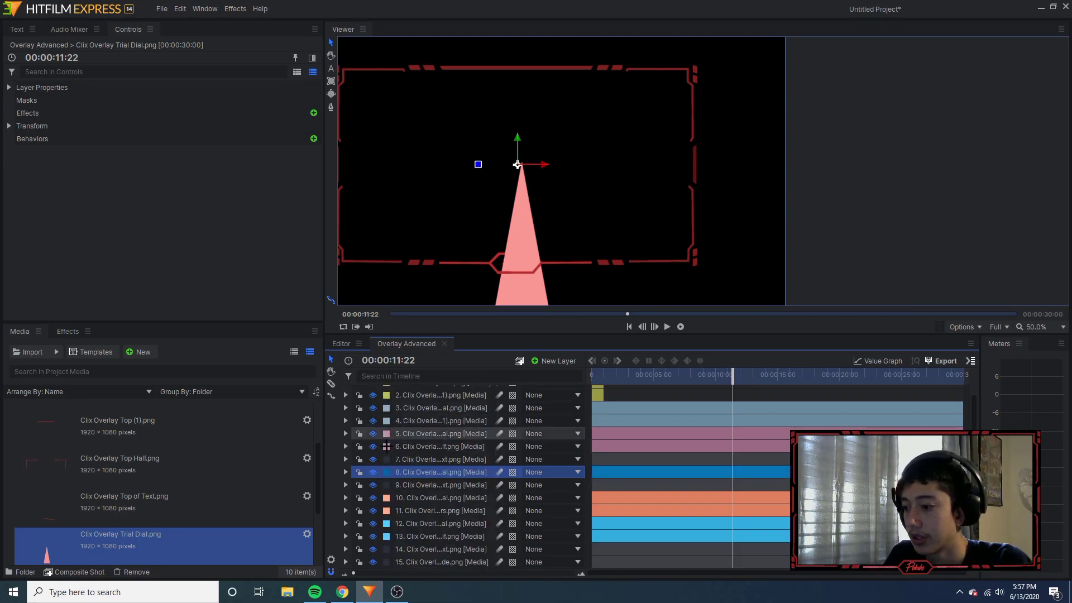
click(386, 485)
click(395, 425)
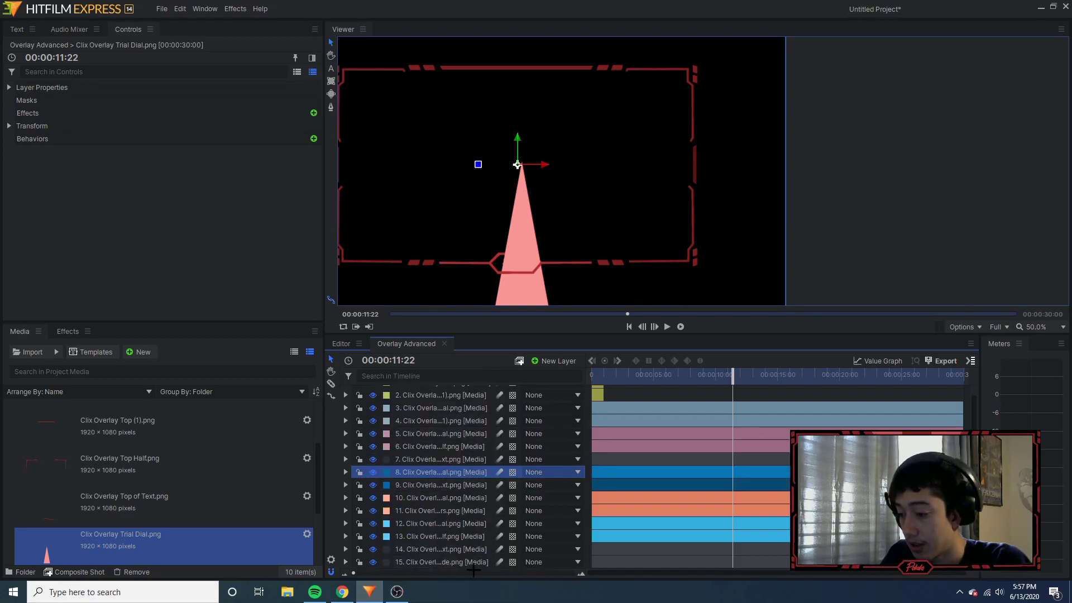
- Set the Top of Text dial's opacity to 50% and its scale to 174%
click(345, 472)
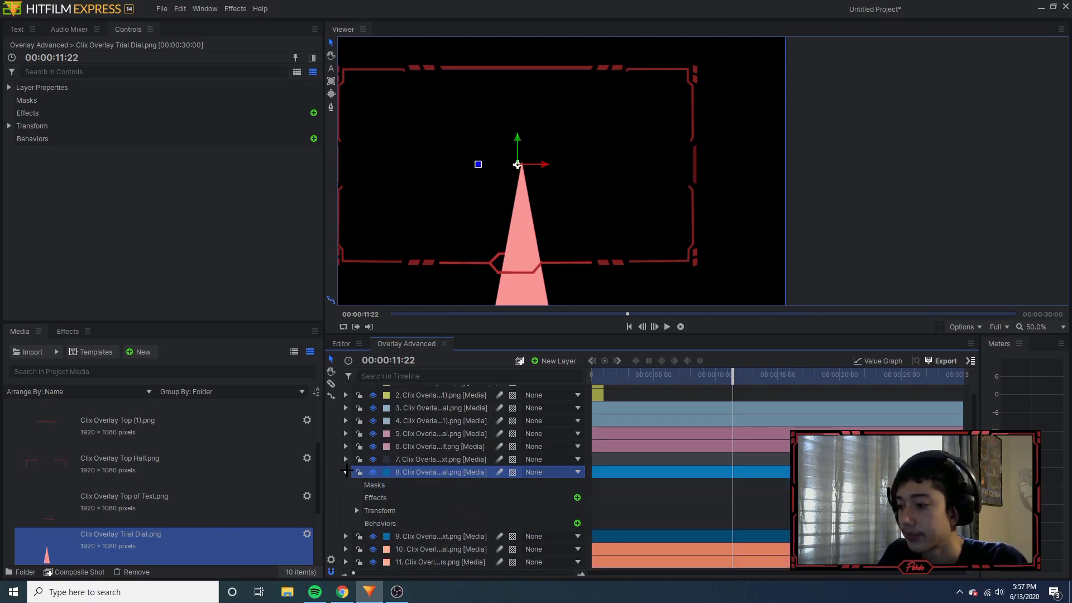
click(357, 510)
scroll(465, 508, down, 1)
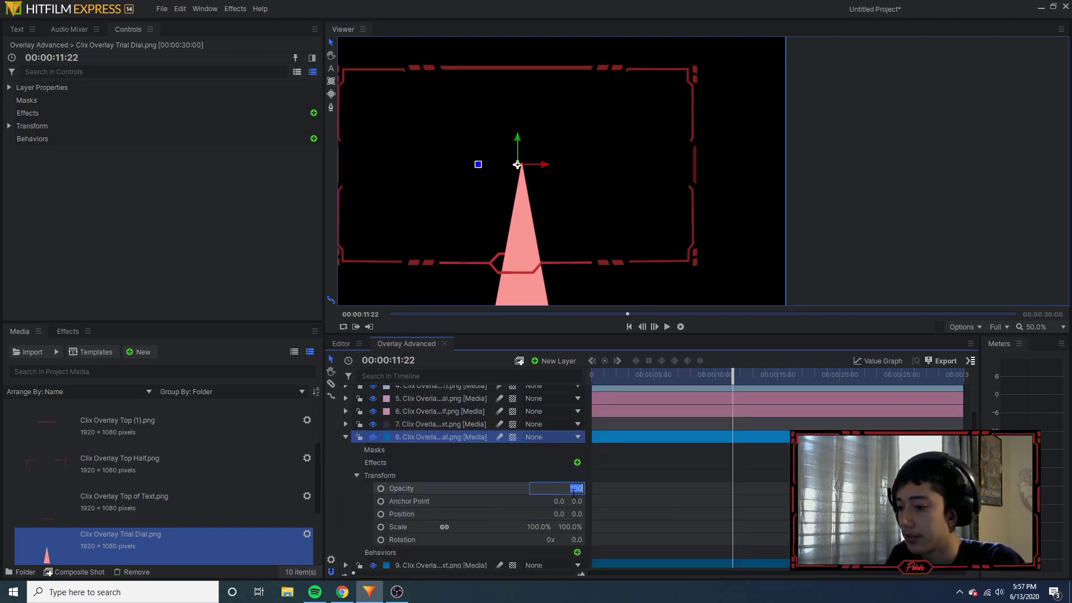
text(50)
key(Tab)
key(Tab)
key(Tab)
key(Tab)
key(Tab)
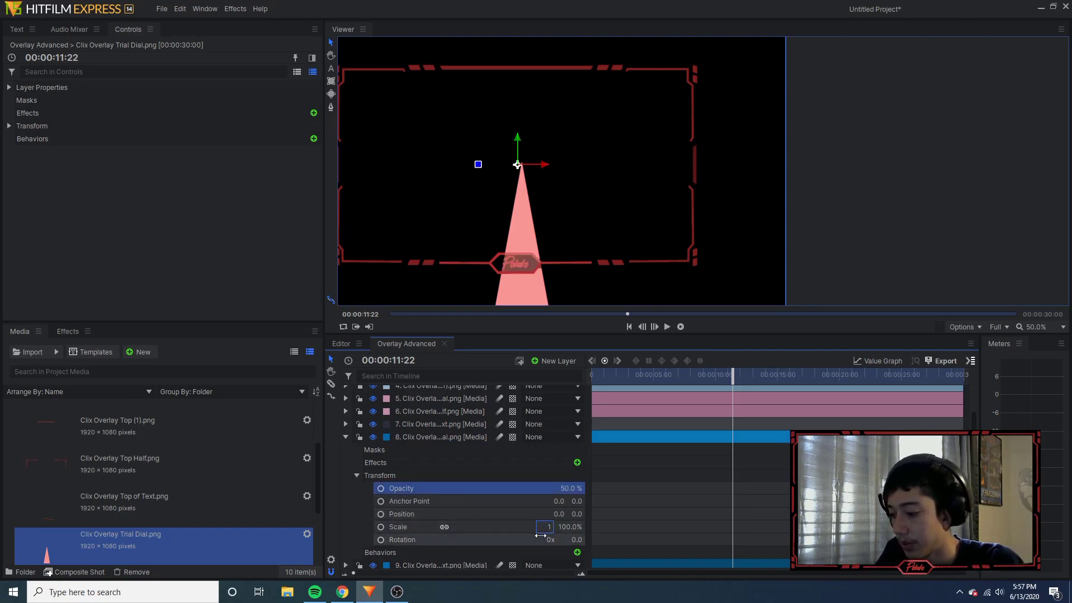
text(174)
key(Return)
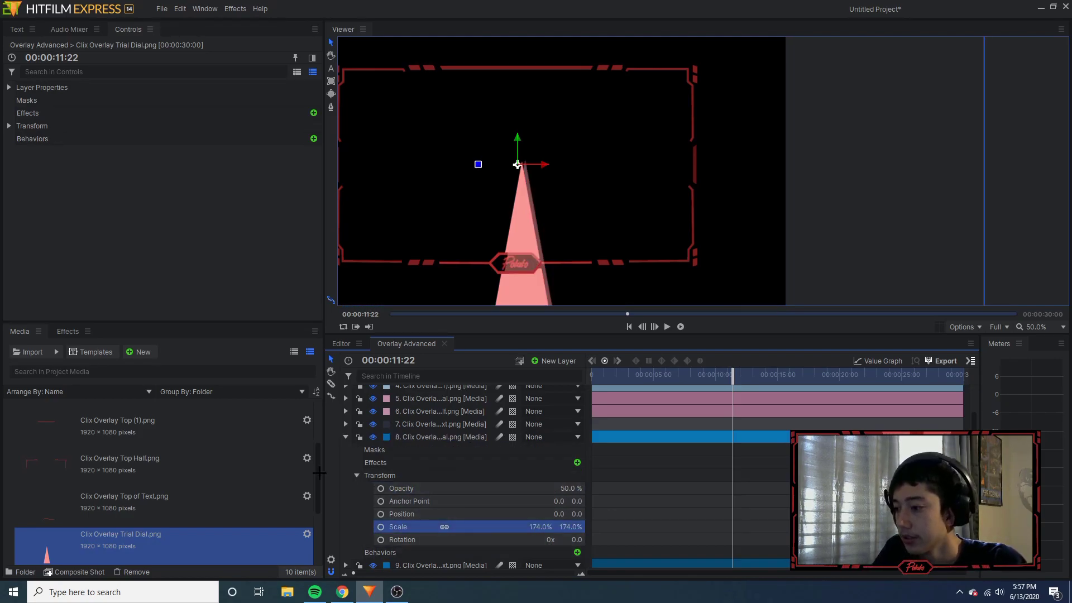
- Apply the Set Matte effect to the Top of Text dial with 9. Clix Overlay Top of Text.png as its source layer
click(64, 334)
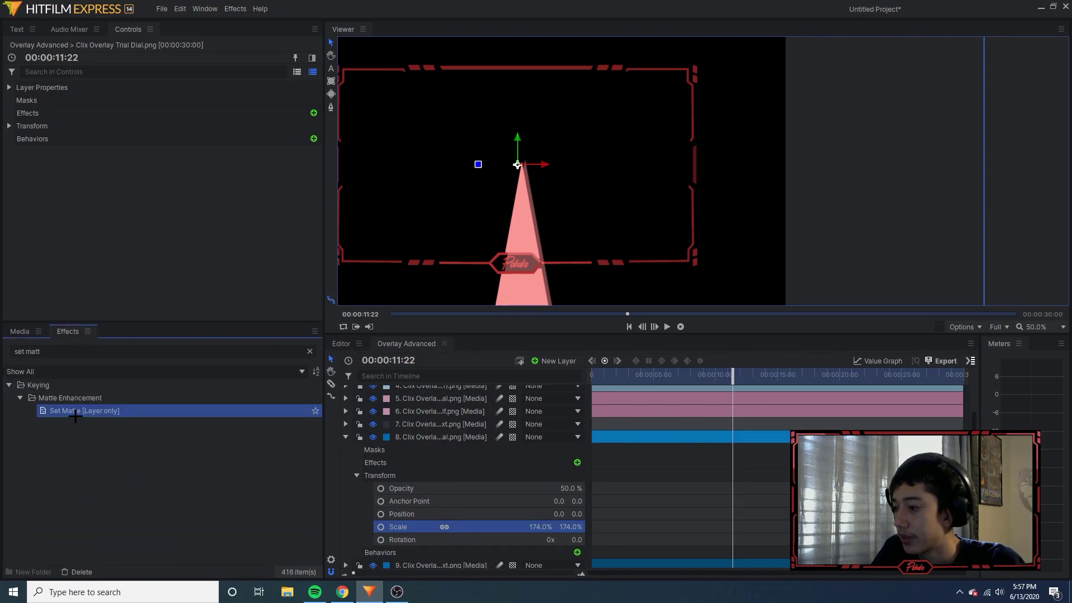
drag(422, 443, 423, 444)
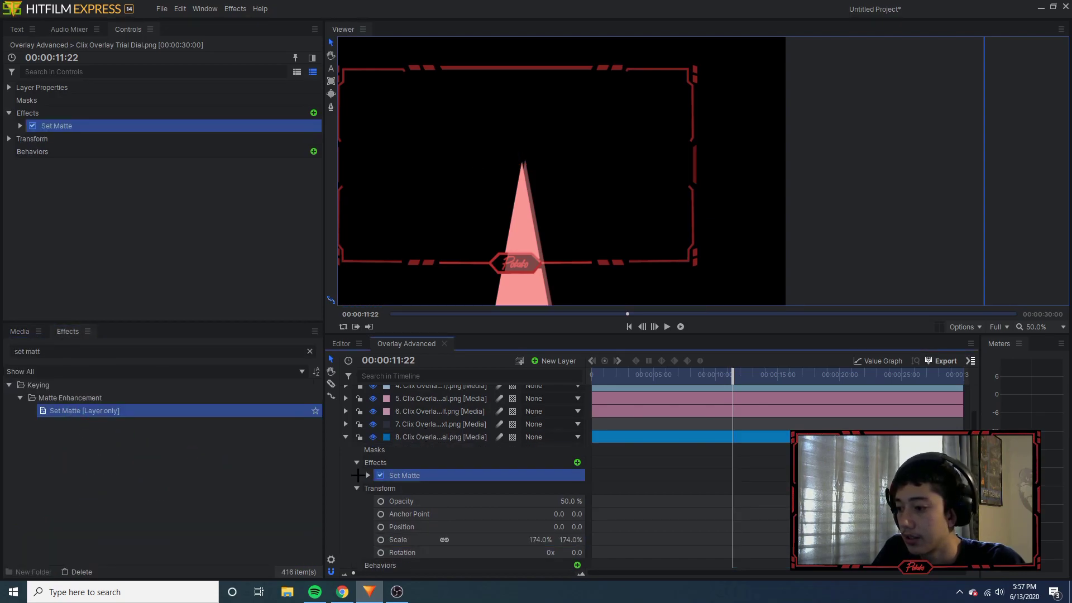
click(369, 476)
click(483, 487)
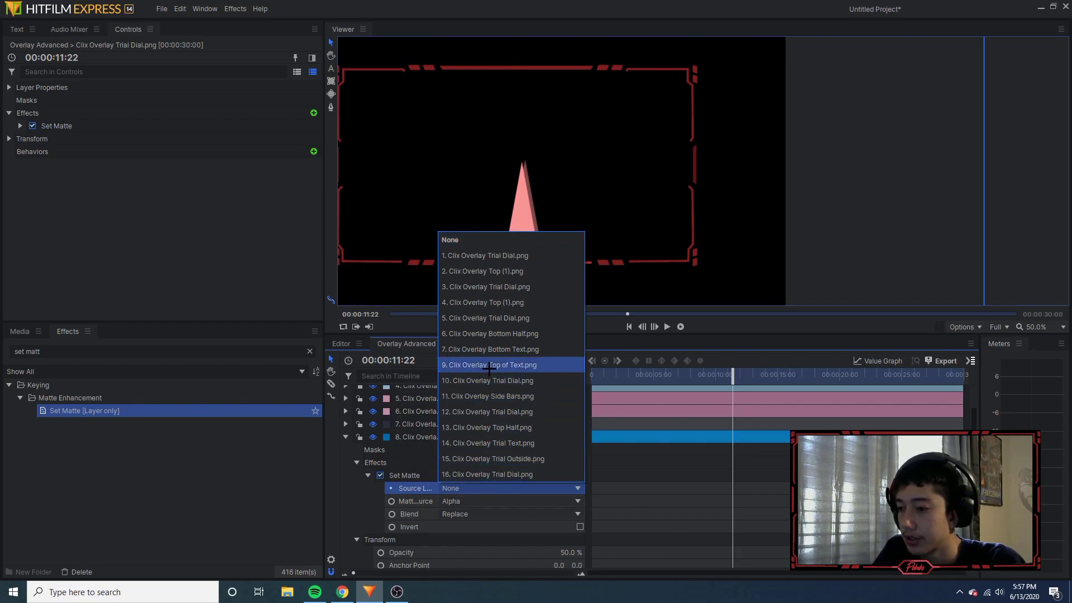
click(490, 366)
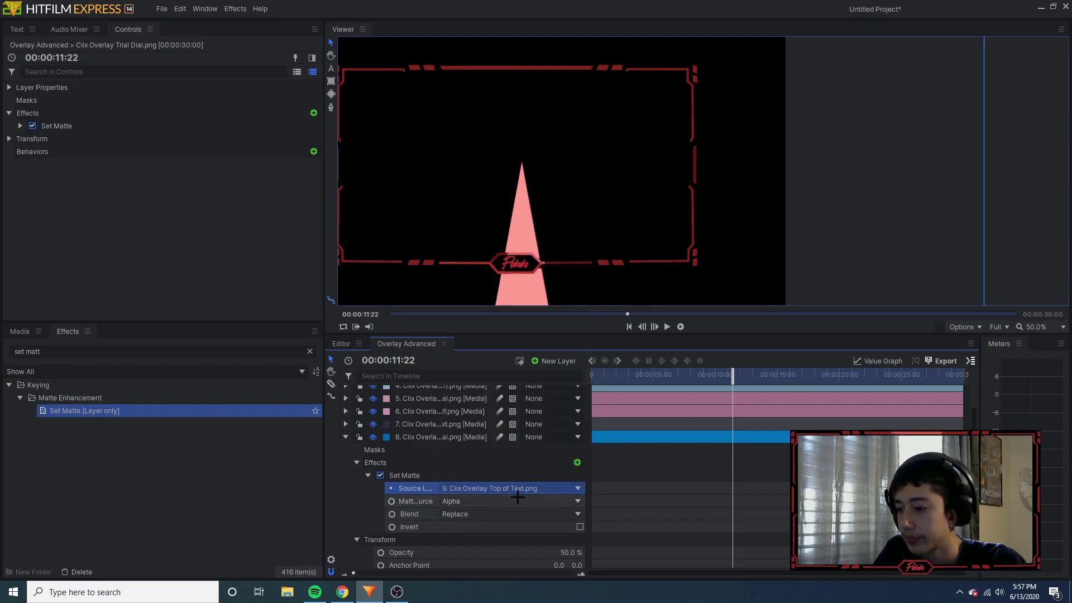
- Increase the Top of Text dial's scale to 500%
drag(733, 374, 678, 374)
scroll(503, 504, down, 3)
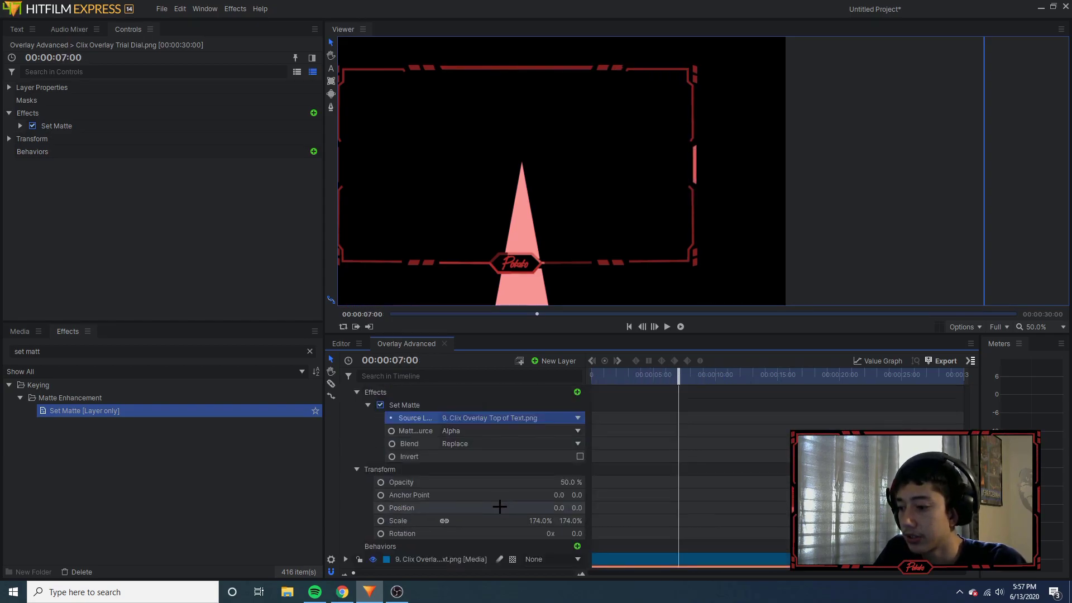
click(544, 521)
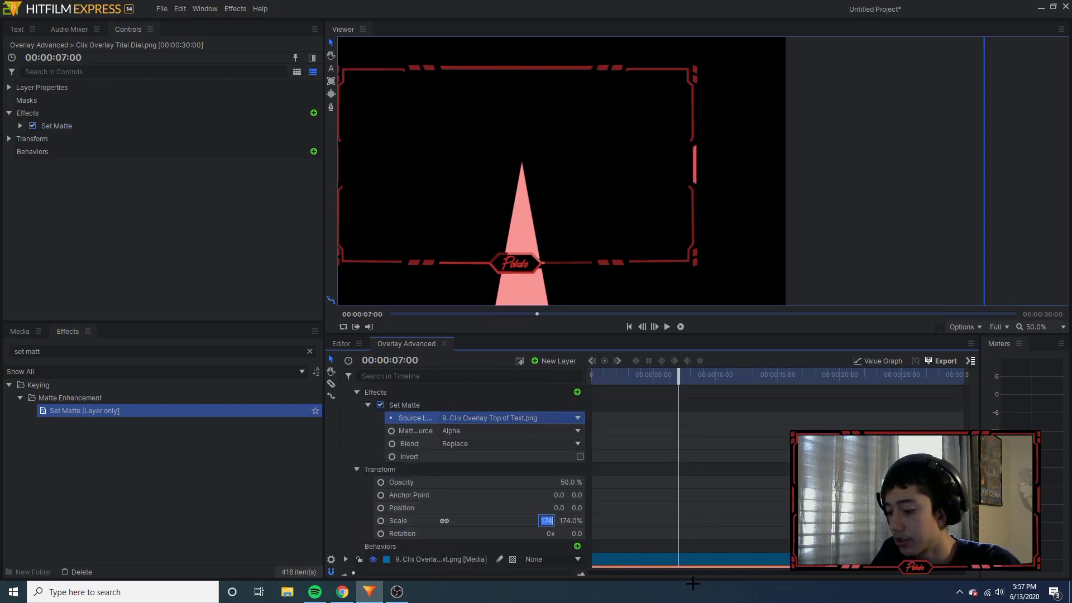
key(Return)
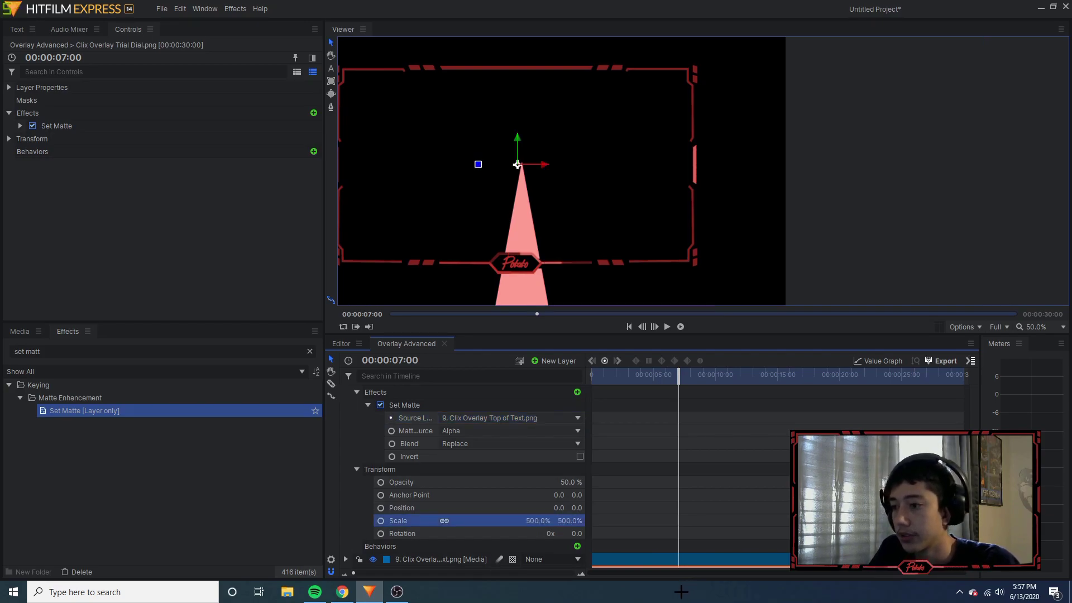
- Keyframe the Top of Text dial's rotation at 00:00:11:11 with a value of about -40°
drag(679, 379, 733, 405)
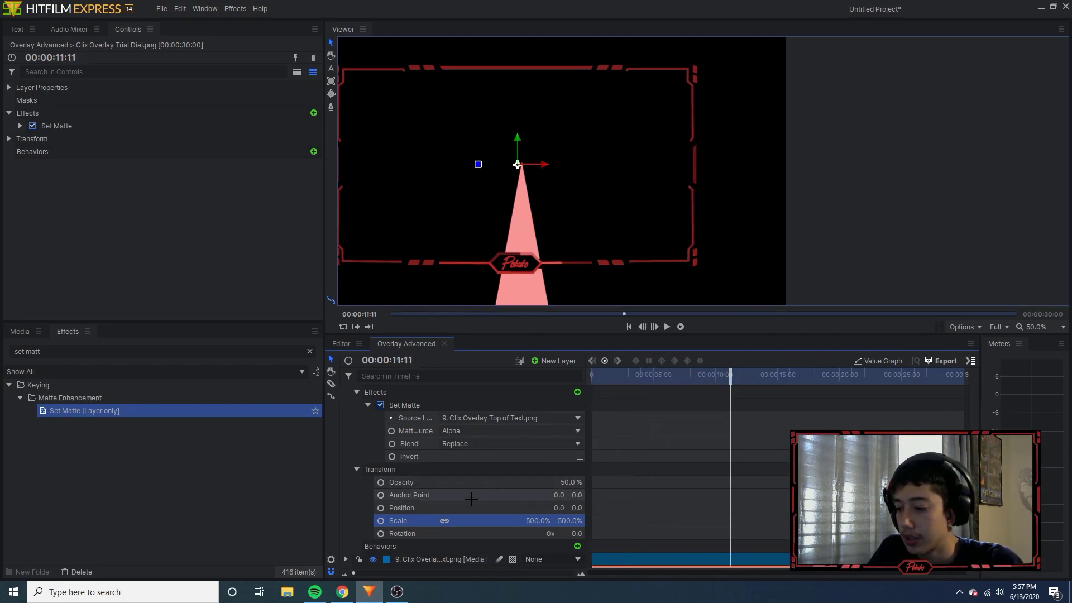
click(380, 534)
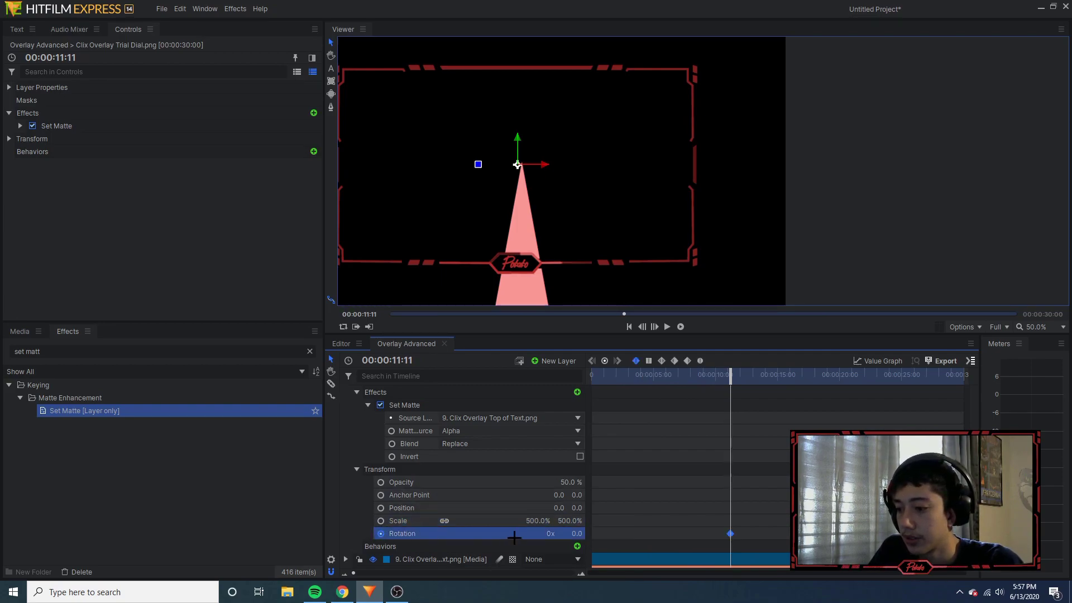
drag(577, 534, 560, 534)
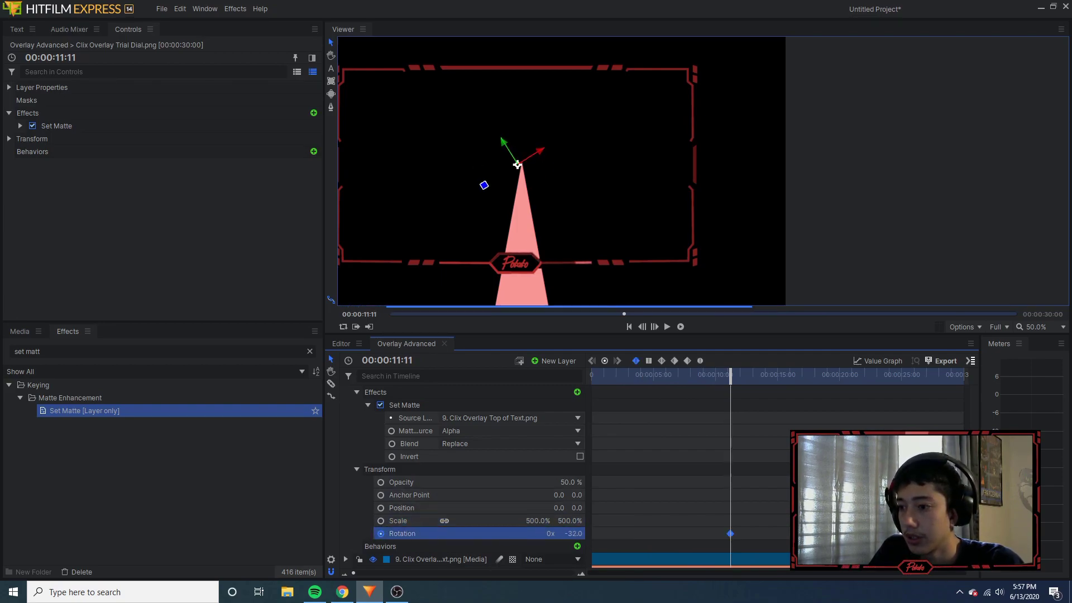
- Set the Top of Text dial's rotation to 42° at 00:00:14:17 and collapse the layer
drag(725, 379, 770, 379)
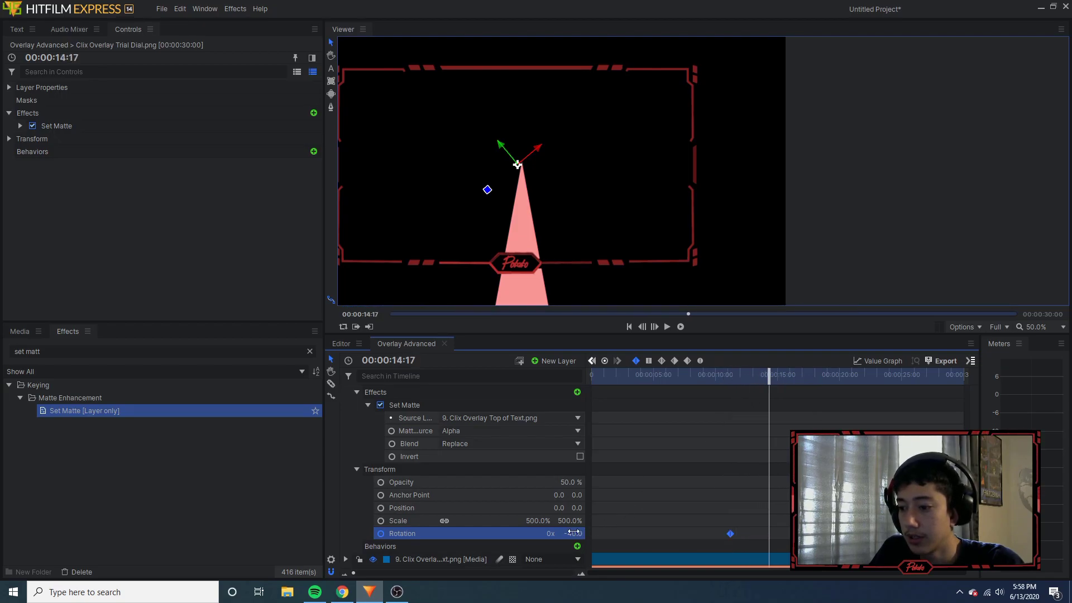
drag(574, 534, 583, 534)
drag(576, 534, 577, 534)
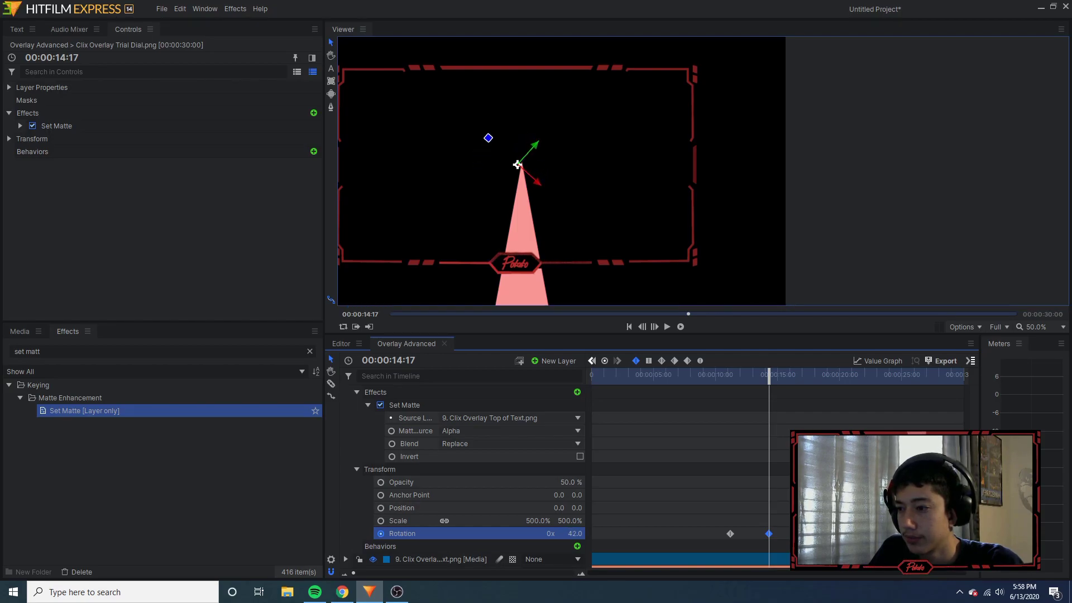
scroll(346, 483, up, 5)
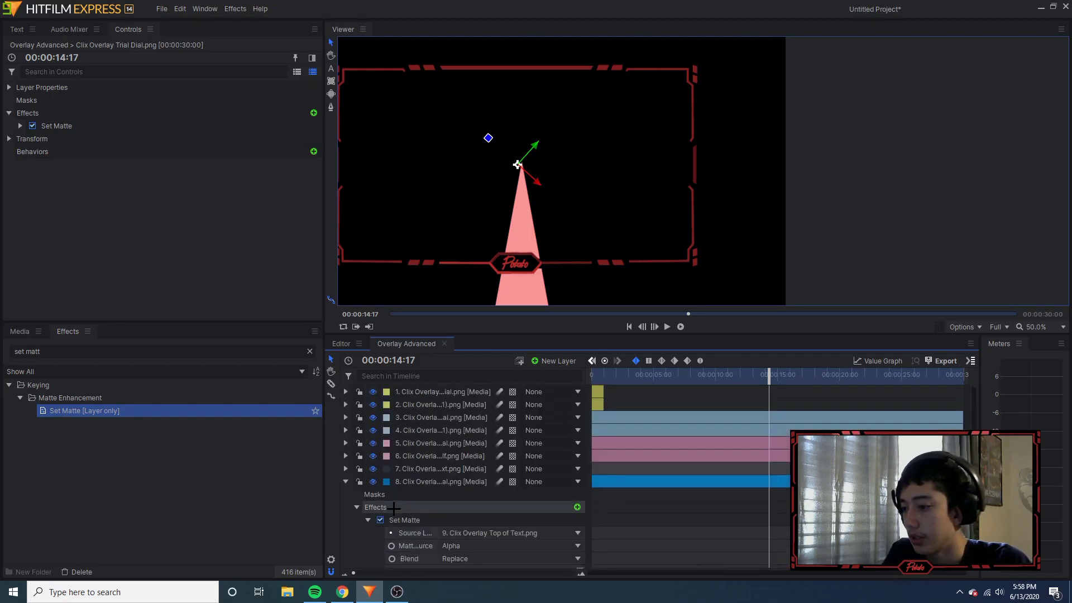
click(346, 482)
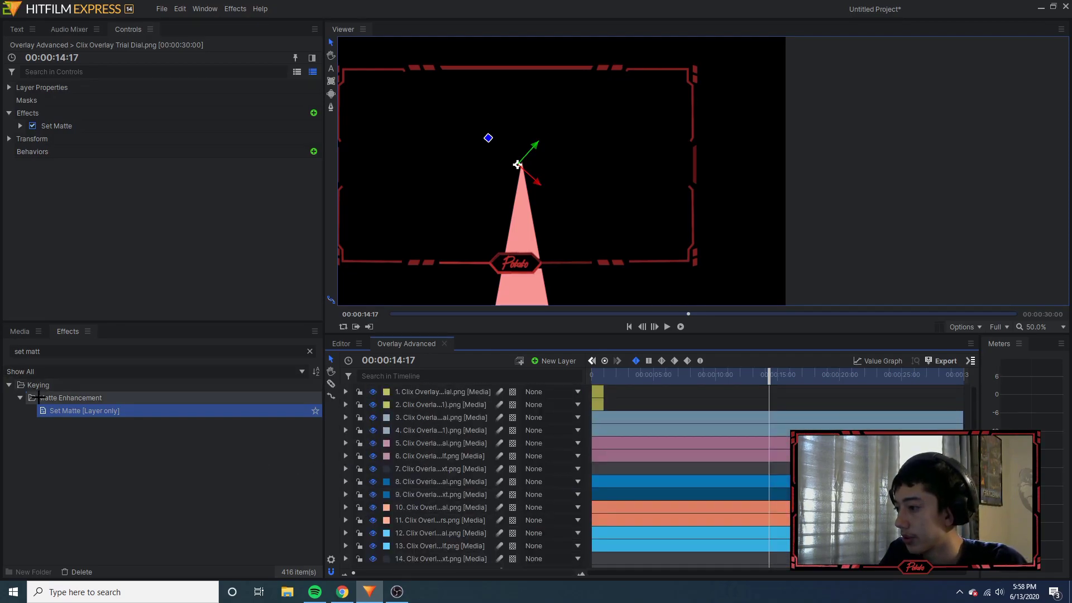
- Add another Clix Overlay Trial Dial.png from the project media directly above the Clix Overlay Bottom Text layer and expand it
click(16, 333)
drag(104, 547, 385, 471)
click(345, 469)
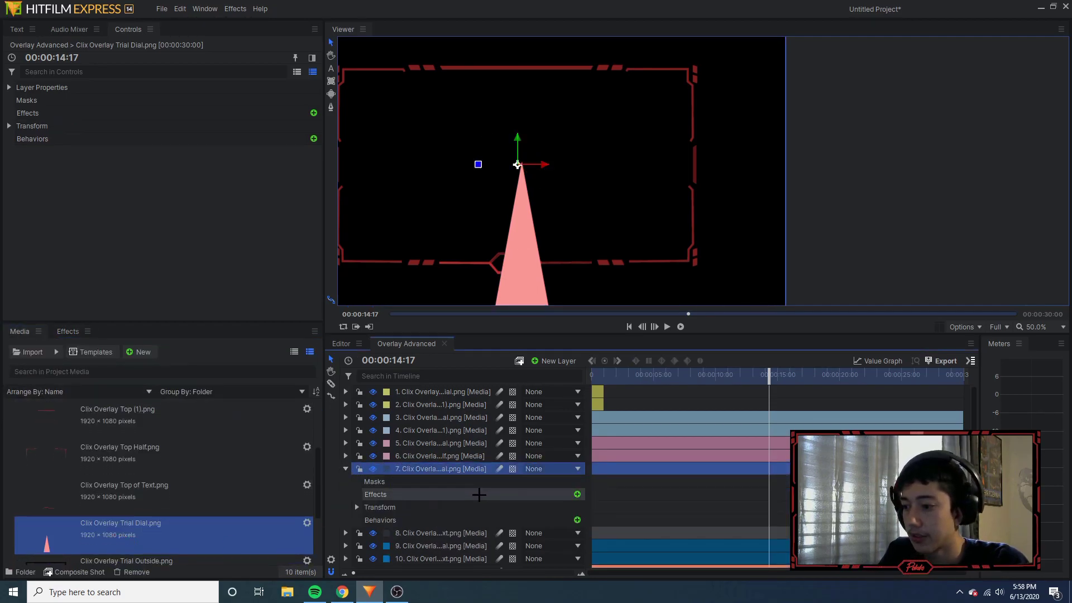
- Set the Bottom Text dial's opacity to 50%, scale to 500% and rotation to 61°
click(357, 508)
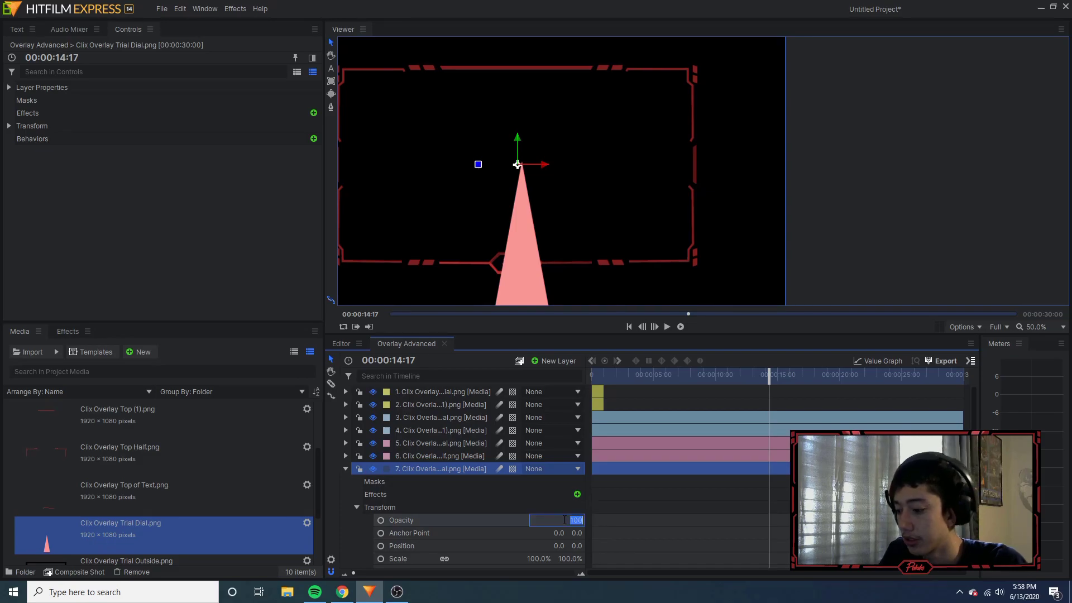
key(Return)
scroll(548, 521, down, 1)
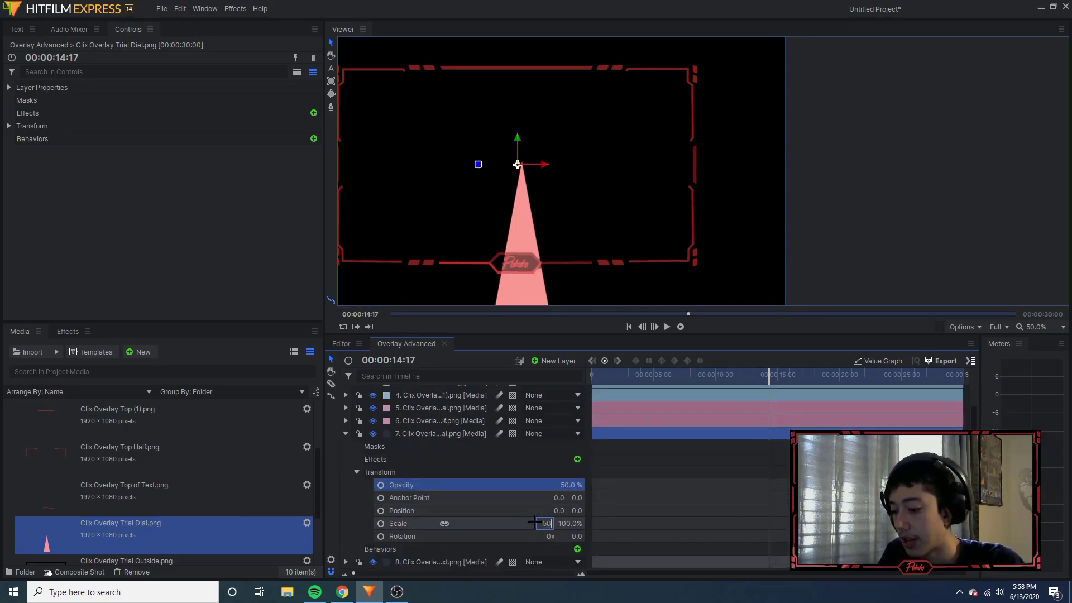
key(Return)
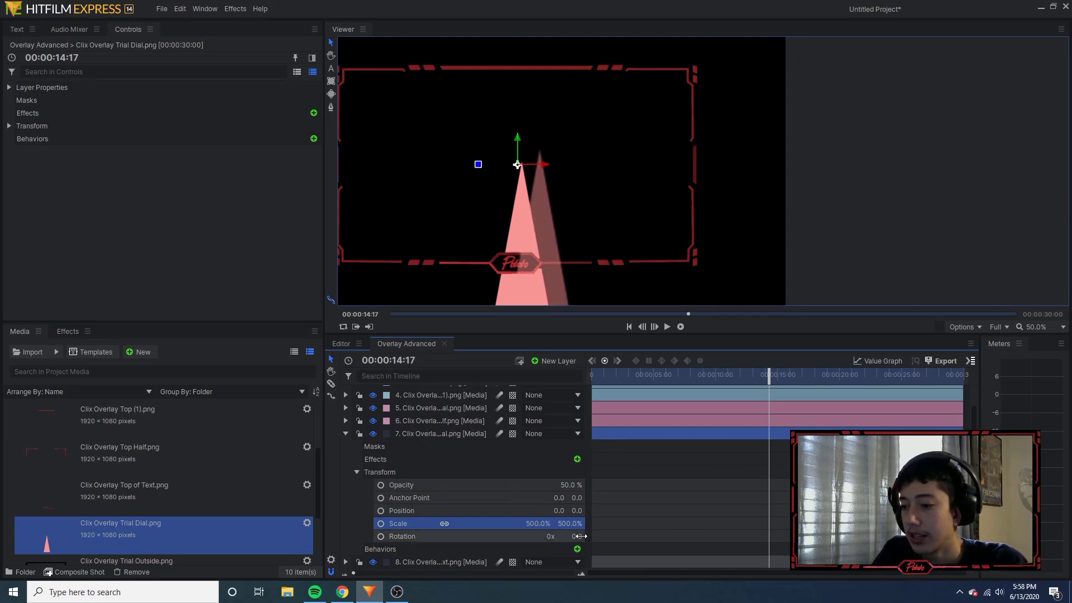
drag(574, 537, 607, 537)
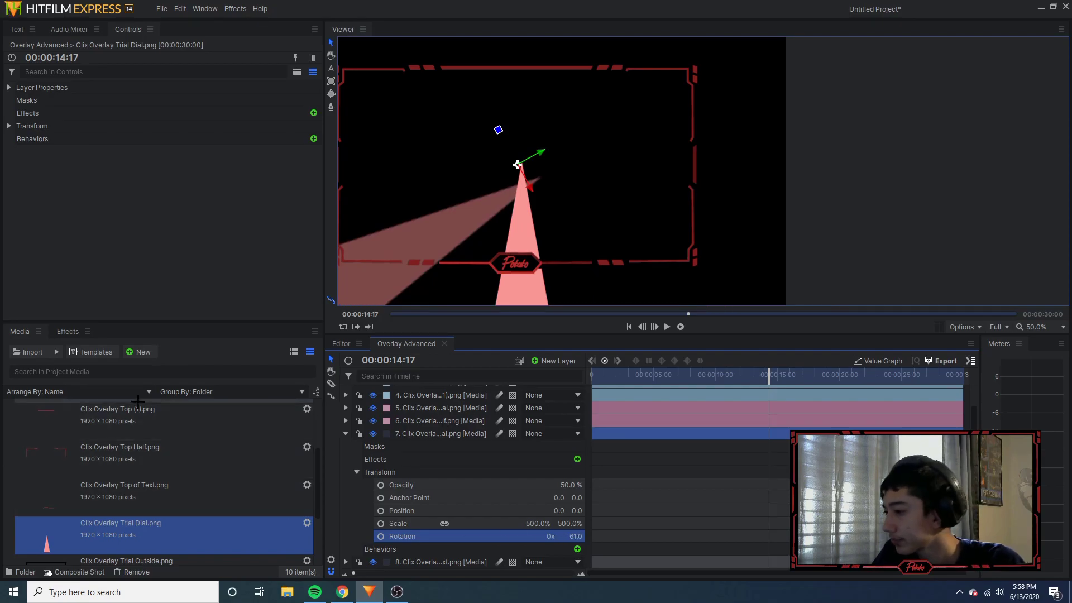
- Apply the Set Matte effect to the Bottom Text dial with 8. Clix Overlay Bottom Text.png as its source layer
click(68, 332)
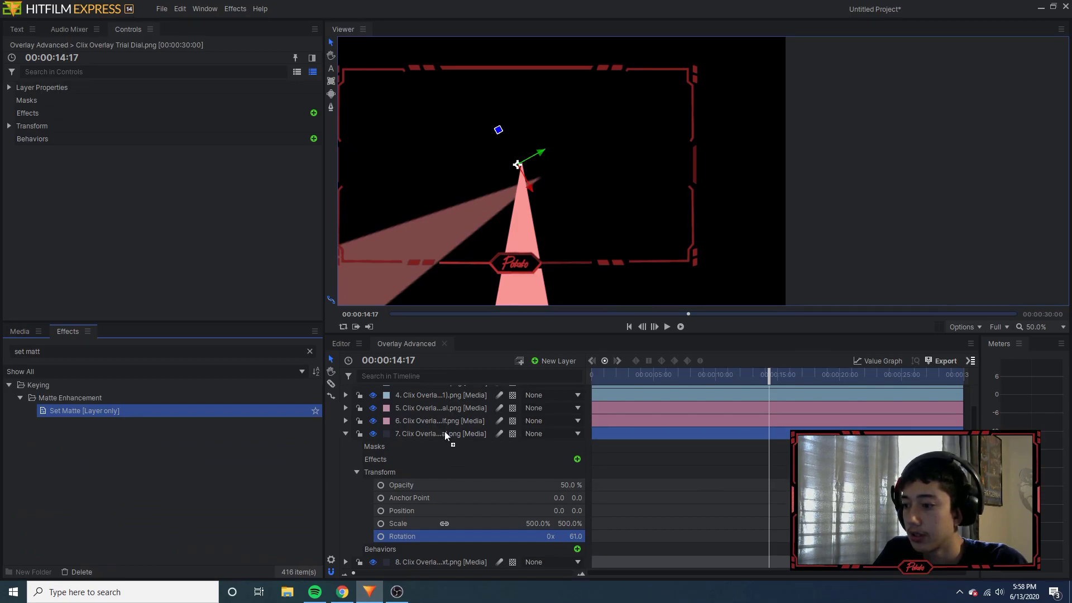
drag(446, 435, 447, 435)
click(368, 472)
click(502, 485)
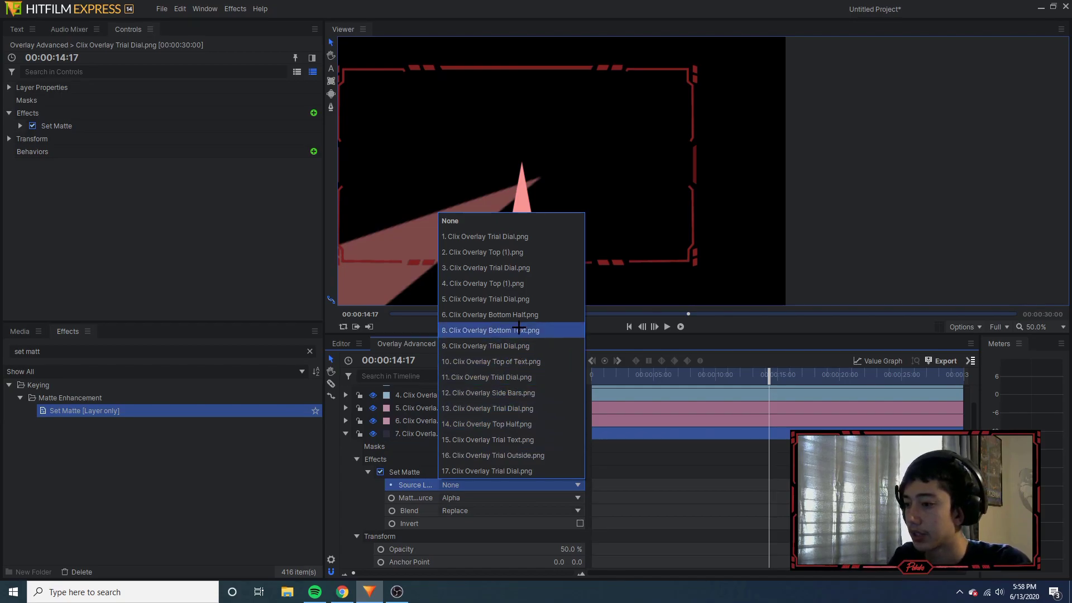
click(518, 330)
scroll(469, 497, down, 3)
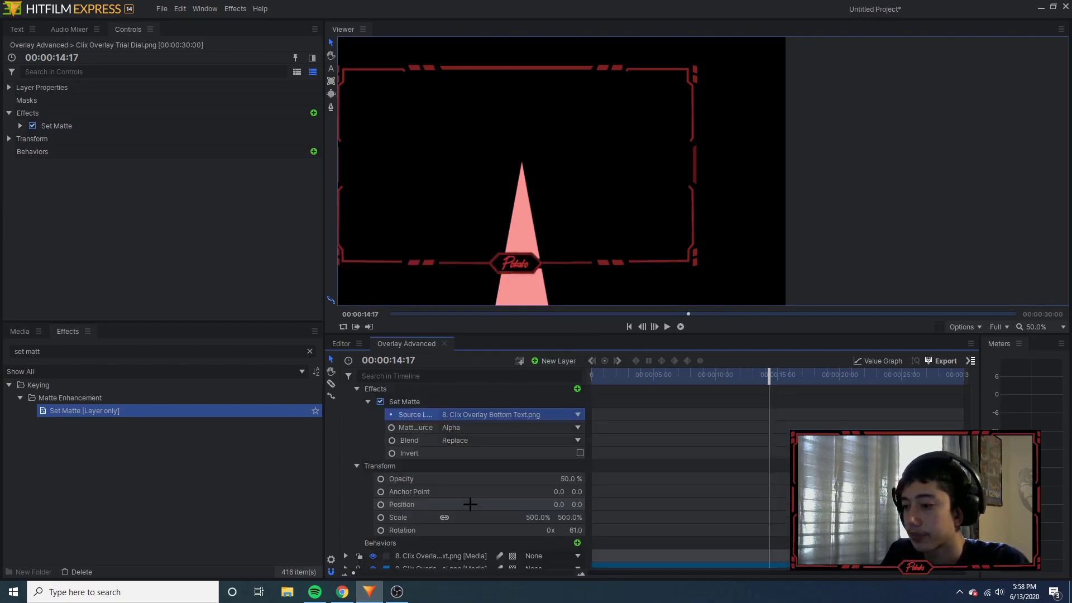
- Change the matte source of the Bottom Text dial's Set Matte effect to Saturation
scroll(467, 467, up, 2)
click(471, 463)
click(469, 417)
- Change the Top of Text dial's Set Matte matte source to Saturation and collapse that layer
scroll(474, 486, down, 3)
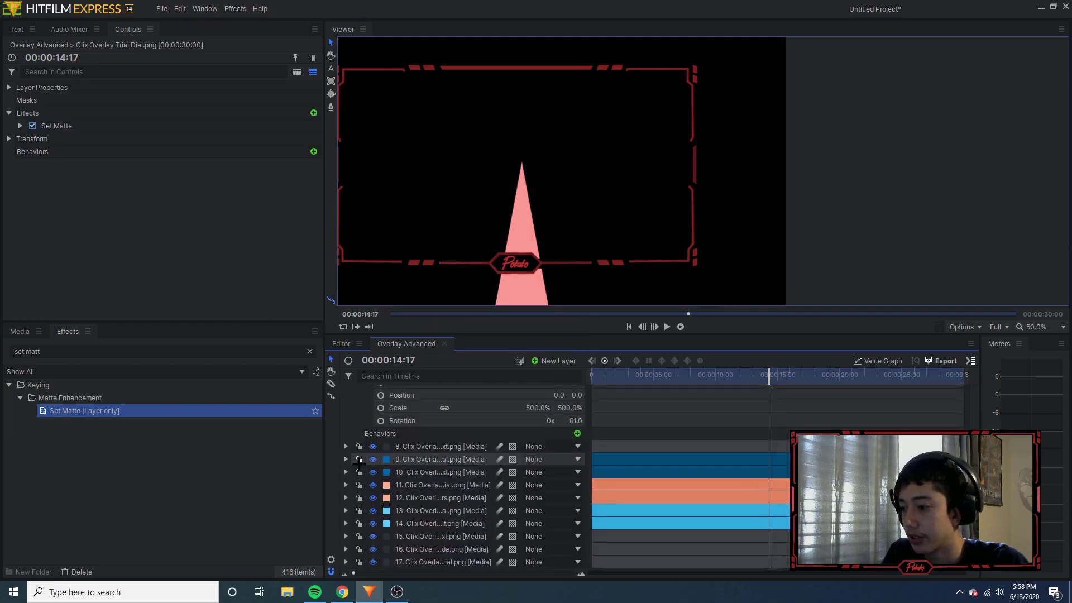
click(346, 459)
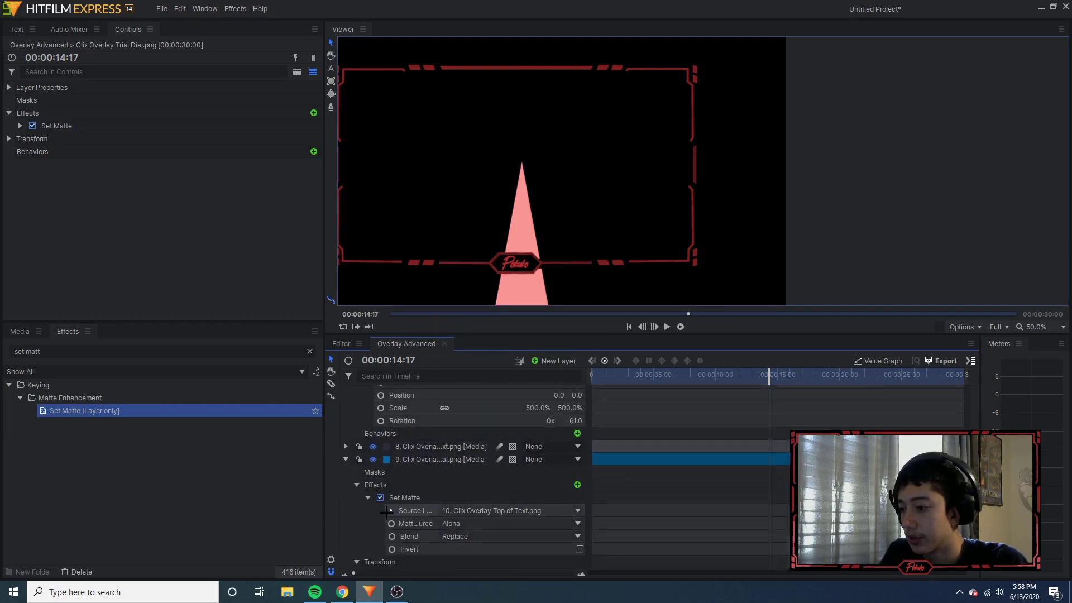
click(475, 523)
click(475, 480)
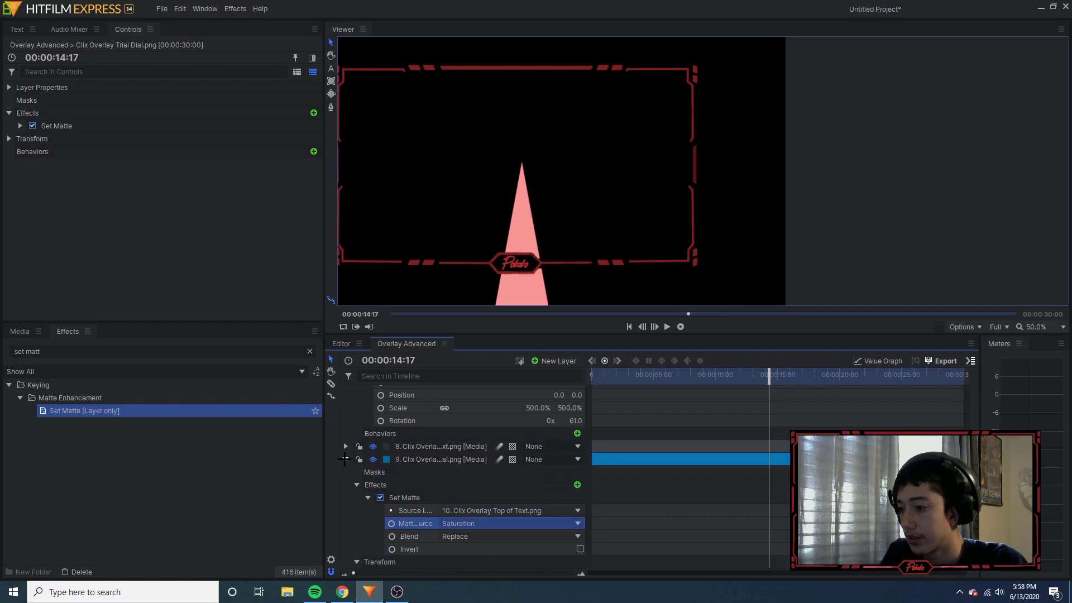
click(346, 459)
- Animate the Bottom Text dial's rotation from a 61° keyframe at 00:00:11:11 to a second keyframe at about 00:00:14:17
scroll(418, 490, up, 3)
scroll(418, 492, down, 1)
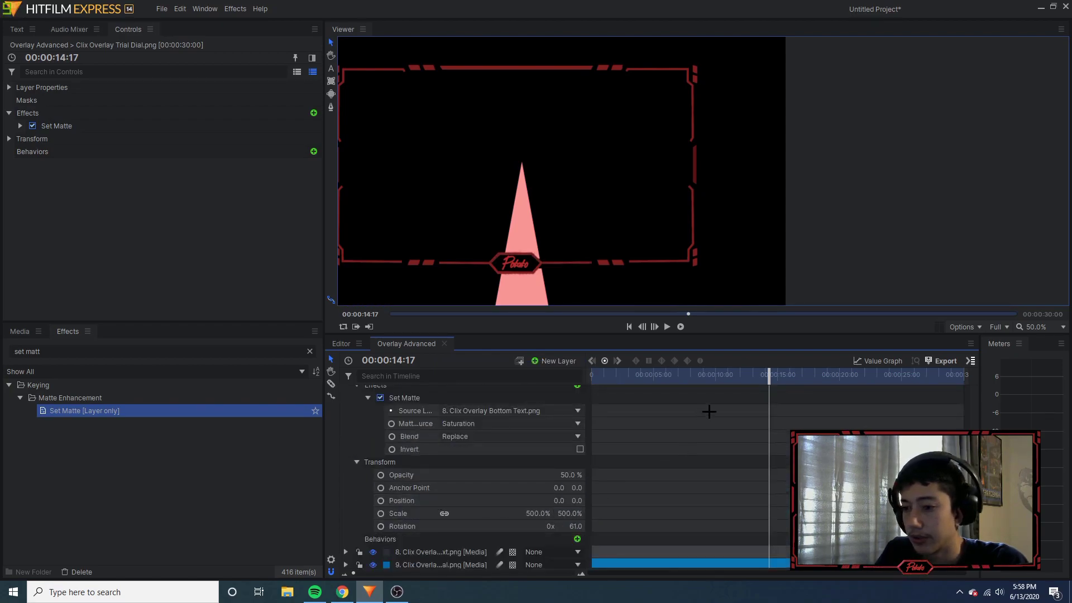
drag(770, 381, 730, 382)
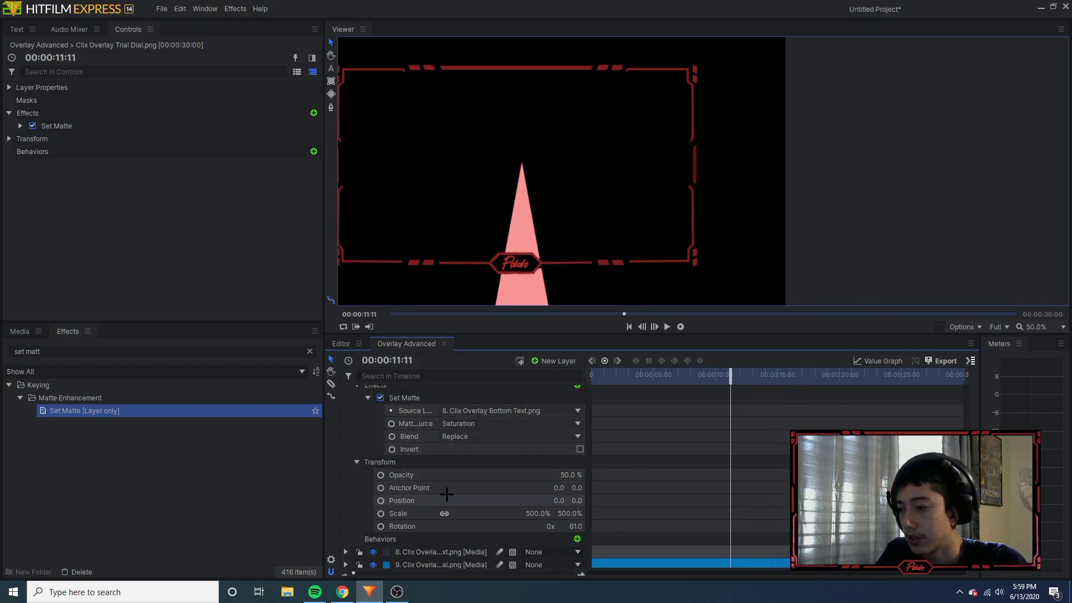
click(379, 526)
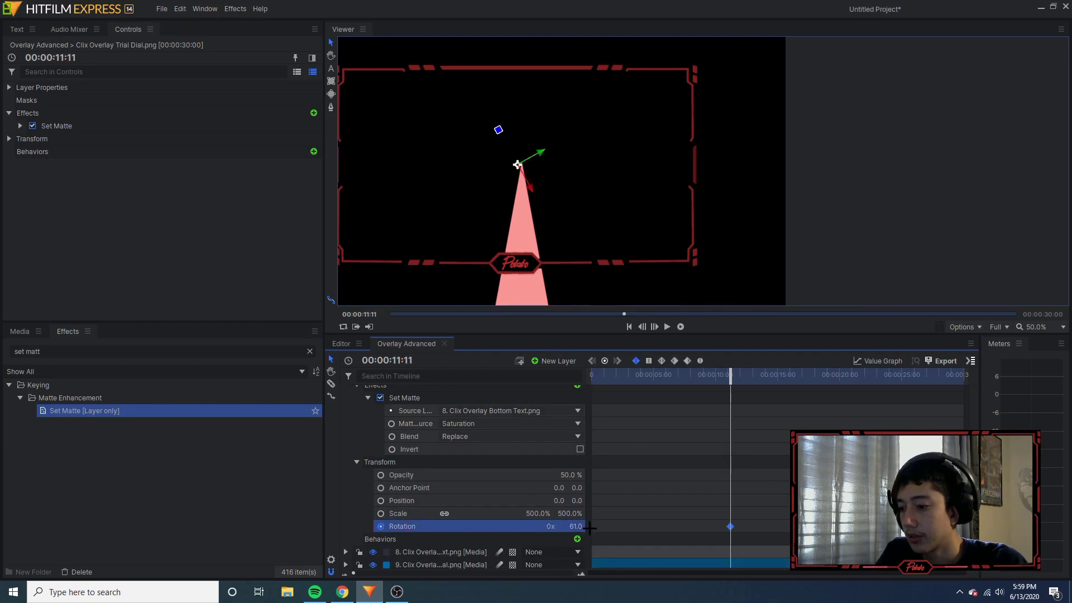
drag(573, 528, 574, 527)
drag(731, 374, 763, 383)
drag(573, 526, 551, 526)
- Play the Overlay Advanced composite shot from its beginning to review the dial animations
drag(769, 375, 587, 371)
key(space)
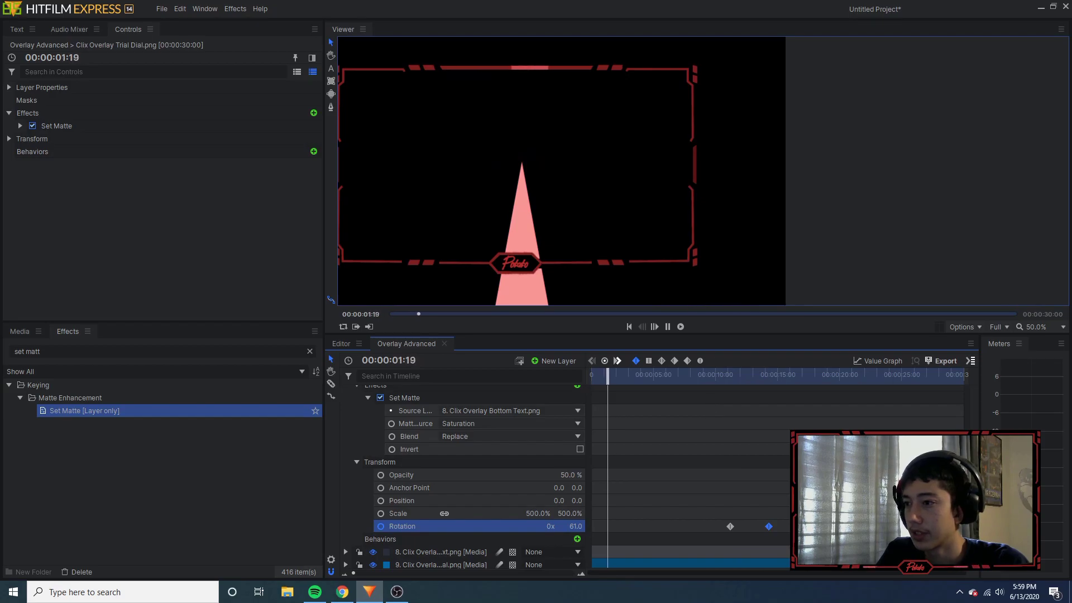
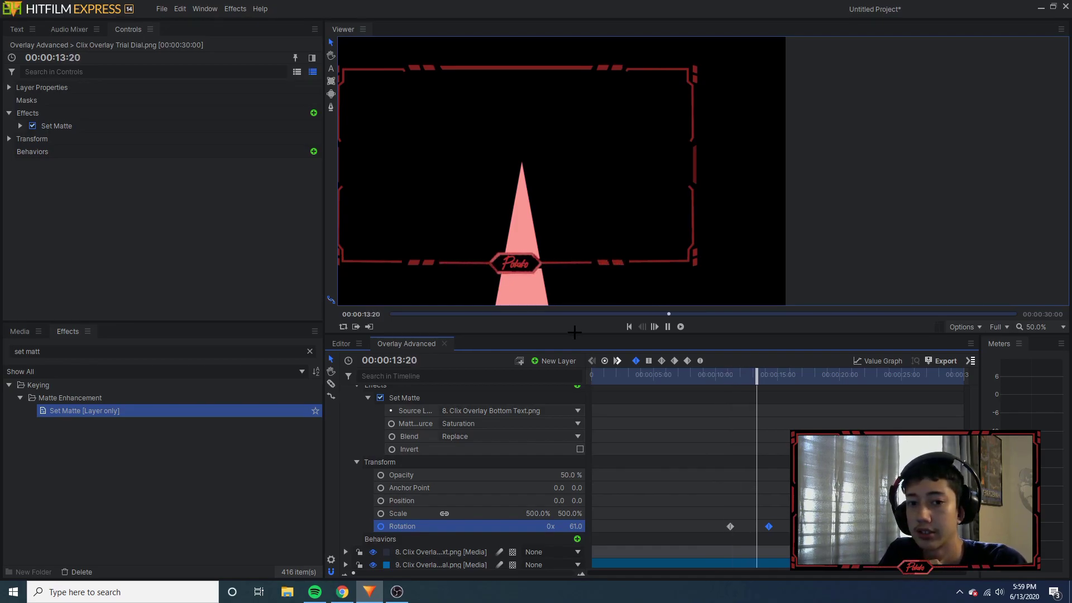
key(space)
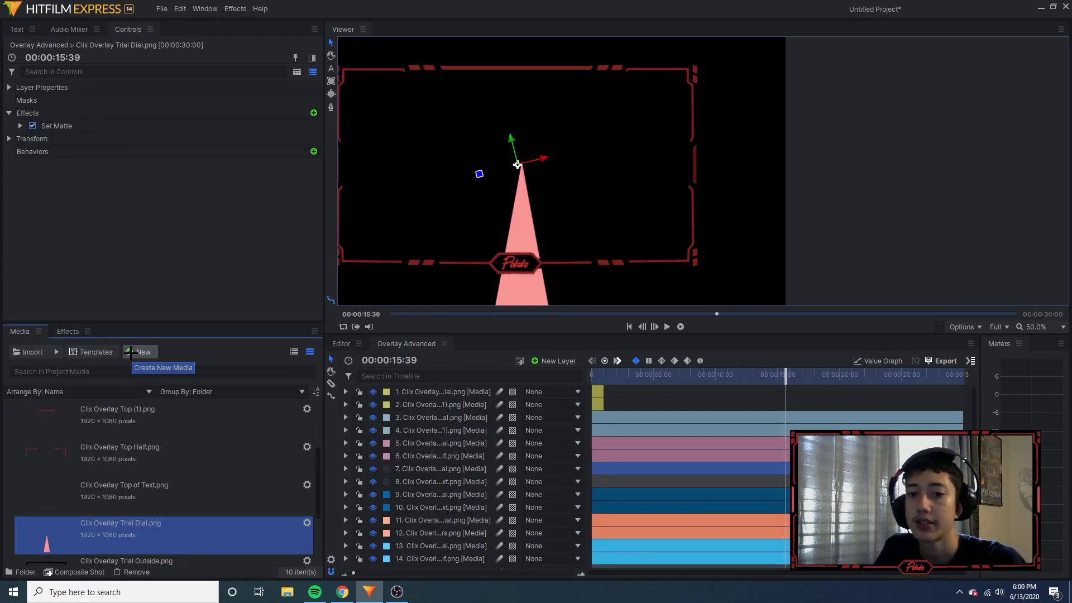
- Create a new 30-second composite shot named Left Side with the 1080p Full HD @ 60 fps template
click(137, 352)
click(142, 366)
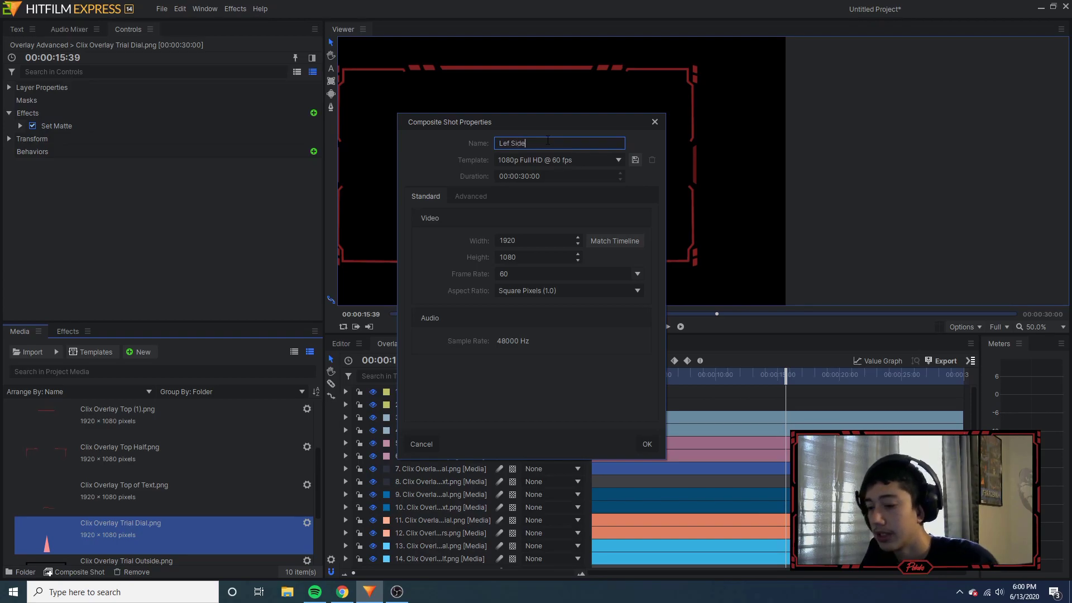
text(t)
key(Return)
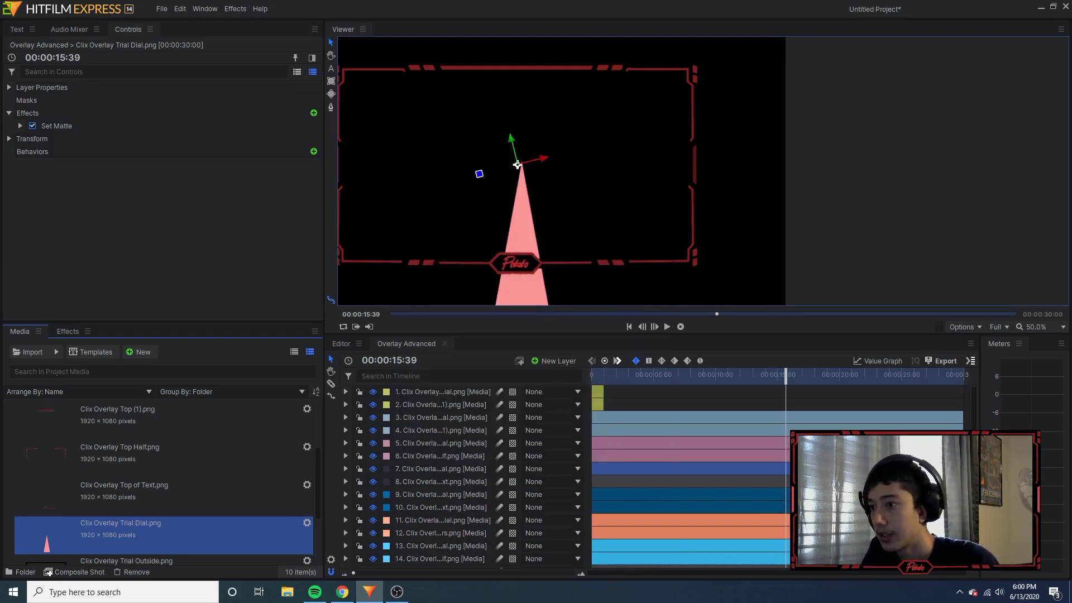
- Copy layers 3 and 4, the dial and its Clix Overlay Top (1).png, from Overlay Advanced into the Left Side composite shot
click(398, 343)
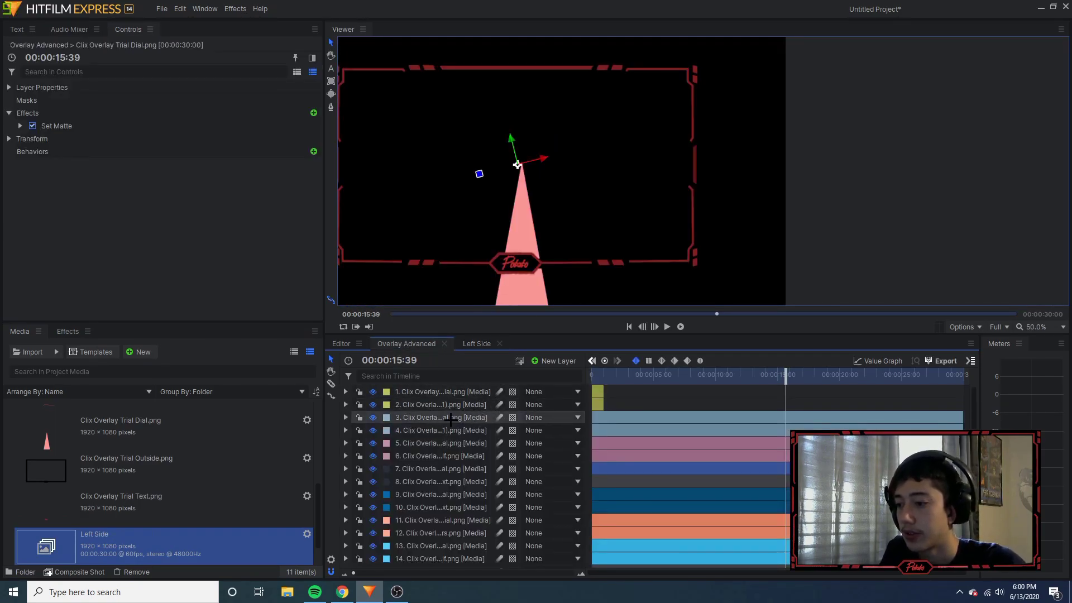
click(440, 418)
shift+click(438, 431)
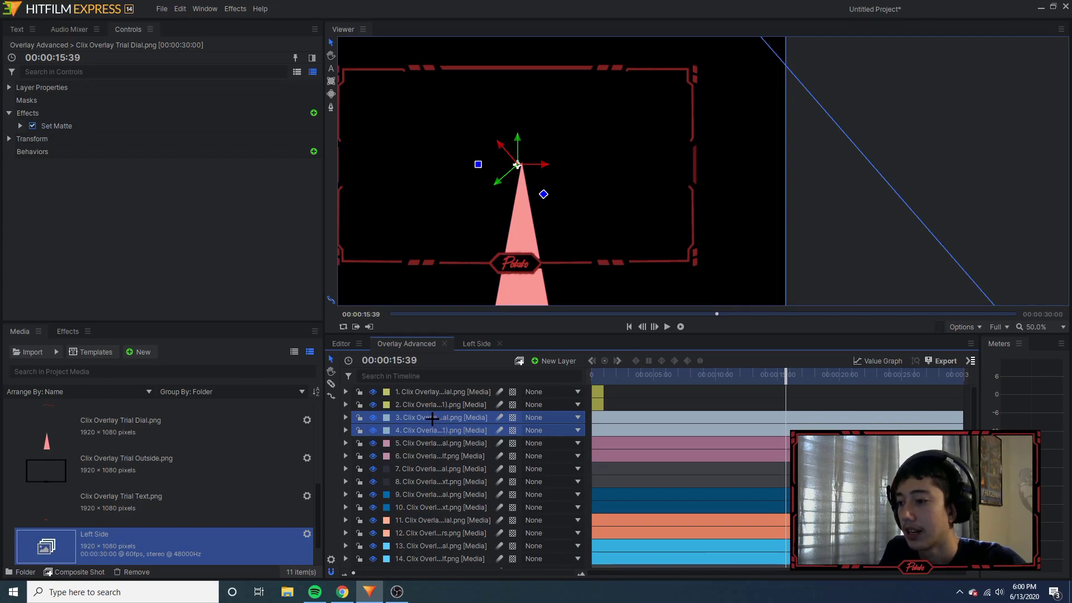
right_click(432, 418)
click(462, 310)
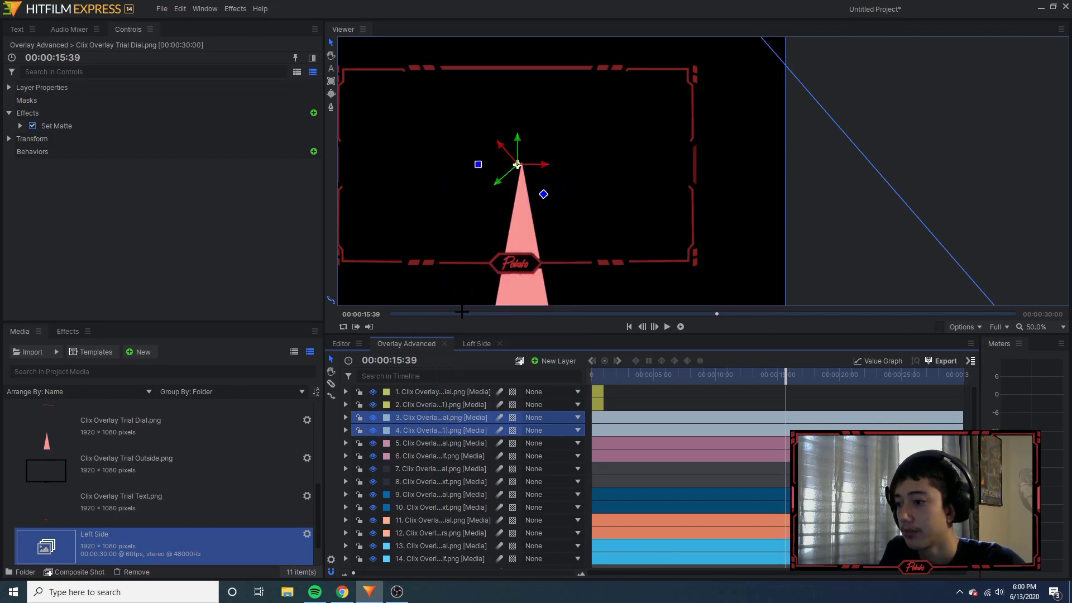
click(476, 344)
key(ctrl+v)
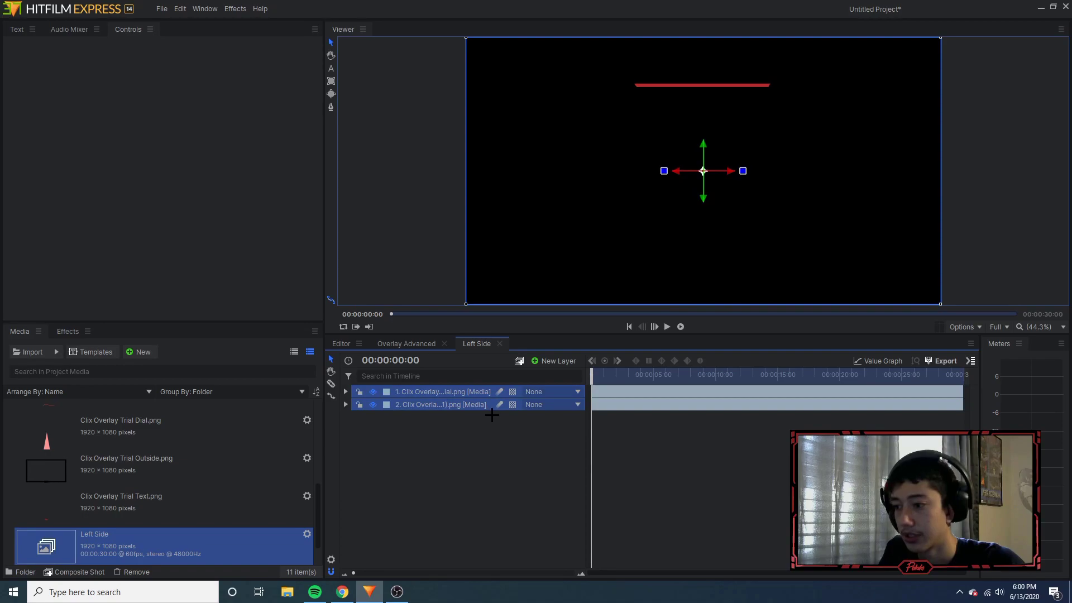
click(531, 438)
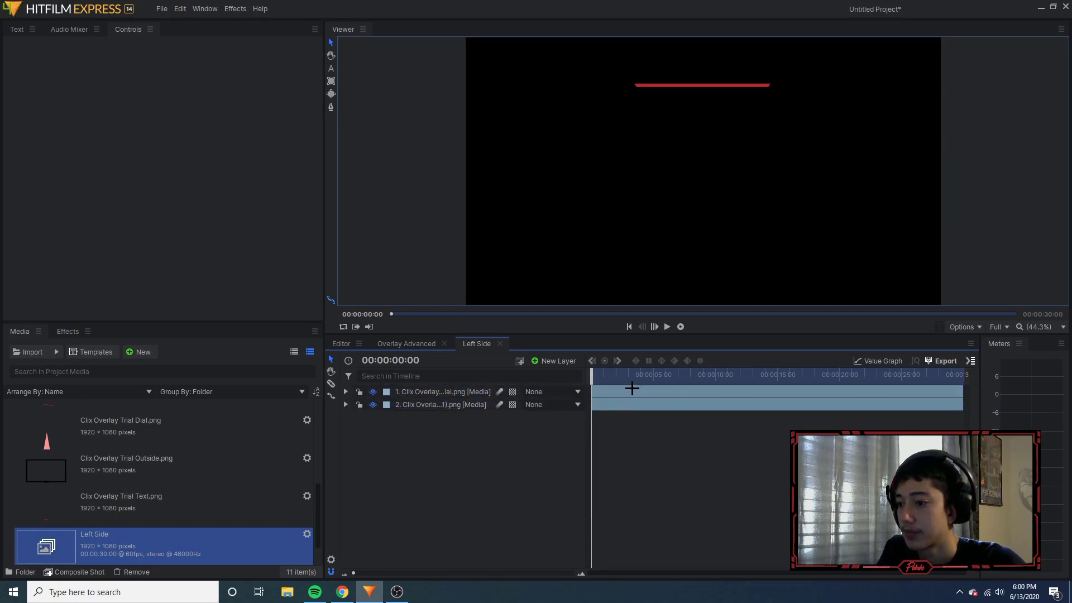
- Set the copied dial's first rotation keyframe, at 00:00:01:02, to -180°
mouse_move(598, 370)
mouse_down()
mouse_move(670, 372)
mouse_move(594, 373)
mouse_up()
click(345, 392)
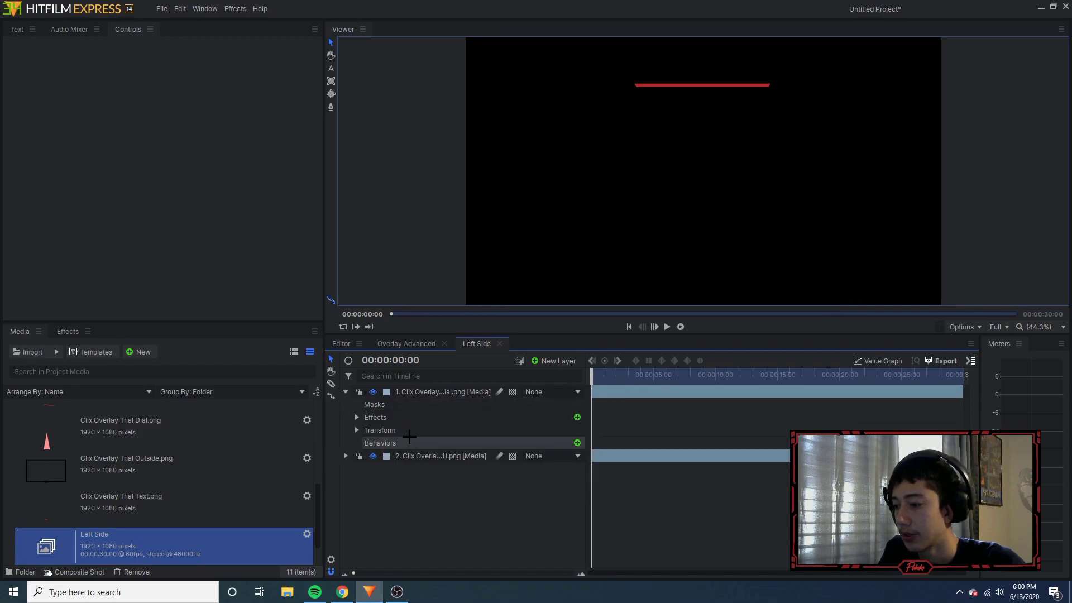
click(357, 430)
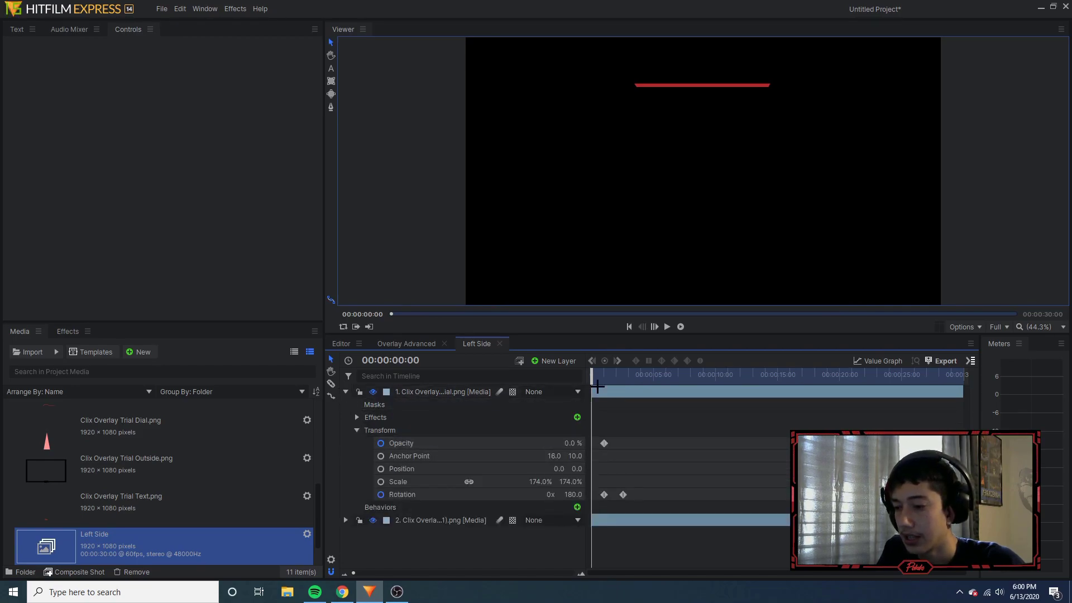
click(604, 375)
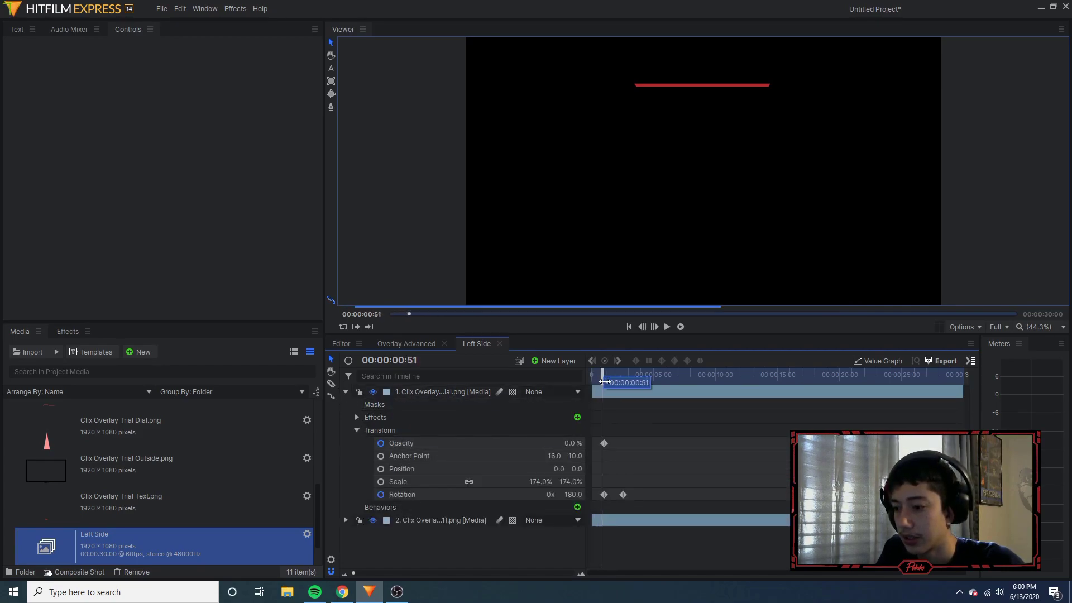
click(667, 326)
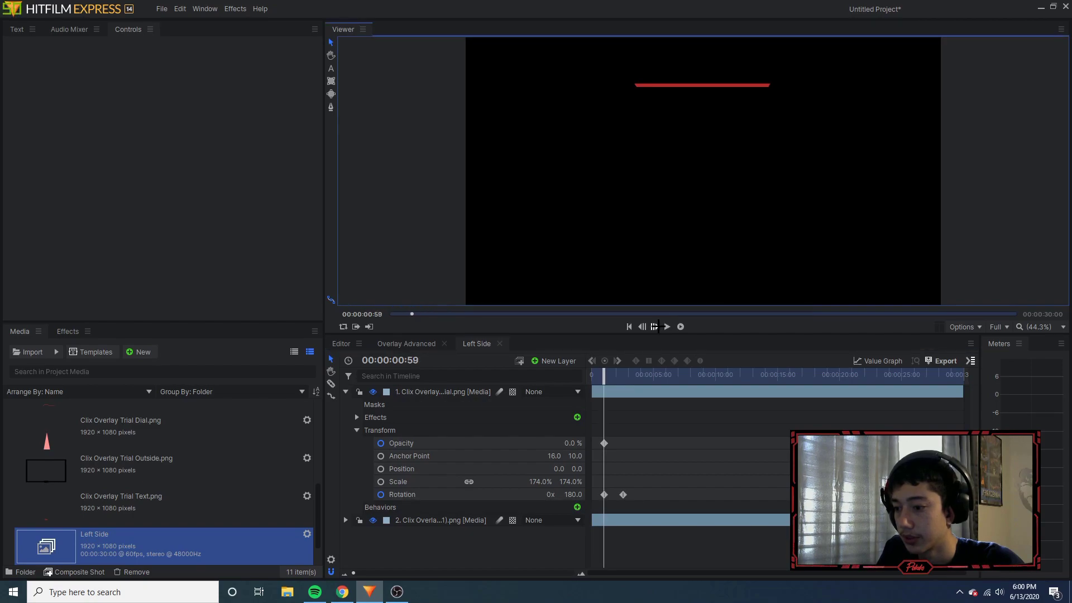
click(658, 327)
click(657, 327)
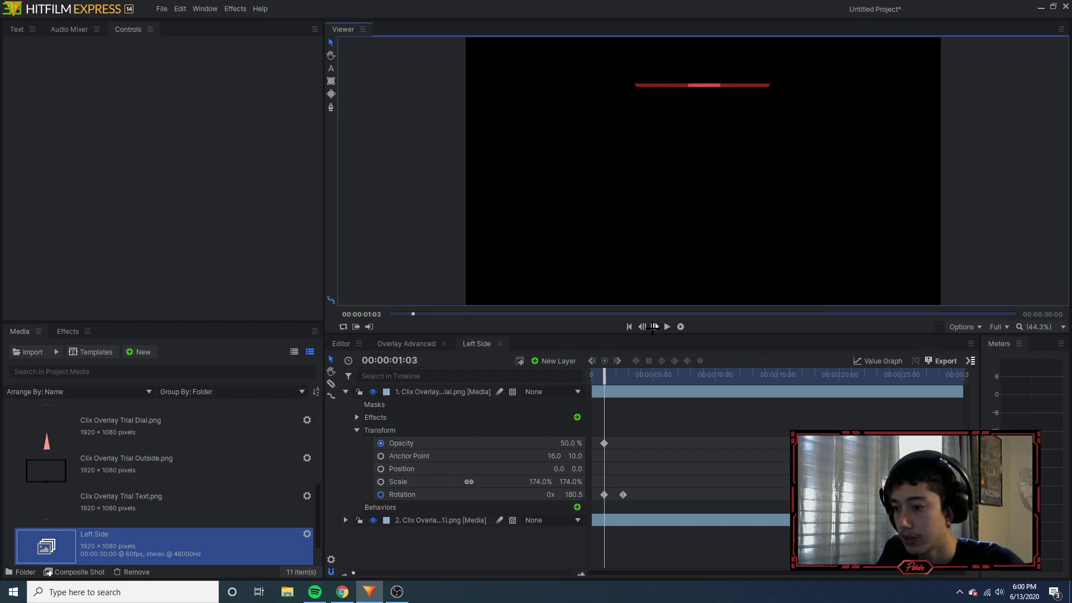
click(643, 327)
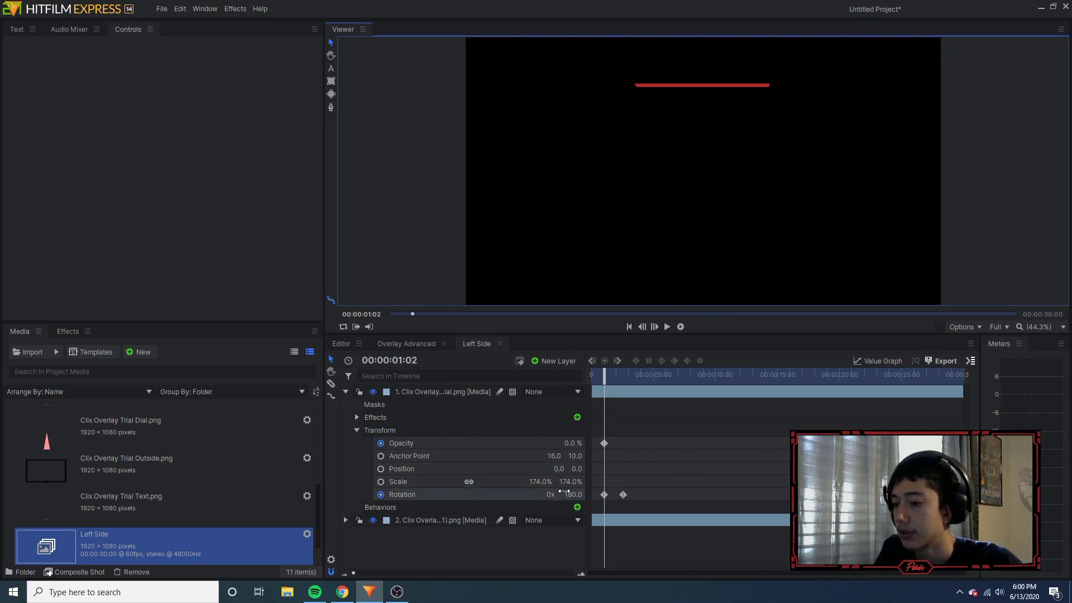
click(570, 495)
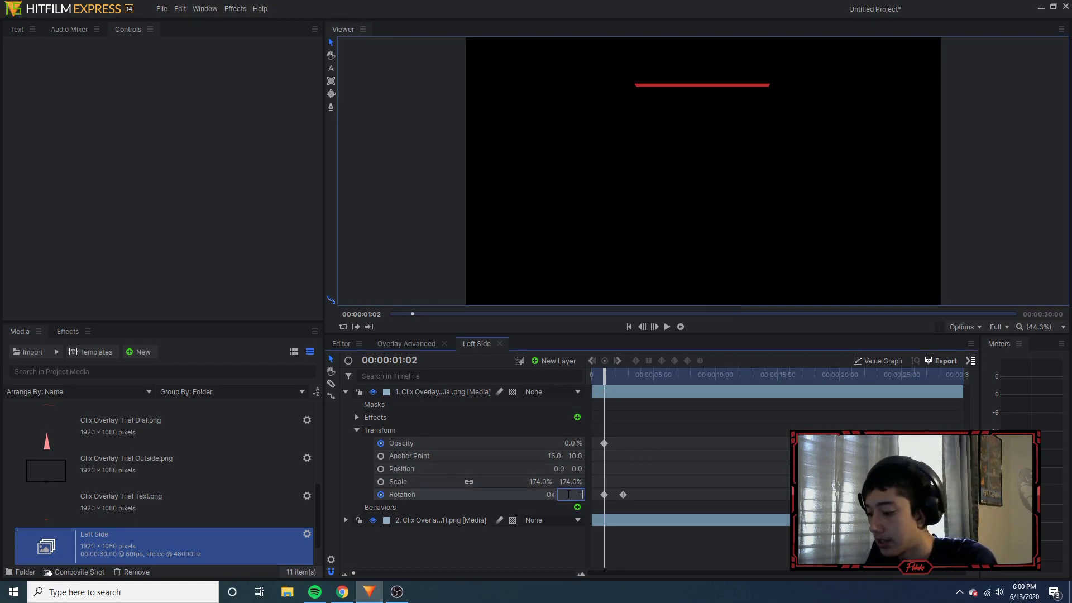
key(Return)
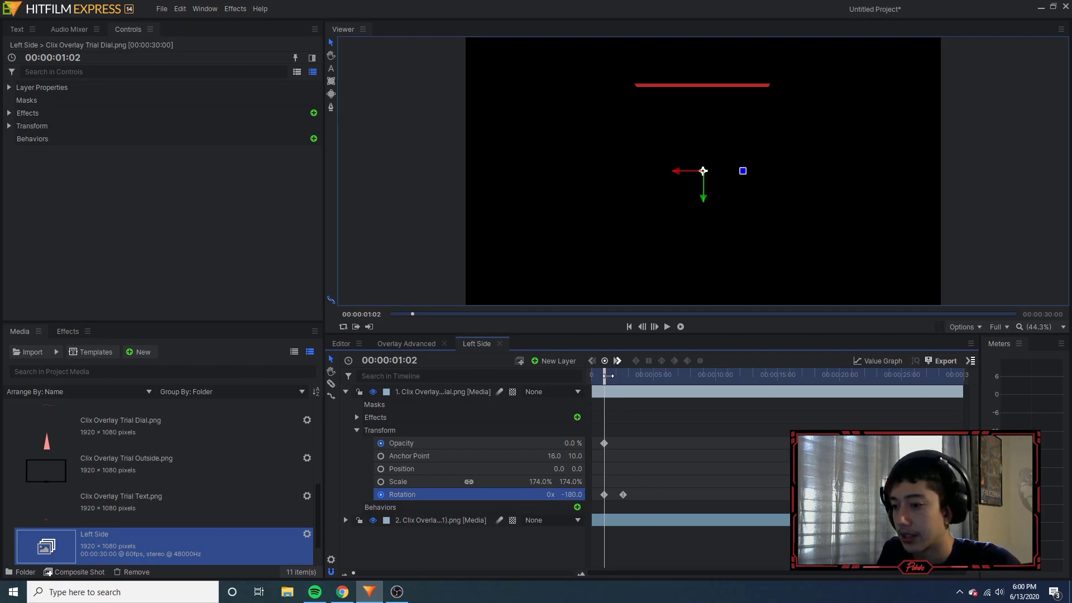
- Set the copied dial's second rotation keyframe, at 00:00:02:33, to -229°, return to the start and collapse the layer
drag(607, 376, 626, 380)
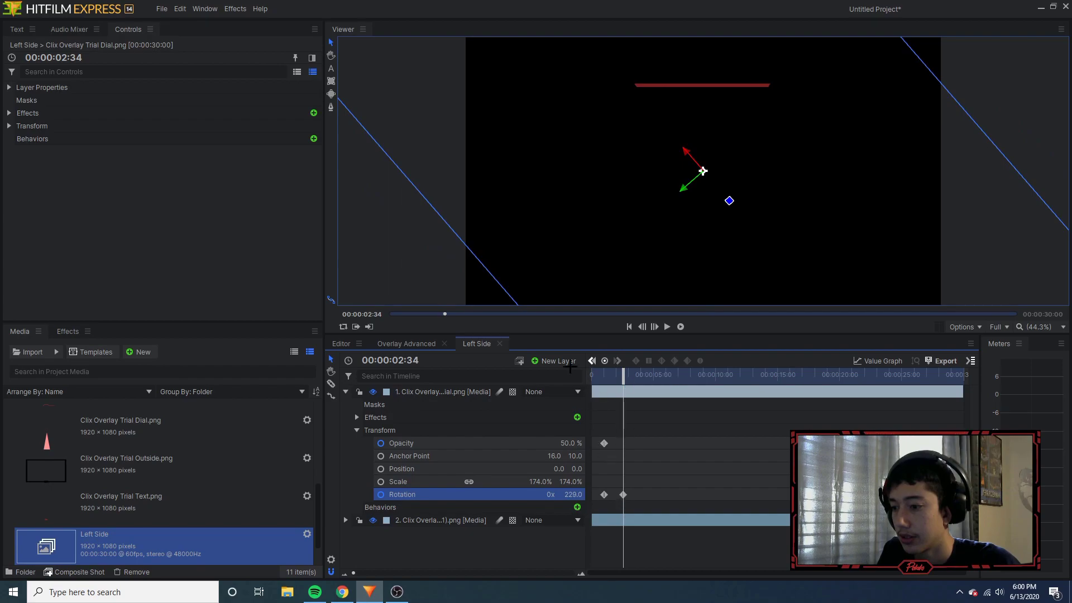
click(655, 327)
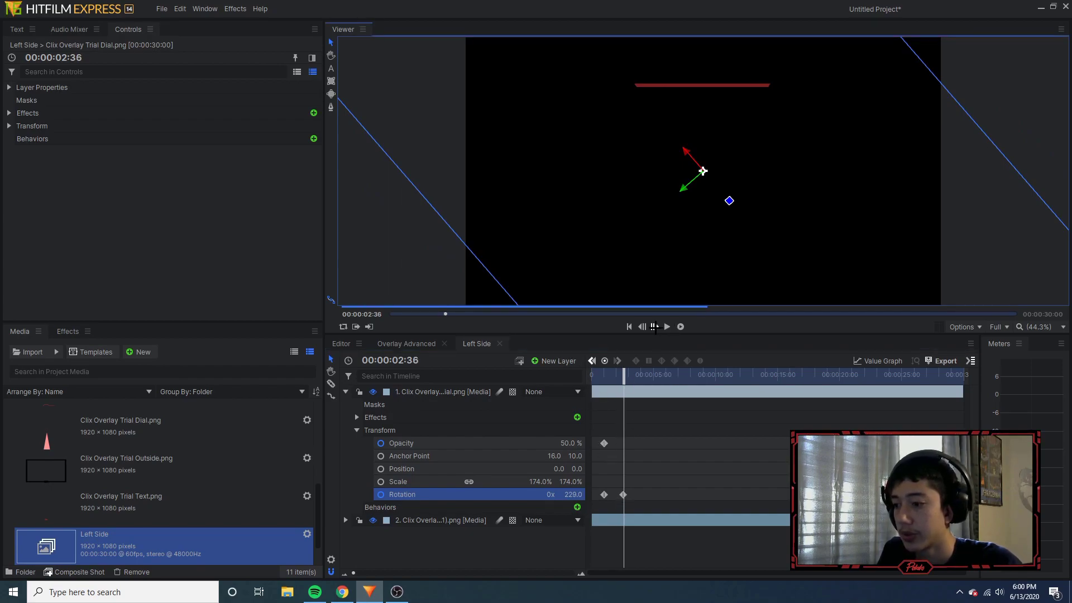
click(655, 327)
click(643, 327)
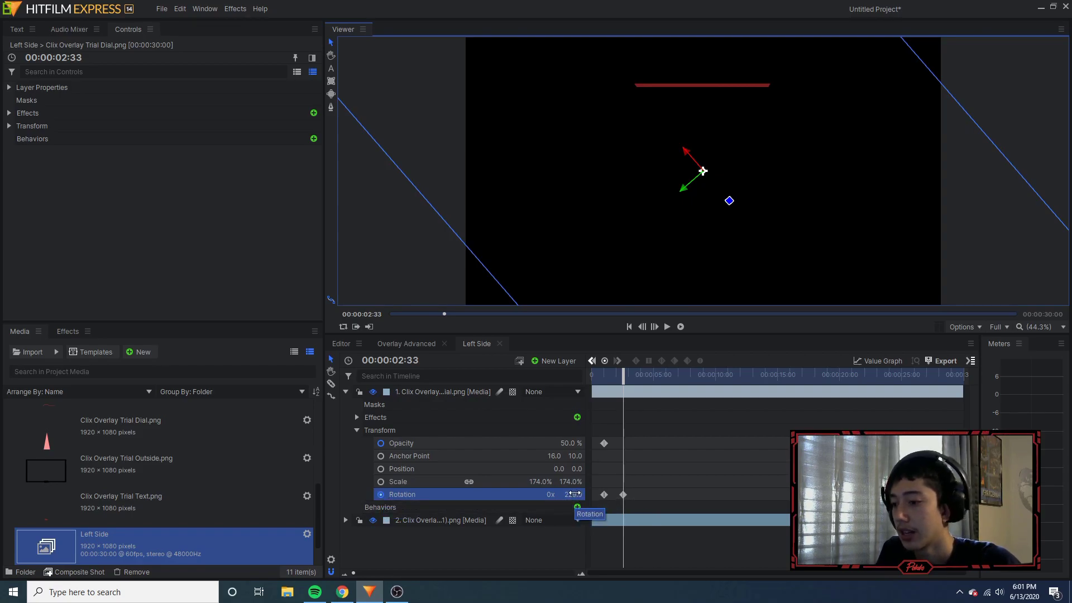
click(572, 494)
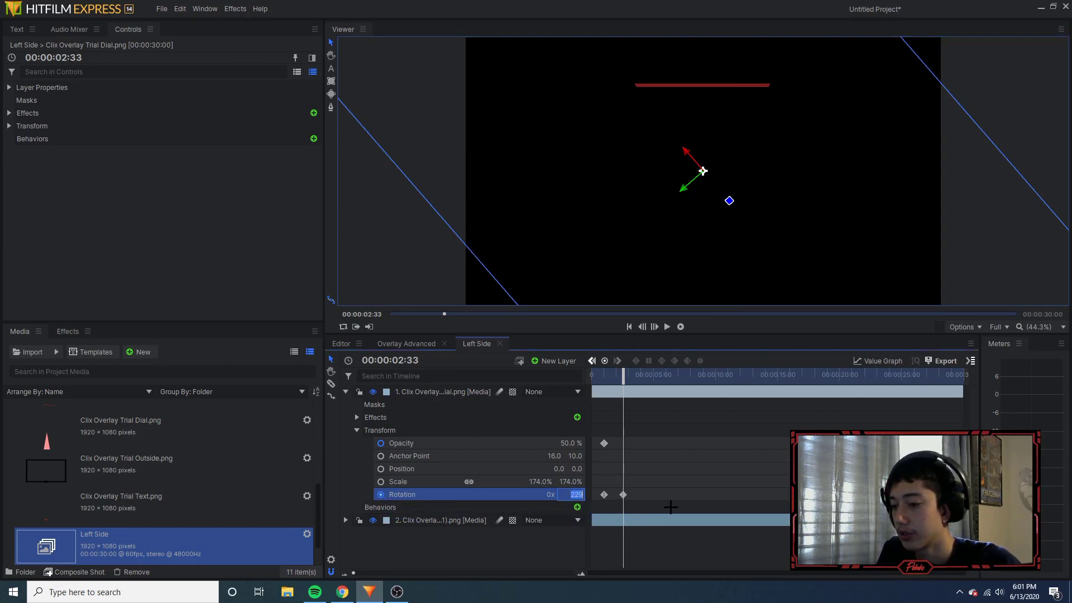
text(-)
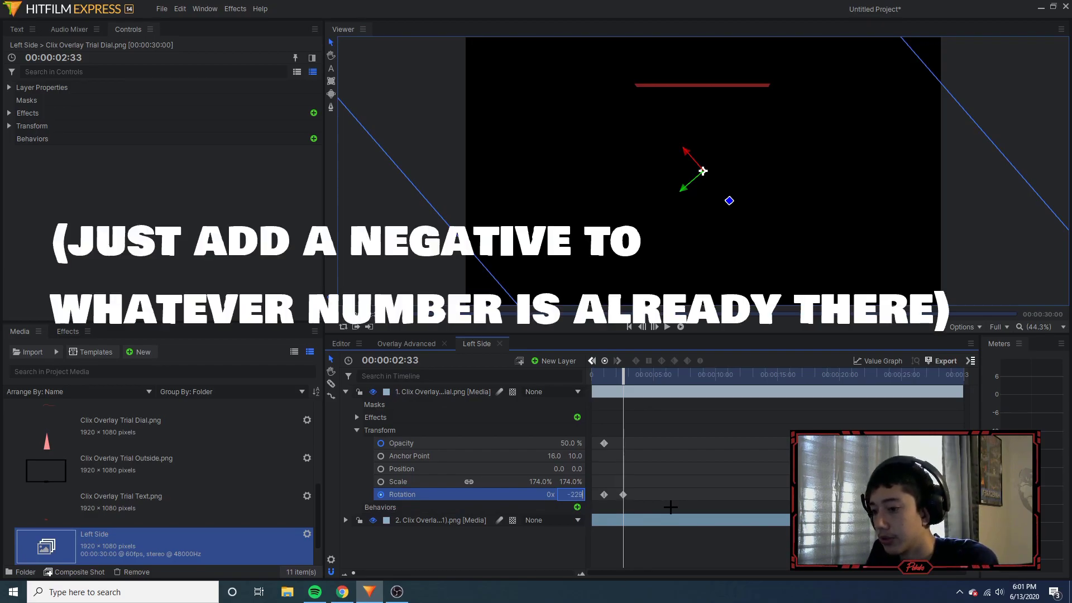
text(229)
key(Return)
drag(623, 383, 569, 418)
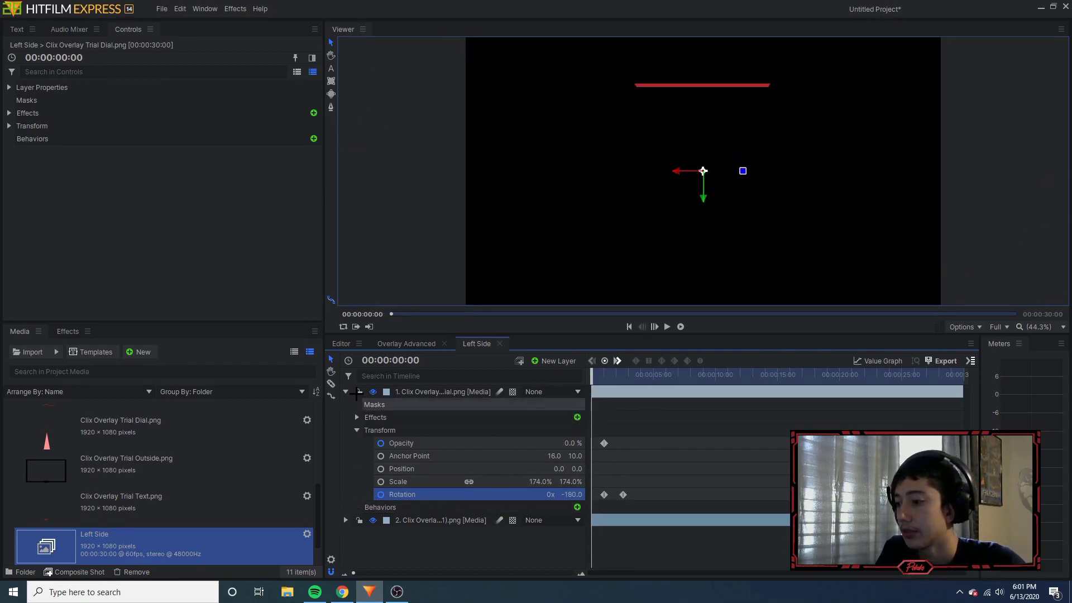
click(347, 392)
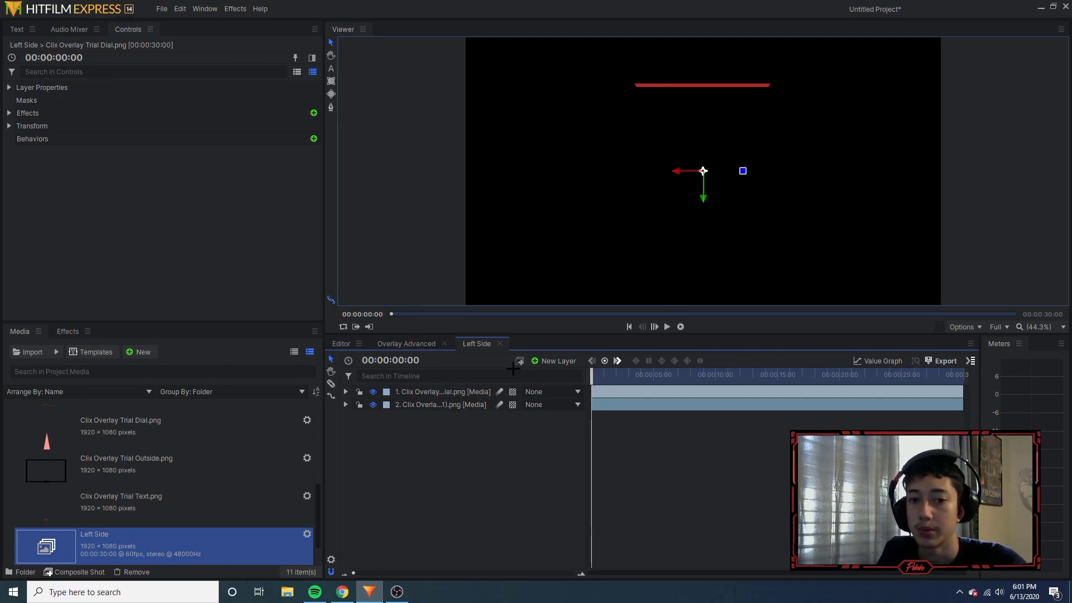
- Add Clix Overlay Top Half.png to the Left Side shot with Clix Overlay Trial Dial.png directly above it, and expand that dial layer
scroll(511, 484, up, 5)
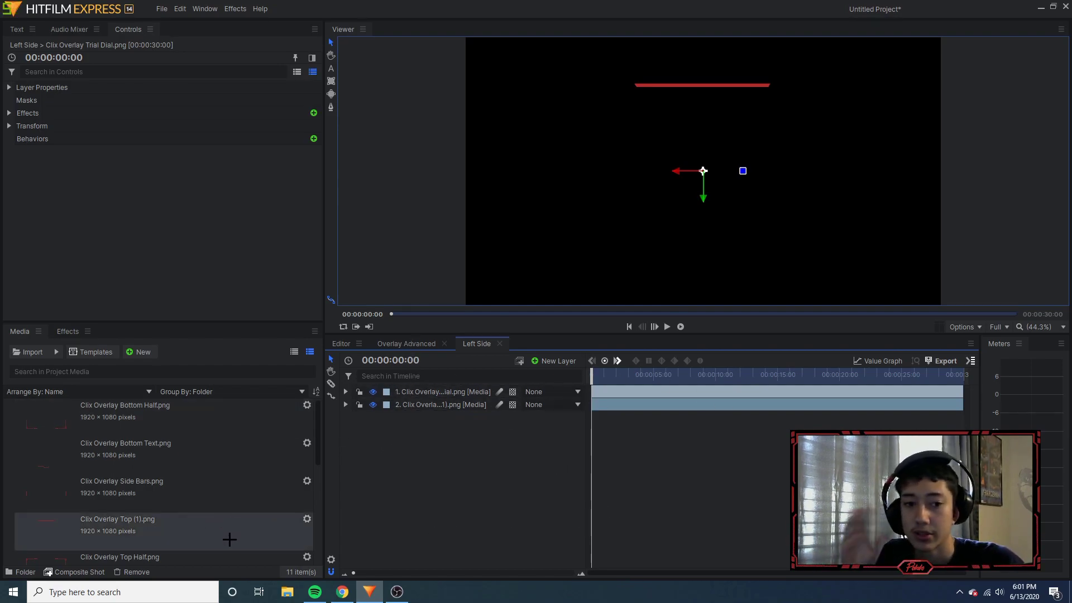
scroll(229, 547, down, 3)
drag(112, 536, 394, 415)
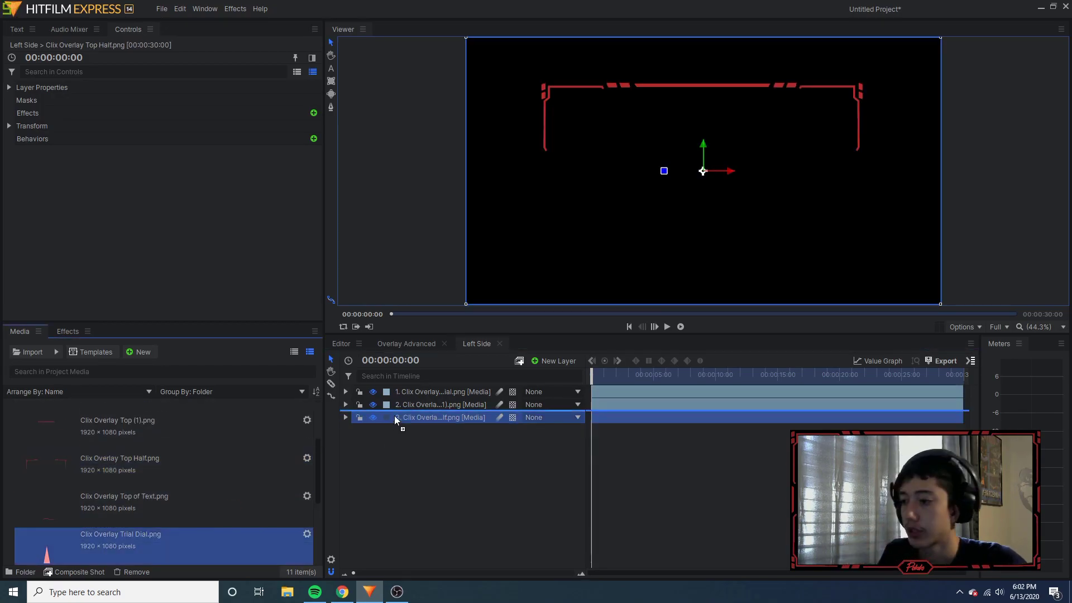
click(345, 417)
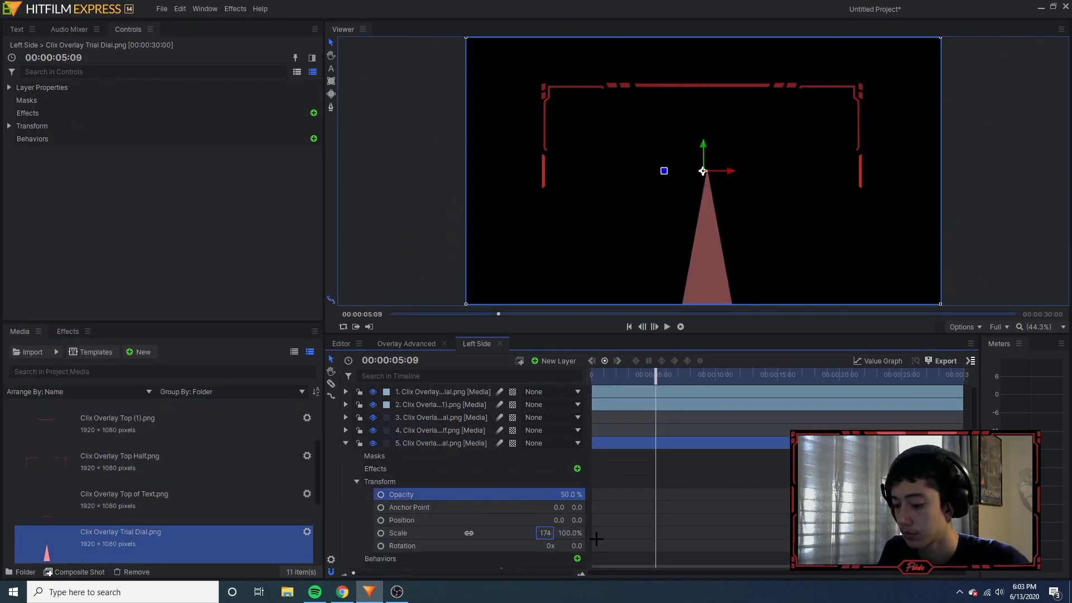
- Set the Side Bars dial's opacity to 50% and its scale to 174%
click(500, 495)
click(500, 570)
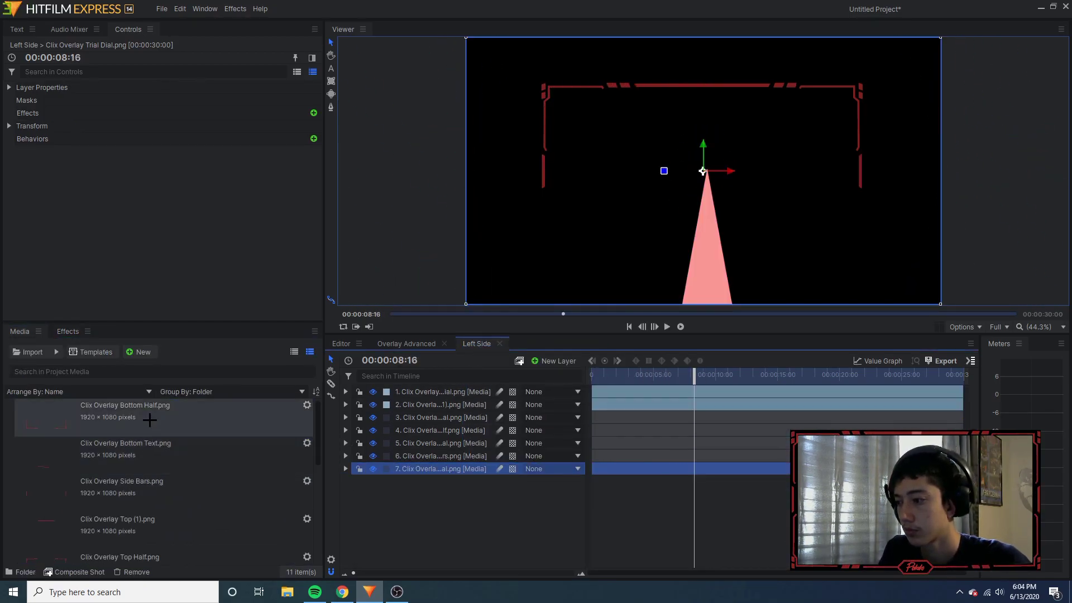
- Add Clix Overlay Bottom Half.png to the Left Side shot and keyframe its matted dial's rotation at 36° at 00:00:12:43
click(150, 420)
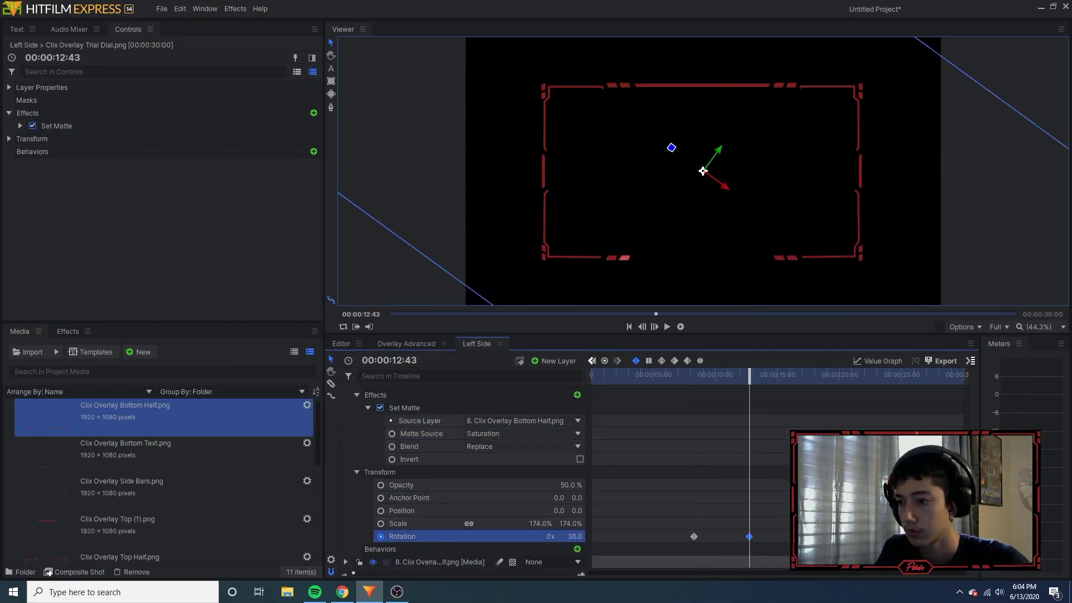
click(749, 537)
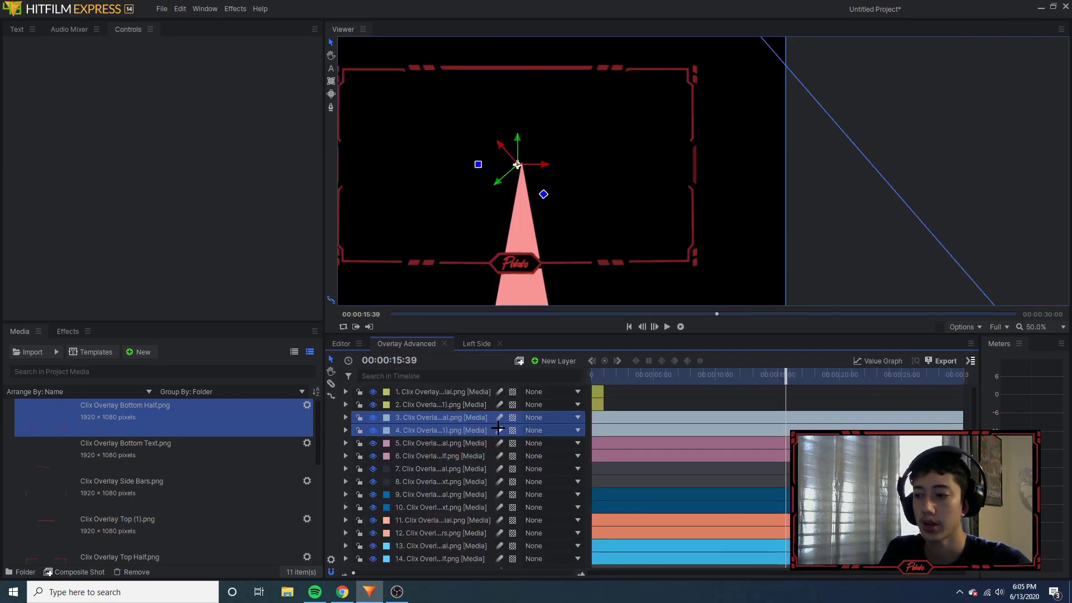
scroll(152, 461, down, 5)
scroll(123, 469, up, 5)
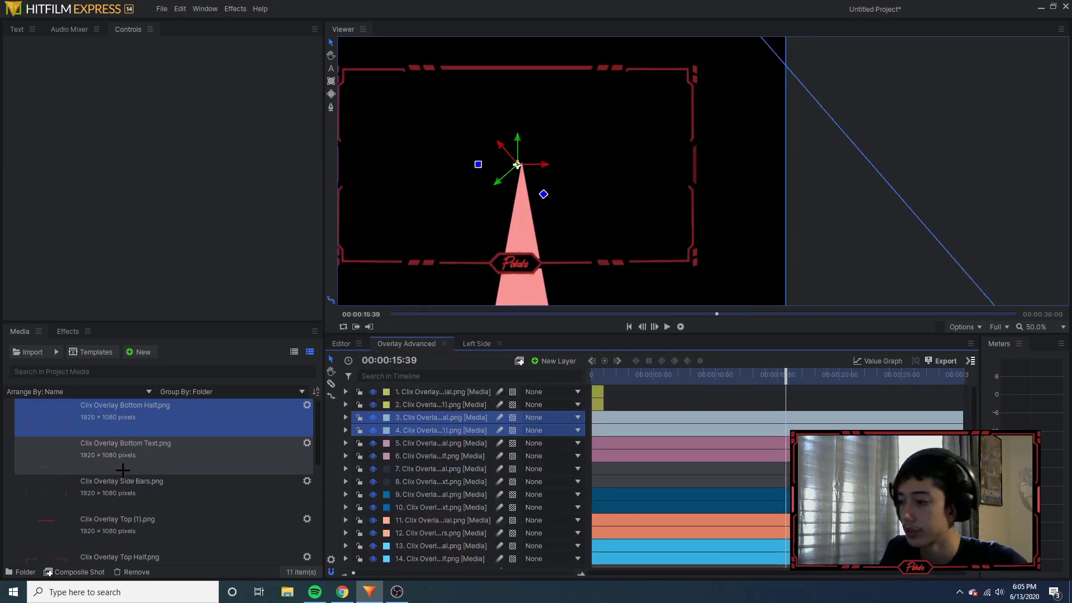
- Add the Left Side composite shot to Overlay Advanced as the third layer and return to the start of the timeline
scroll(123, 470, down, 5)
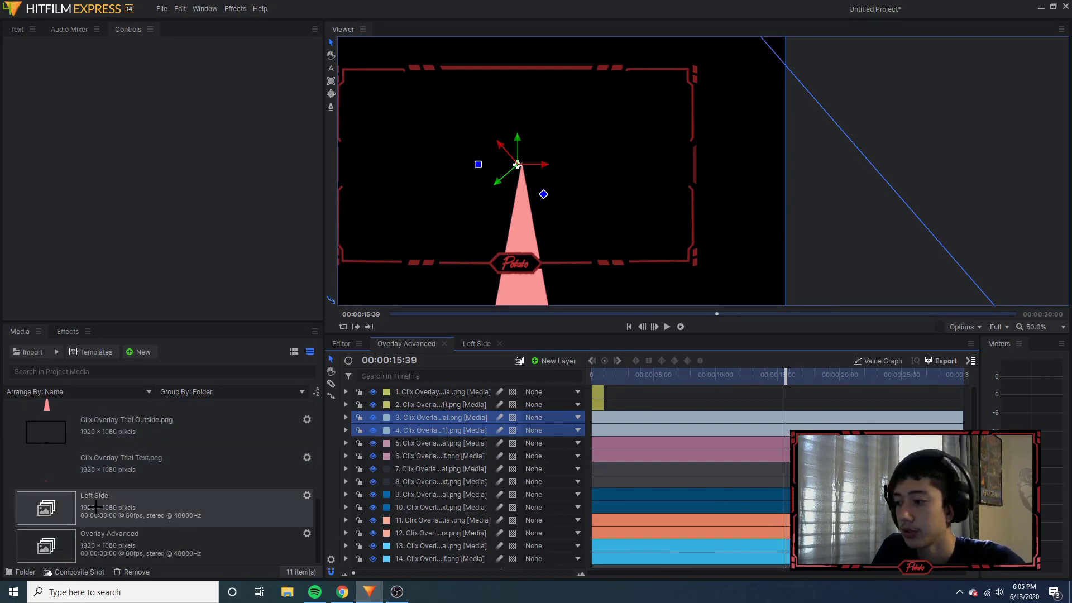
drag(120, 512, 413, 412)
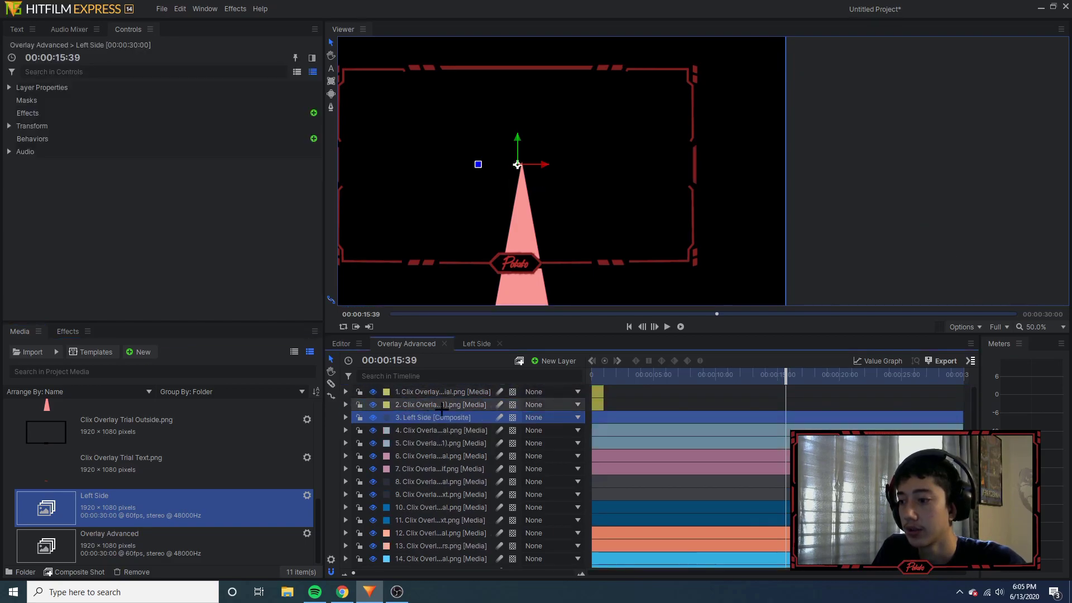
drag(786, 378, 592, 378)
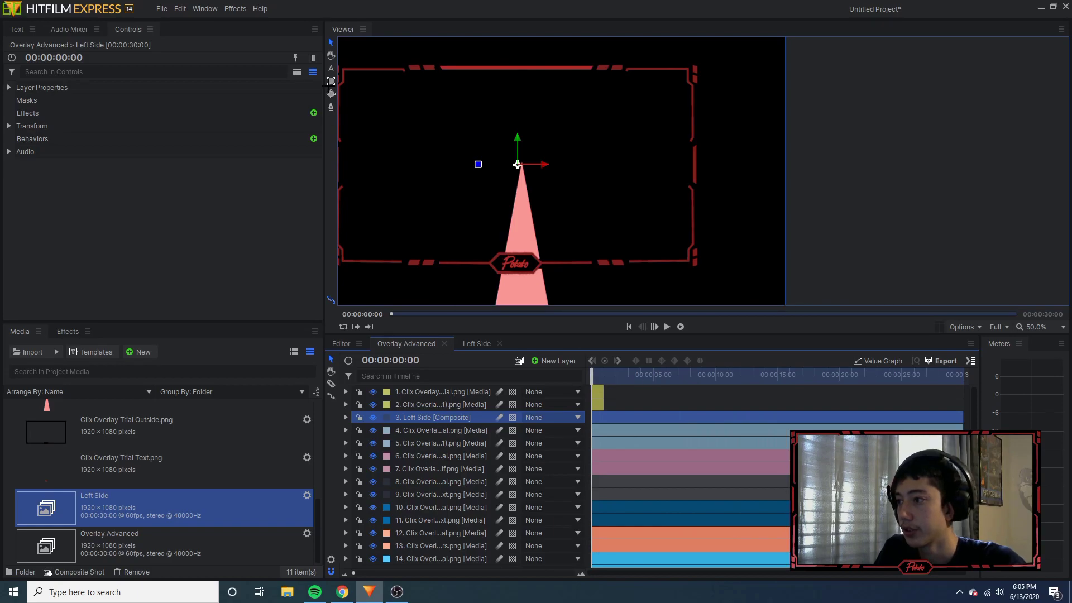
- Draw a rectangular mask on the Left Side layer covering the left half of the webcam frame up to its centre
scroll(358, 95, down, 2)
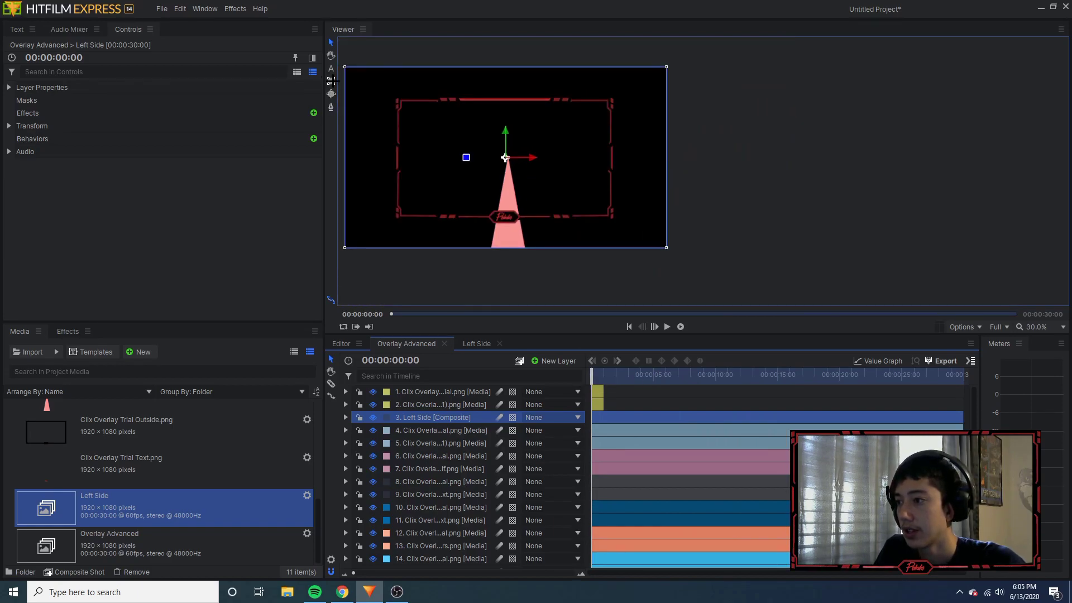
click(331, 81)
drag(376, 85, 503, 242)
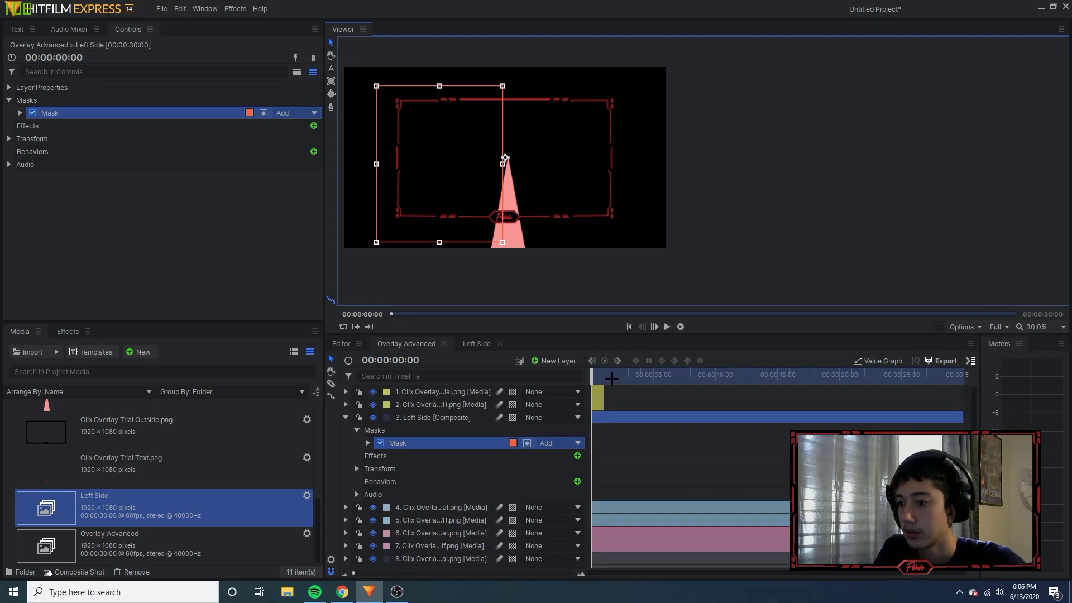
- Preview the masked Left Side animation from the start of the timeline
mouse_move(592, 371)
mouse_down()
mouse_move(618, 370)
mouse_move(594, 370)
mouse_up()
key(space)
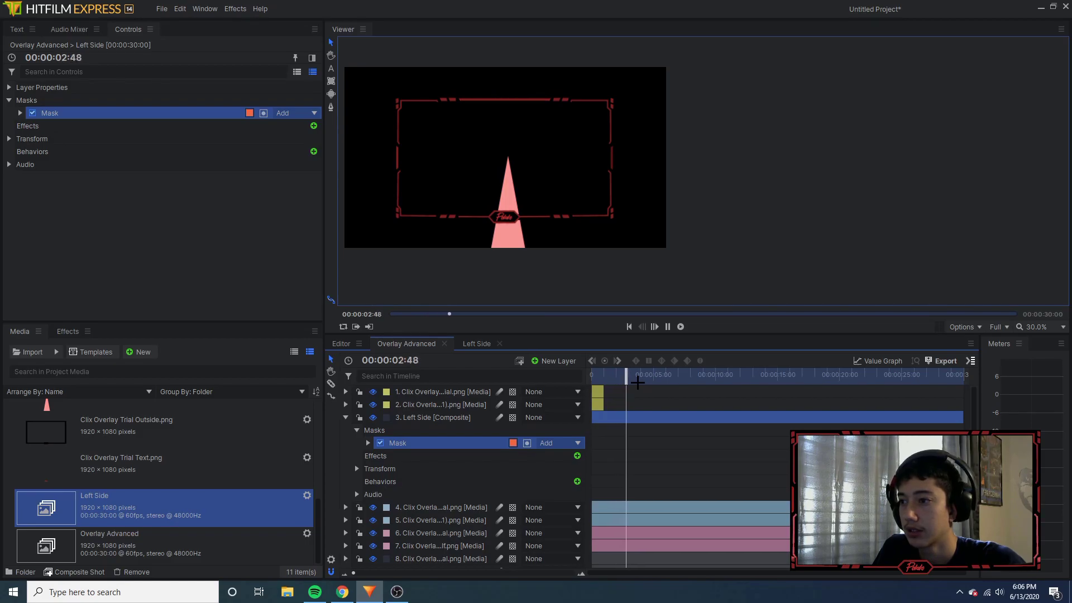
click(668, 327)
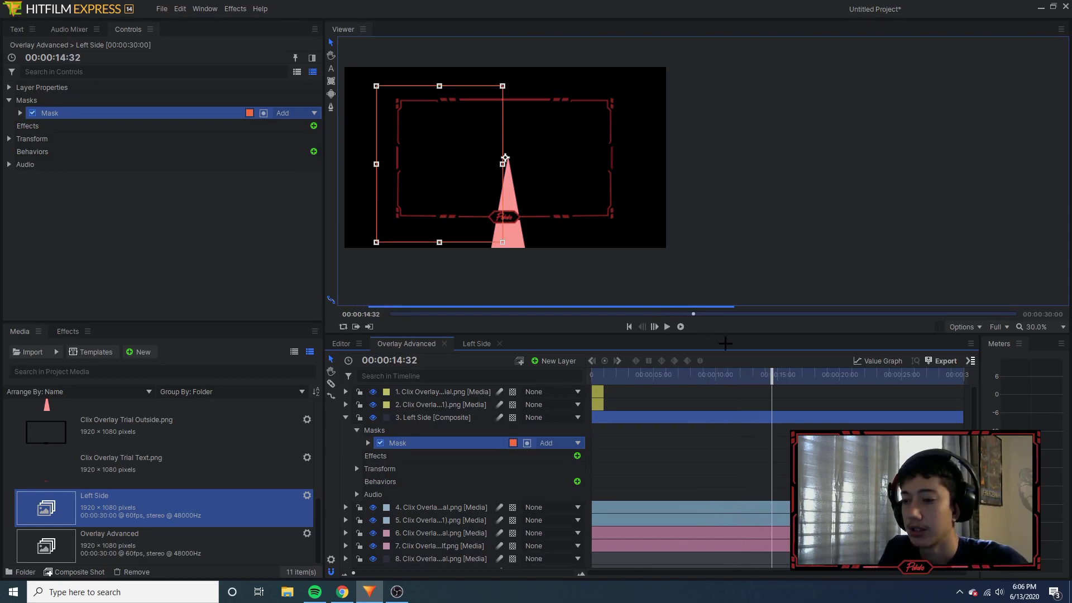
- Collapse the Left Side layer, scale the viewer to fit and replay the opening of the overlay from the start
drag(769, 375, 592, 375)
click(345, 417)
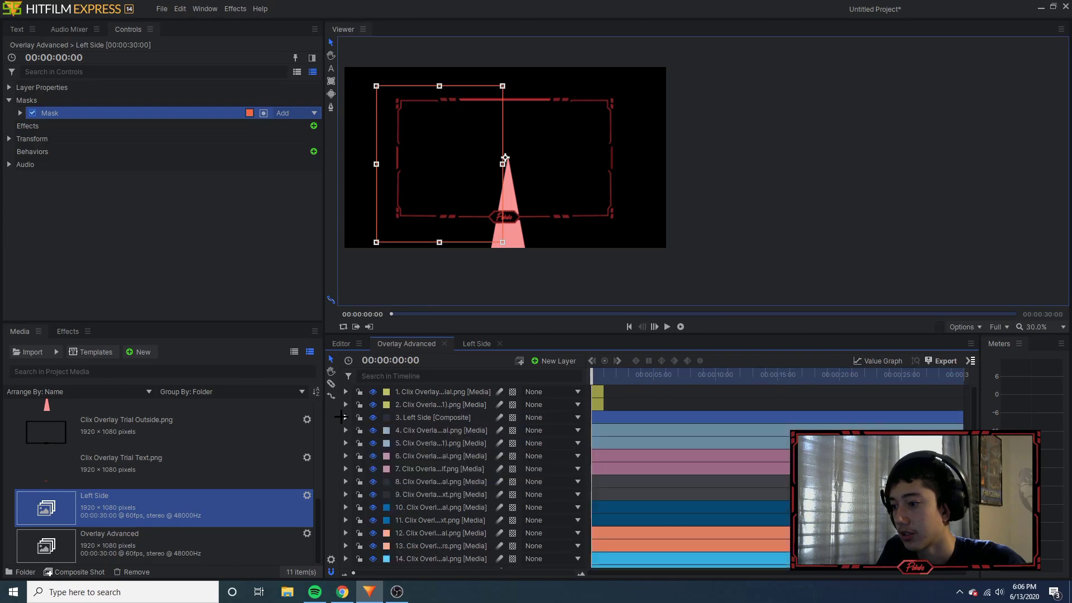
click(1053, 327)
click(1051, 512)
key(space)
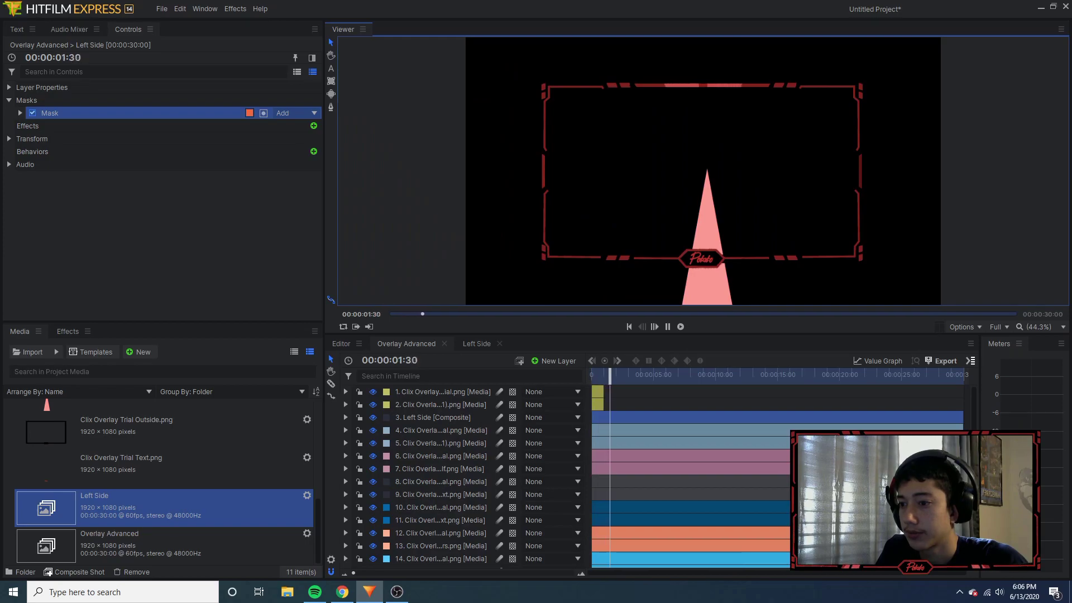
key(space)
- Delete the leftover unmatted Clix Overlay Trial Dial.png layer beneath the overlay artwork in Overlay Advanced
scroll(441, 503, down, 2)
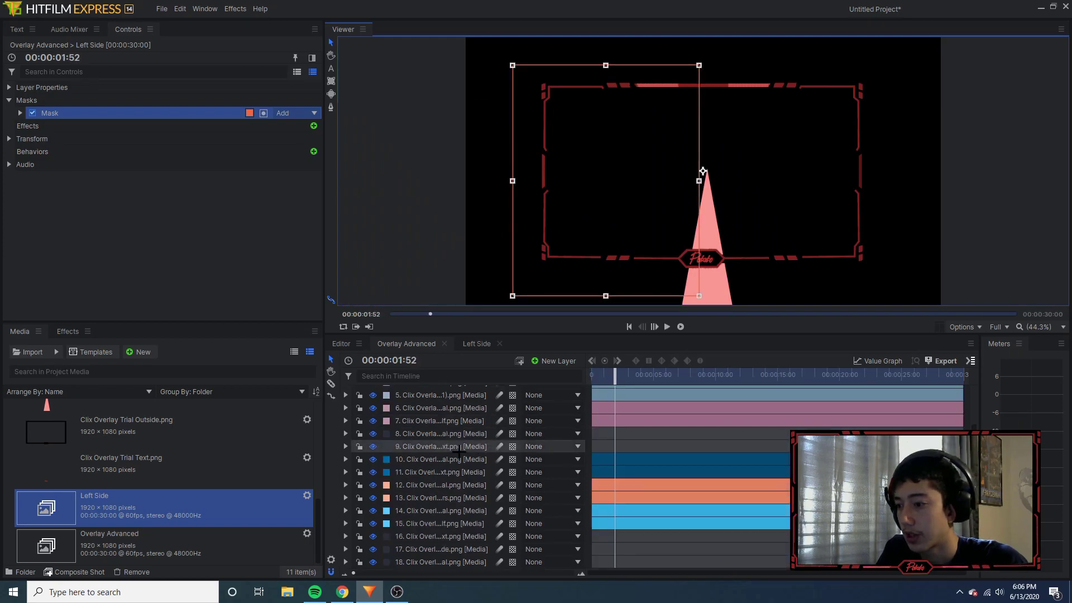
click(442, 559)
key(Delete)
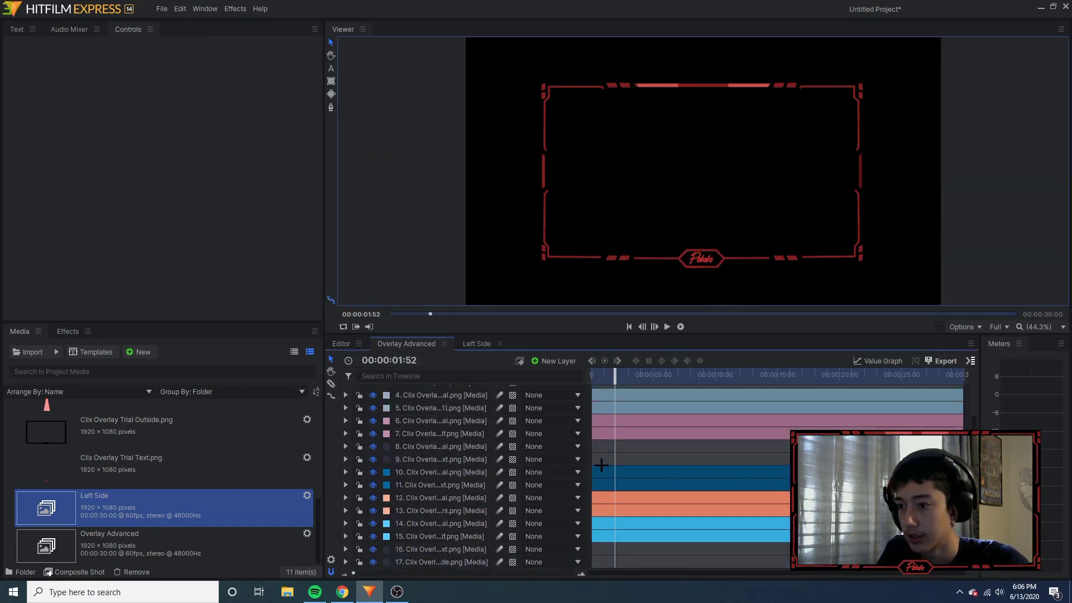
- Play the overlay from the start through the top bar and top half sweeps
drag(619, 378, 592, 378)
key(space)
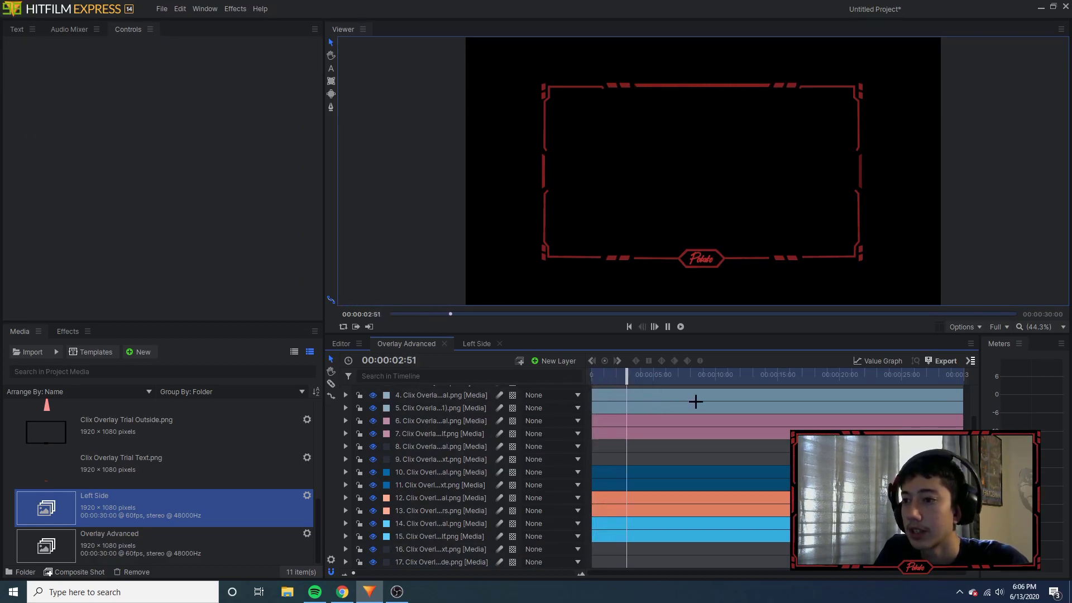
key(space)
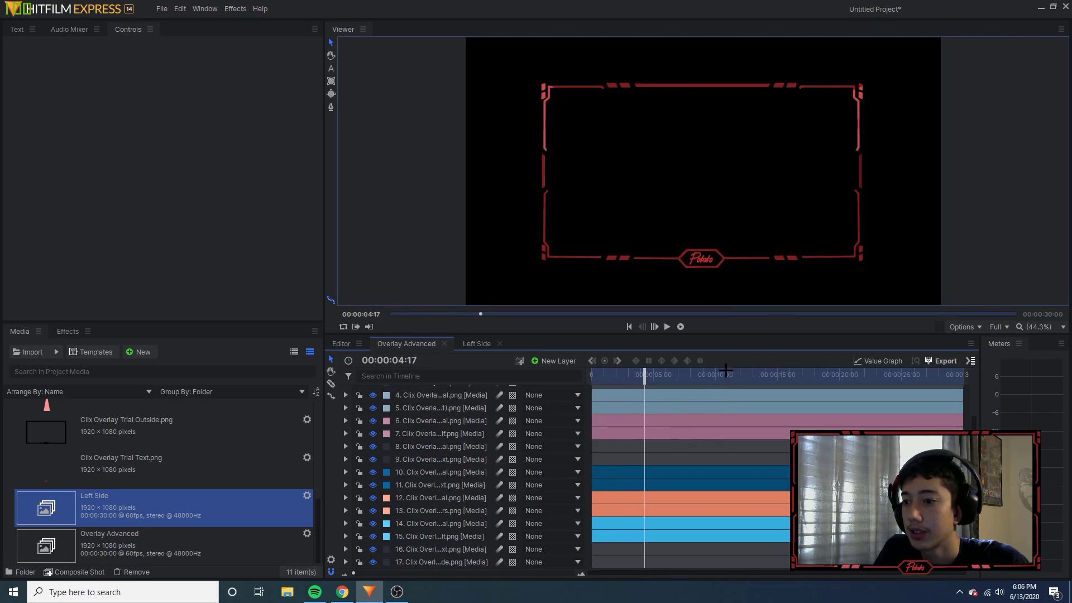
- Nudge the Top Half dial's ending rotation keyframe slightly earlier and its starting rotation keyframe slightly later
drag(648, 372, 657, 376)
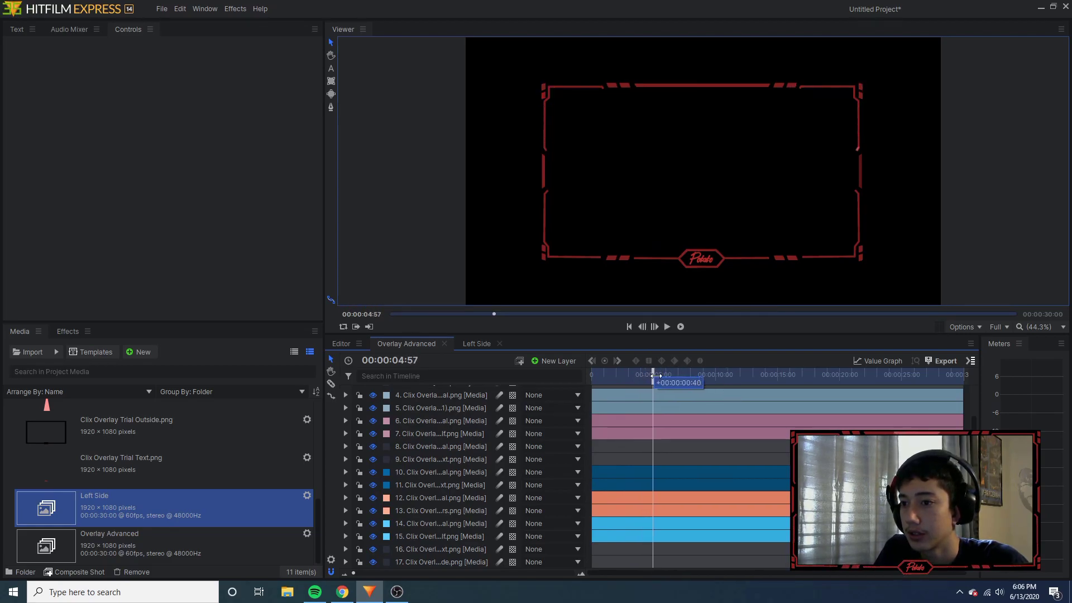
scroll(449, 445, up, 2)
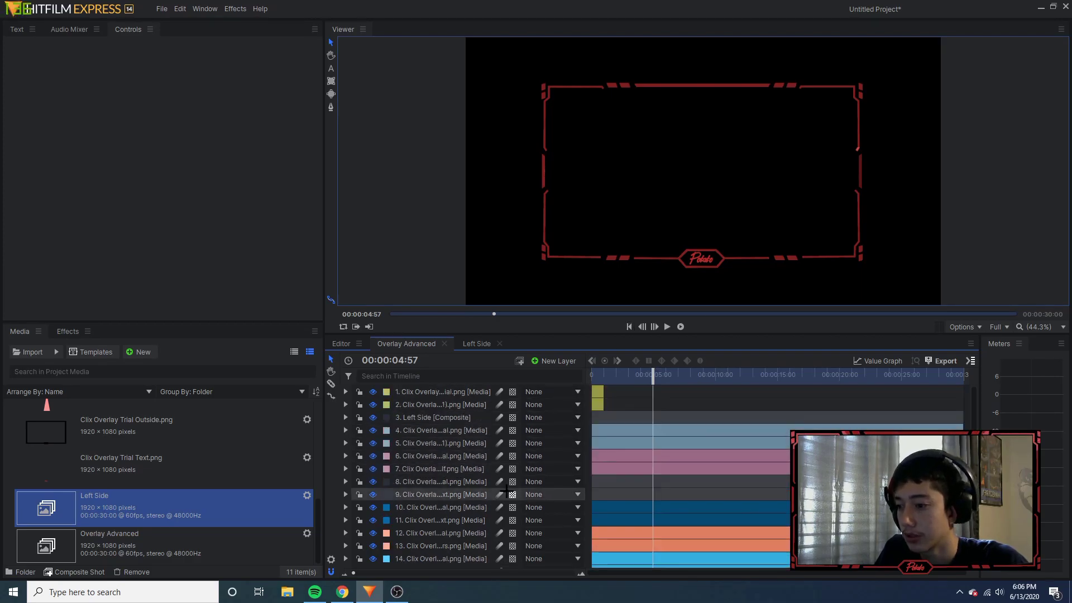
drag(457, 445, 360, 473)
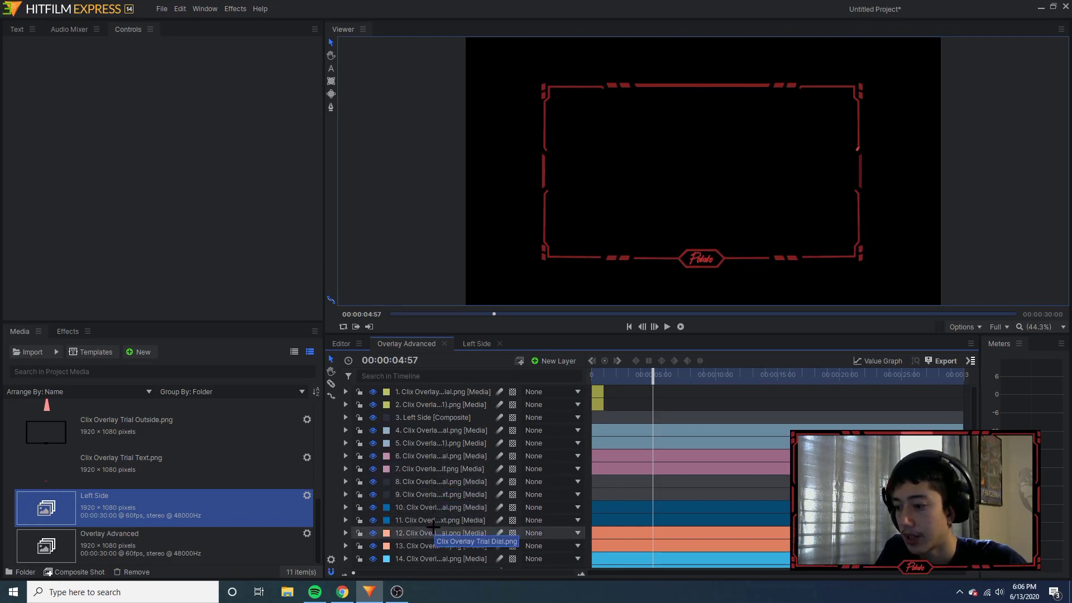
scroll(435, 542, down, 1)
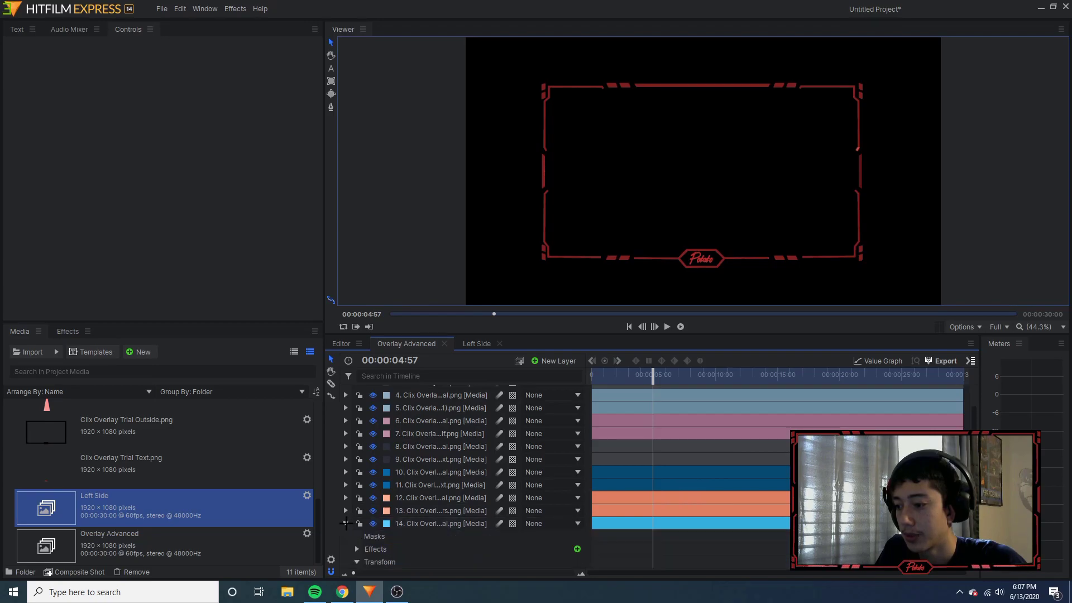
click(346, 524)
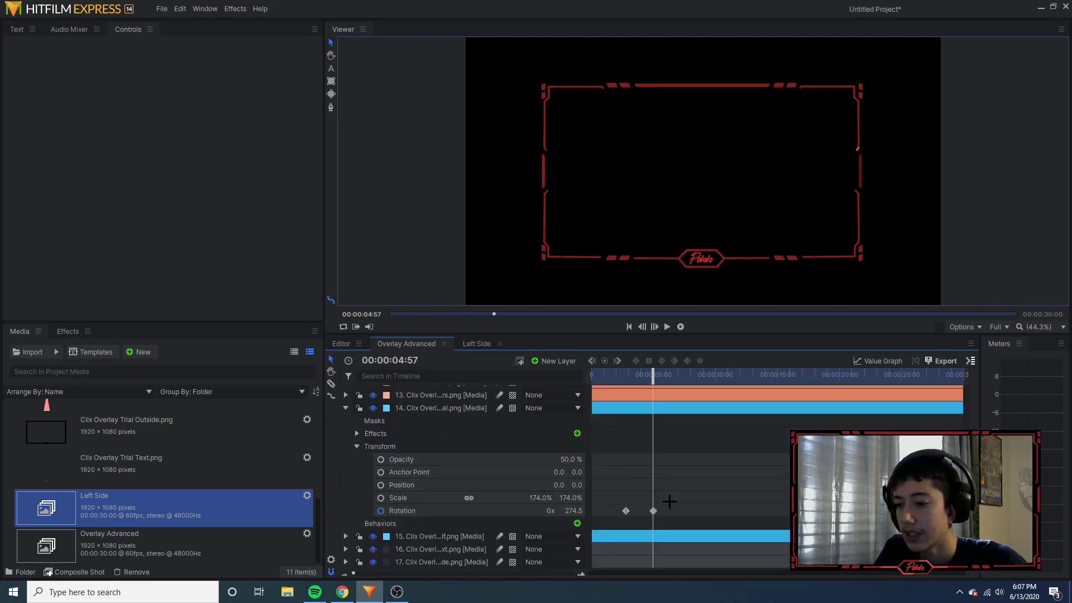
click(653, 511)
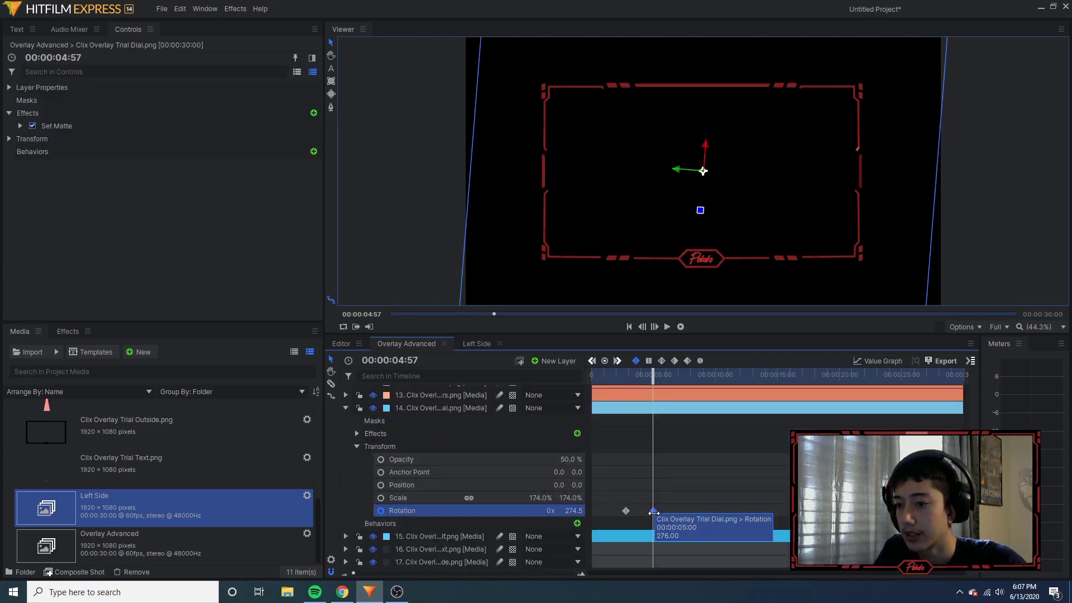
drag(654, 511, 652, 511)
drag(654, 381, 630, 383)
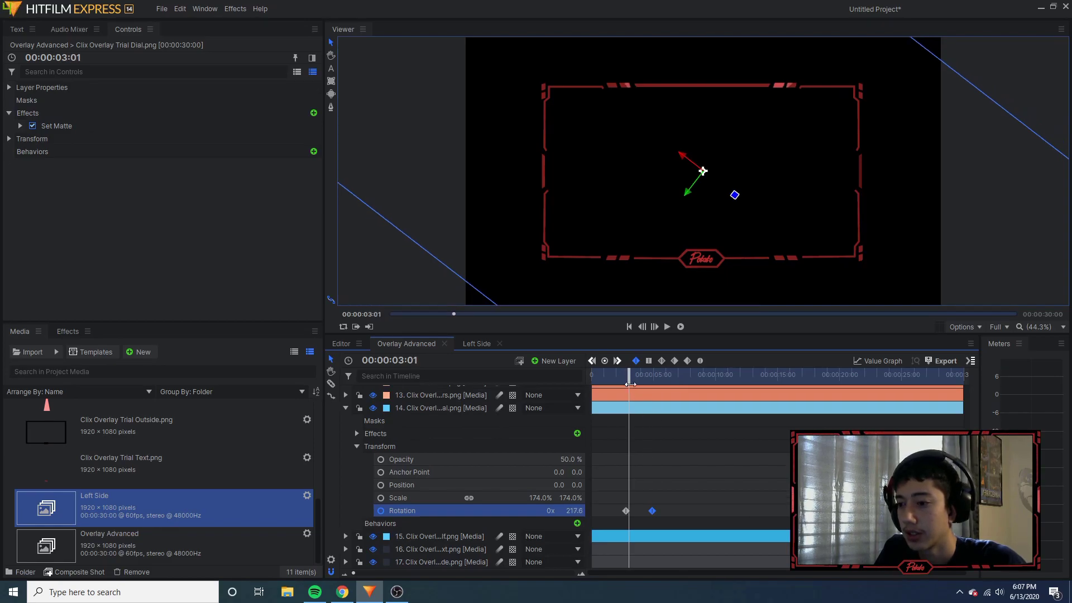
drag(628, 380, 628, 380)
drag(626, 510, 628, 512)
drag(631, 387, 662, 392)
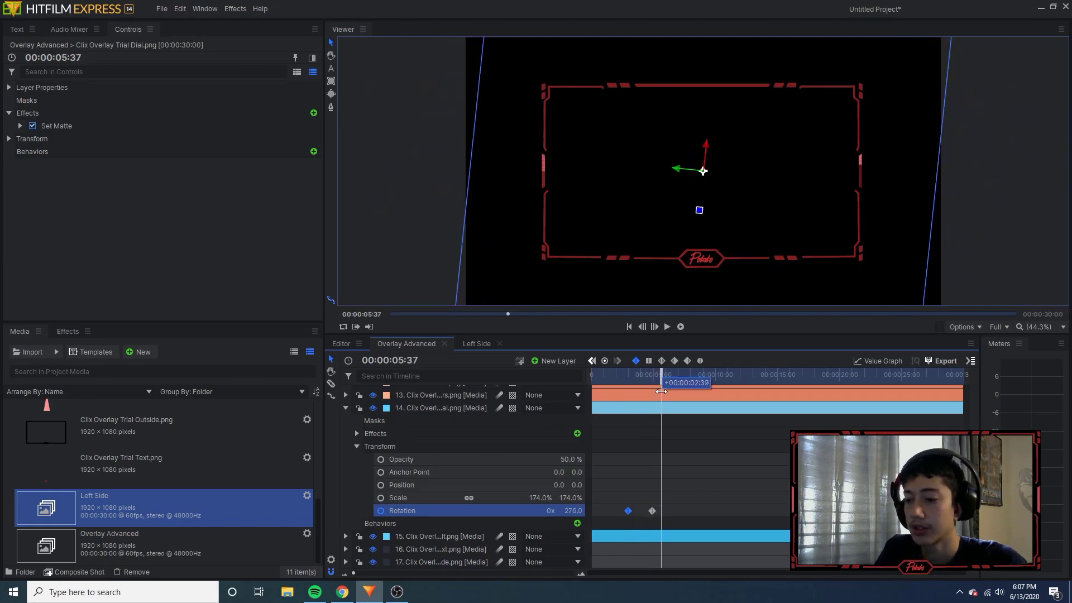
- Collapse the Top Half dial and set the Side Bars dial's matte source to Saturation
scroll(348, 479, up, 3)
scroll(348, 479, down, 2)
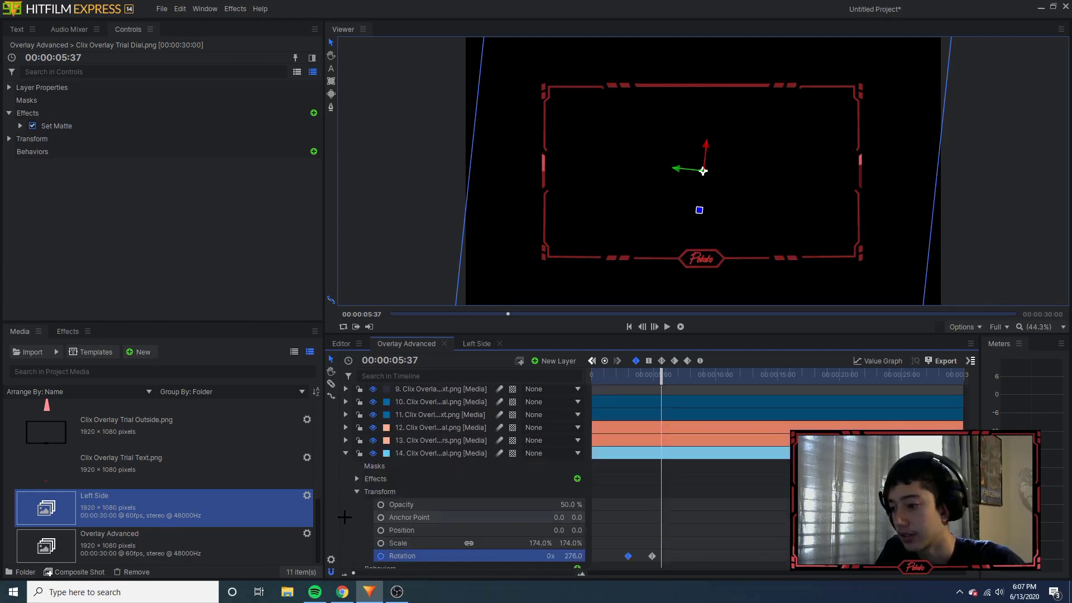
click(345, 453)
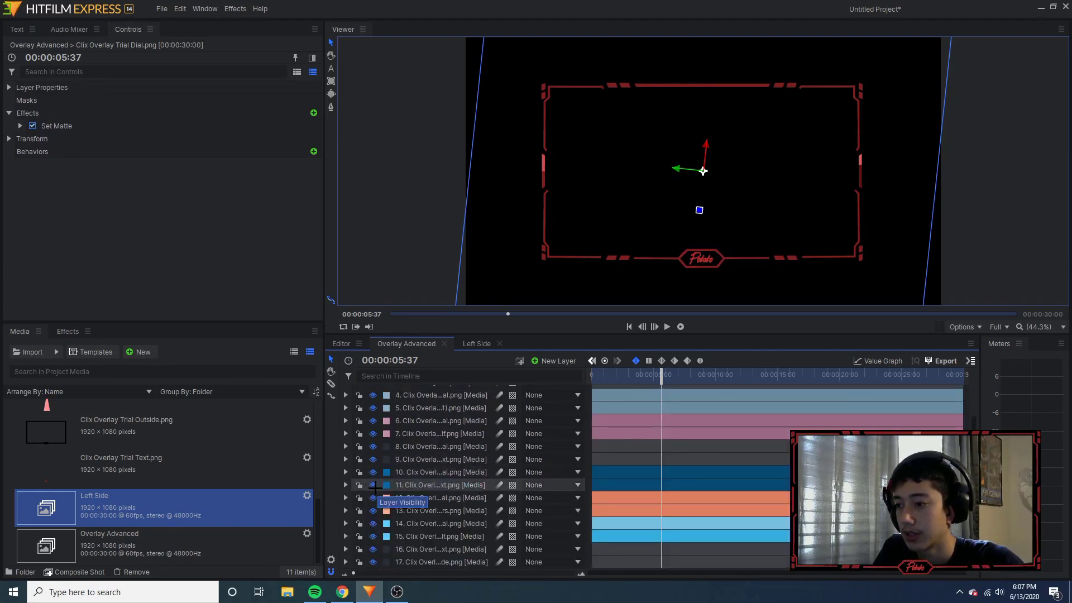
scroll(380, 483, up, 3)
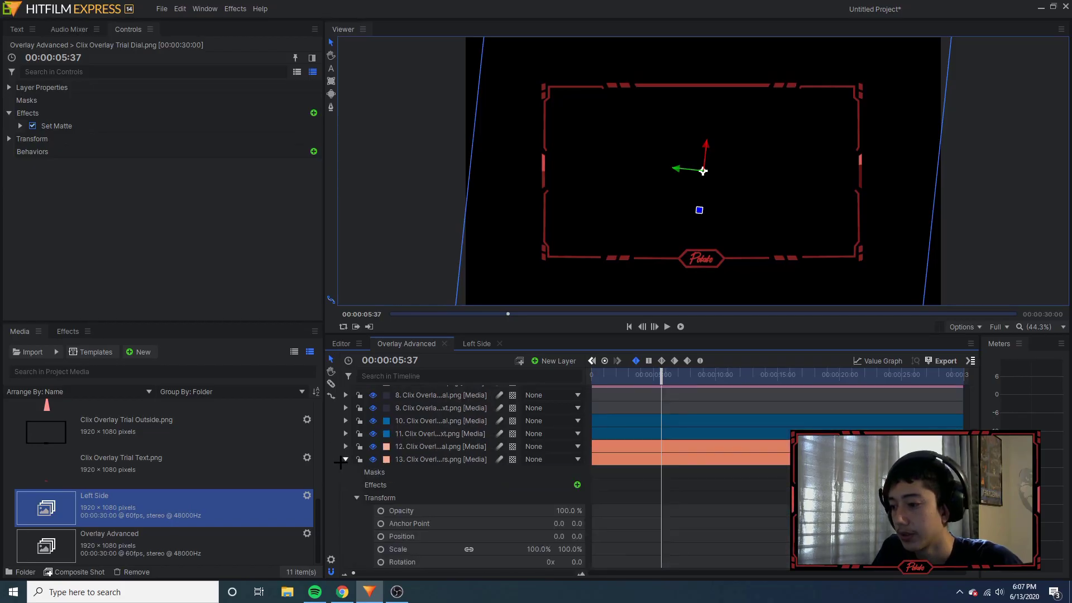
click(522, 421)
click(486, 510)
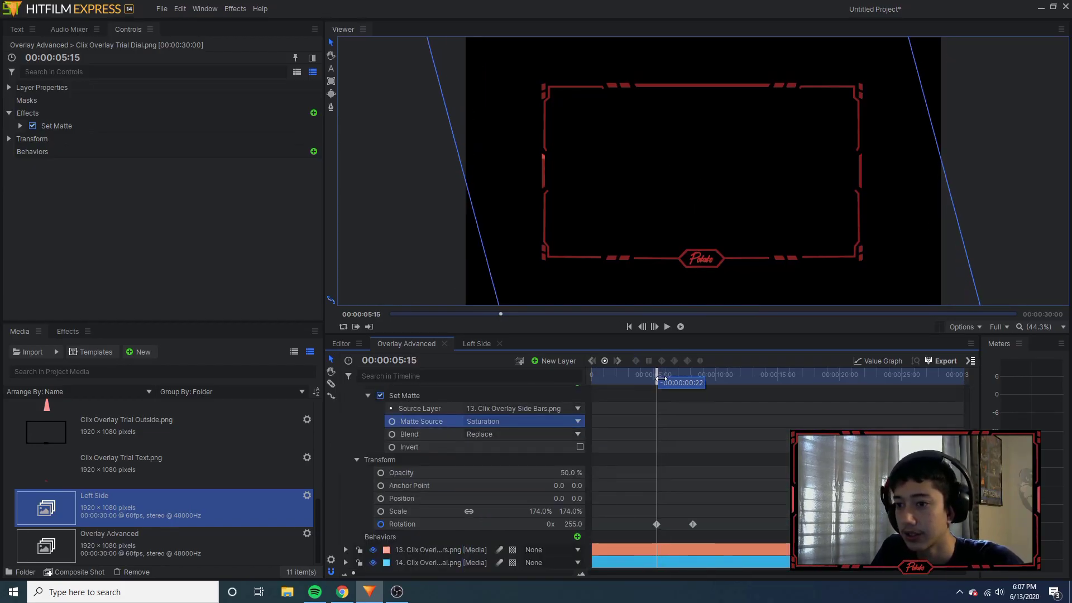
- Adjust the Bottom Half dial's rotation keyframes, with the ending one at 00:00:12:11
drag(652, 379, 745, 381)
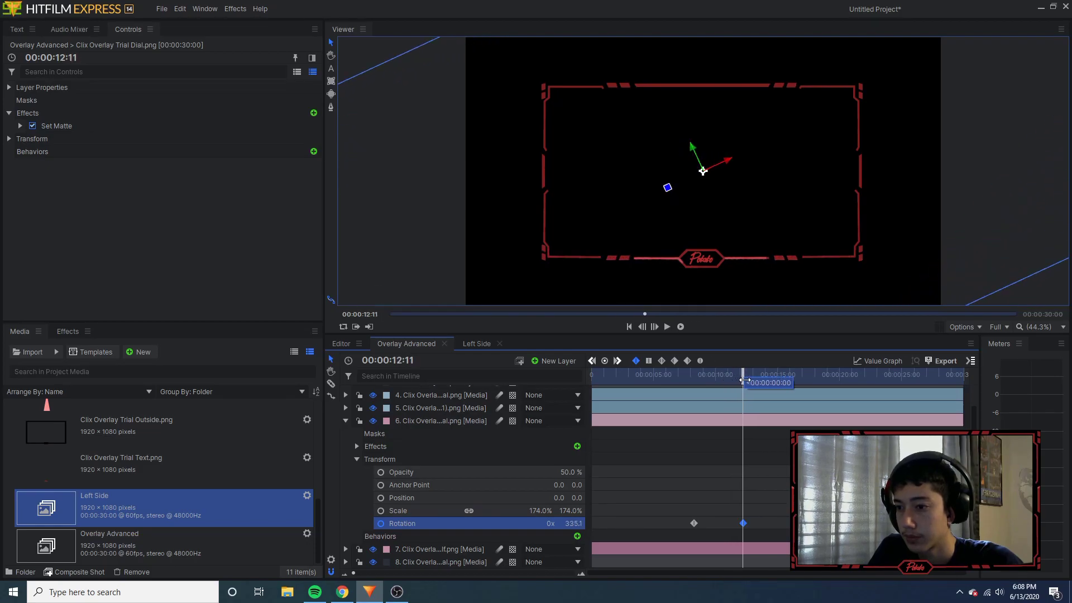
drag(746, 523, 694, 523)
click(714, 376)
- Check the matte settings and keyframe timing of the two text dials and collapse their layers
scroll(714, 425, down, 5)
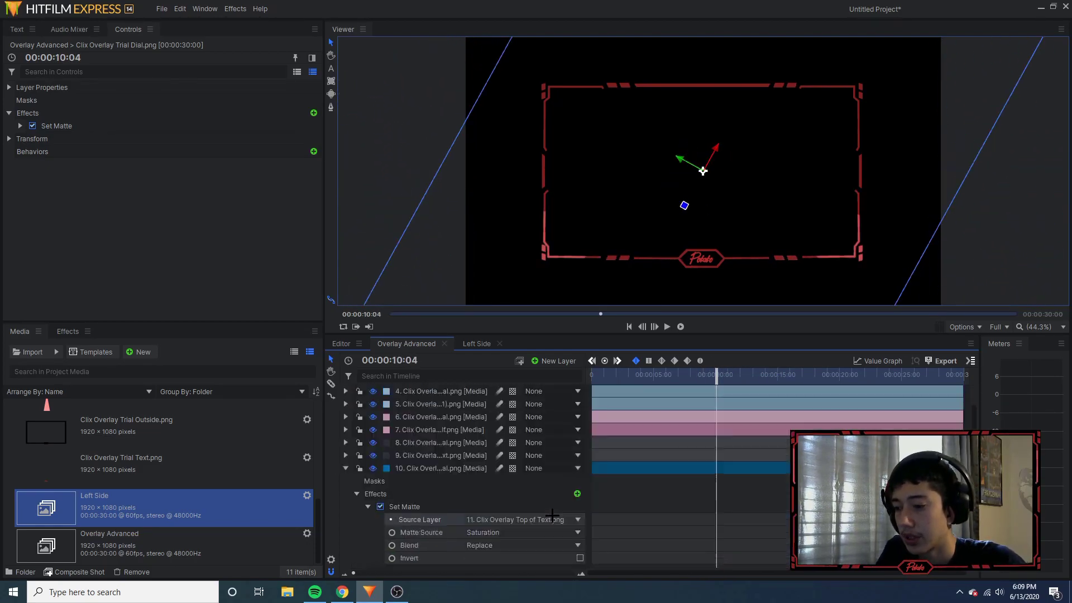
drag(713, 375, 777, 461)
scroll(743, 379, up, 4)
scroll(776, 462, up, 5)
click(345, 482)
click(346, 507)
- Play the whole overlay animation to check the sequence of sweeps up to the text
drag(637, 379, 613, 383)
key(space)
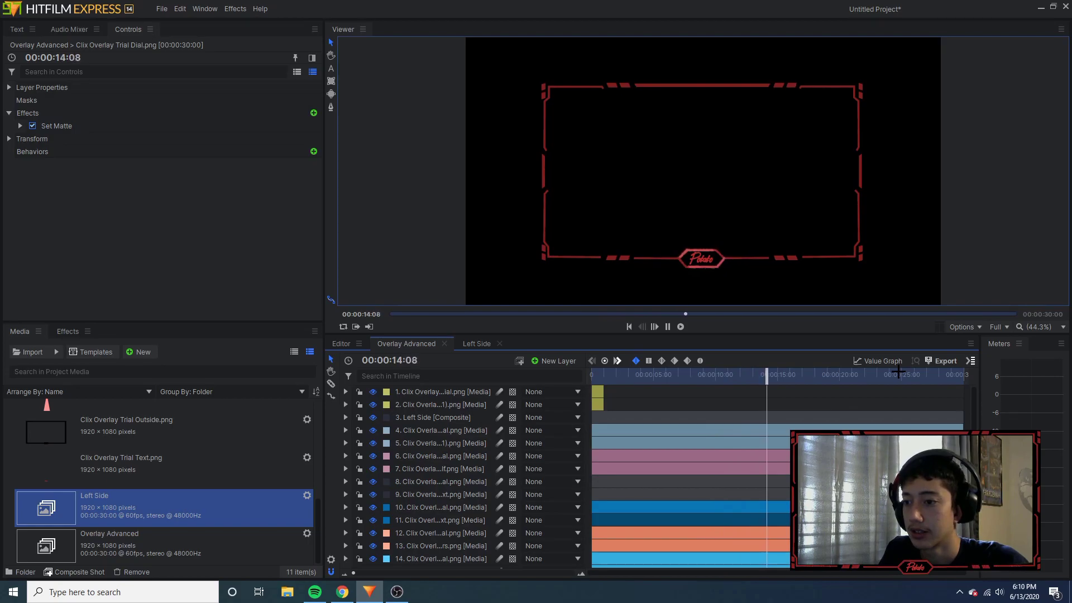
key(space)
- Step through the final text sweep and park the playhead at its end, at 00:00:14:50
drag(598, 374, 770, 380)
click(654, 326)
click(654, 327)
click(654, 327)
click(654, 327)
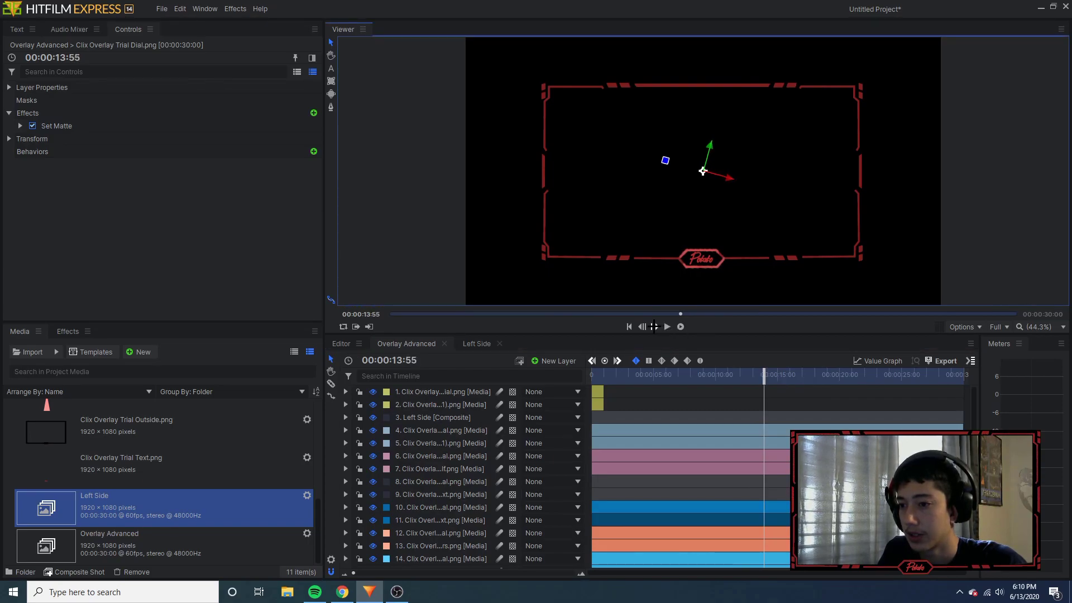
click(654, 326)
click(654, 327)
click(654, 327)
click(654, 326)
drag(771, 380, 780, 382)
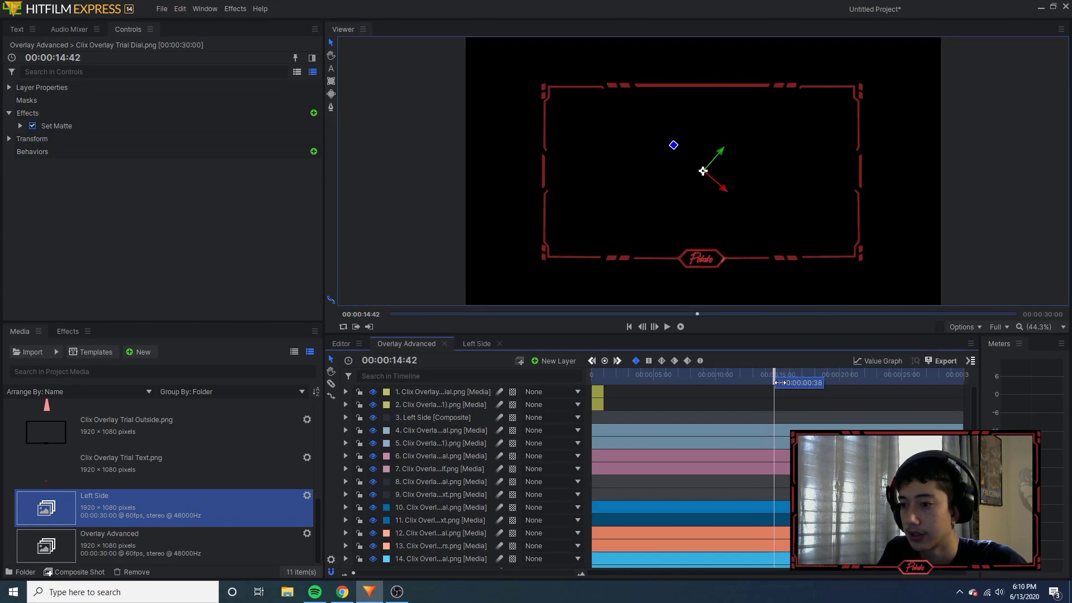
drag(780, 383, 781, 383)
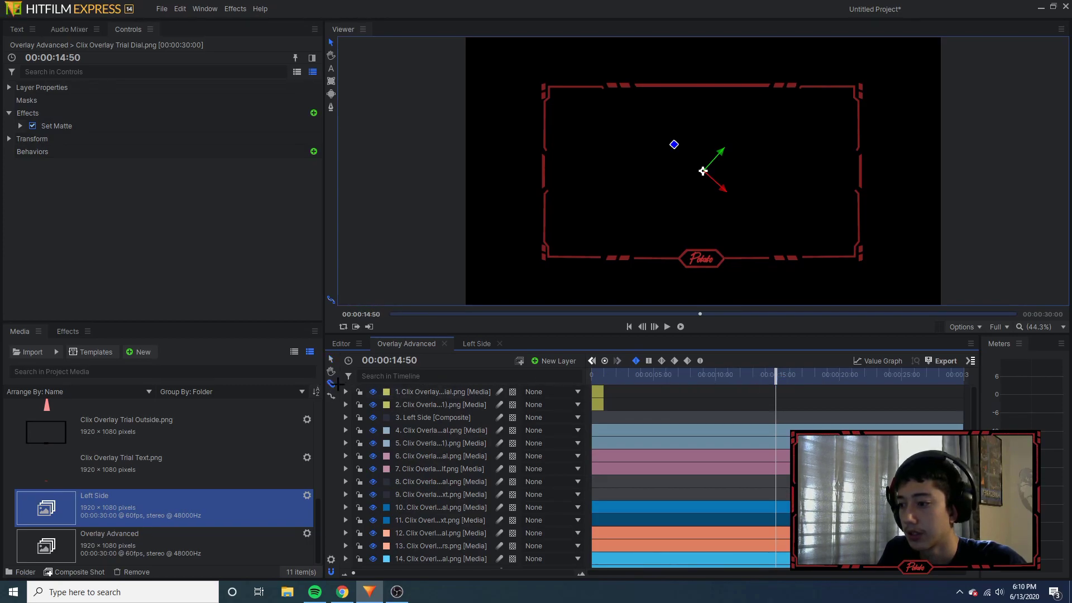
- Slice the overlay layers above the text layer at 00:00:14:50 and remove everything after the cut
click(780, 420)
click(781, 443)
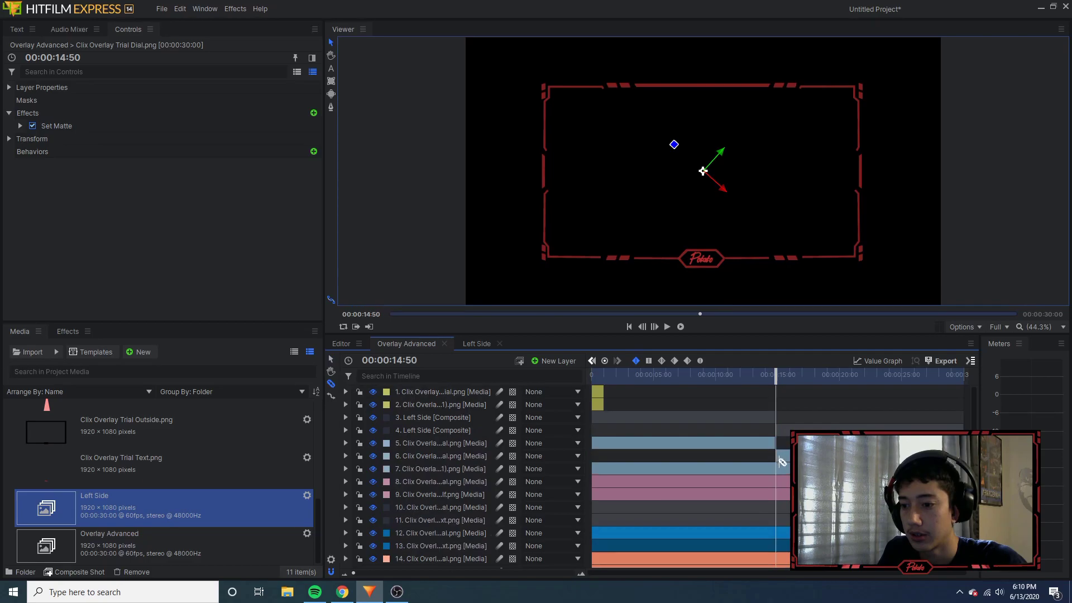
click(780, 470)
scroll(782, 436, down, 2)
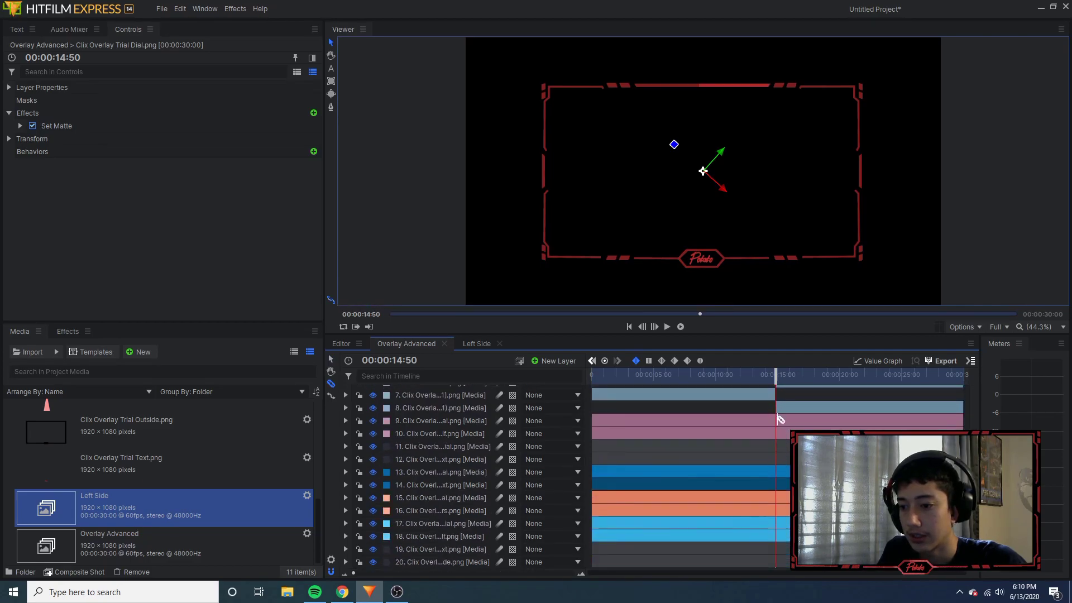
click(778, 420)
click(781, 445)
click(780, 470)
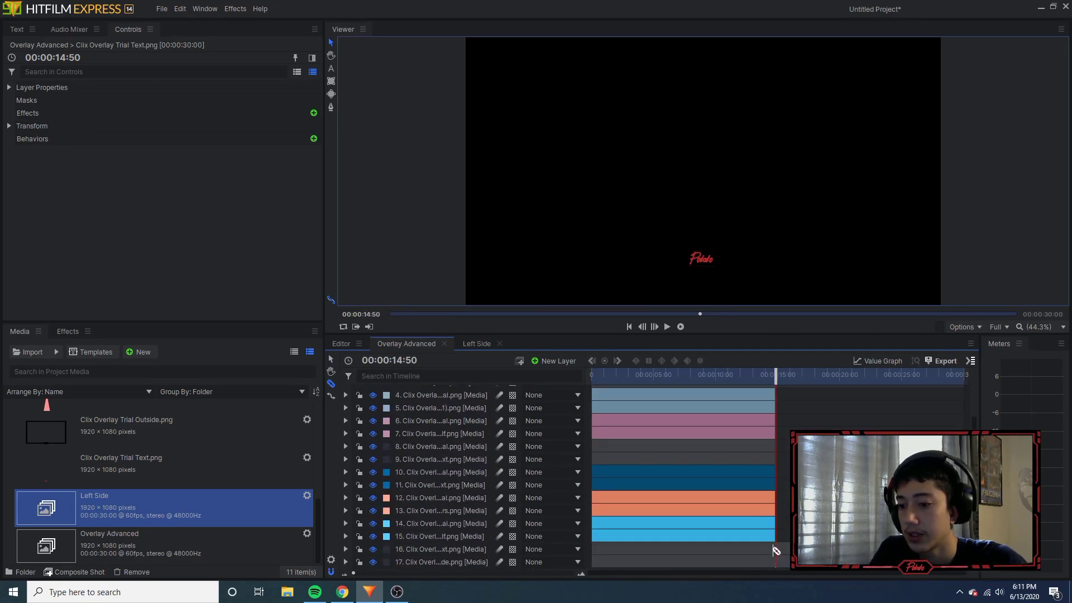
- Slice the bottom text layer and the outside frame layer at 00:00:14:50 and delete the parts after the cut
click(777, 551)
click(330, 358)
click(442, 562)
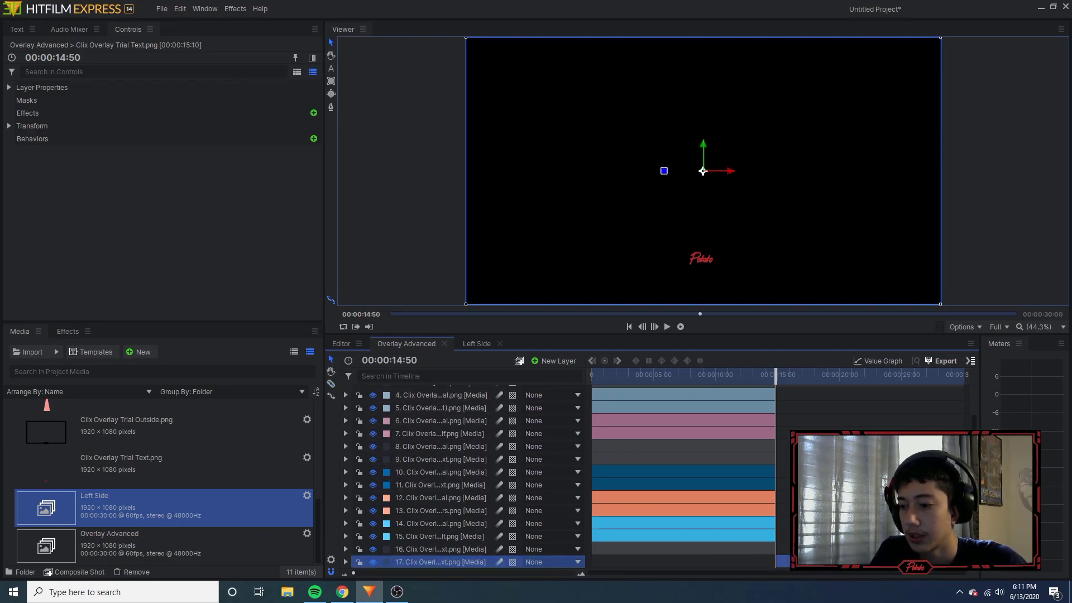
key(Delete)
click(330, 384)
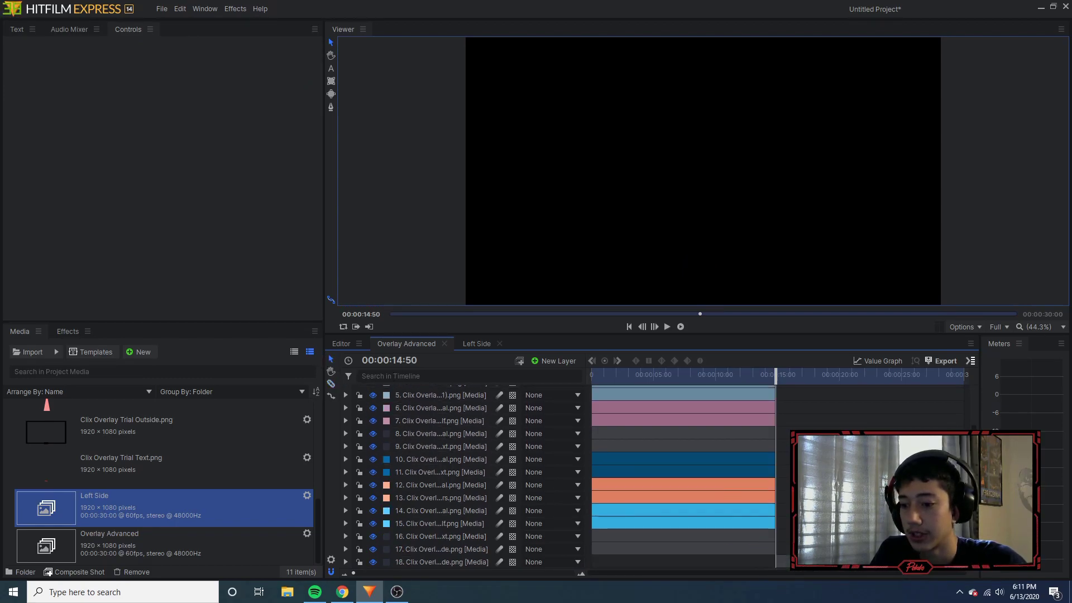
- Add a green plane to the Overlay Advanced composite and move it beneath all the other layers
scroll(787, 511, up, 1)
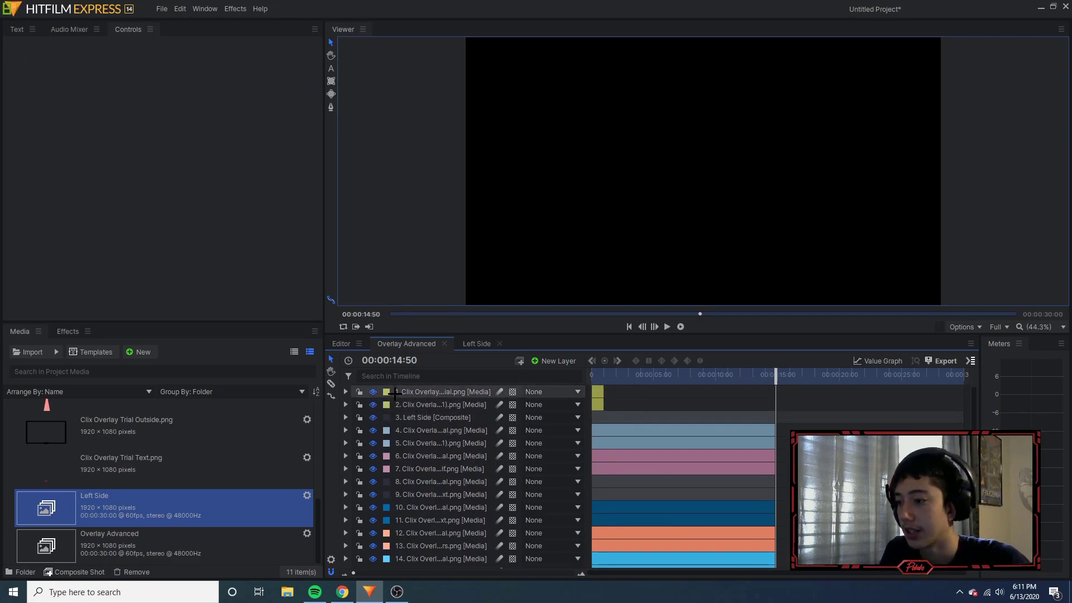
click(545, 362)
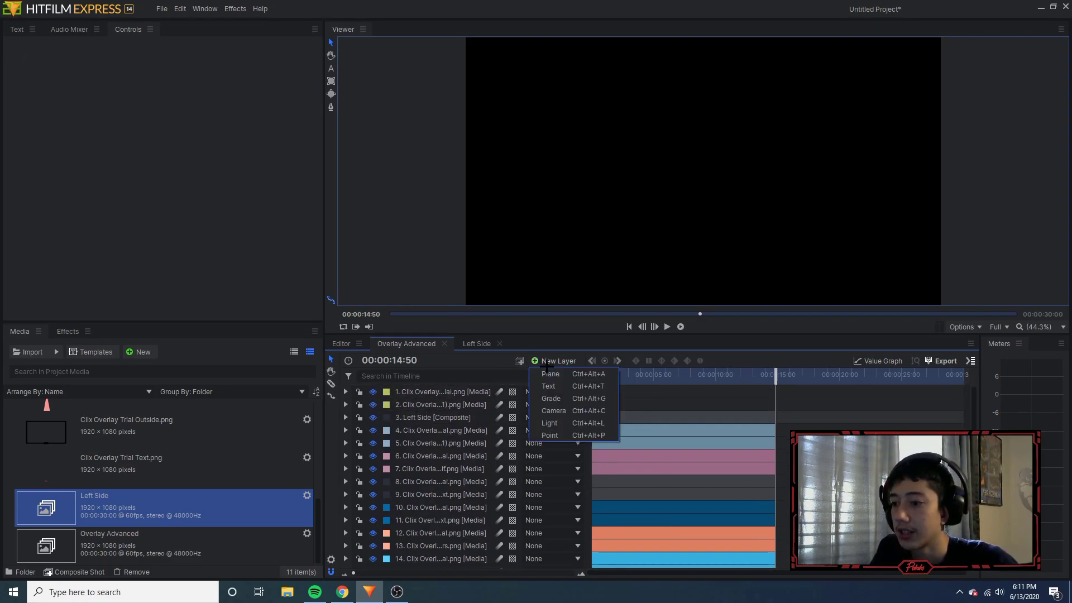
click(550, 374)
click(605, 358)
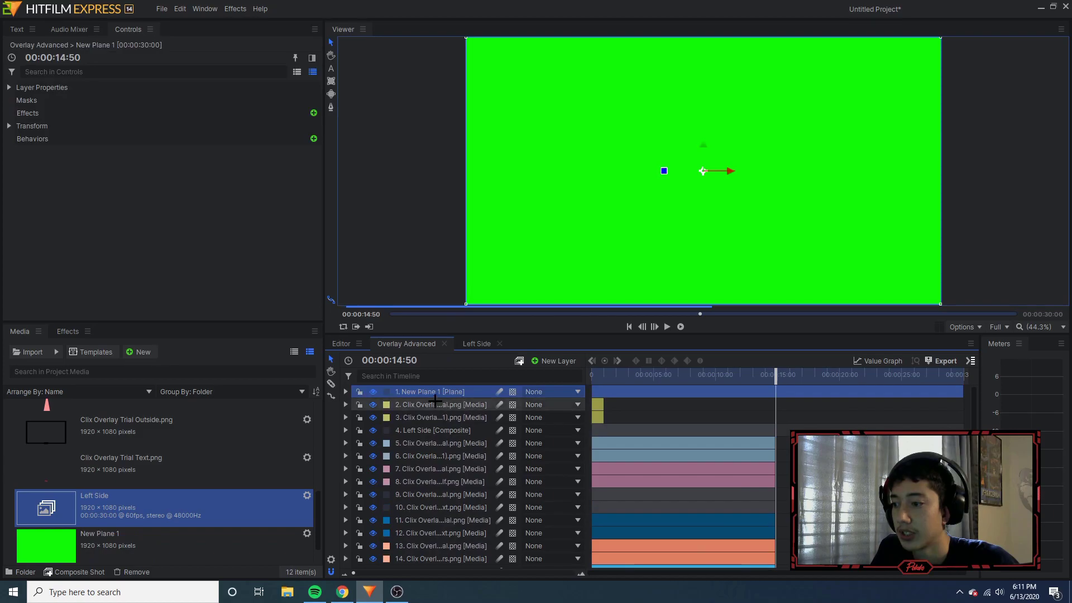
drag(425, 580, 427, 561)
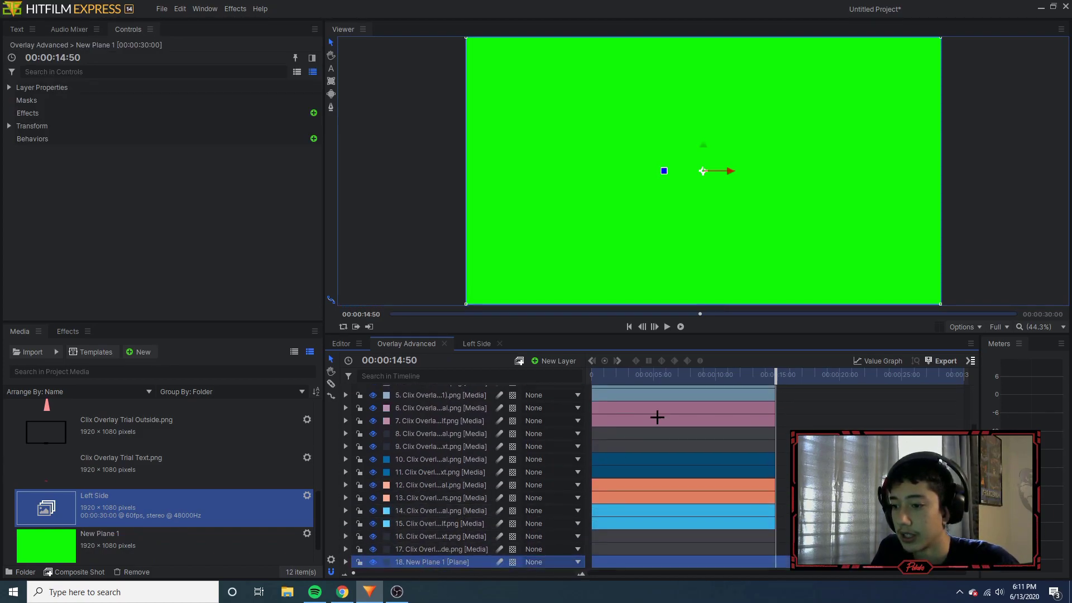
- Preview the overlay's start over the green background, and trim the green plane to end with the other overlay layers
drag(678, 379, 592, 379)
key(space)
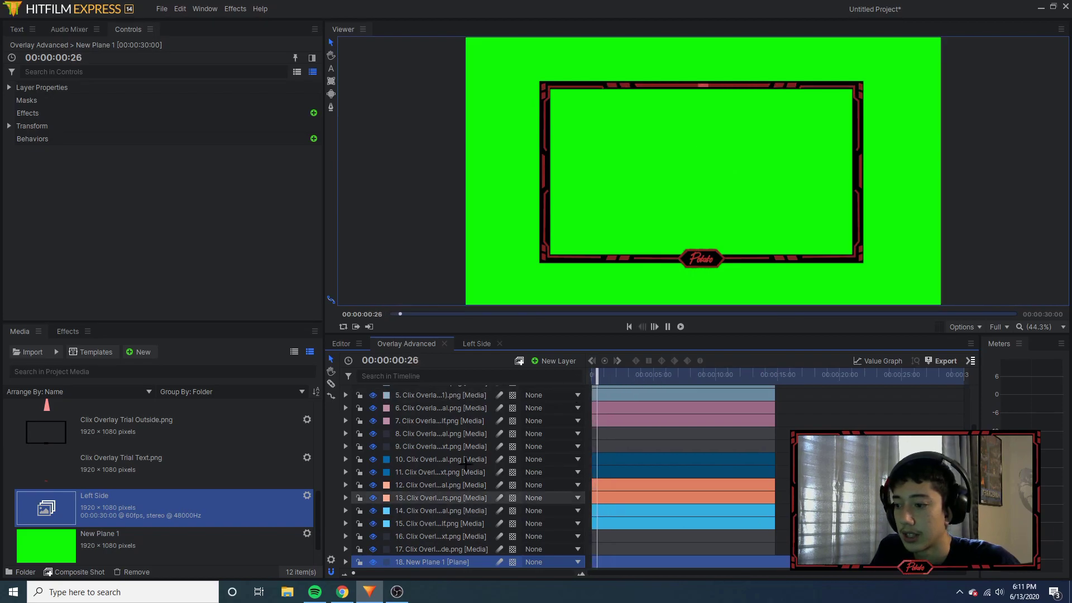
key(space)
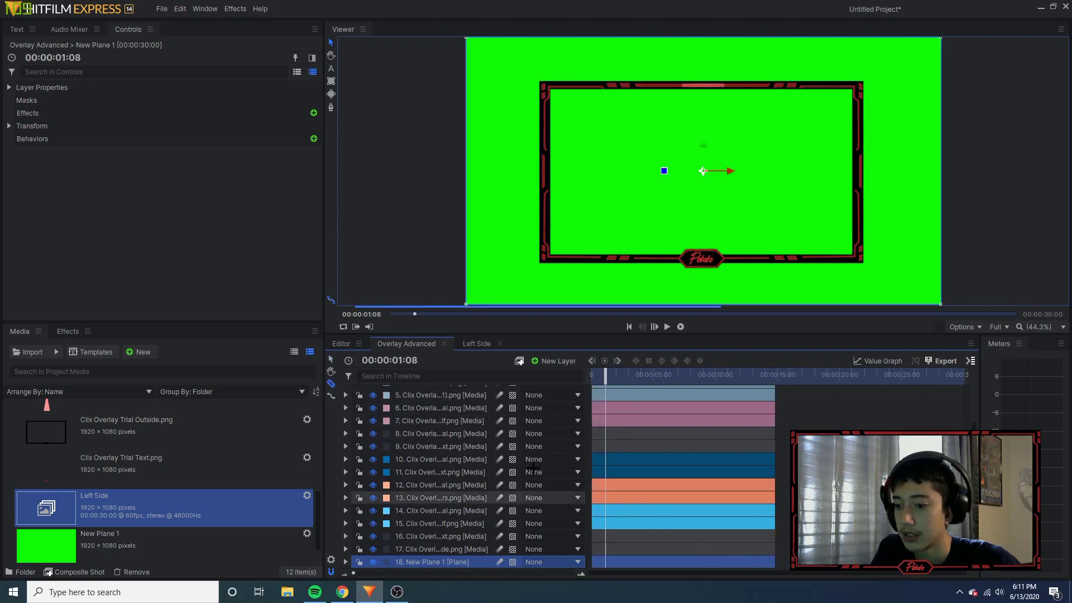
key(ctrl+z)
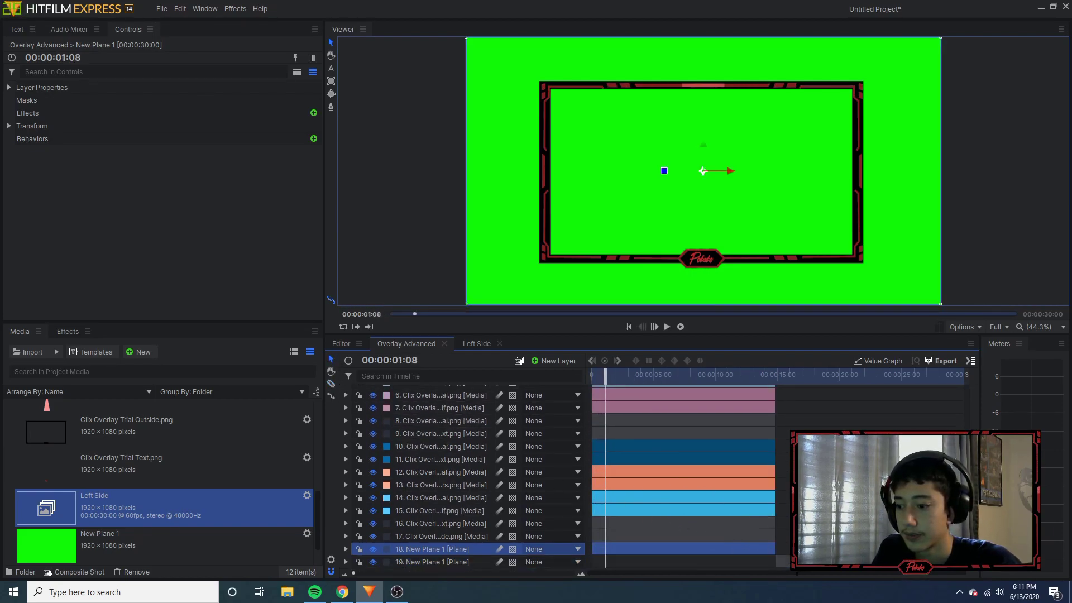
key(ctrl+z)
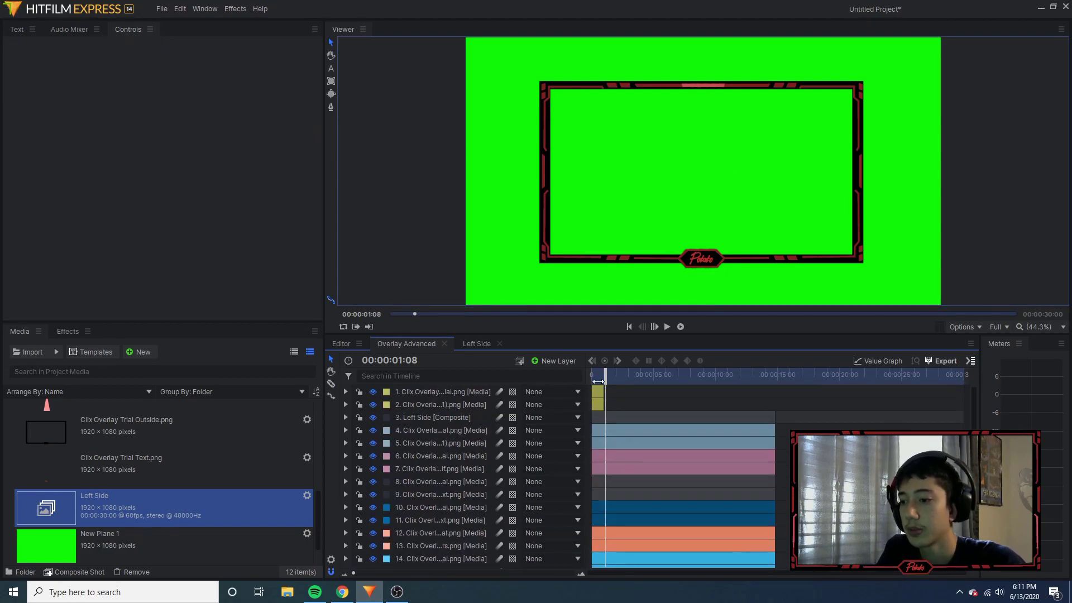
- Play the overlay over the green background through to its end and return the playhead to the start
key(space)
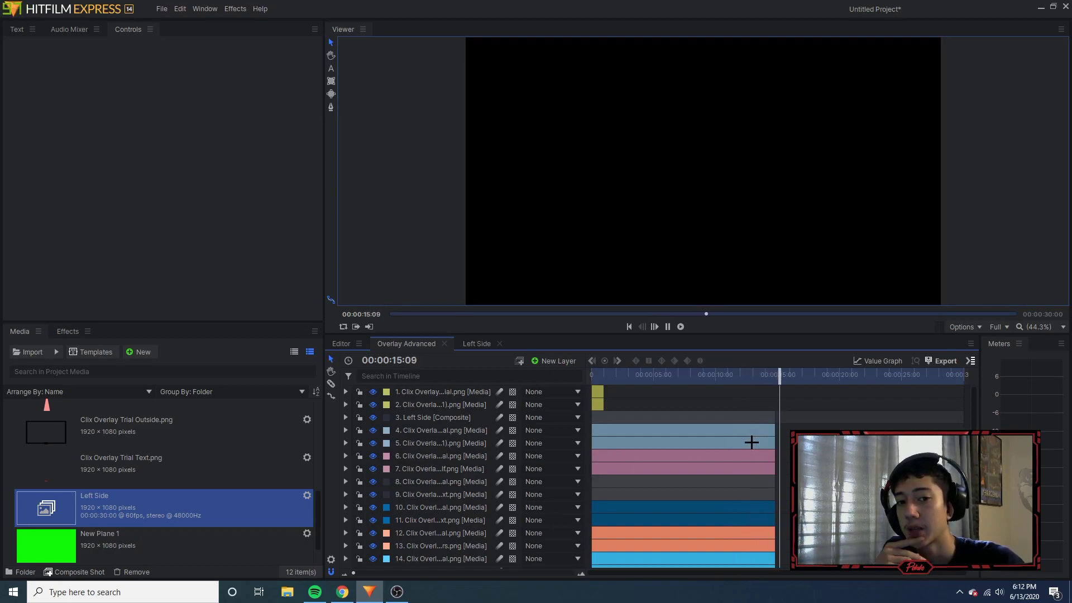
click(780, 383)
drag(780, 383, 773, 383)
key(Home)
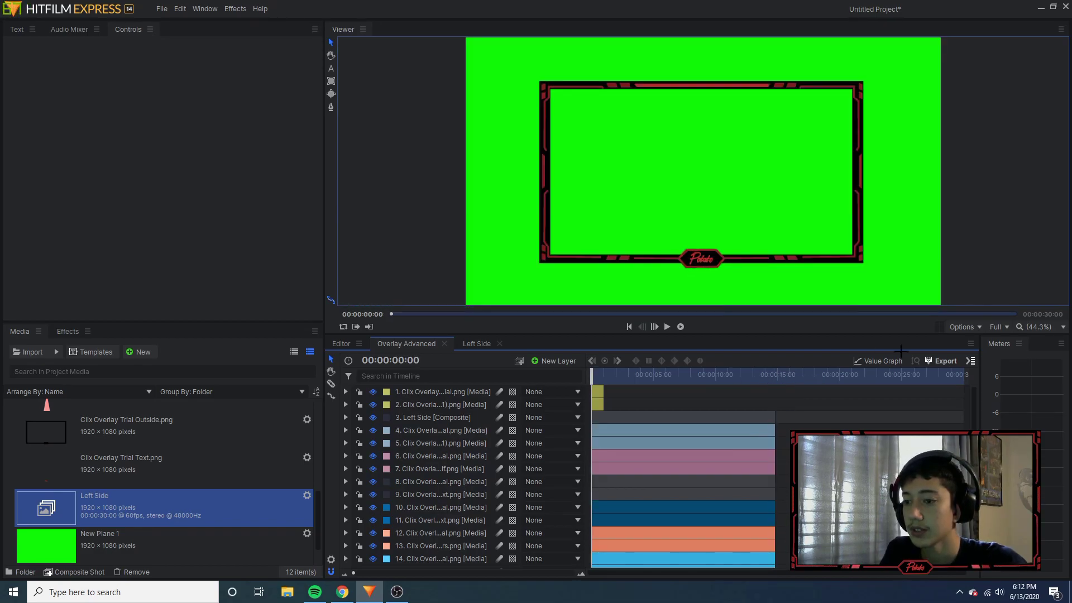
- Add the Overlay Advanced composite to the export queue and name its output file Clix Overlayt Advanced 1
click(971, 360)
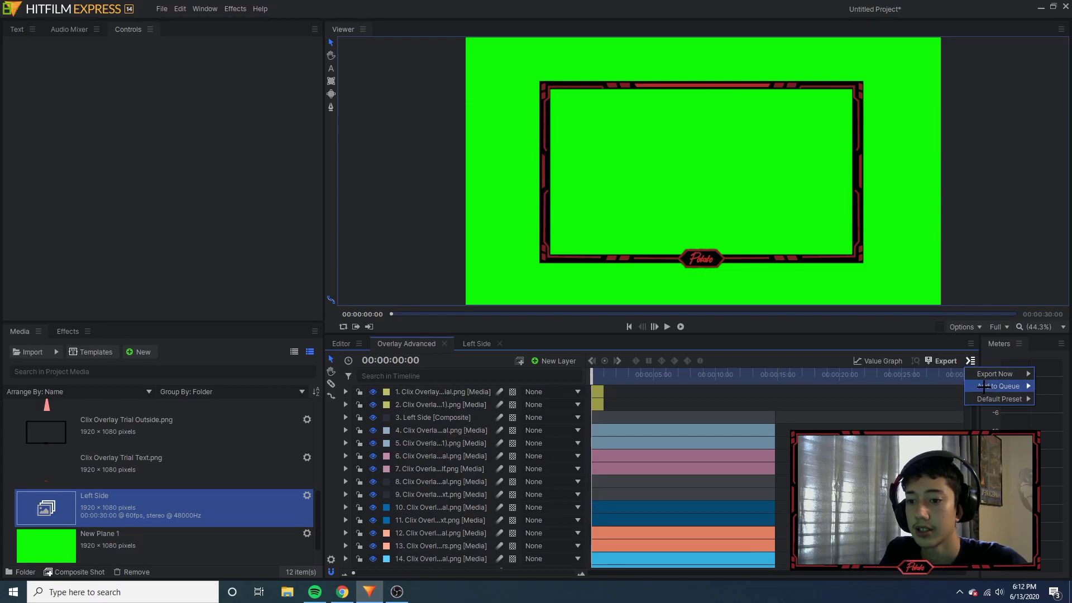
click(920, 398)
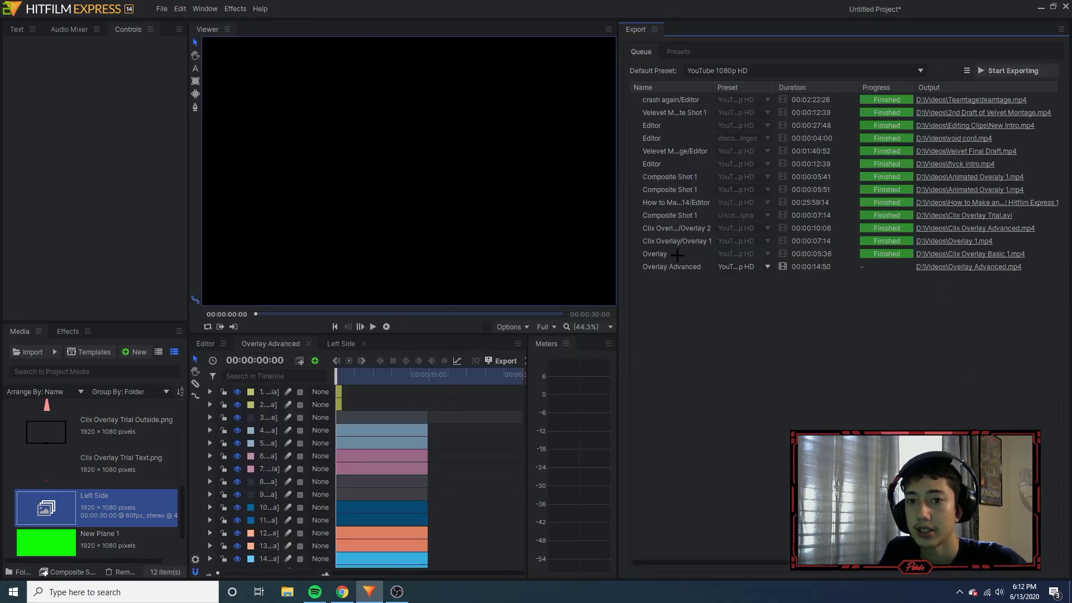
click(954, 269)
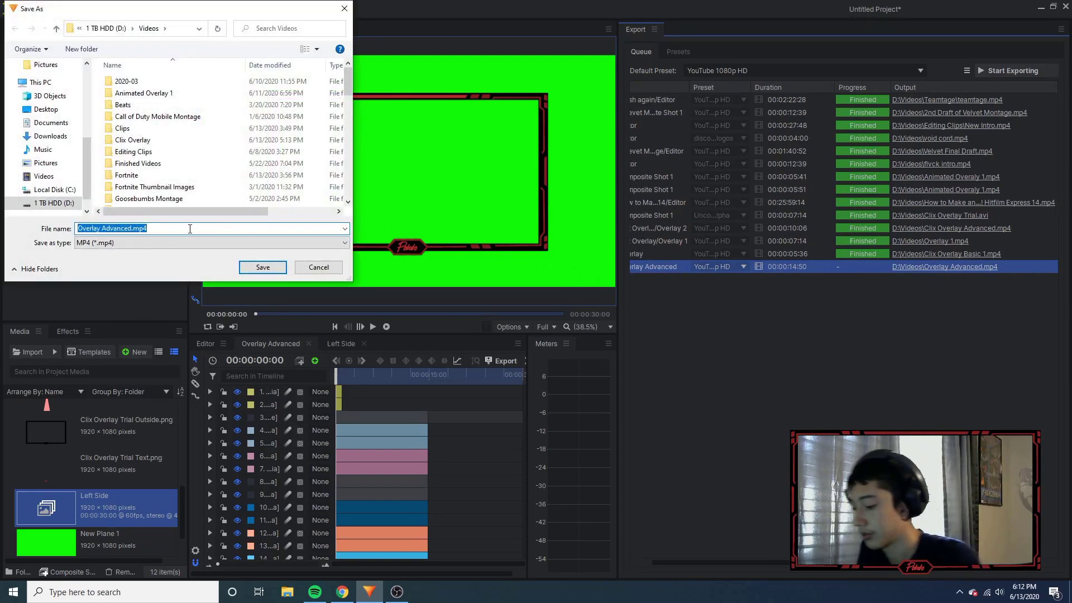
text(Clix Overlayt)
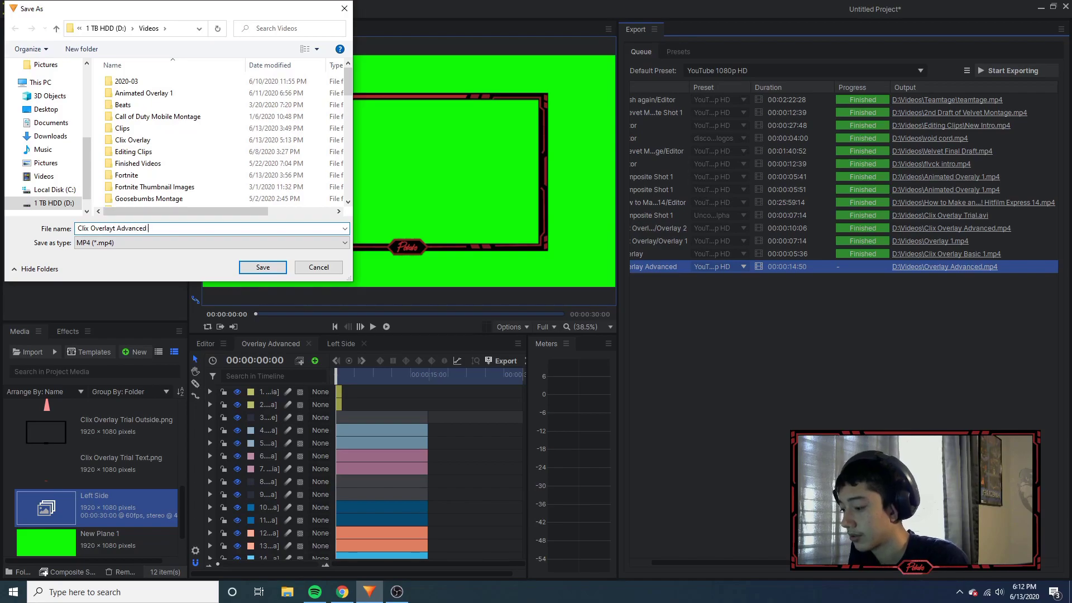
text( Advanced 1)
key(Return)
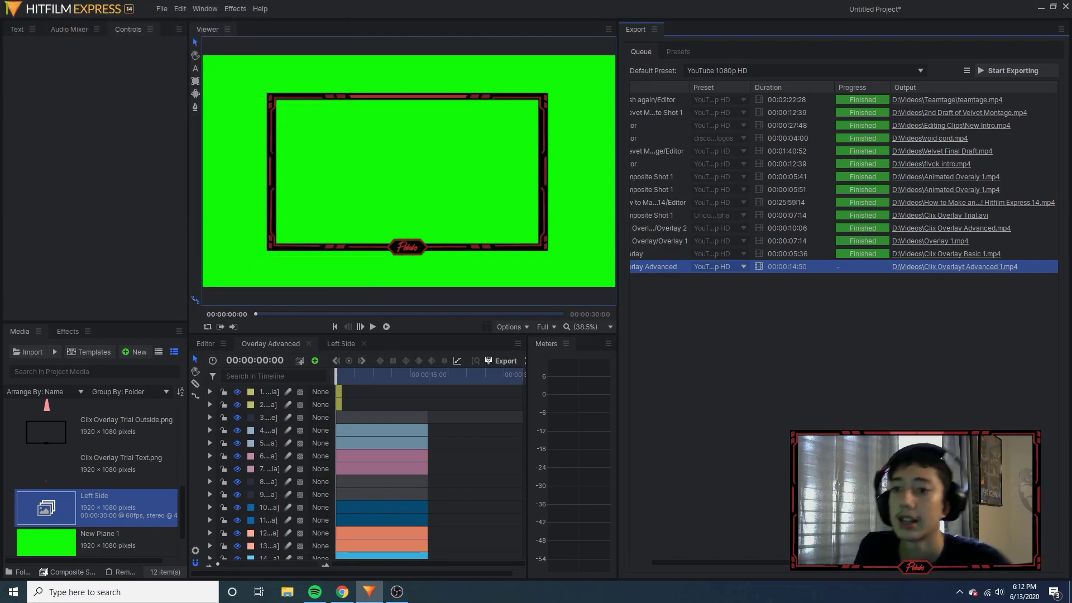